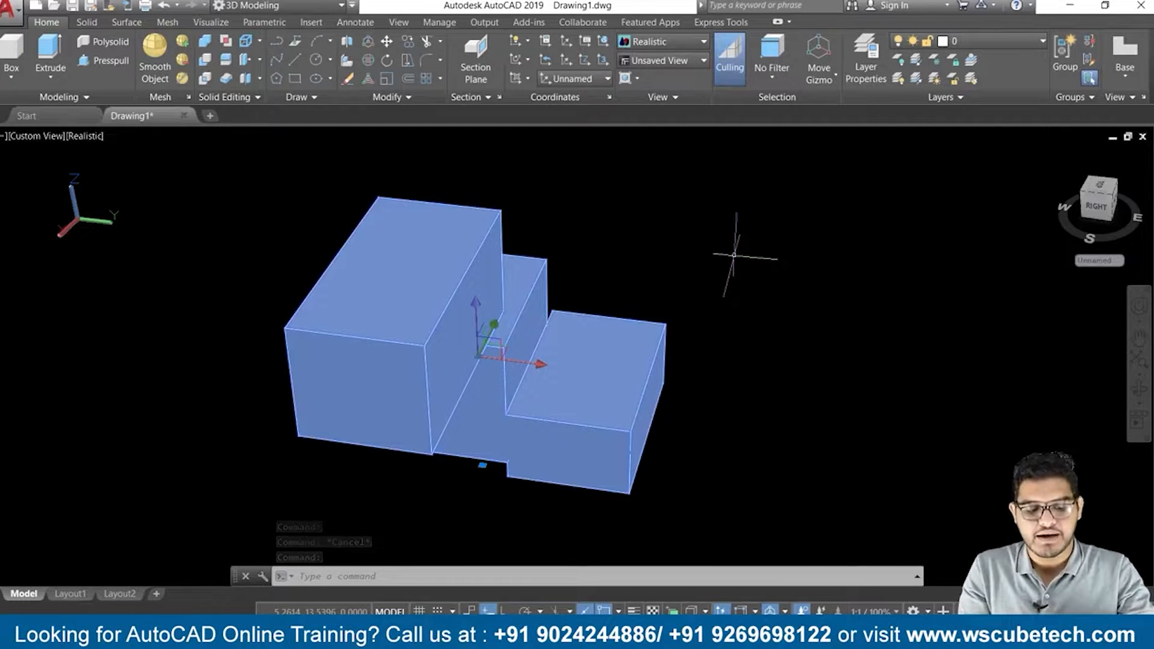
# Move the combined stepped solid as one object, using its lower front corner as the base point
pyautogui.press('Escape')
pyautogui.click(614, 478)
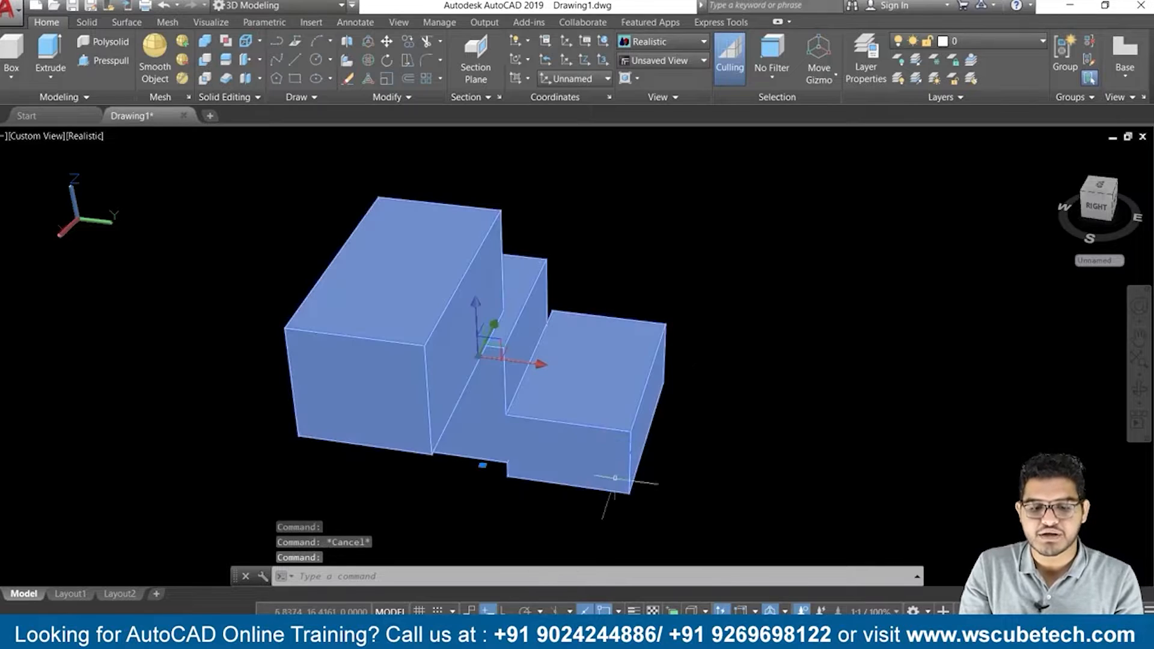
pyautogui.click(629, 495)
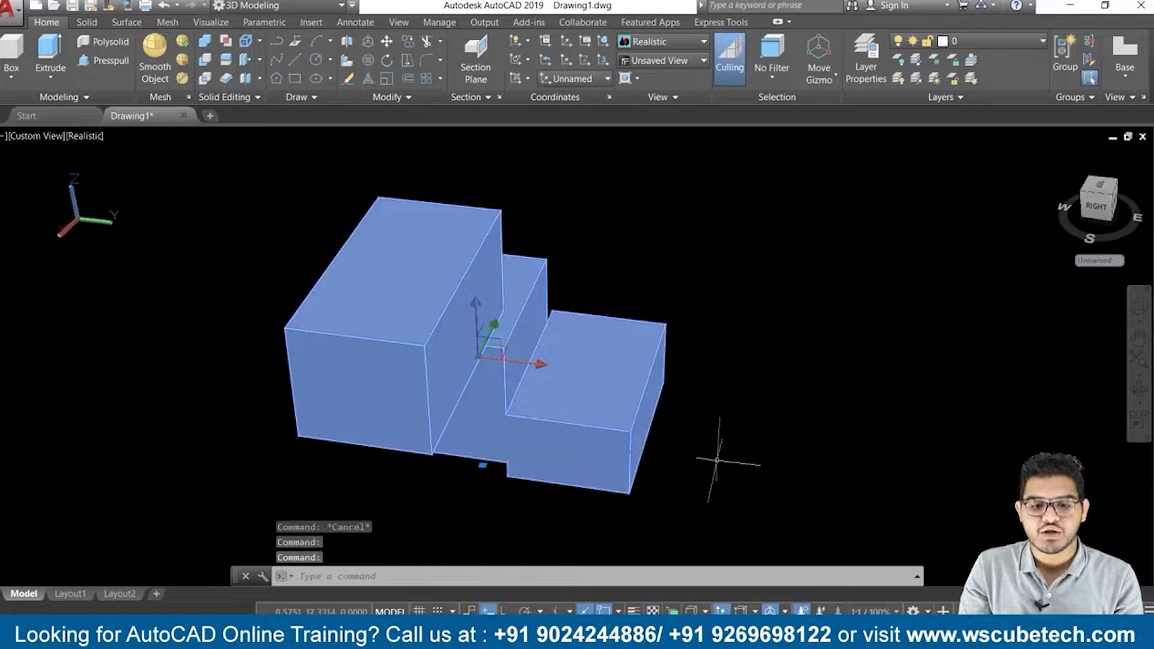
pyautogui.write('m')
pyautogui.press('Return')
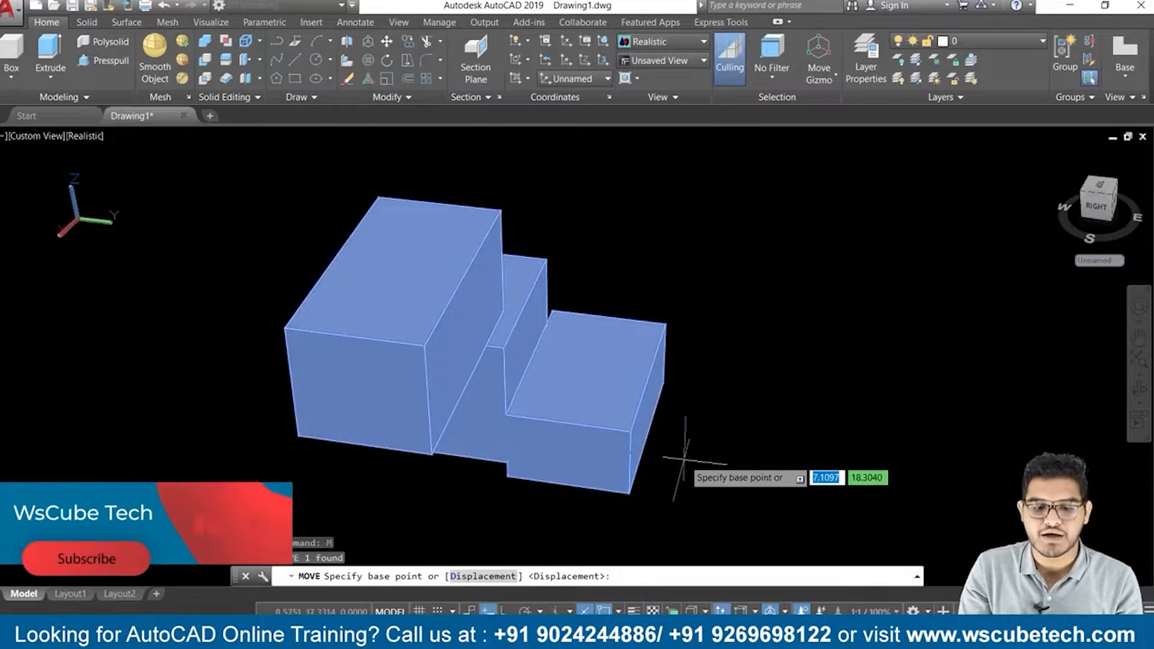
pyautogui.click(626, 495)
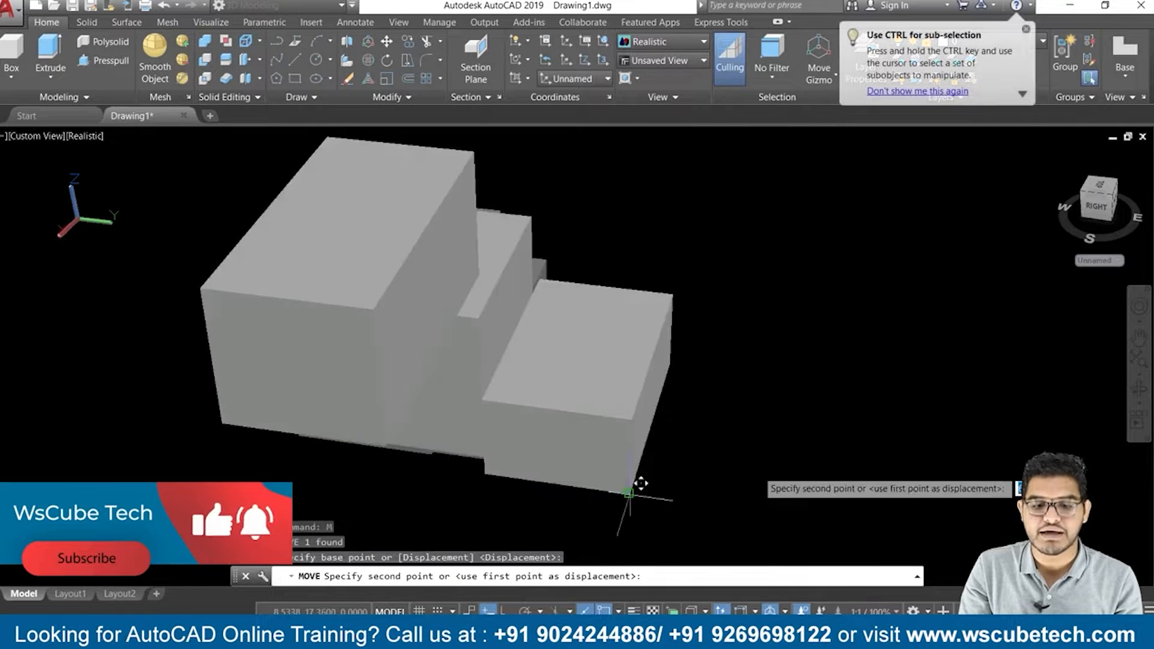
pyautogui.click(957, 392)
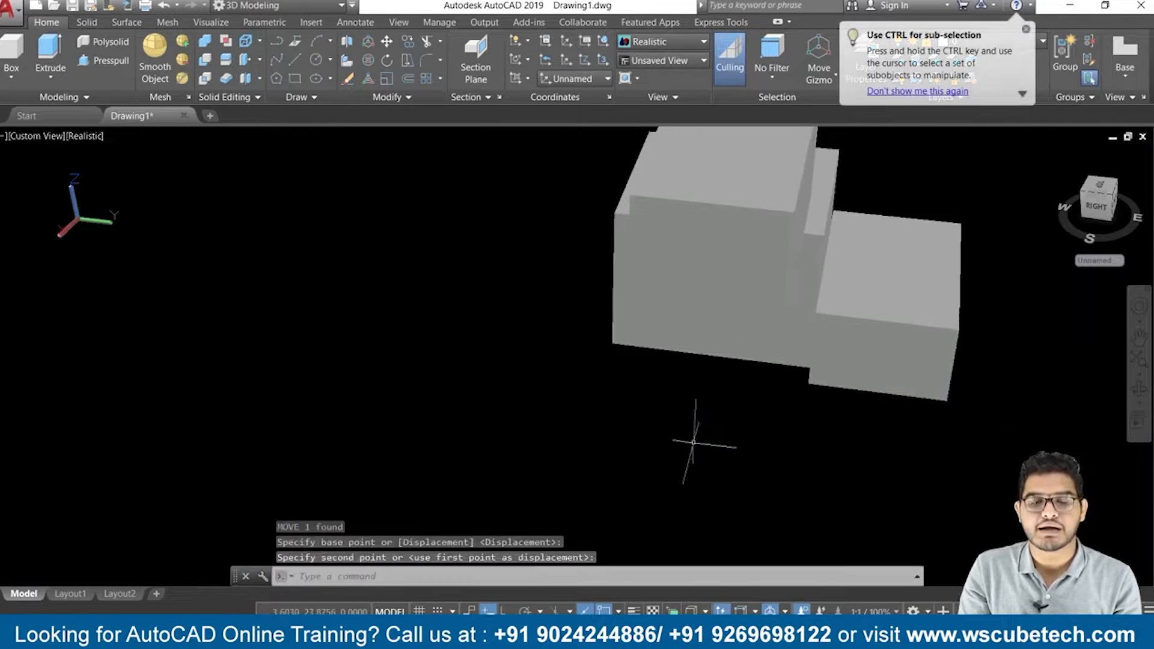
# Draw a new box about 4.23 units high in the empty space beside the stepped solid
pyautogui.scroll(-5, 662, 436)
pyautogui.scroll(6, 691, 431)
pyautogui.scroll(-6, 691, 431)
pyautogui.scroll(3, 691, 430)
pyautogui.moveTo(681, 437); pyautogui.dragTo(469, 456, button='middle')
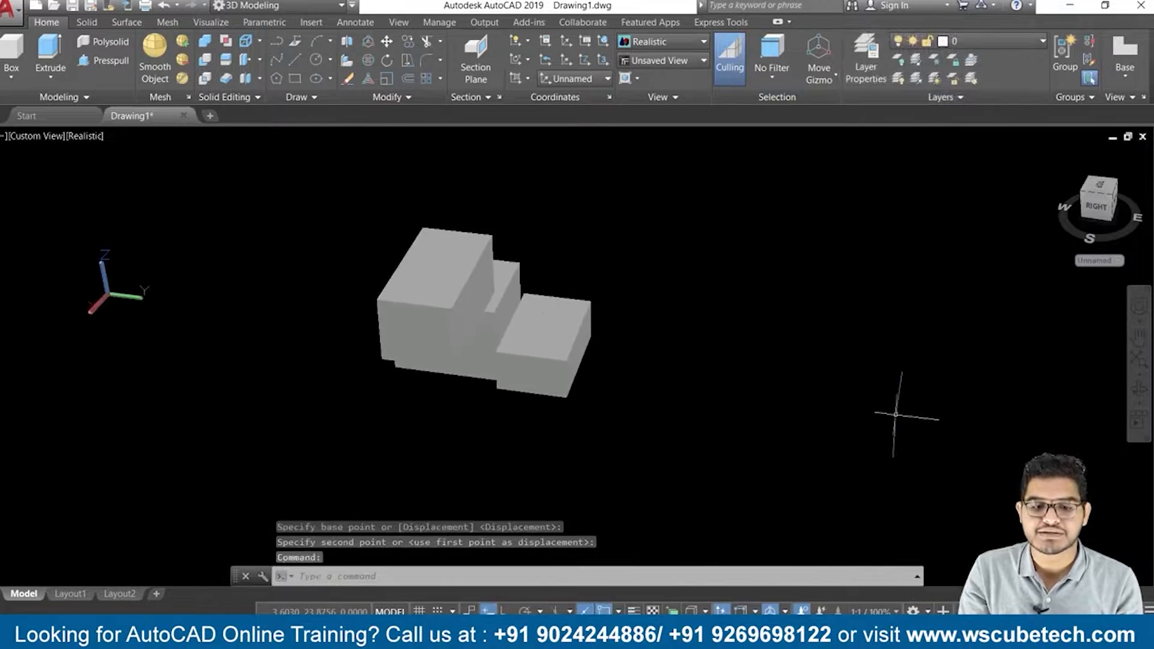
pyautogui.scroll(4, 819, 378)
pyautogui.scroll(-3, 811, 377)
pyautogui.scroll(-2, 812, 378)
pyautogui.moveTo(812, 380); pyautogui.dragTo(635, 395, button='middle')
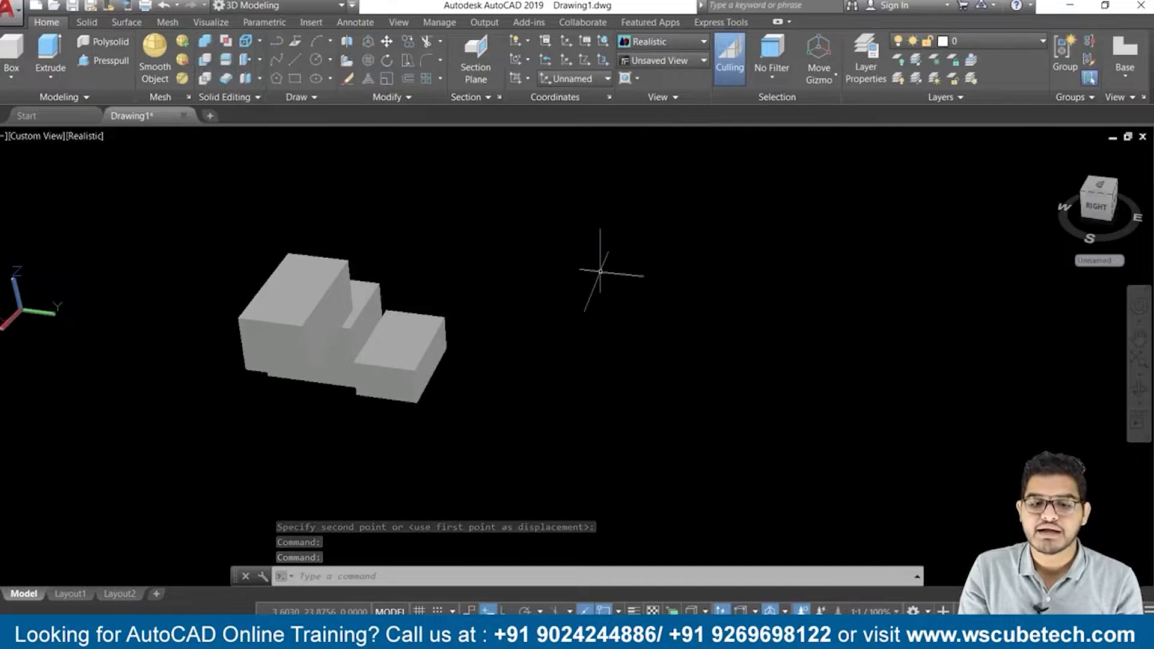
pyautogui.scroll(2, 600, 272)
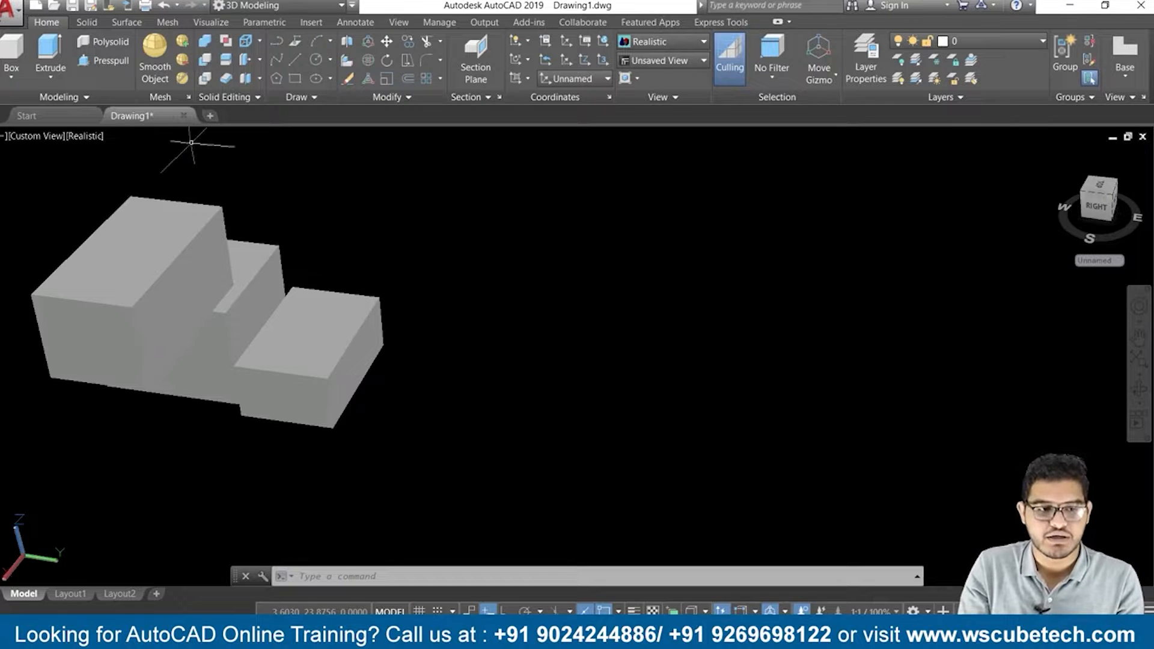
pyautogui.click(12, 60)
pyautogui.click(547, 303)
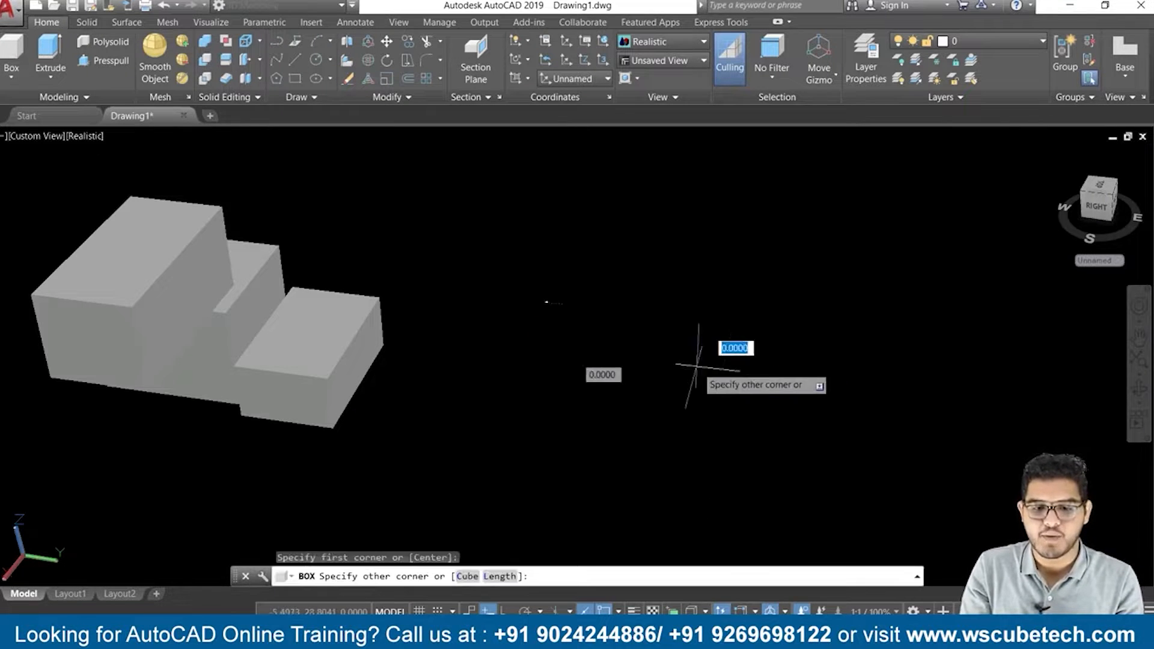
pyautogui.click(738, 461)
pyautogui.click(685, 346)
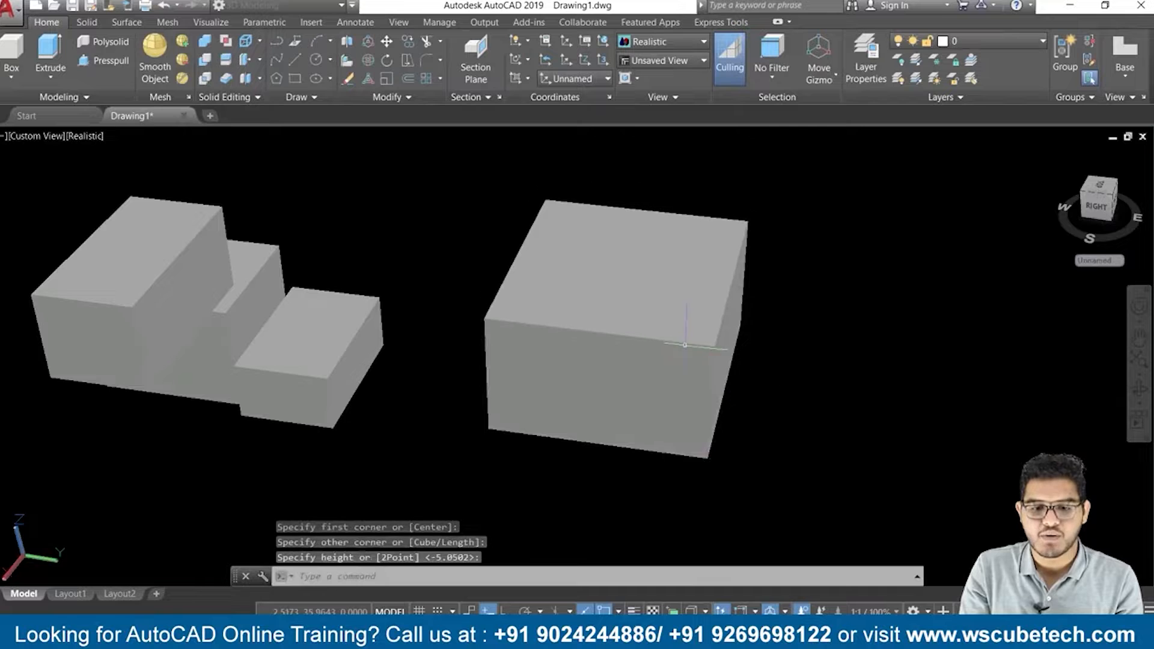
# Draw a taller second box directly against the new box's side face, starting from that box's upper front corner
pyautogui.press('Return')
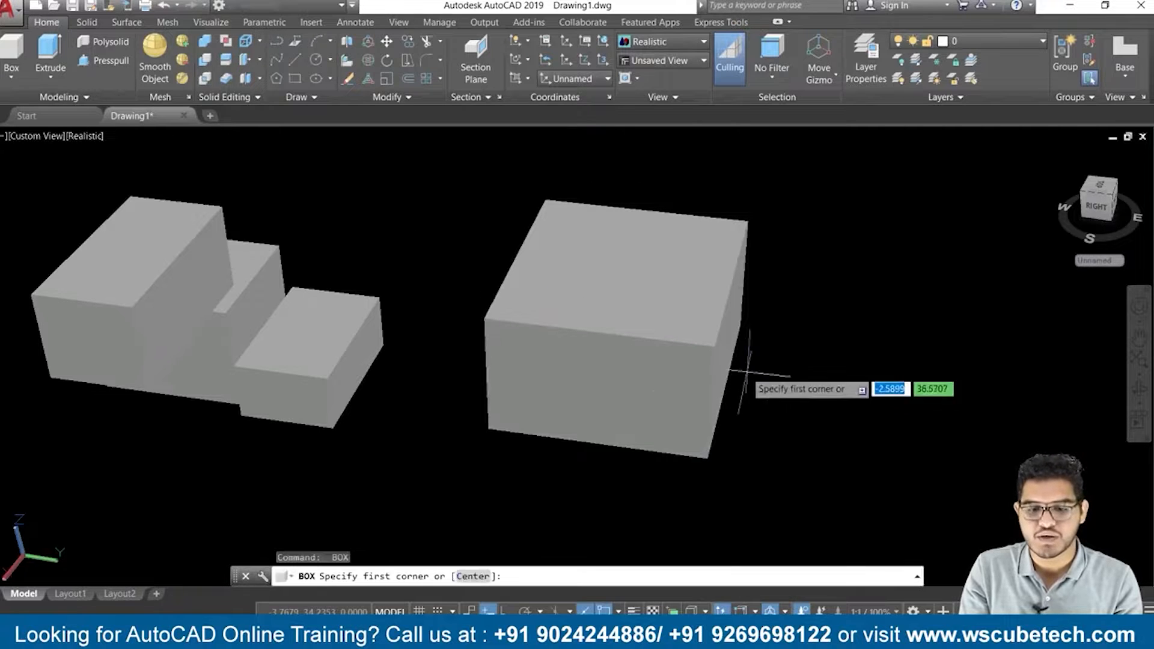
pyautogui.click(713, 346)
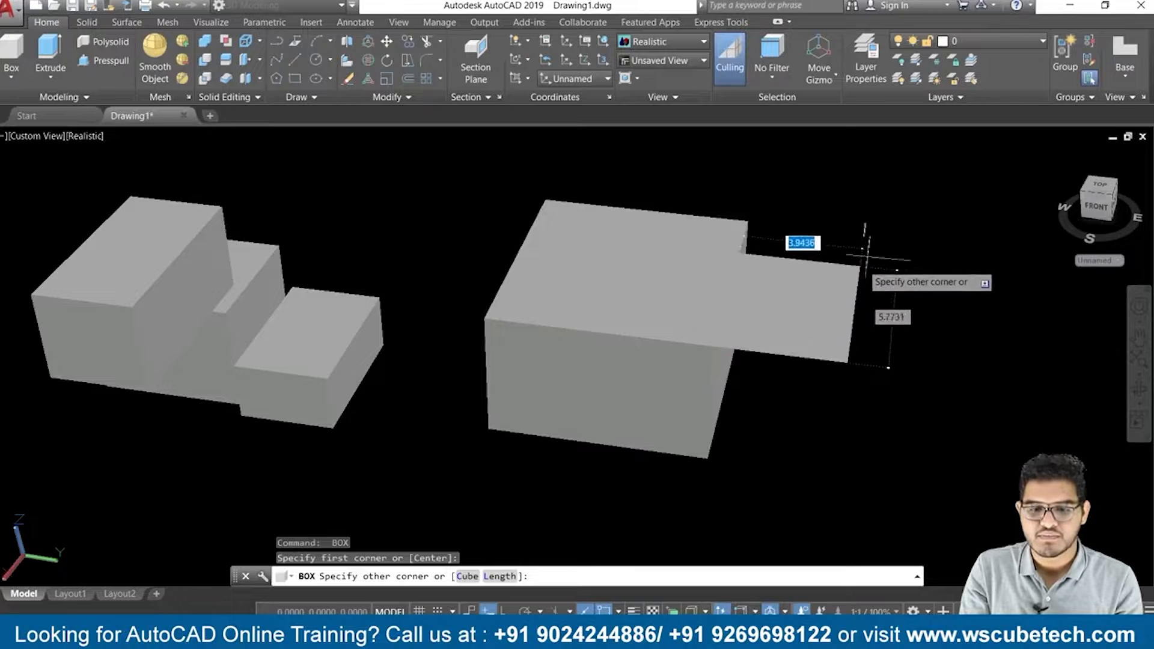
pyautogui.click(885, 249)
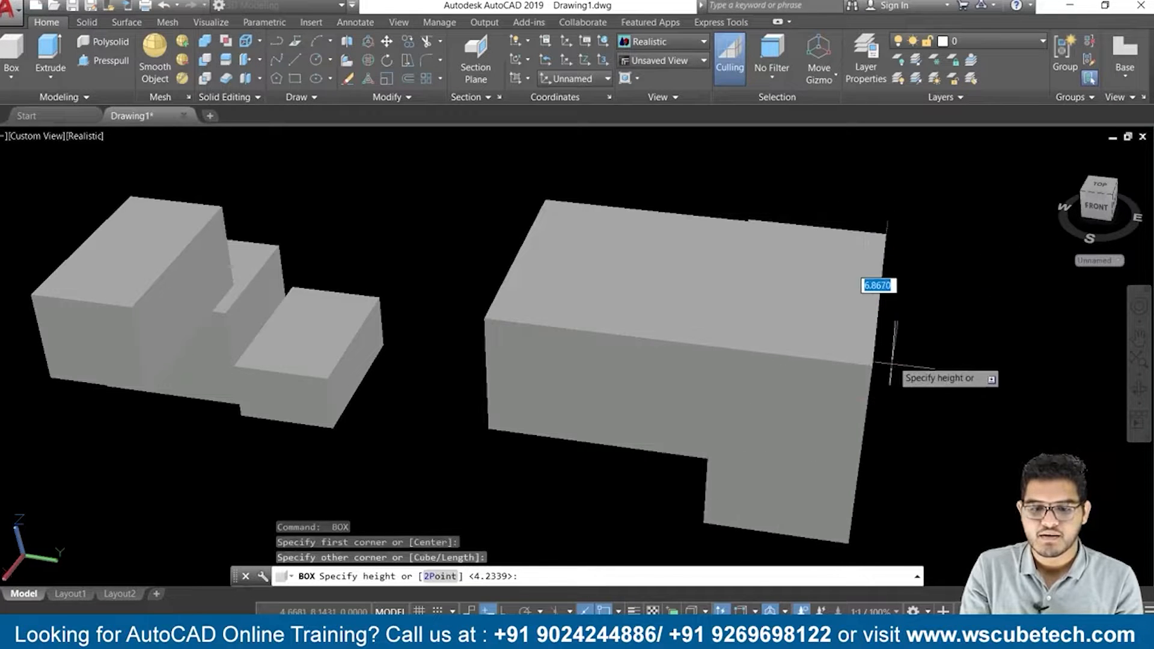
pyautogui.click(928, 413)
pyautogui.scroll(-4, 929, 414)
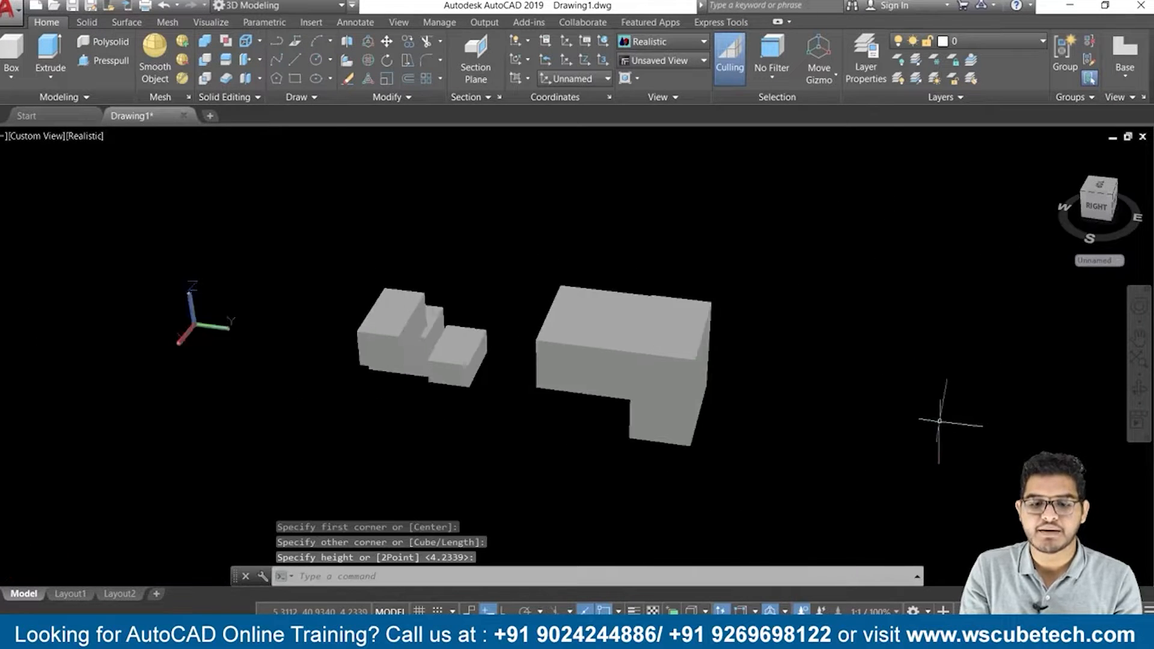
pyautogui.scroll(2, 944, 415)
pyautogui.moveTo(786, 447); pyautogui.dragTo(753, 383, button='middle')
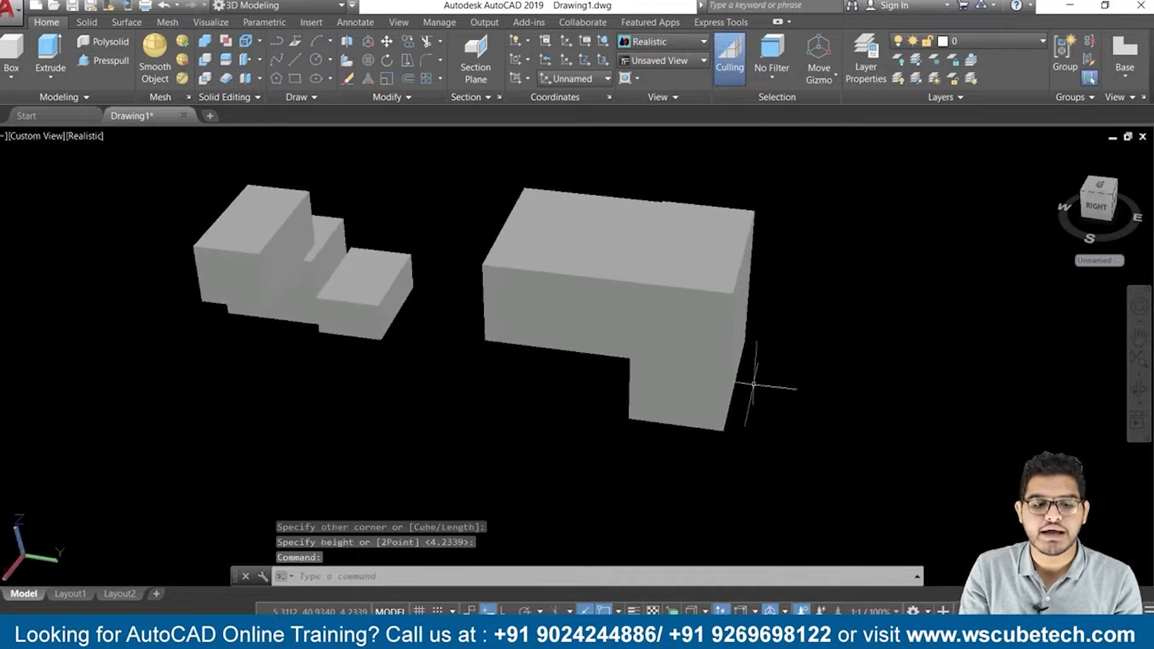
# Move the taller box by its lower front corner so that it stands apart from the adjoining box
pyautogui.click(285, 259)
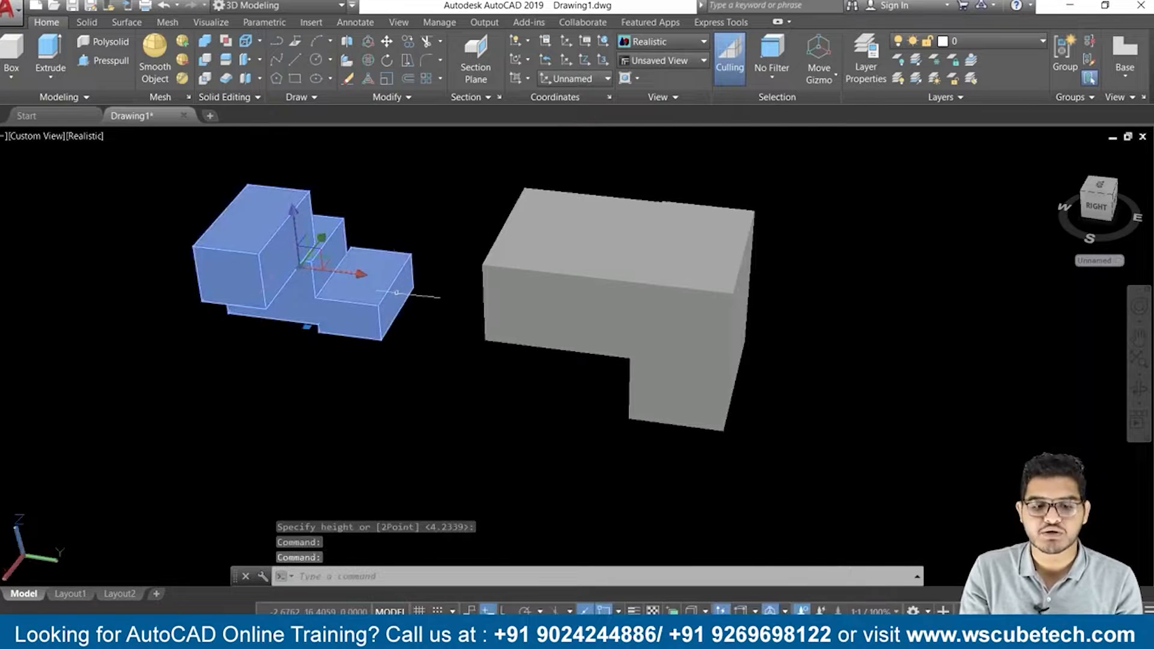
pyautogui.press('Escape')
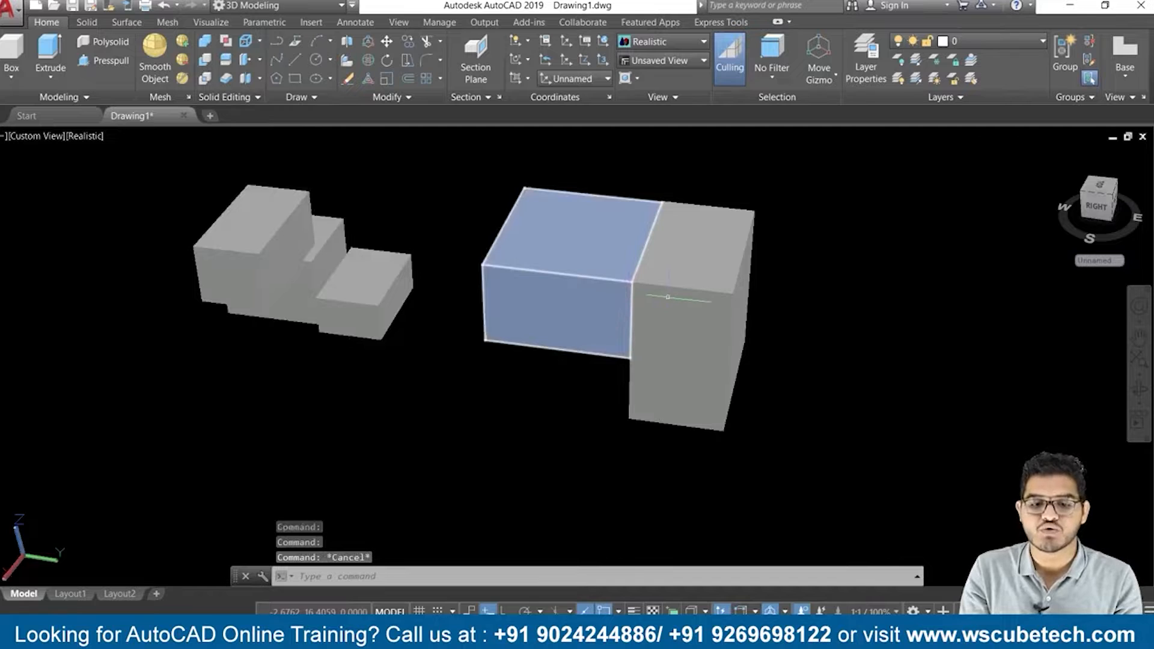
pyautogui.write('m')
pyautogui.press('Return')
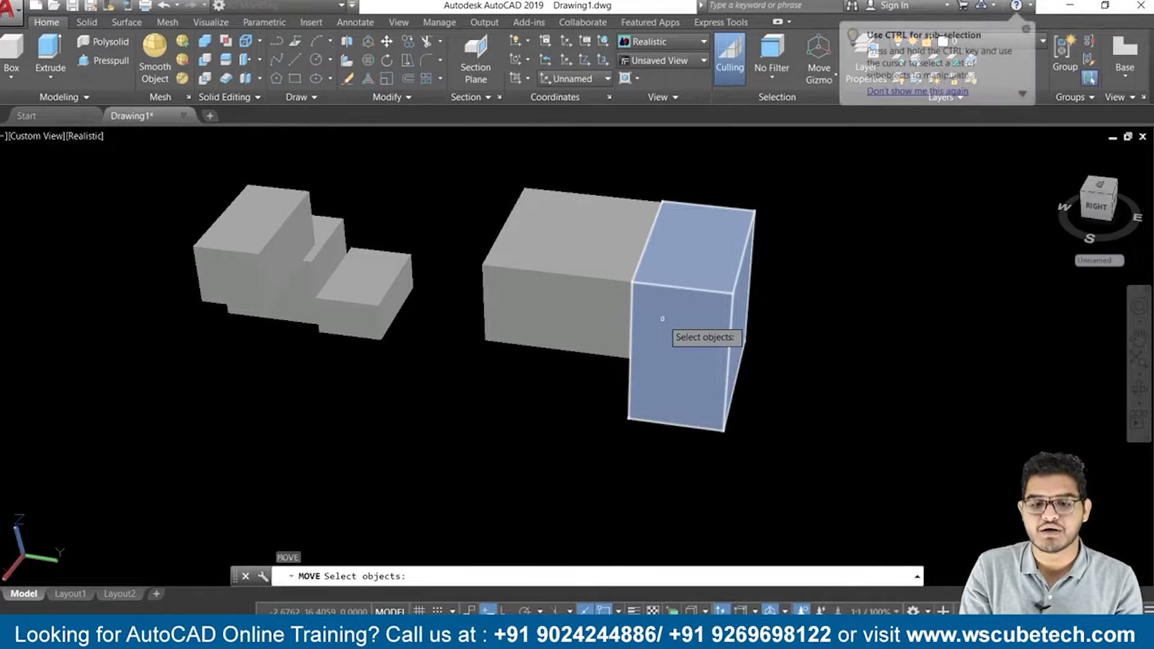
pyautogui.click(663, 318)
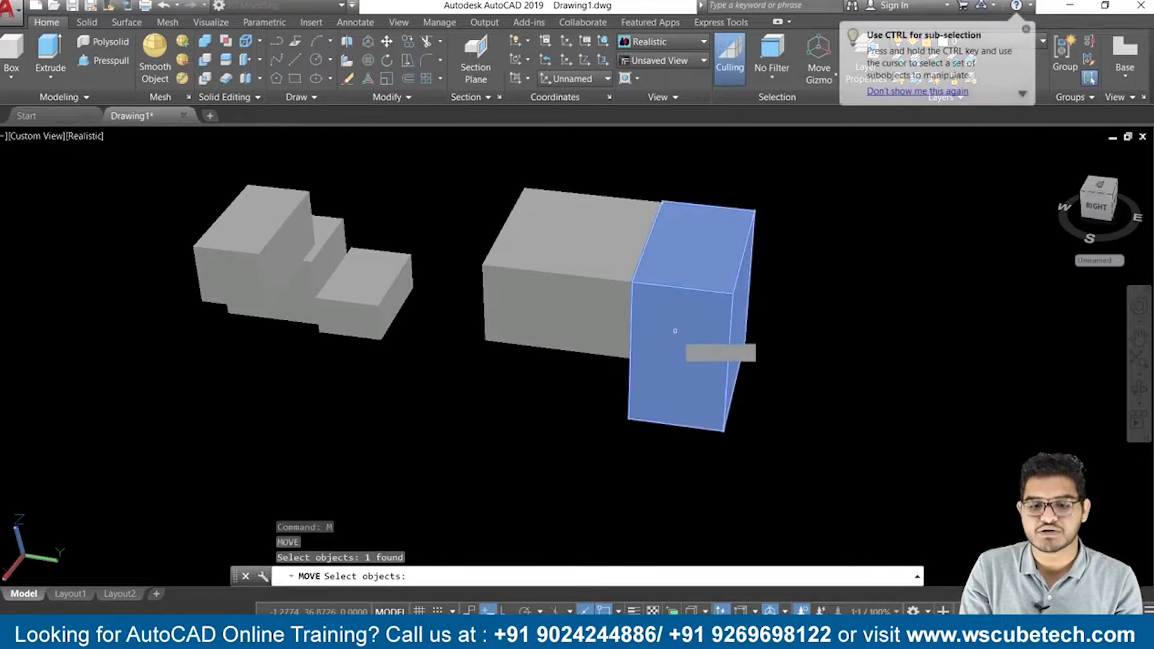
pyautogui.click(722, 430)
pyautogui.press('Return')
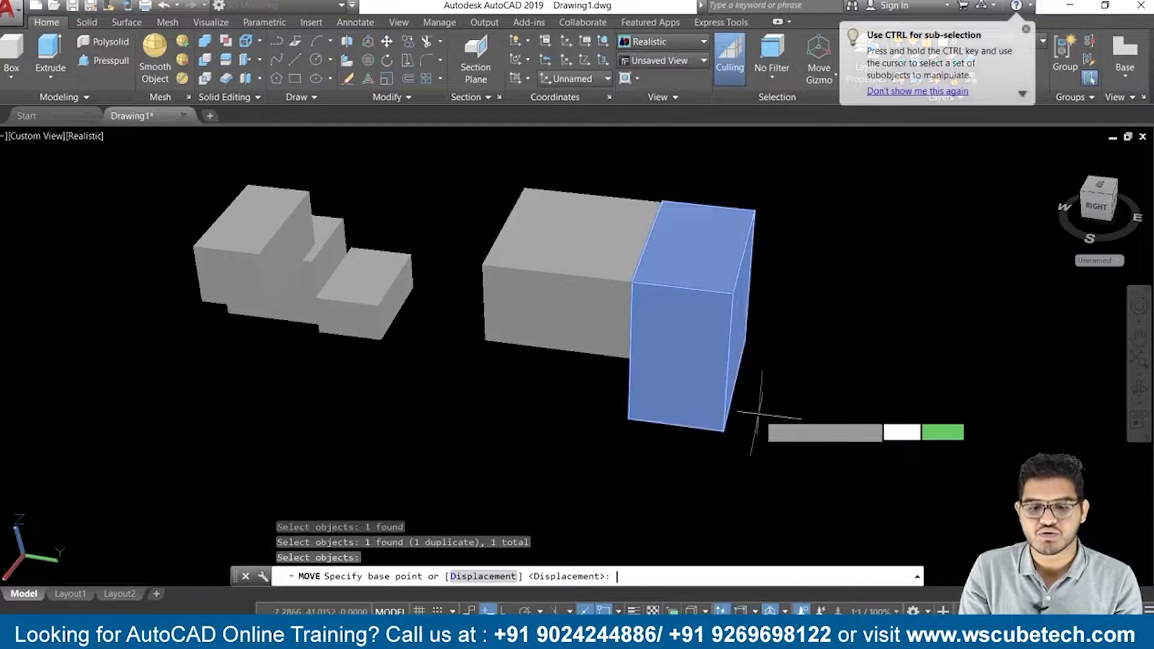
pyautogui.click(725, 430)
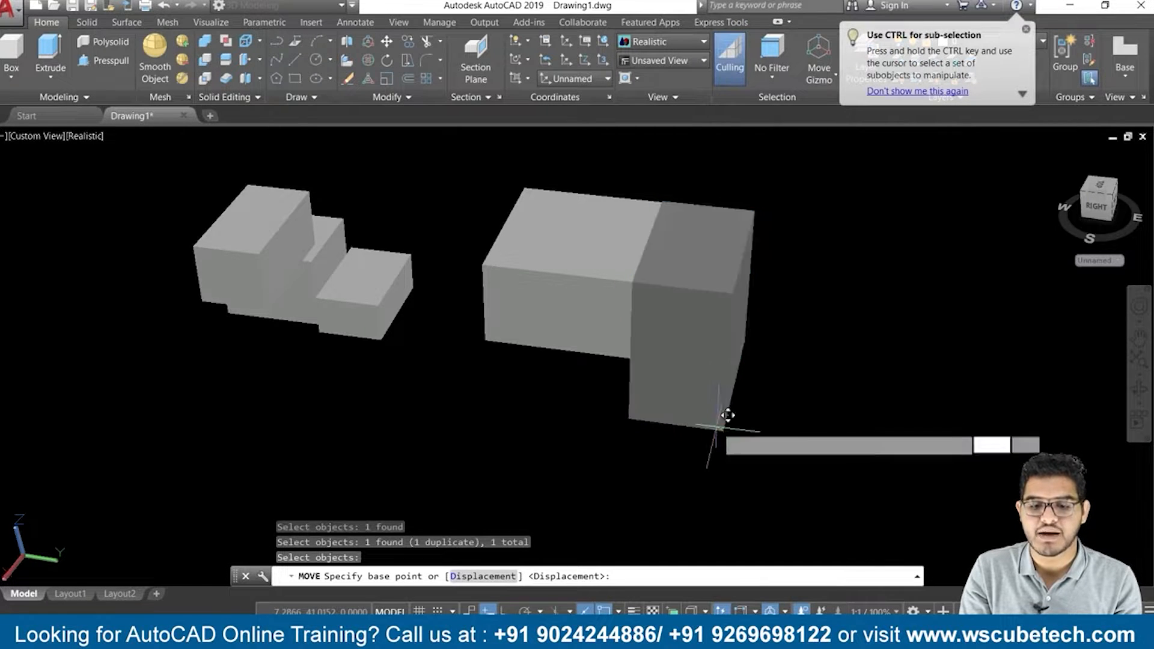
pyautogui.click(884, 416)
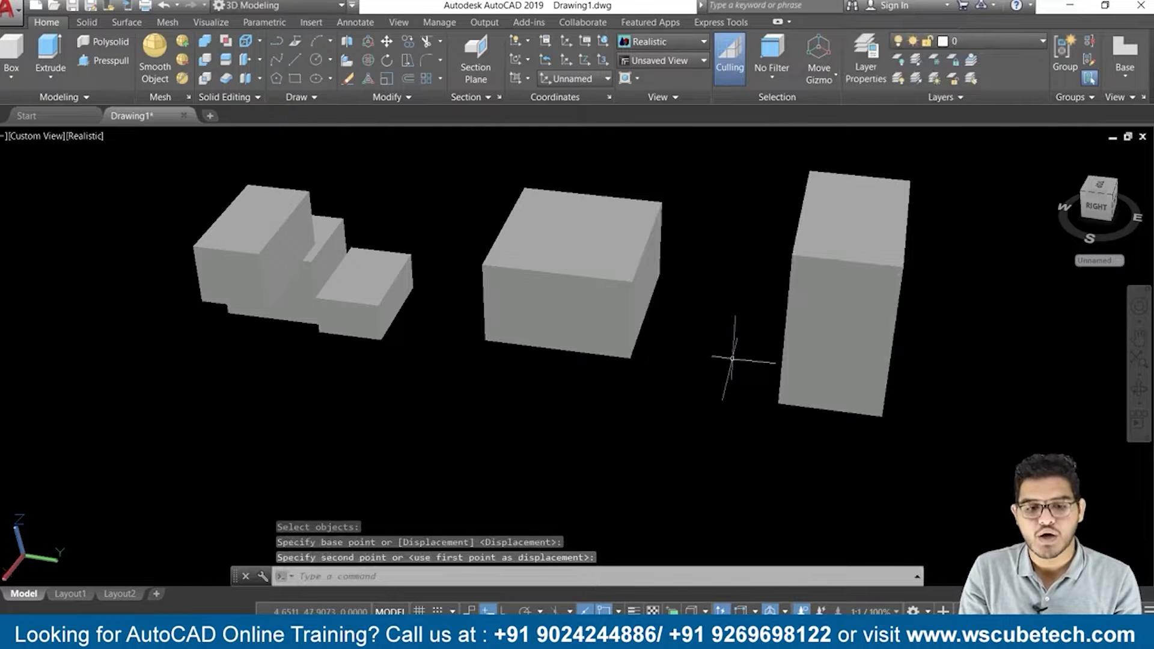
# Erase all solids from the drawing and restore the home isometric view
pyautogui.scroll(-3, 740, 349)
pyautogui.scroll(3, 667, 375)
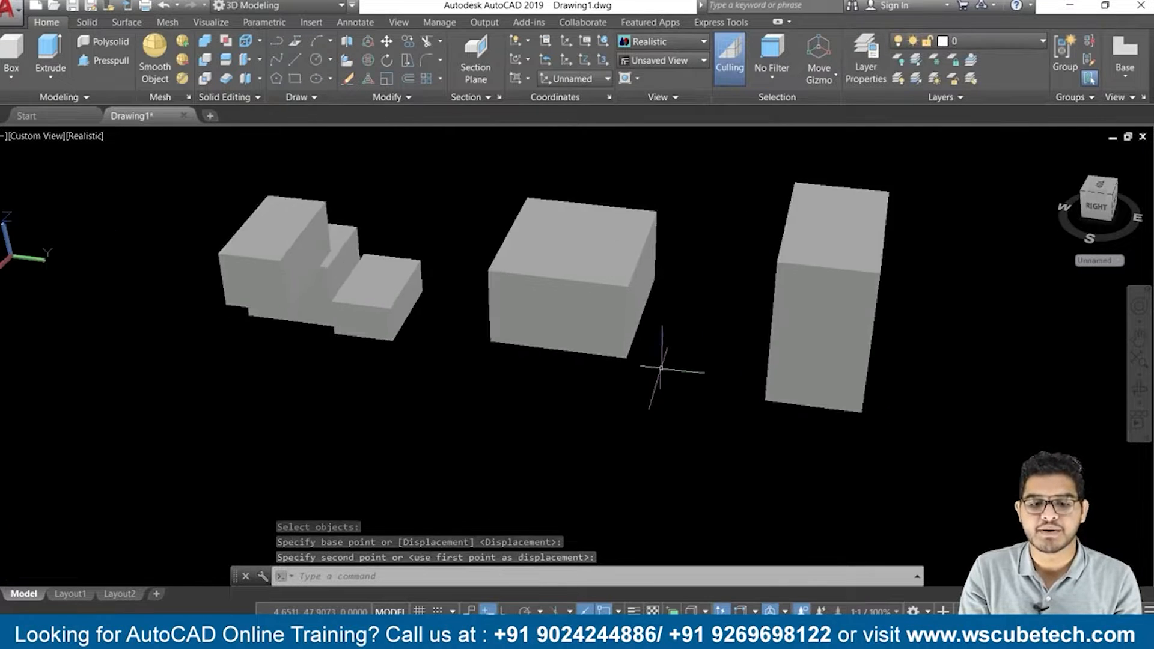
pyautogui.scroll(-3, 662, 368)
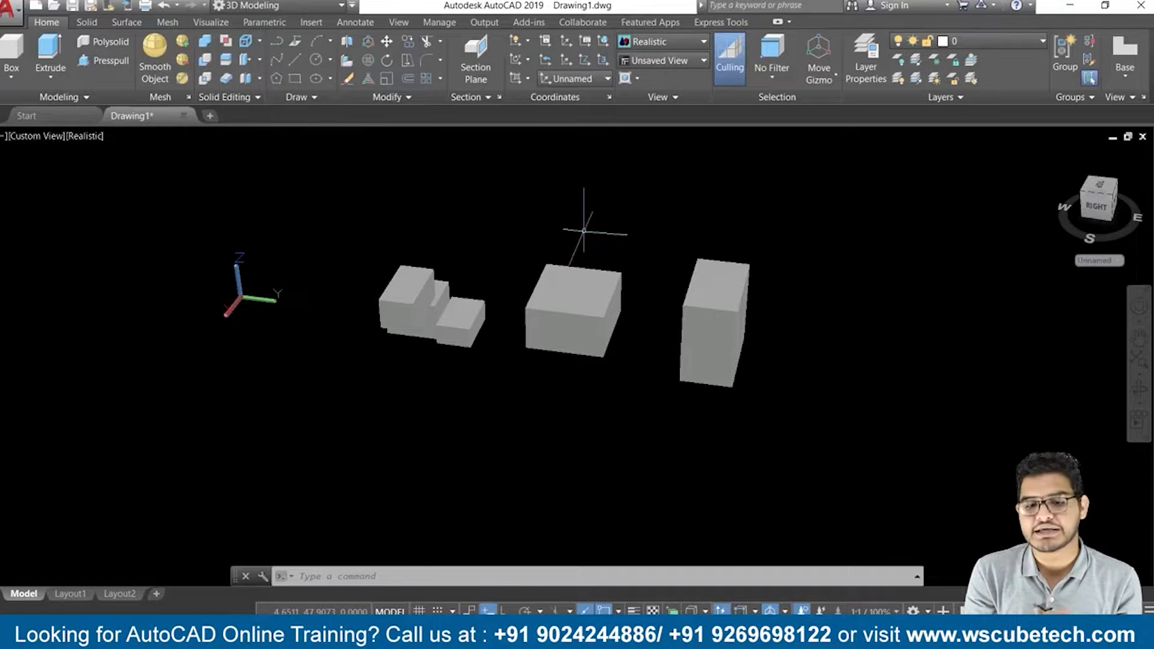
pyautogui.hotkey('ctrl', 'a')
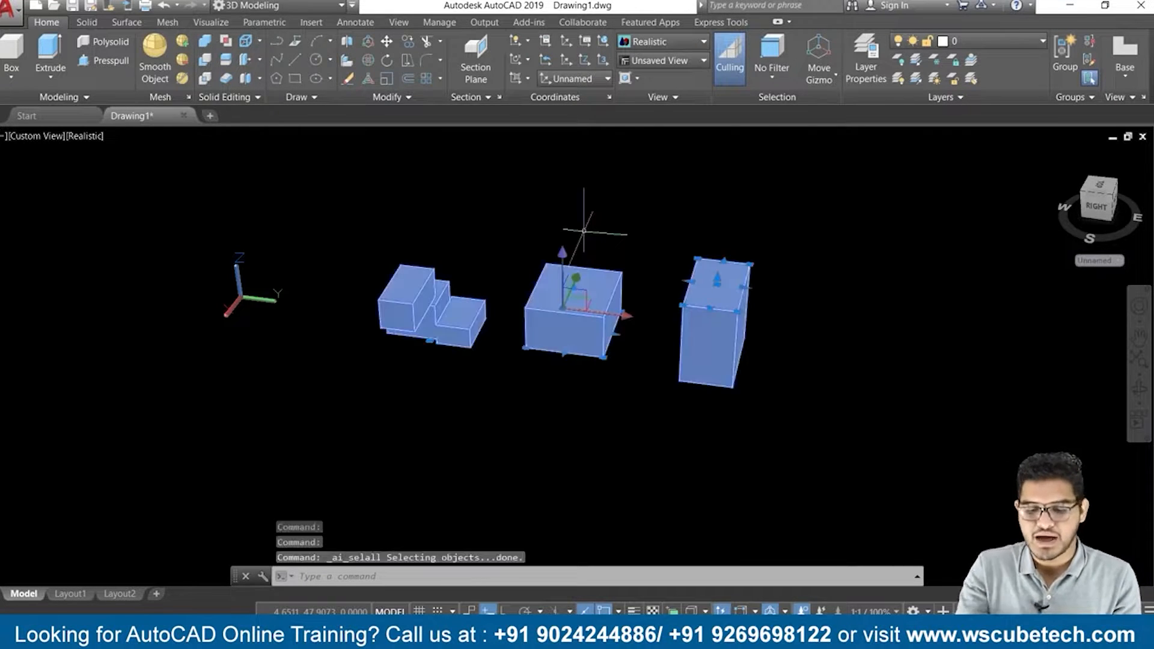
pyautogui.press('Delete')
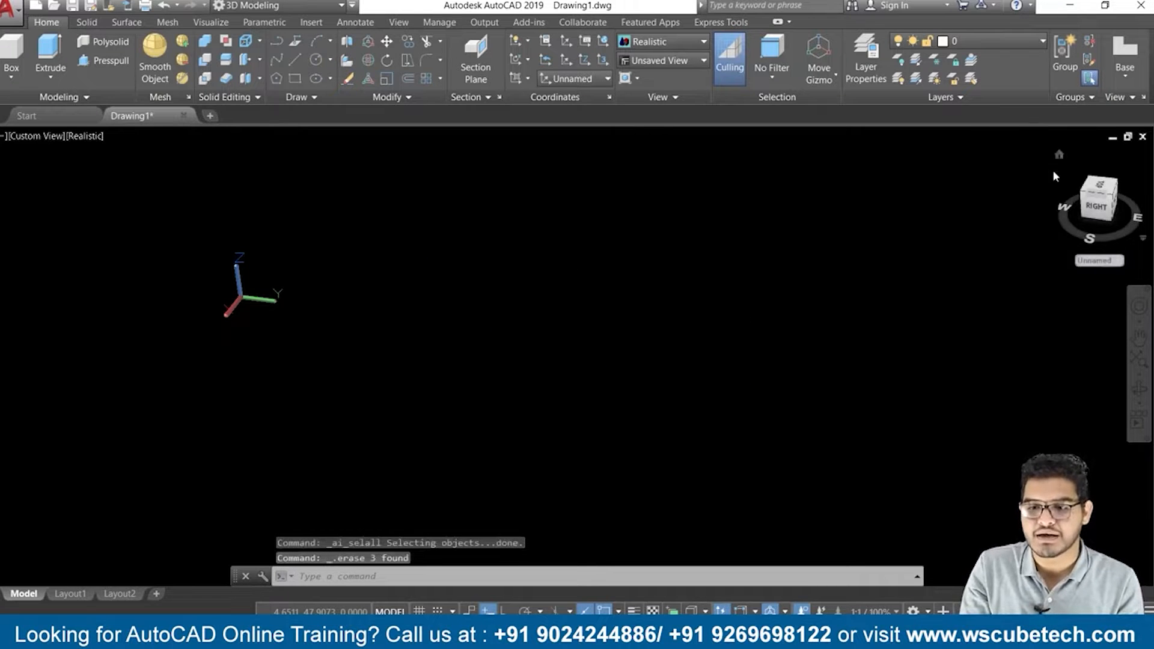
pyautogui.click(1059, 155)
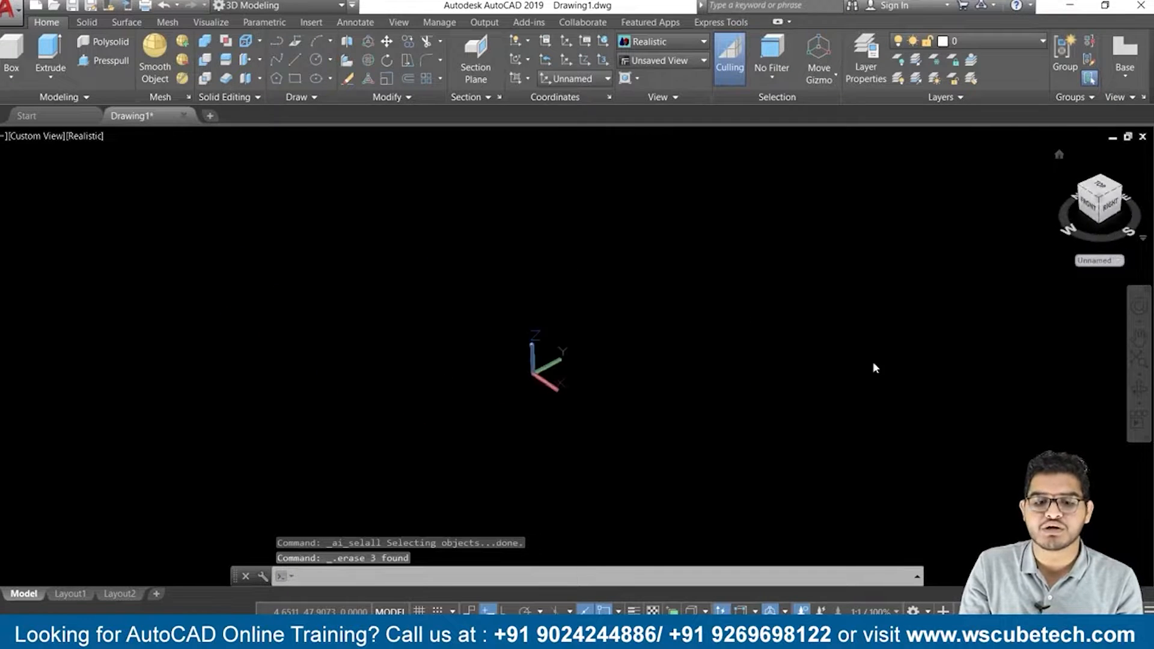
pyautogui.moveTo(821, 334); pyautogui.dragTo(820, 351, button='middle')
pyautogui.moveTo(820, 352); pyautogui.dragTo(588, 404)
pyautogui.press('Escape')
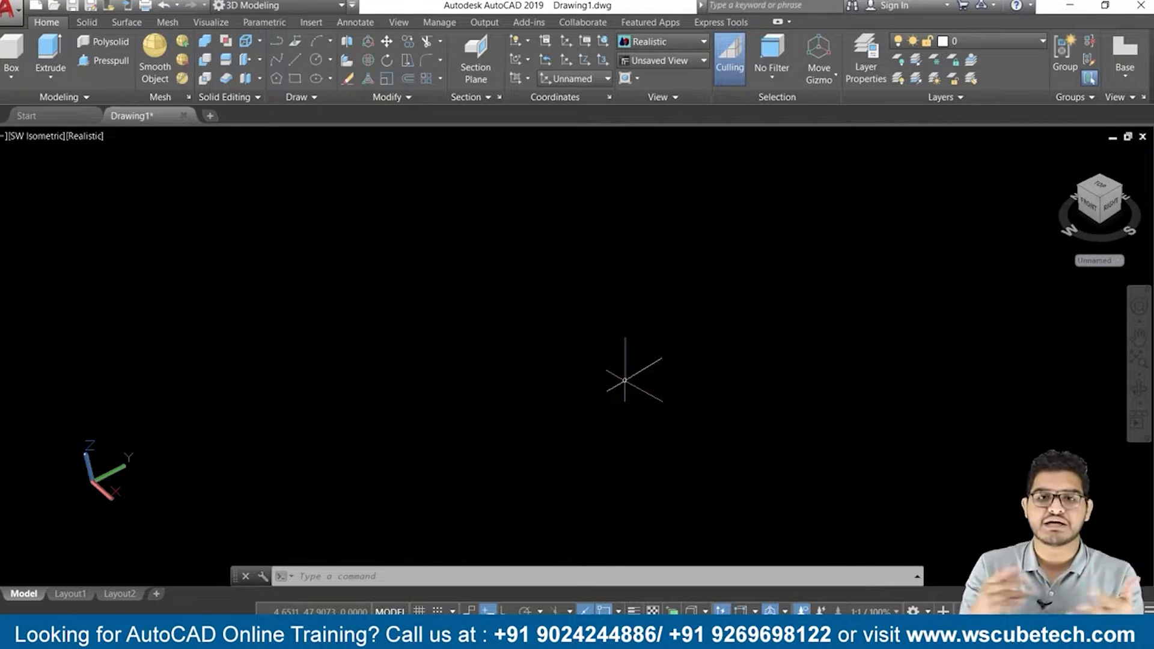
# Draw a cylinder with a base radius of about 0.87 and a height of about 1.30
pyautogui.click(10, 73)
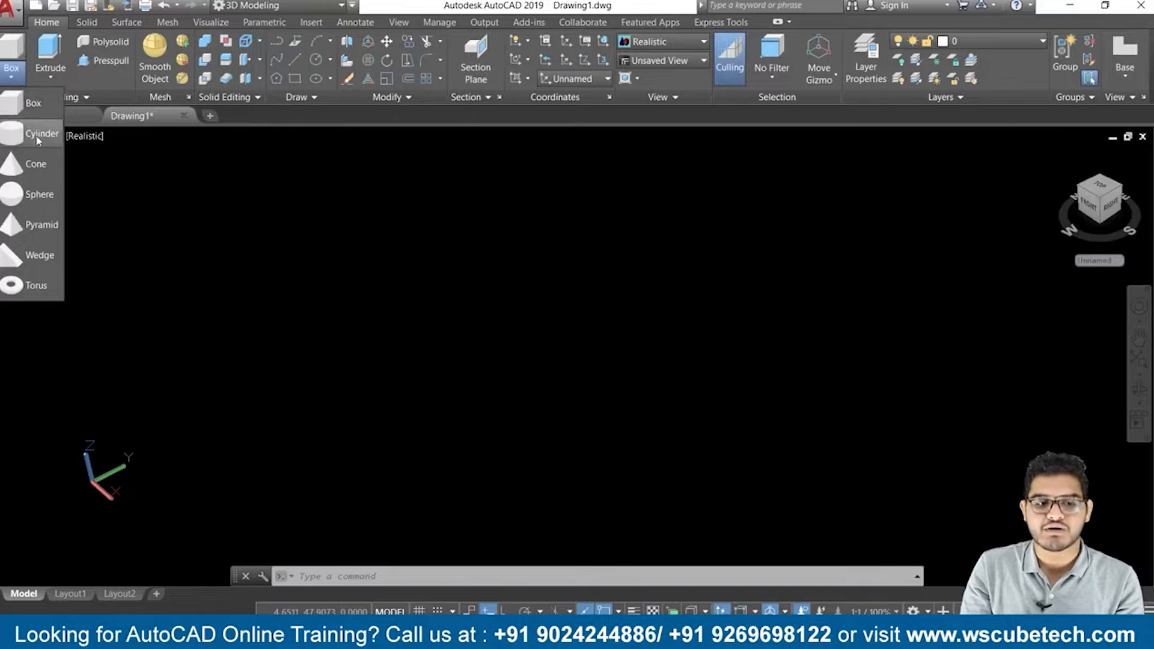
pyautogui.click(38, 136)
pyautogui.click(388, 356)
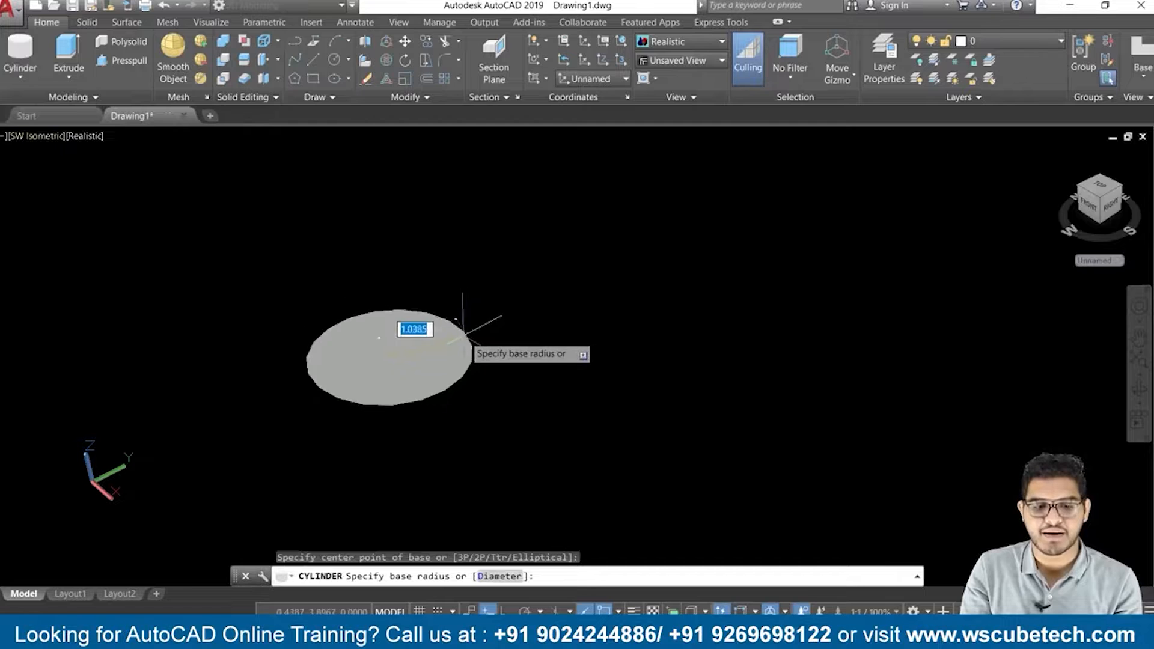
pyautogui.click(442, 327)
pyautogui.click(448, 258)
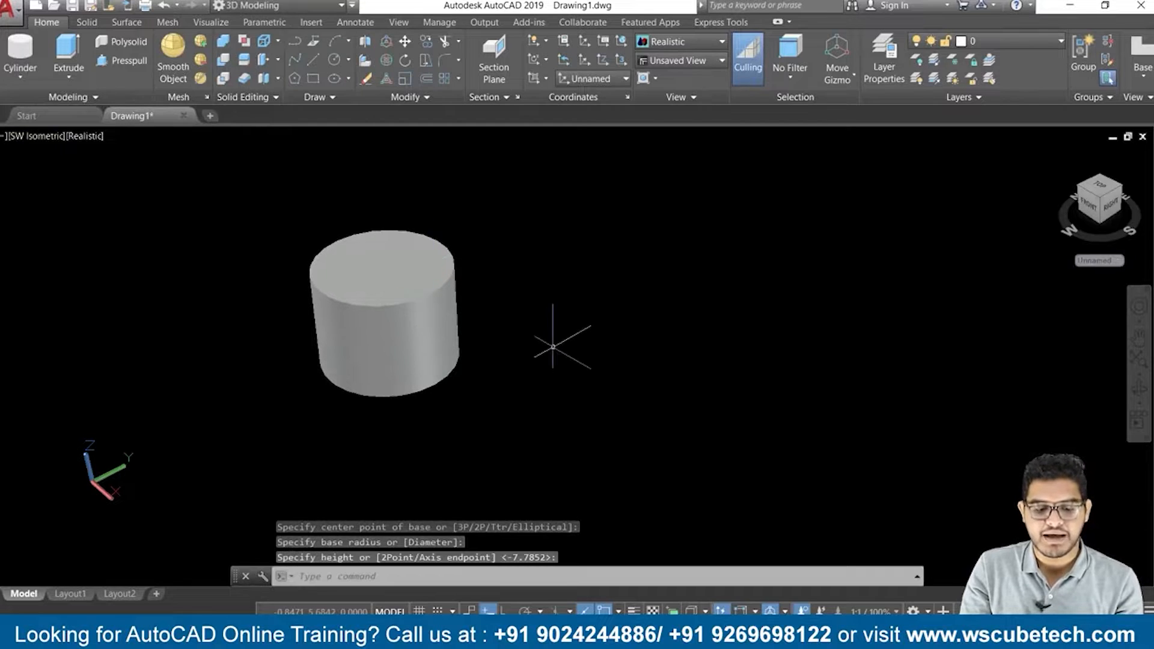
# Draw a second cylinder beside the first, with a radius of about 0.76 and a height of about 1.33
pyautogui.press('Return')
pyautogui.click(545, 327)
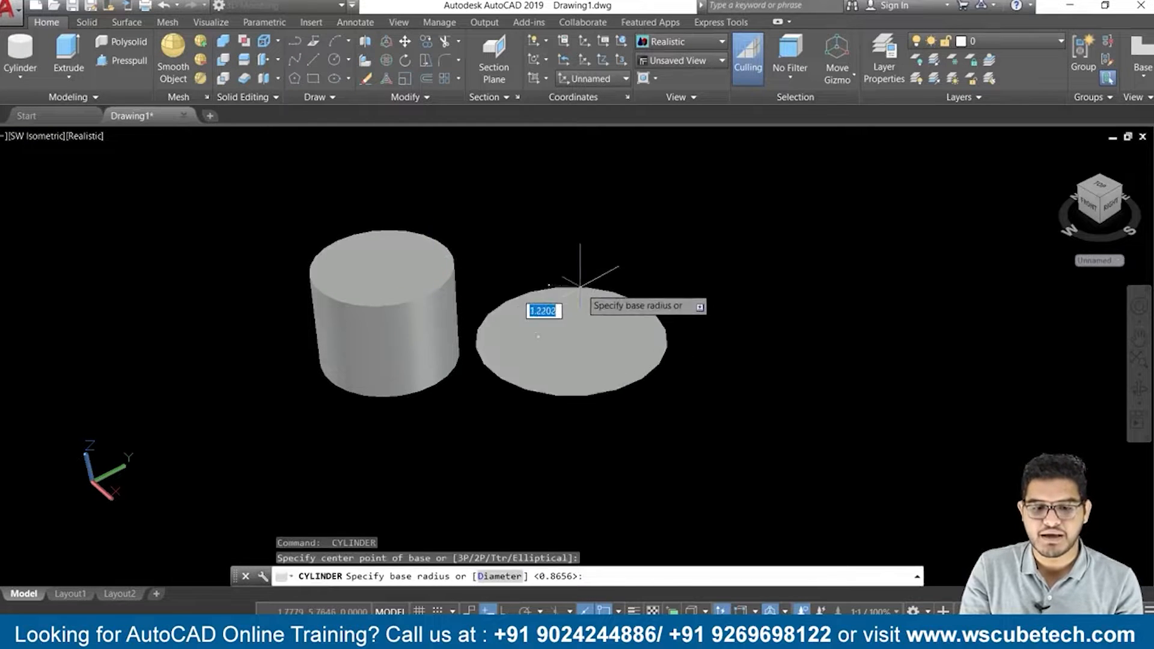
pyautogui.click(613, 295)
pyautogui.click(595, 240)
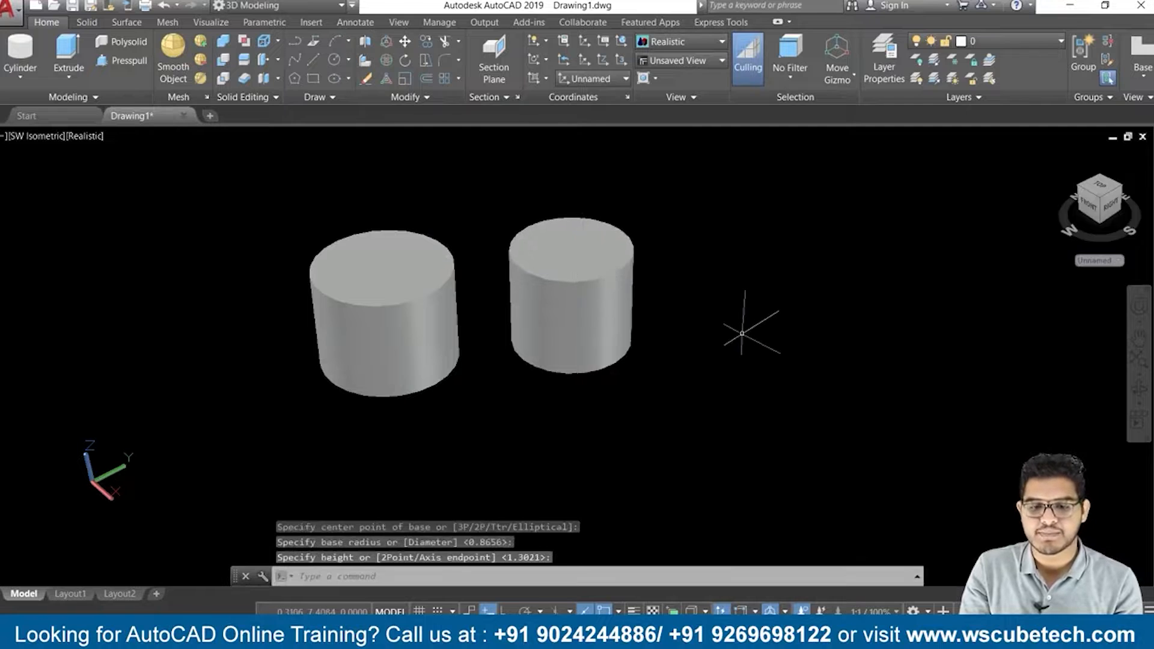
# Draw a third cylinder of similar size in line with the other two, on the far side of the second
pyautogui.press('Return')
pyautogui.click(743, 340)
pyautogui.click(759, 303)
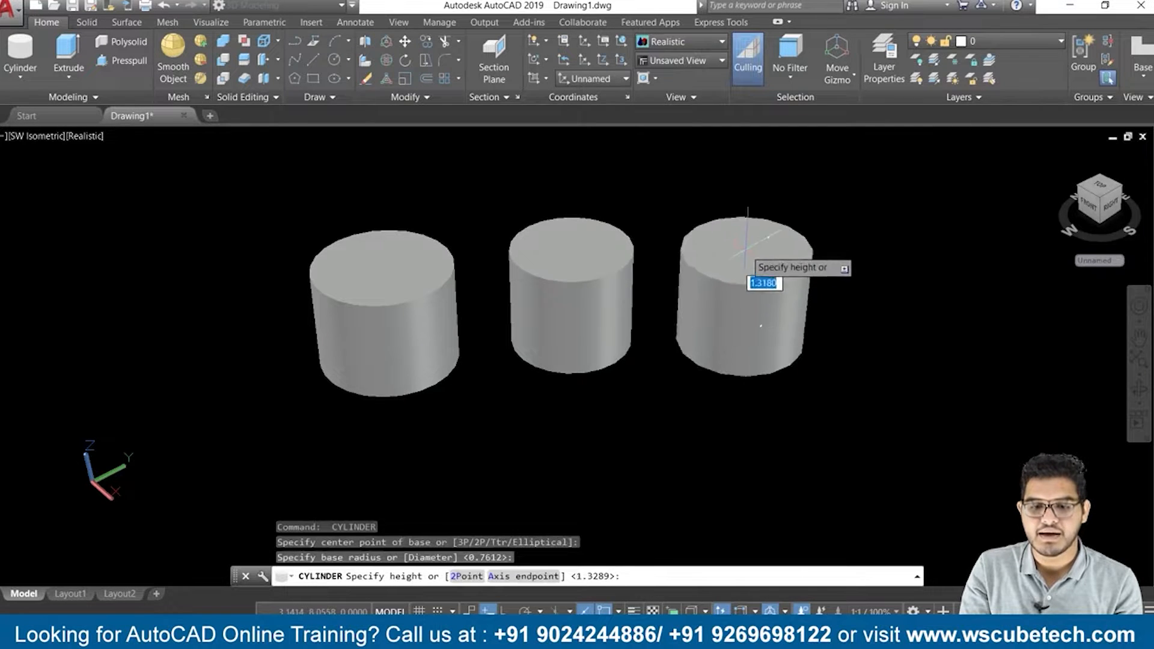
pyautogui.click(746, 264)
pyautogui.scroll(-3, 603, 424)
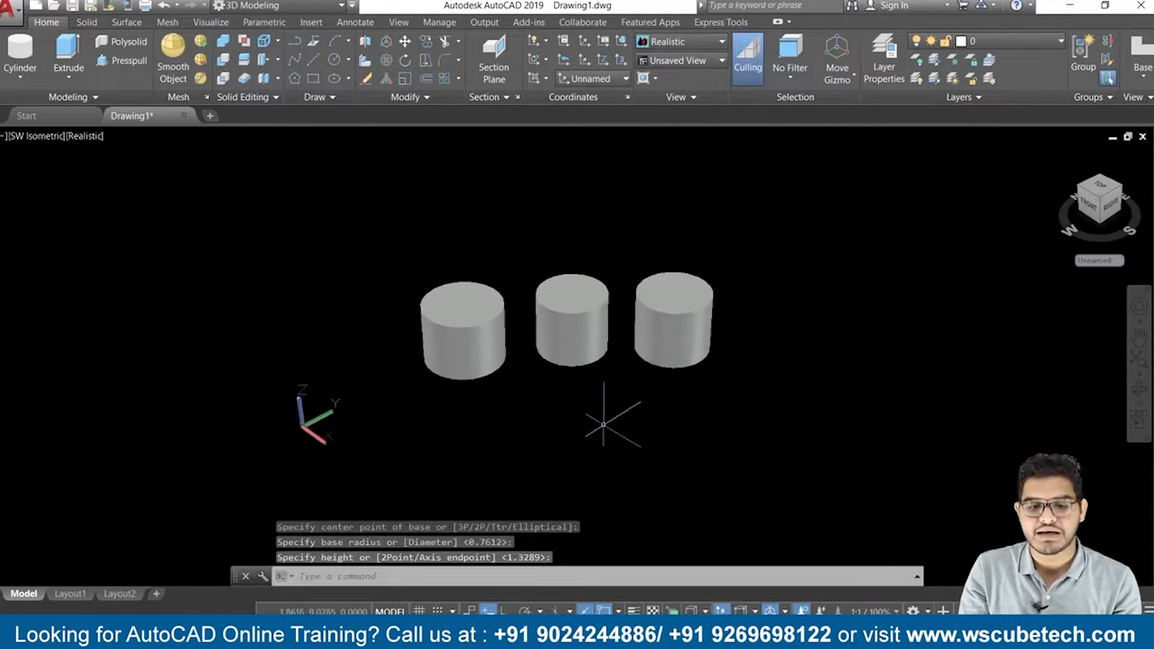
# Copy all three cylinders to a clear area in front of the originals, using the third cylinder's top centre as base point
pyautogui.scroll(2, 604, 424)
pyautogui.moveTo(622, 405); pyautogui.dragTo(580, 444, button='middle')
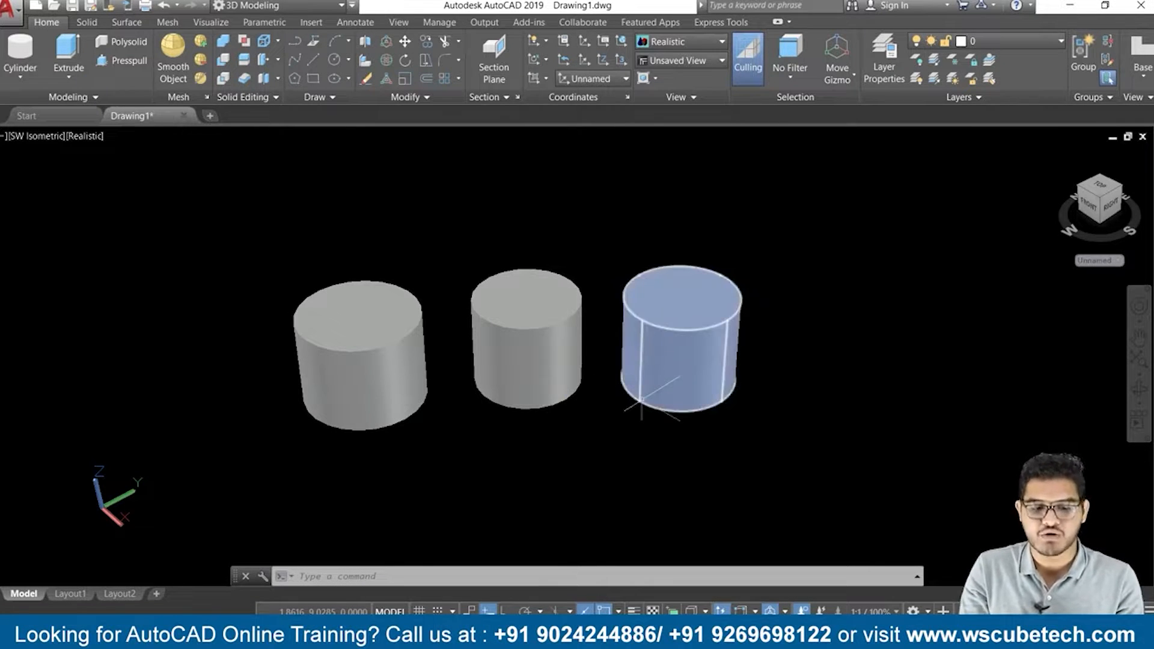
pyautogui.hotkey('ctrl', 'a')
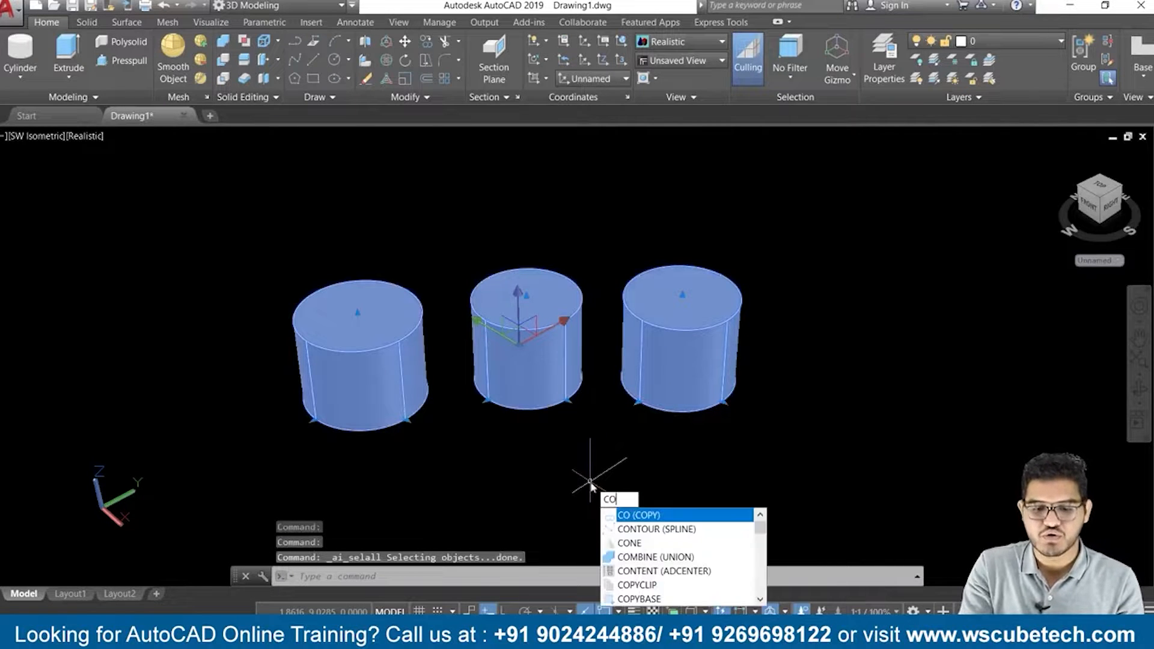
pyautogui.press('Return')
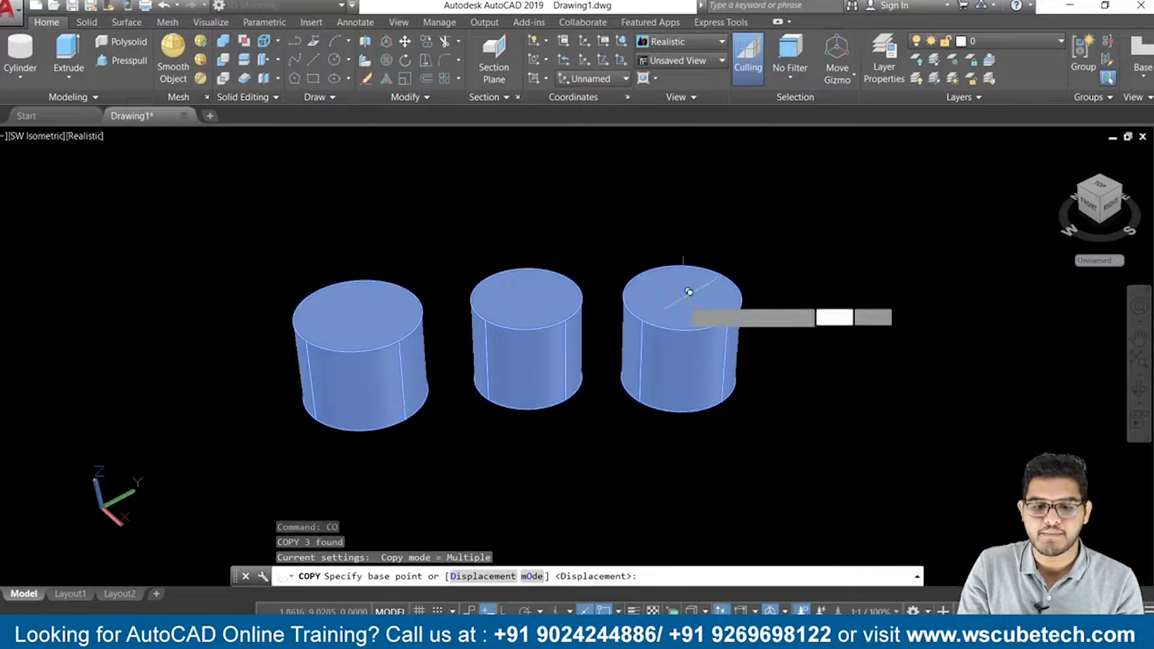
pyautogui.click(682, 297)
pyautogui.moveTo(740, 509); pyautogui.dragTo(659, 243, button='middle')
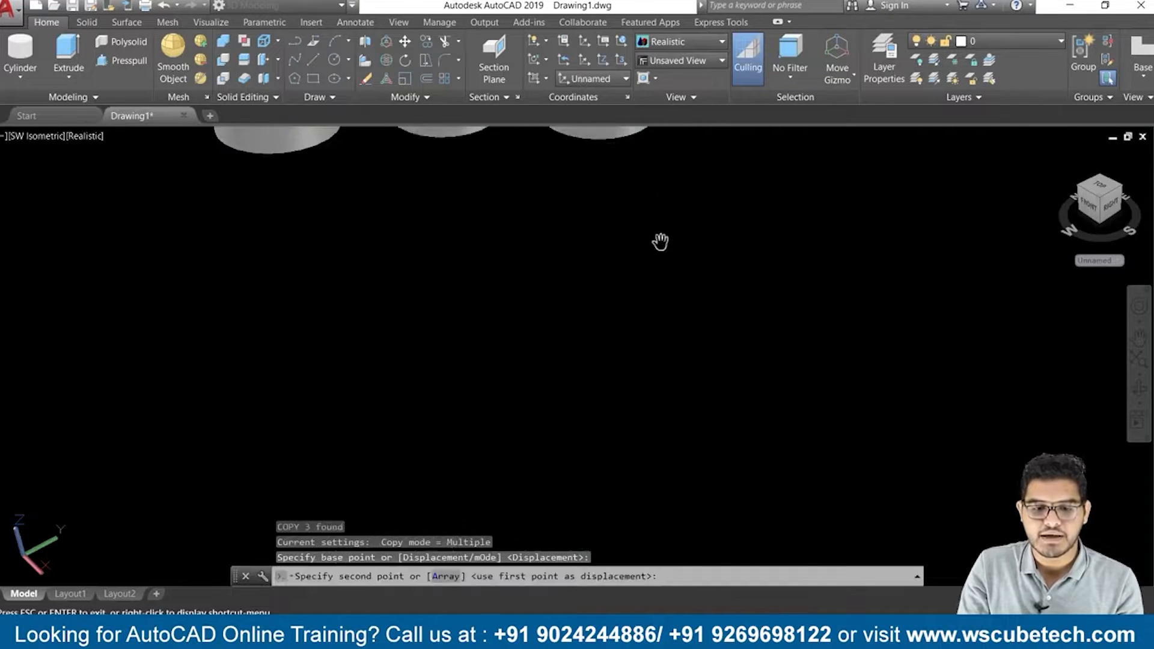
pyautogui.click(678, 236)
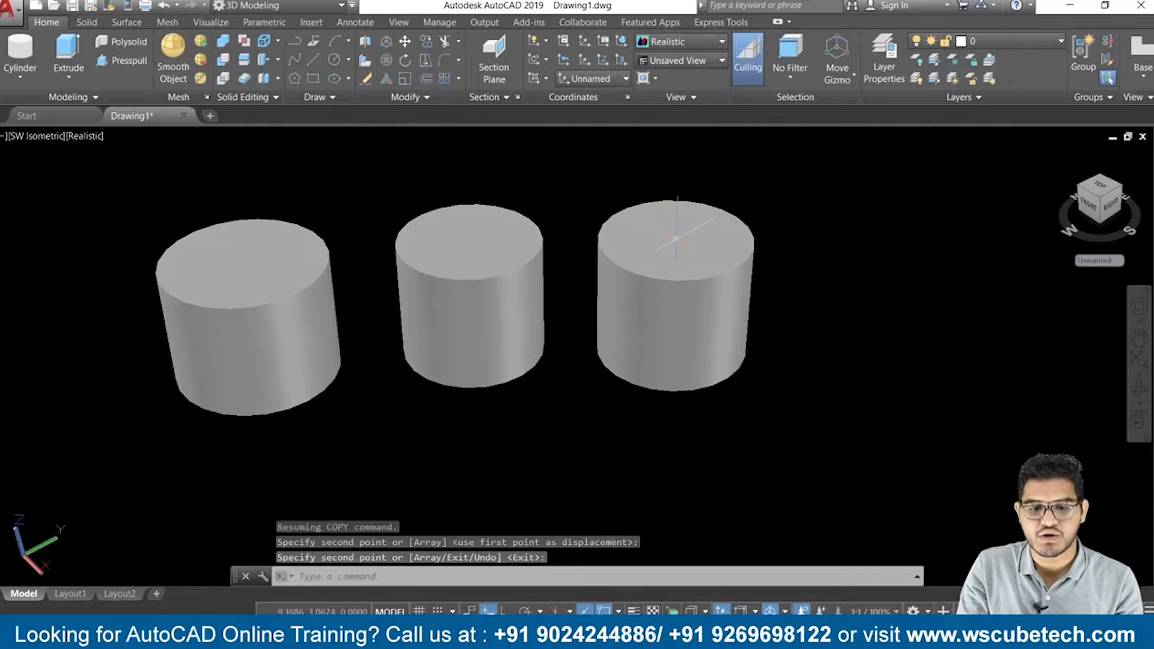
pyautogui.scroll(-5, 683, 232)
pyautogui.moveTo(600, 201); pyautogui.dragTo(699, 435, button='middle')
pyautogui.press('Return')
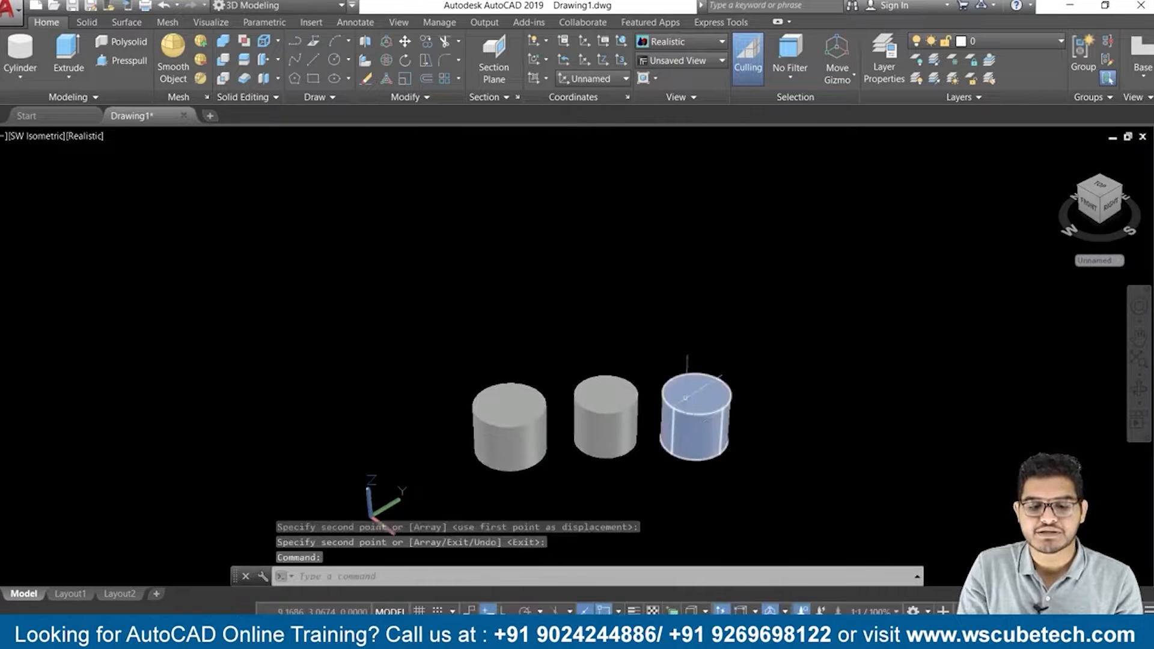
# Union the three original cylinders into a single solid
pyautogui.scroll(3, 699, 435)
pyautogui.moveTo(847, 465); pyautogui.dragTo(788, 397, button='middle')
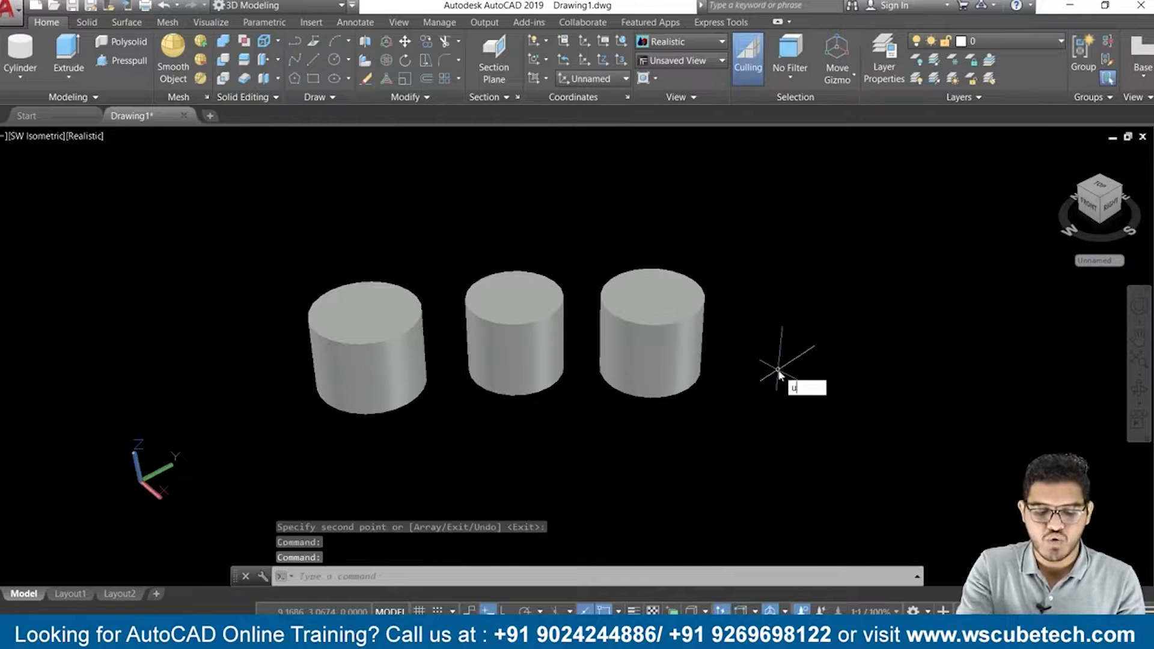
pyautogui.write('i')
pyautogui.press('Return')
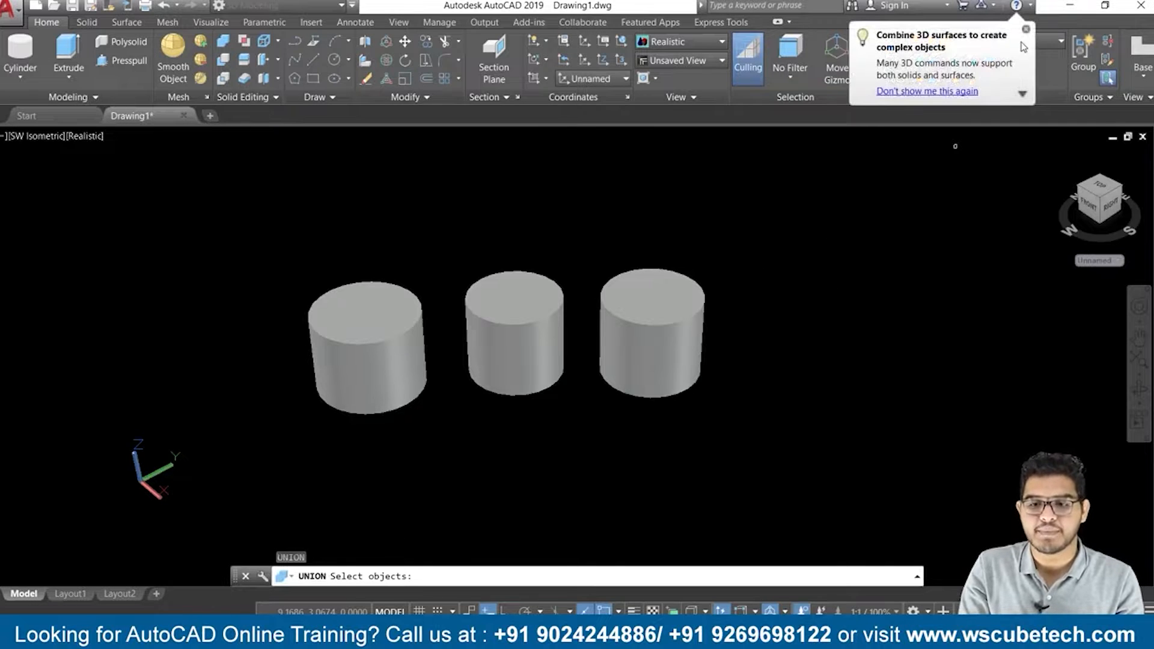
pyautogui.click(1027, 29)
pyautogui.click(831, 213)
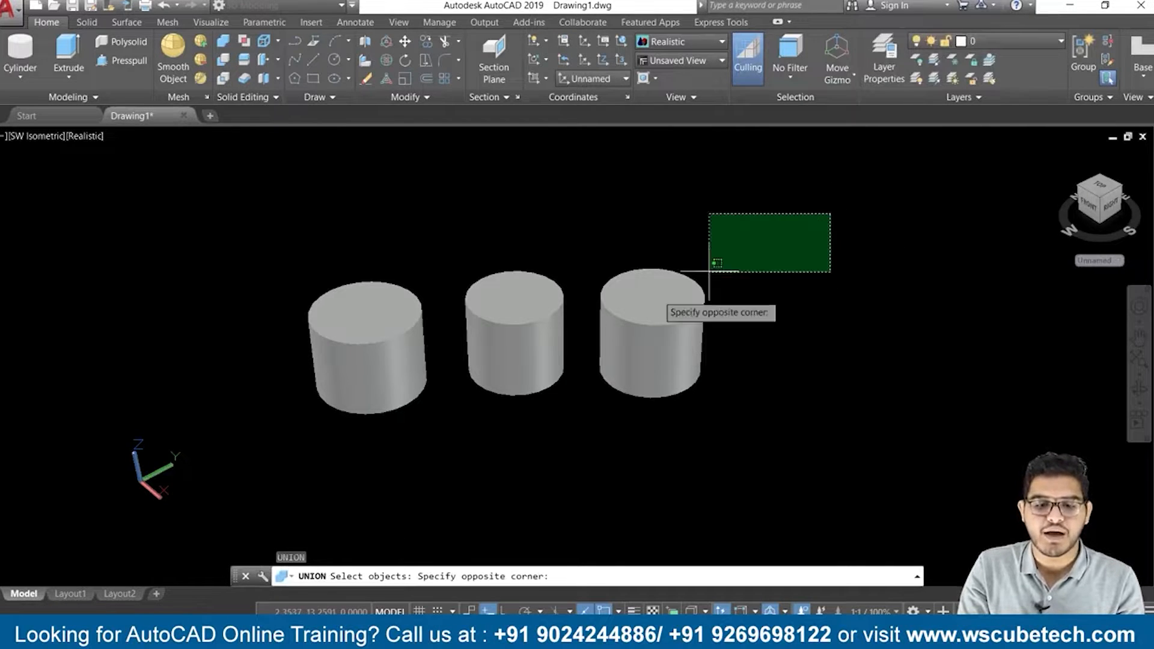
pyautogui.click(264, 431)
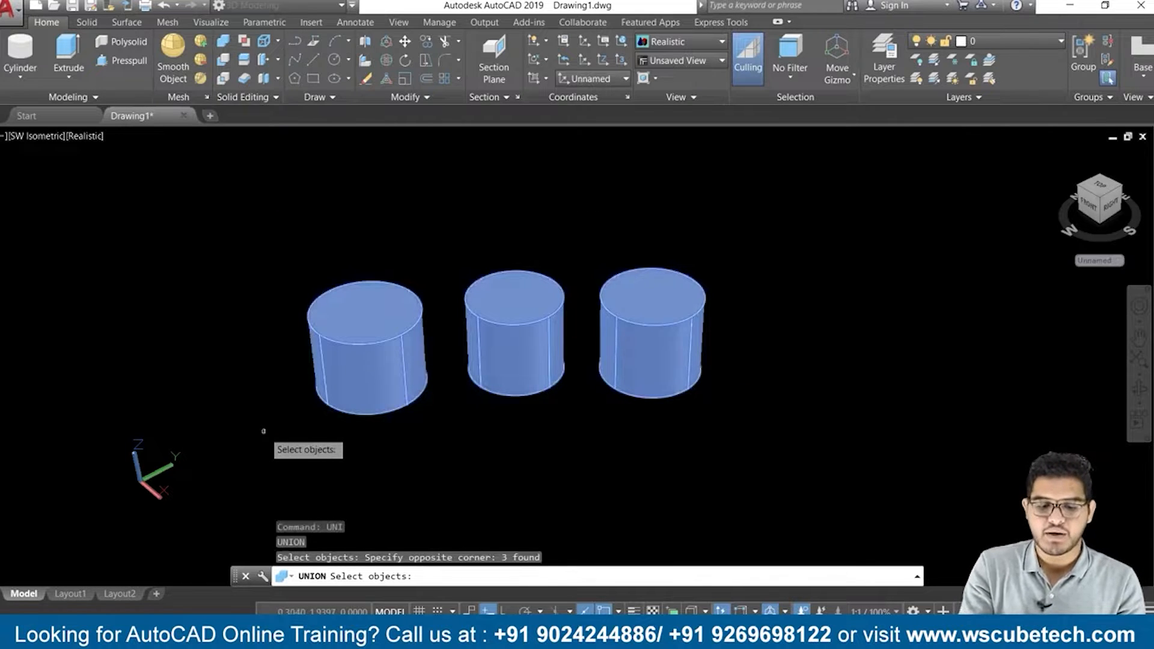
pyautogui.press('Return')
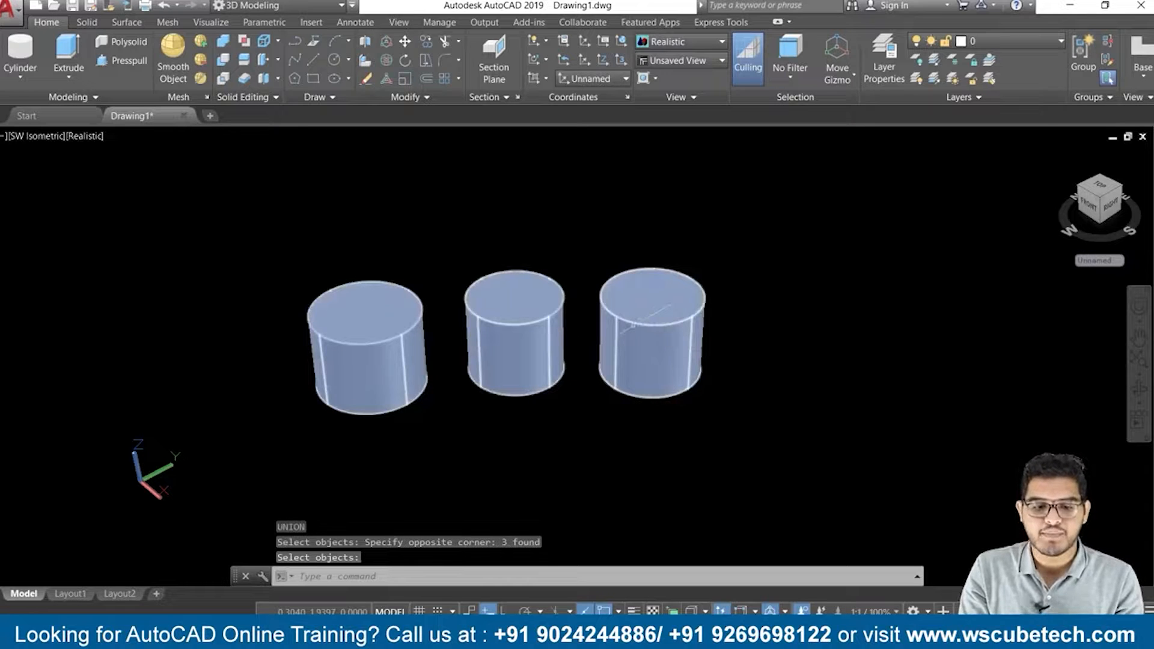
# Move the united solid away from its original place, using the top centre of its third cylinder as base point
pyautogui.click(357, 316)
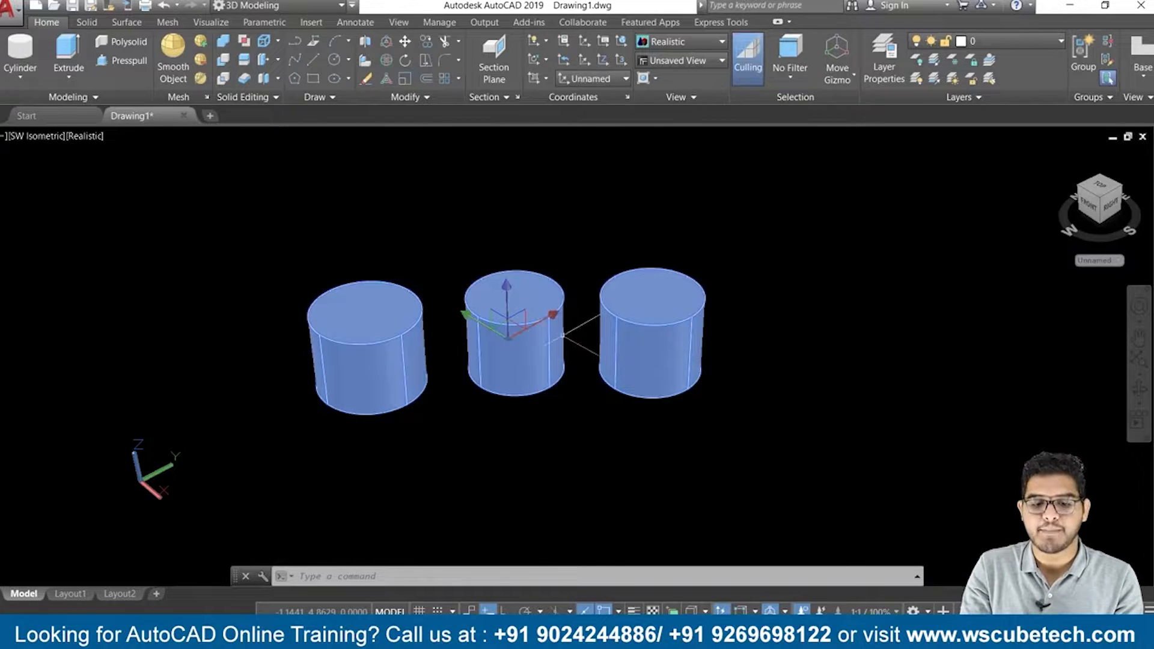
pyautogui.write('M')
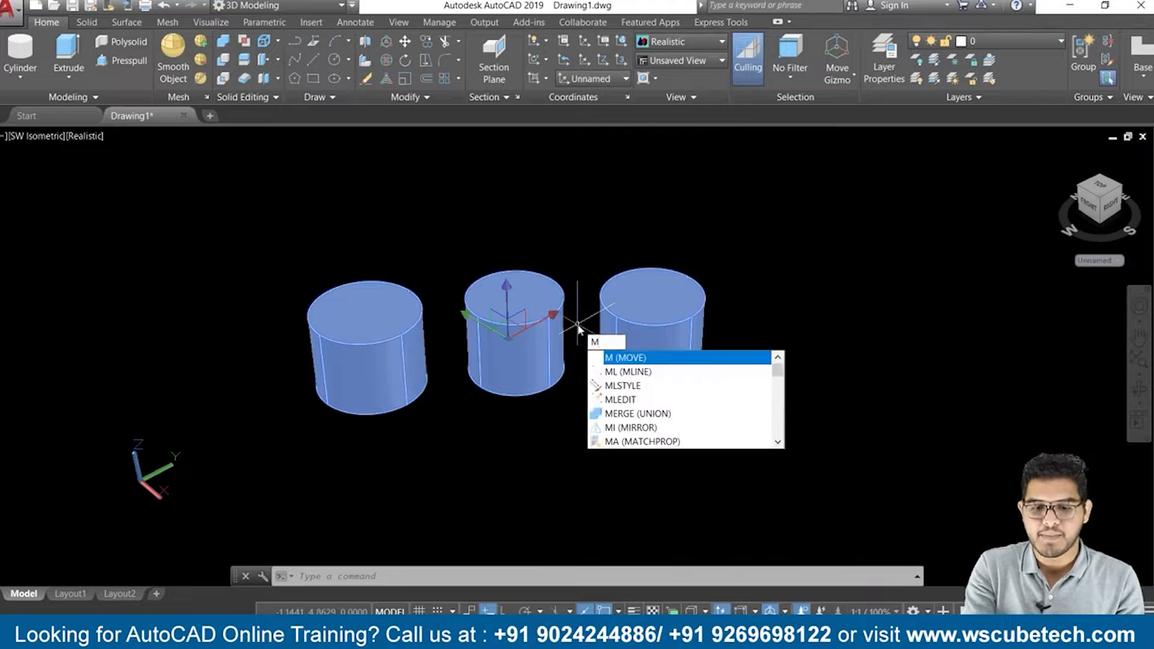
pyautogui.press('Return')
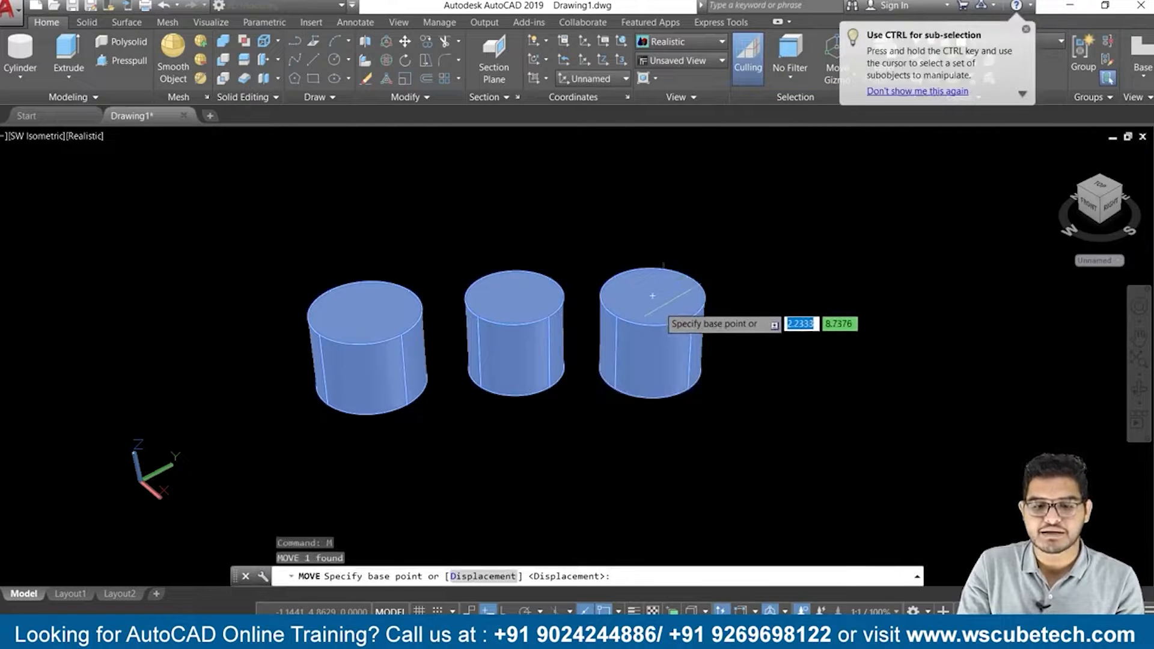
pyautogui.click(653, 293)
pyautogui.click(936, 361)
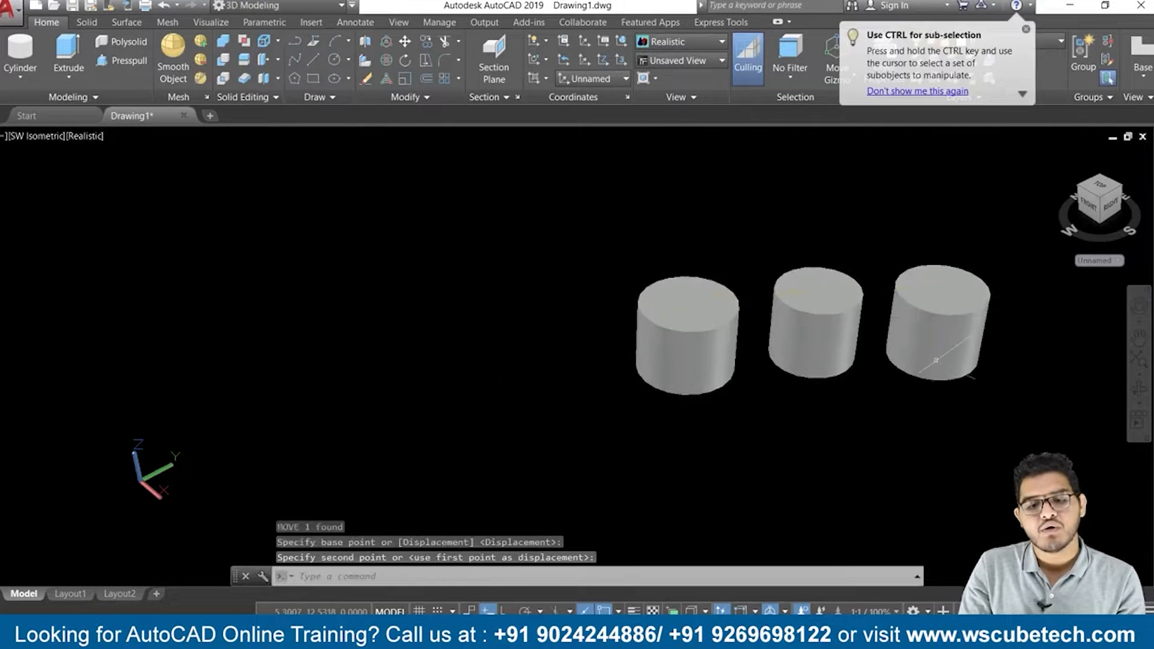
pyautogui.moveTo(1002, 416); pyautogui.dragTo(664, 354, button='middle')
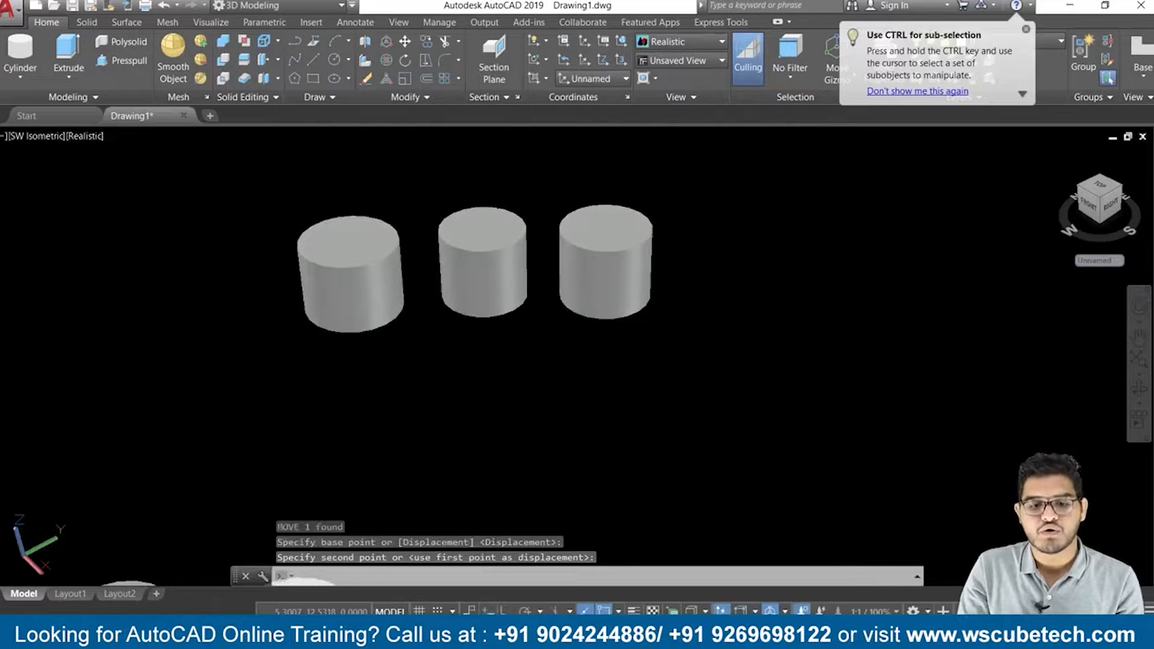
pyautogui.hotkey('ctrl', 'a')
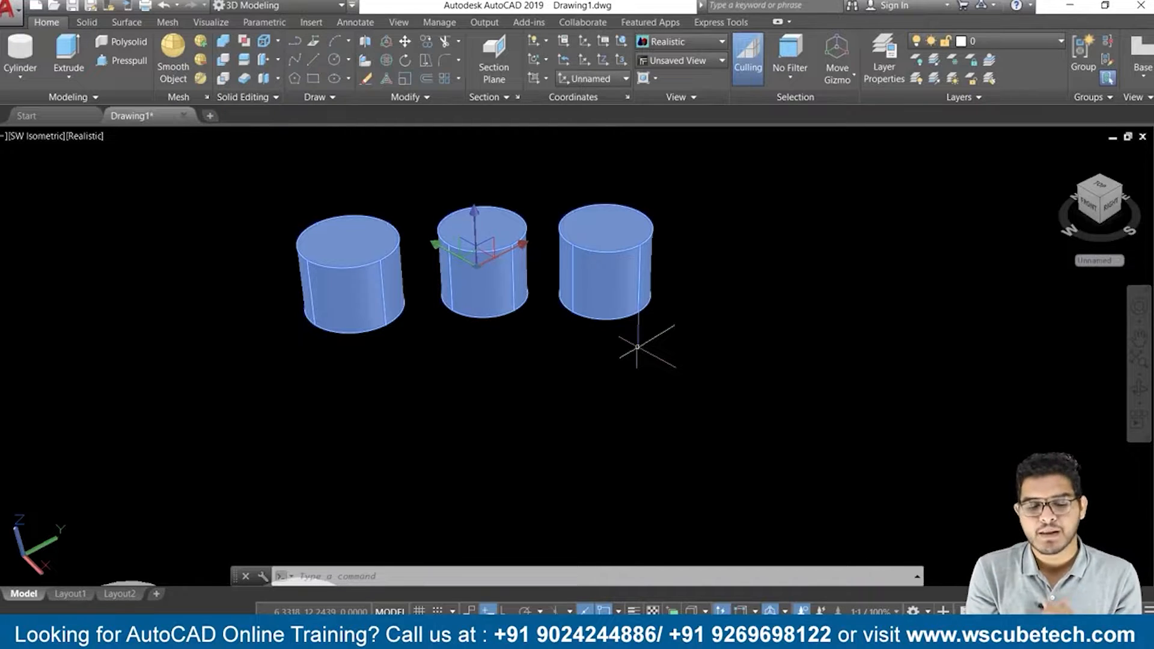
pyautogui.scroll(-4, 555, 406)
pyautogui.scroll(1, 549, 448)
pyautogui.moveTo(541, 455); pyautogui.dragTo(702, 290, button='middle')
pyautogui.scroll(3, 668, 336)
pyautogui.moveTo(666, 338); pyautogui.dragTo(597, 466, button='middle')
pyautogui.moveTo(711, 392)
pyautogui.mouseDown(button='middle')
pyautogui.moveTo(735, 341)
pyautogui.moveTo(729, 377)
pyautogui.mouseUp(button='middle')
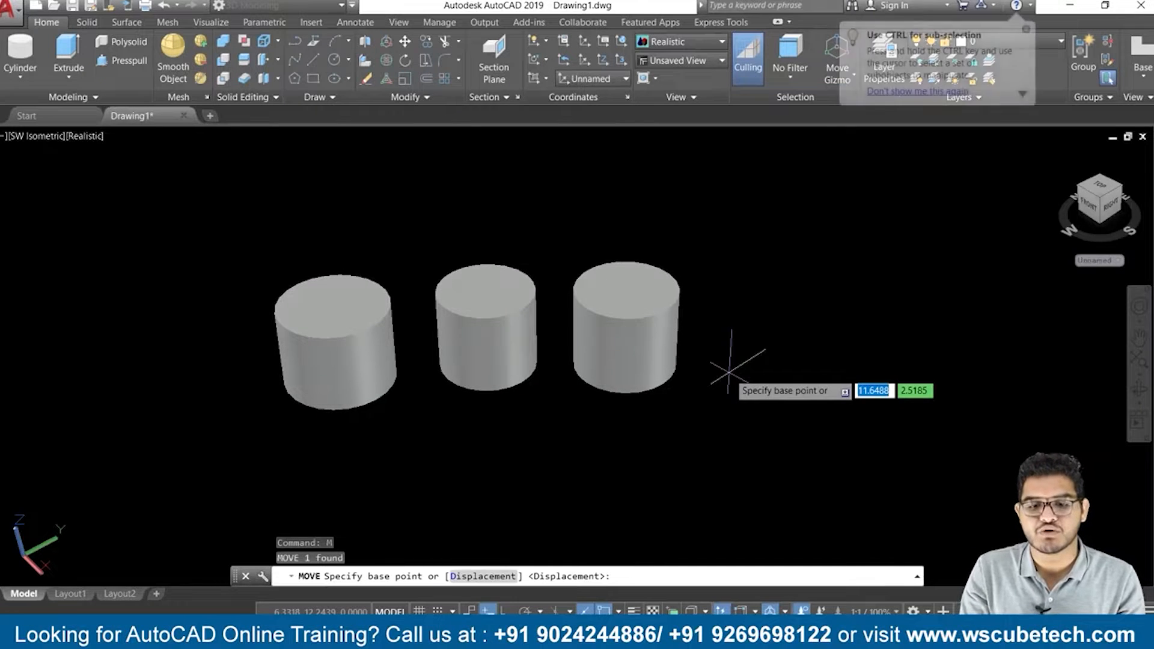
pyautogui.click(626, 289)
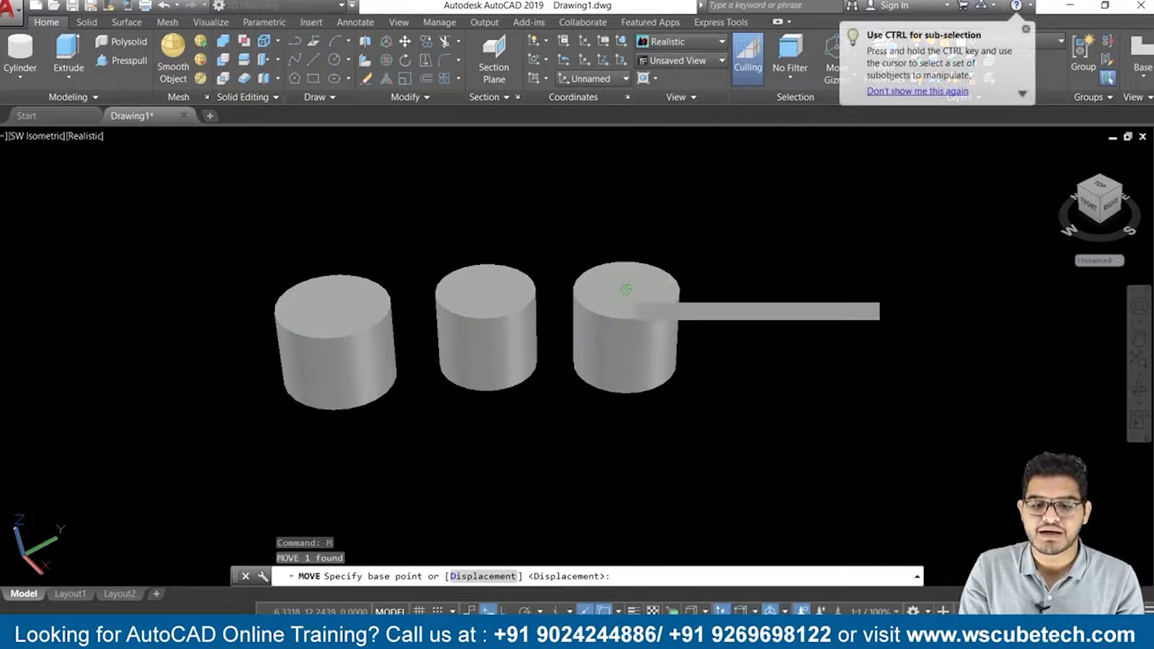
pyautogui.press('Escape')
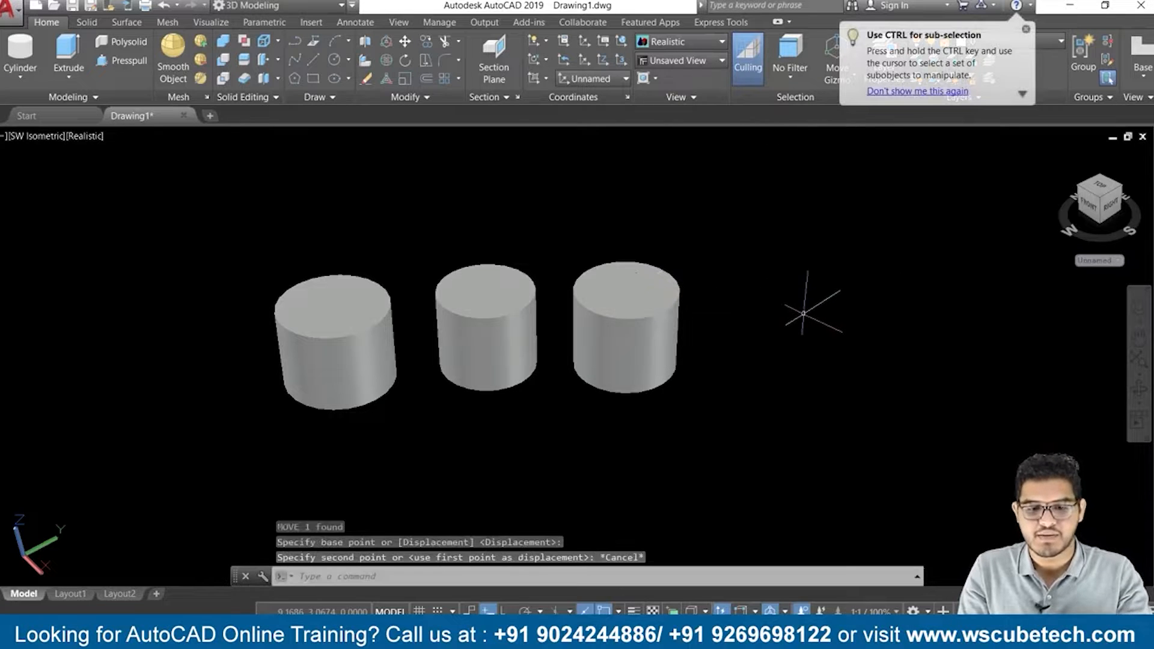
# Move only the third cylinder of the separate copied set away from the other two, picking the base point at its lower edge
pyautogui.write('m')
pyautogui.press('Return')
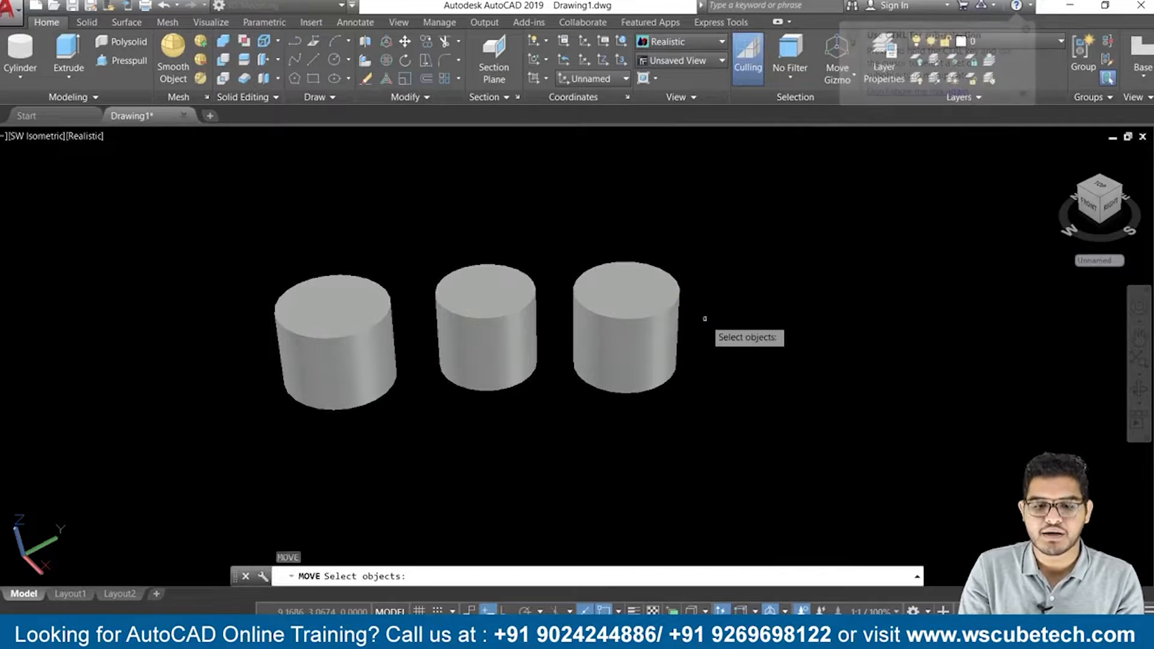
pyautogui.click(615, 300)
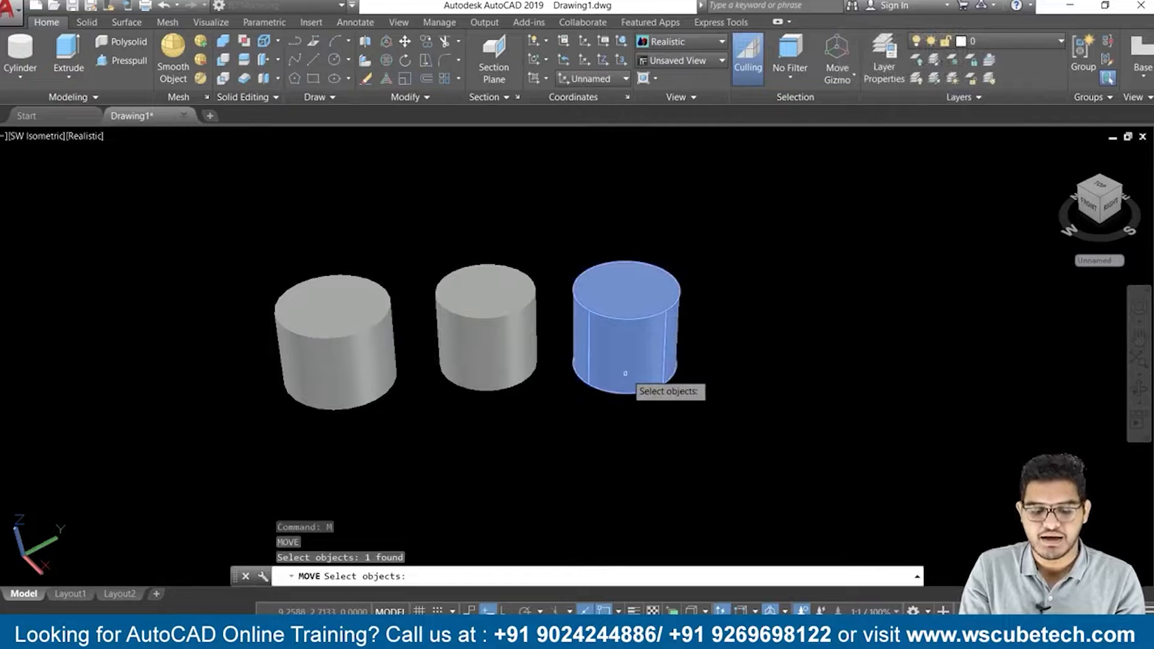
pyautogui.press('Return')
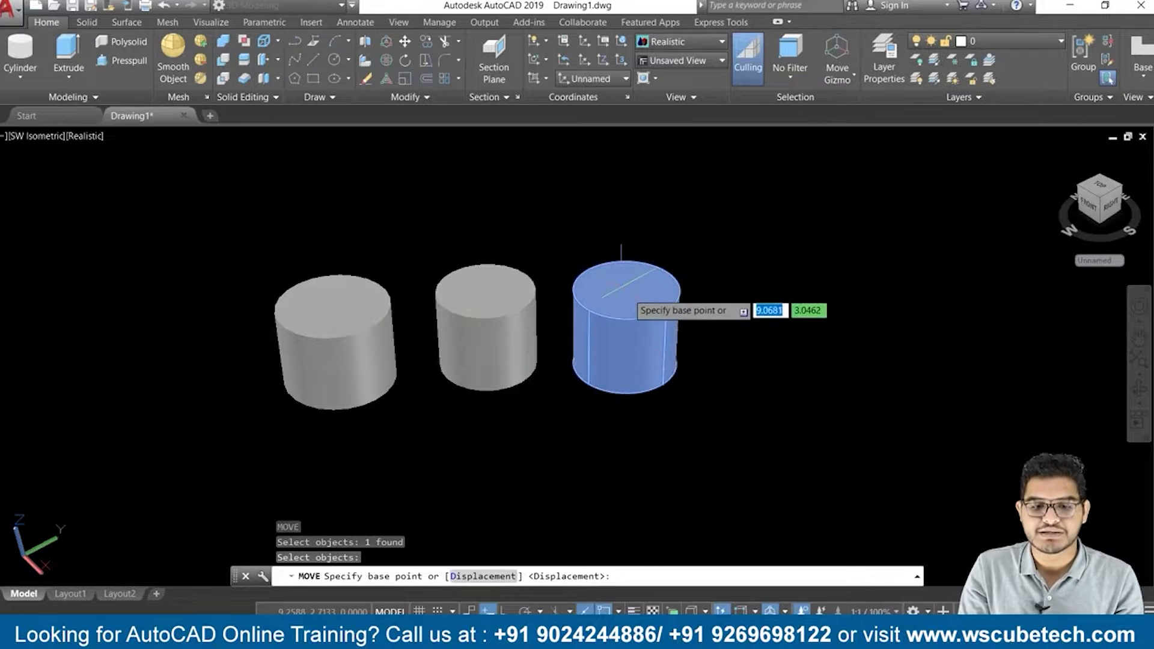
pyautogui.click(665, 383)
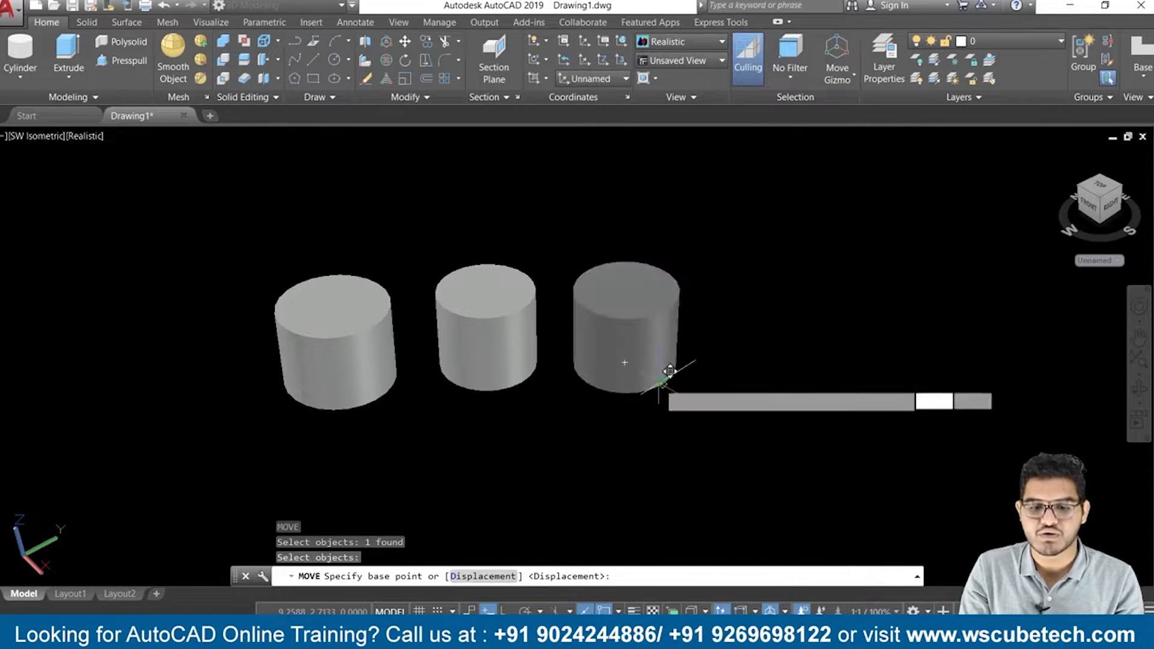
pyautogui.click(887, 356)
pyautogui.scroll(-3, 724, 403)
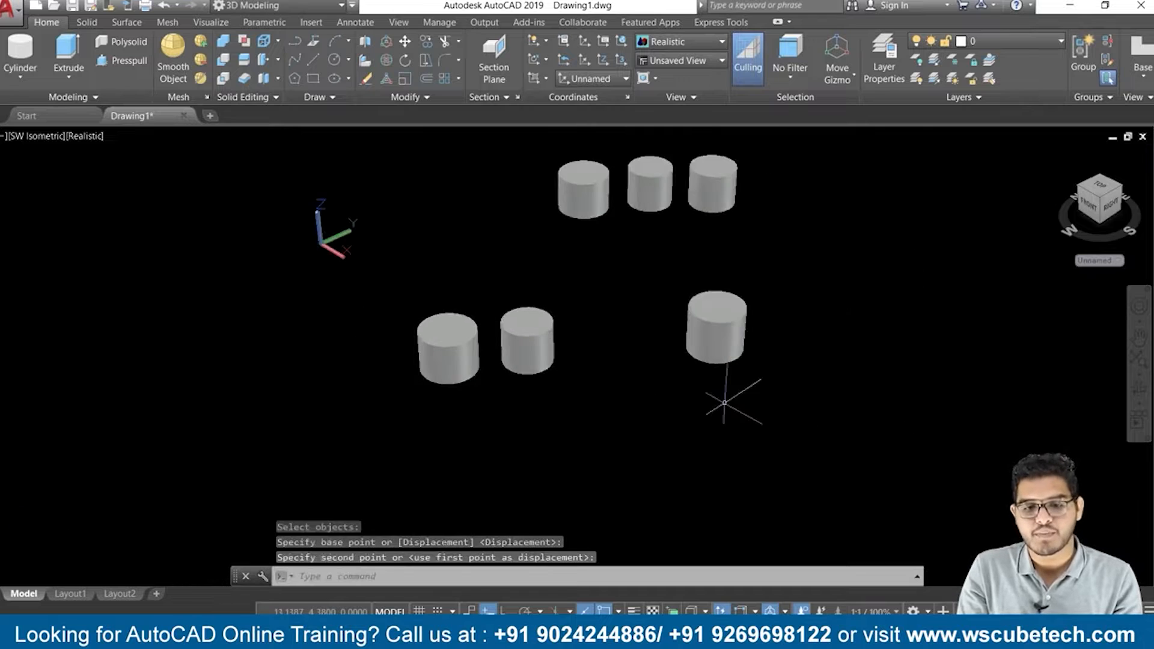
# Move the united three-cylinder solid farther away from the separate cylinders, using its middle cylinder's top centre as base point
pyautogui.moveTo(724, 225); pyautogui.dragTo(729, 279, button='middle')
pyautogui.click(717, 229)
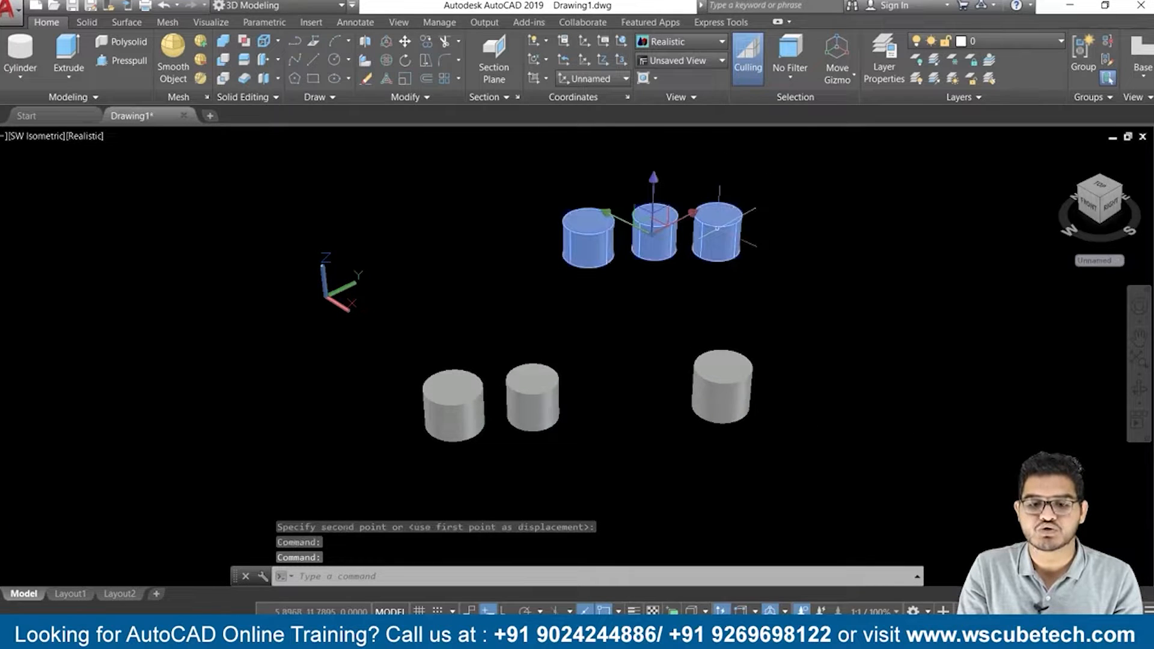
pyautogui.click(653, 233)
pyautogui.click(849, 241)
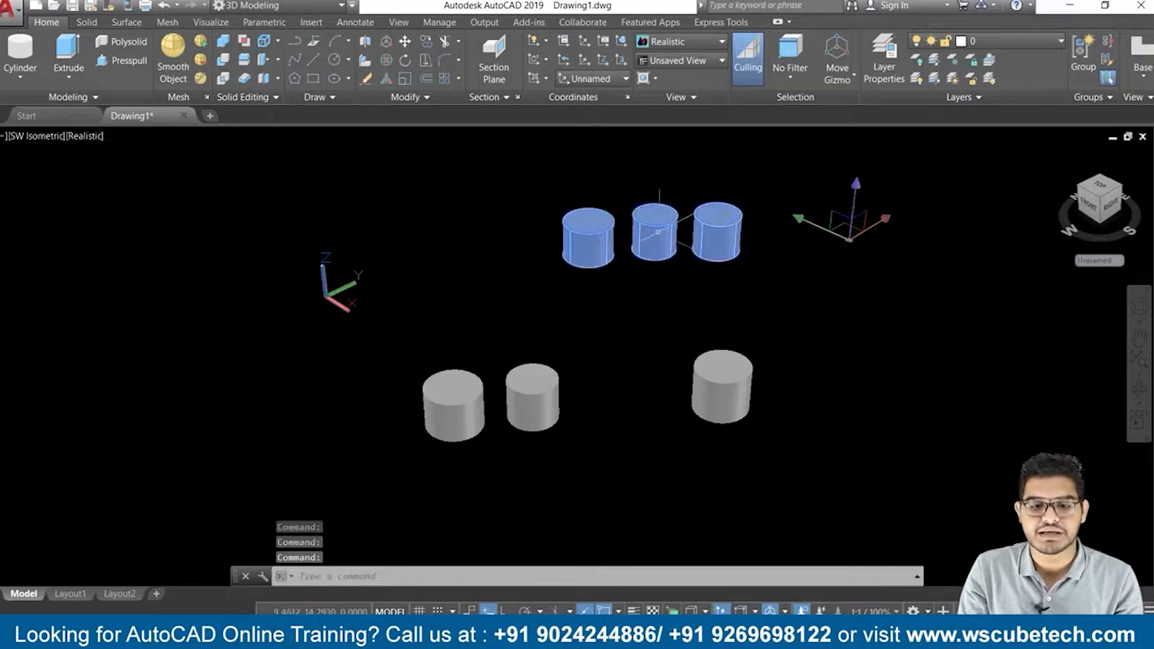
pyautogui.press('Return')
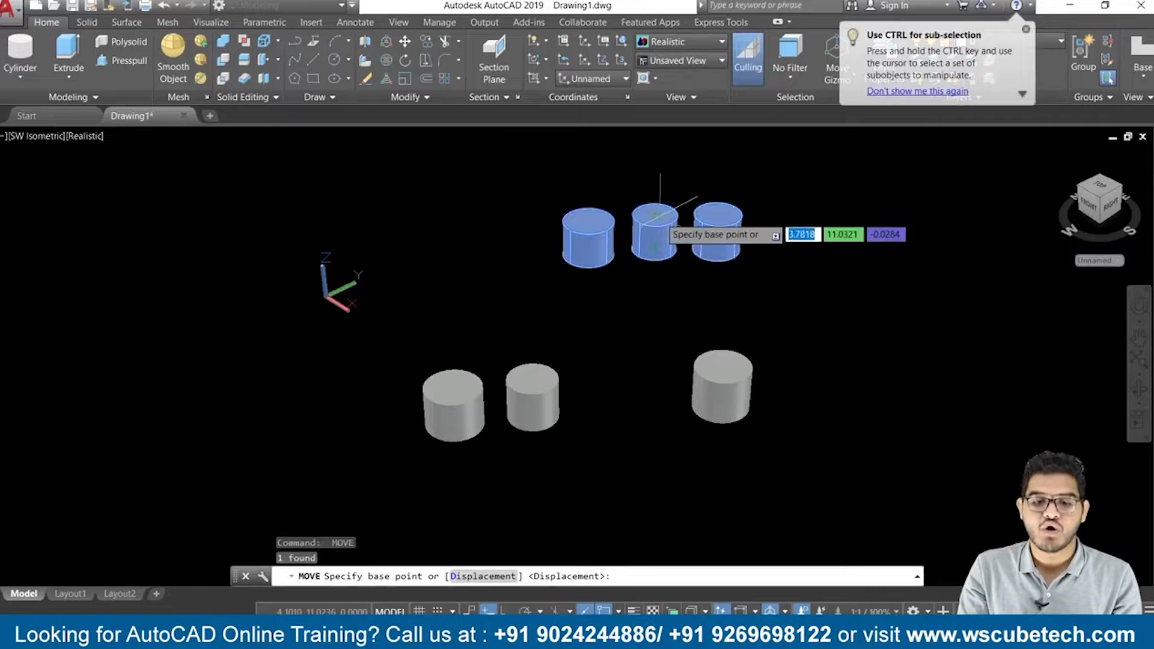
pyautogui.click(656, 215)
pyautogui.click(859, 222)
pyautogui.scroll(-3, 849, 325)
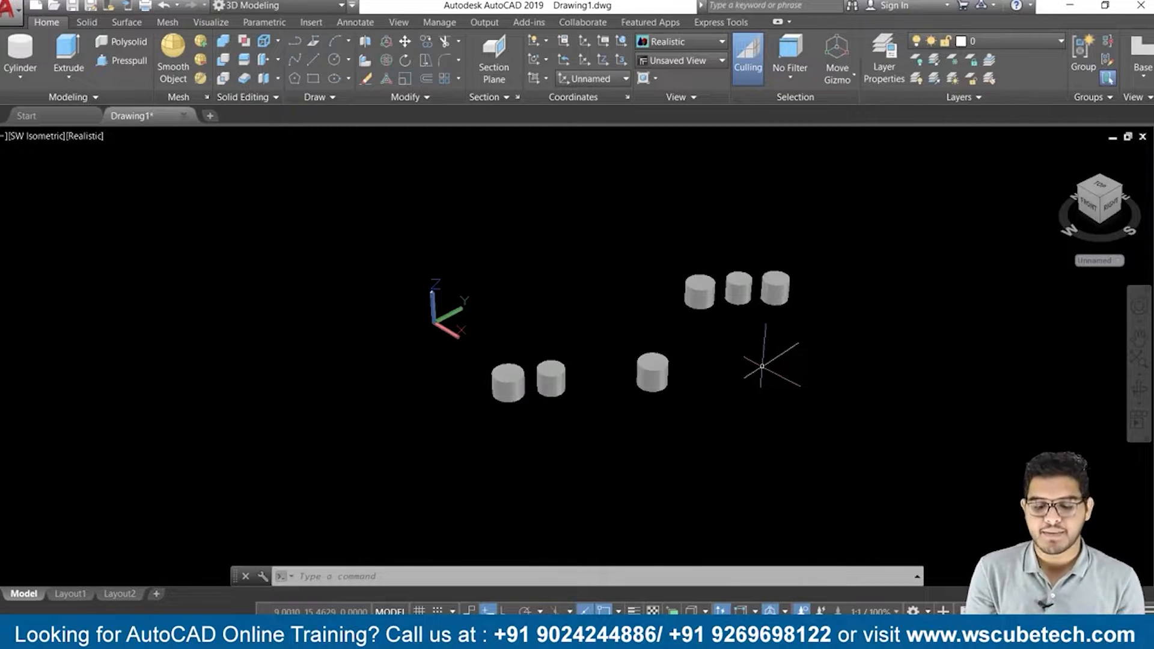
# Switch to the PowerPoint slide show about the Union tool
pyautogui.hotkey('alt', 'Tab')
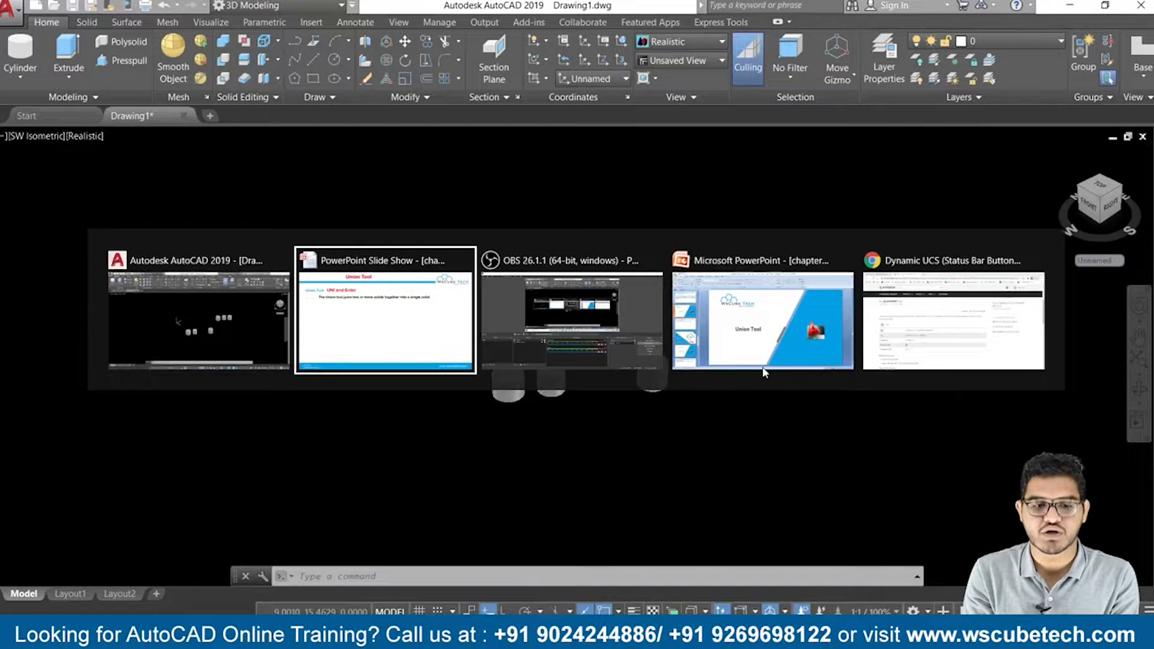
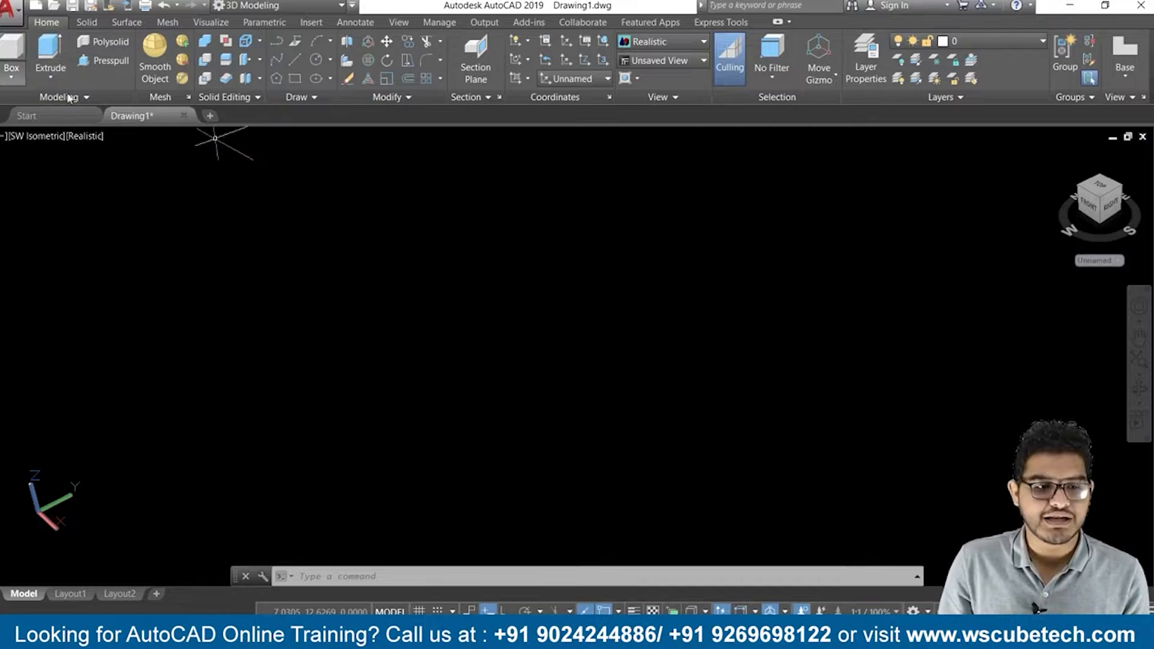
# Draw a rectangle about 7.8 by 11.7 in the empty drawing
pyautogui.click(294, 80)
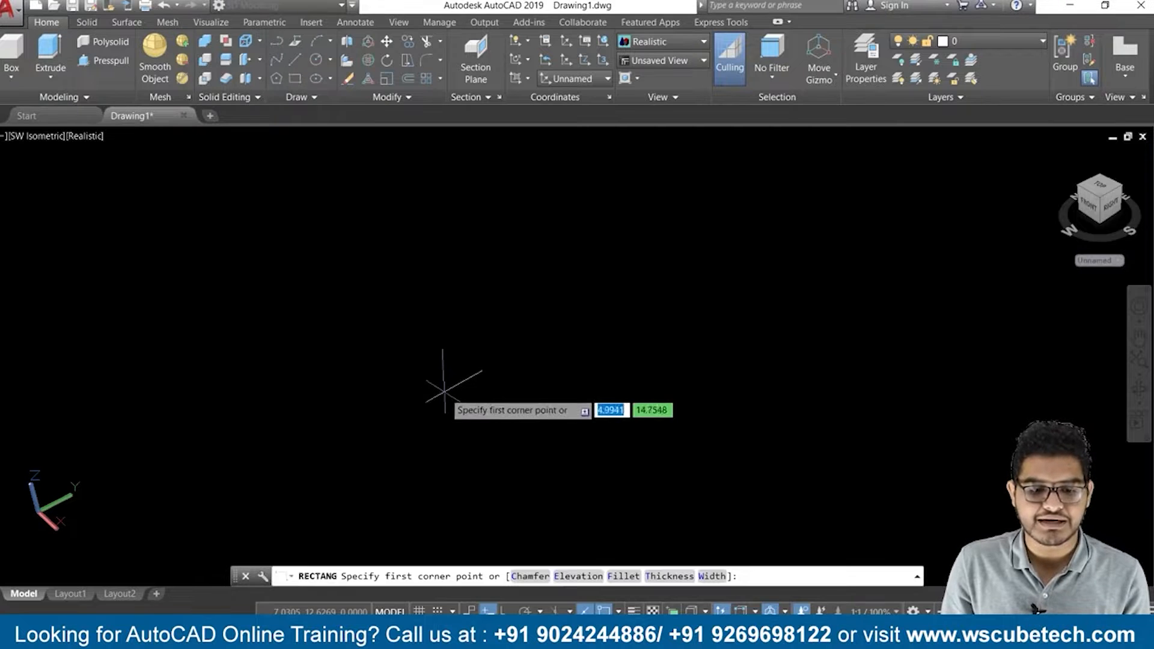
pyautogui.click(419, 353)
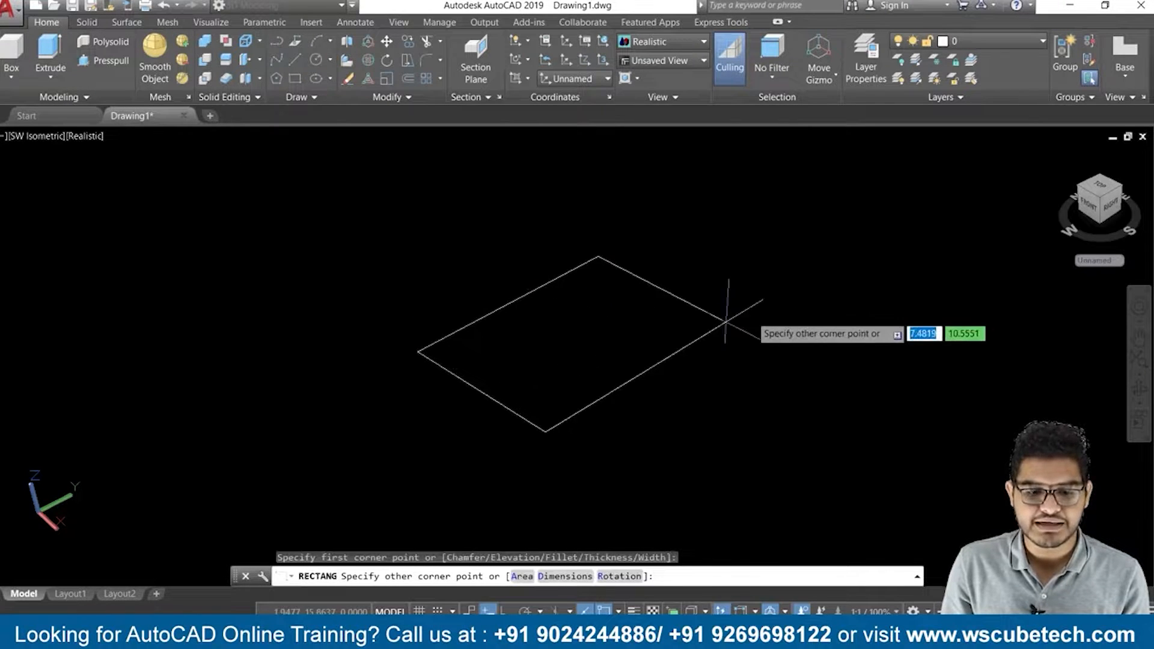
pyautogui.click(750, 315)
pyautogui.moveTo(825, 359); pyautogui.dragTo(682, 343, button='middle')
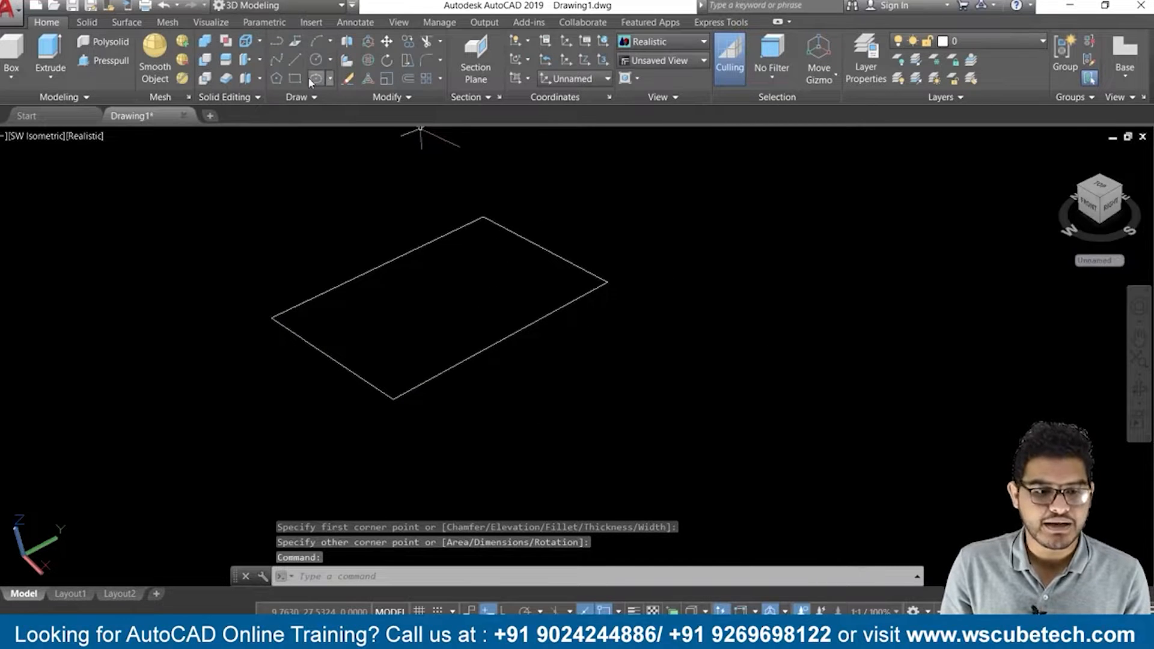
# Draw a circle centred on the midpoint of the rectangle's long front edge, half inside the rectangle
pyautogui.click(314, 60)
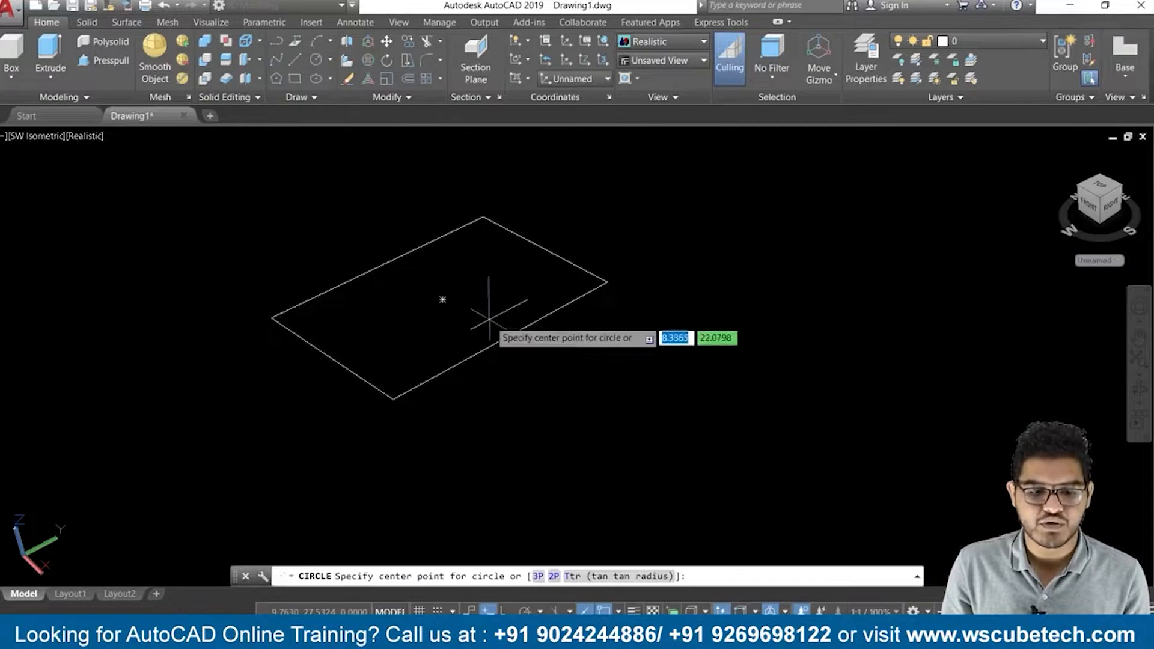
pyautogui.click(505, 340)
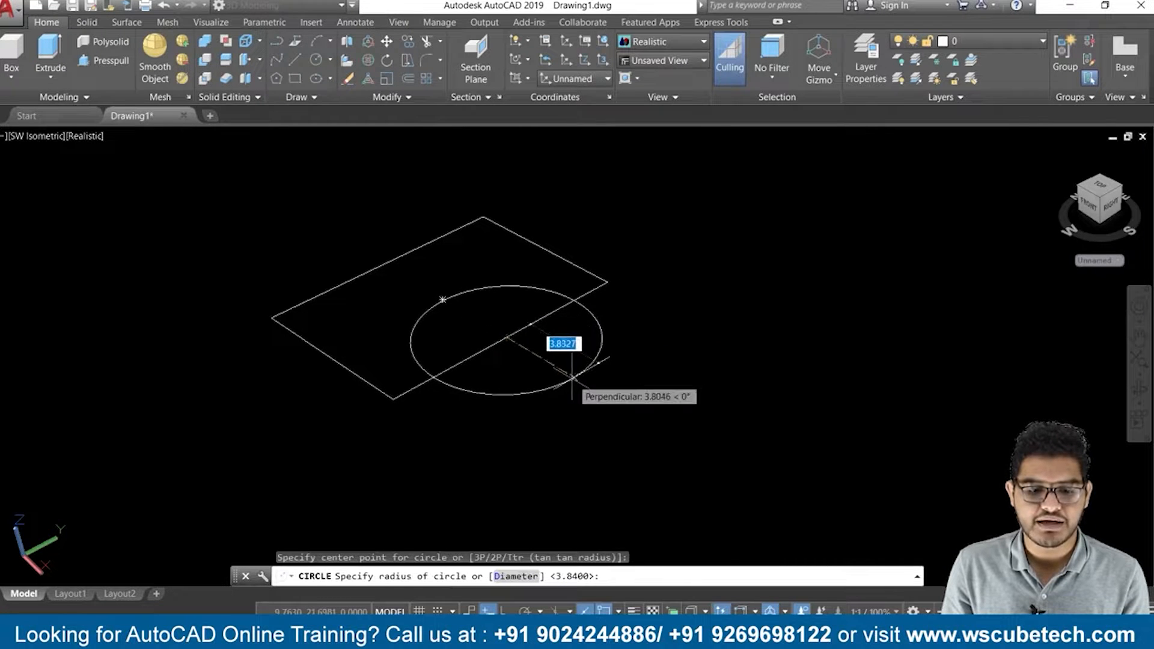
pyautogui.click(573, 374)
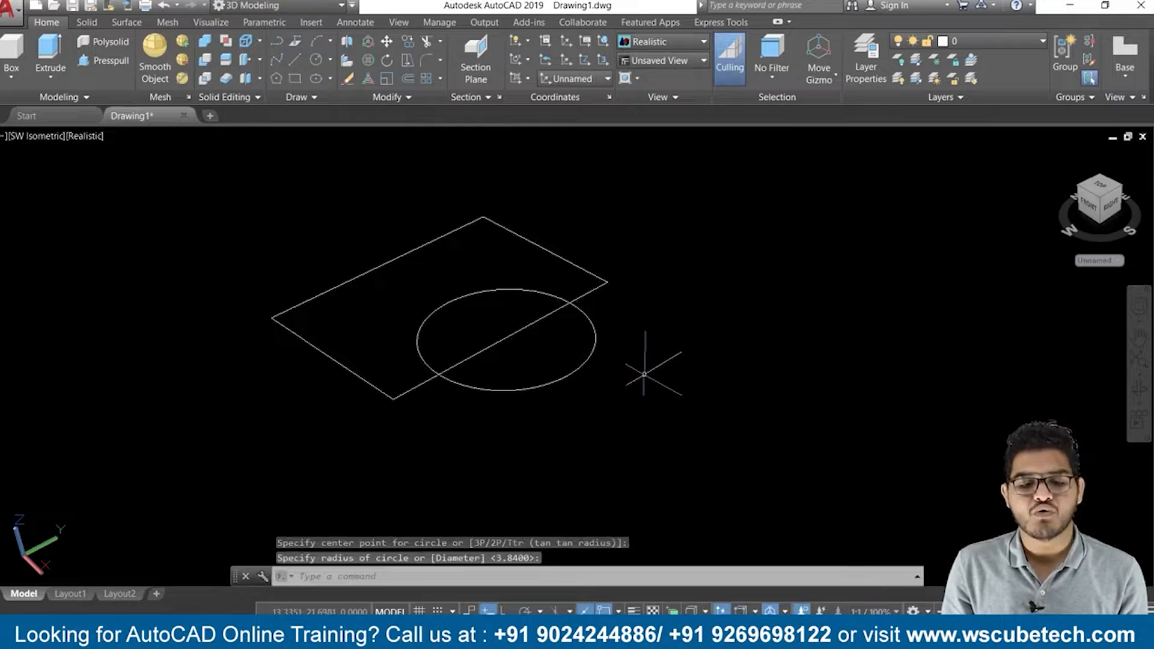
pyautogui.scroll(1, 644, 374)
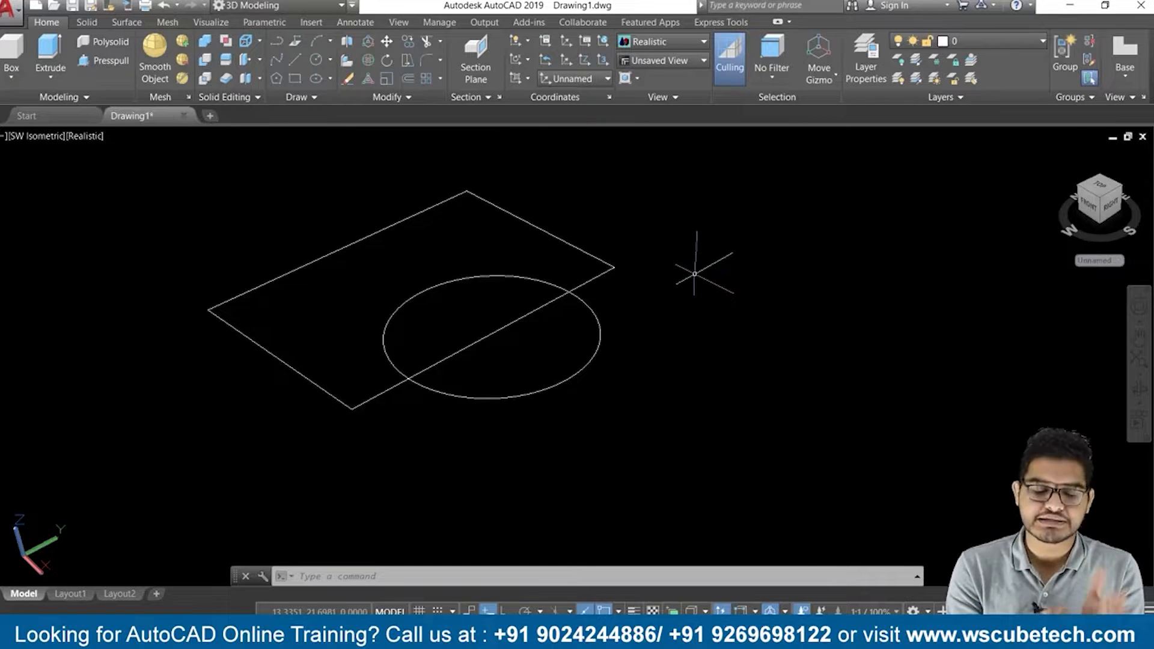
# Extrude the rectangle 5 units downward into a solid block
pyautogui.click(50, 53)
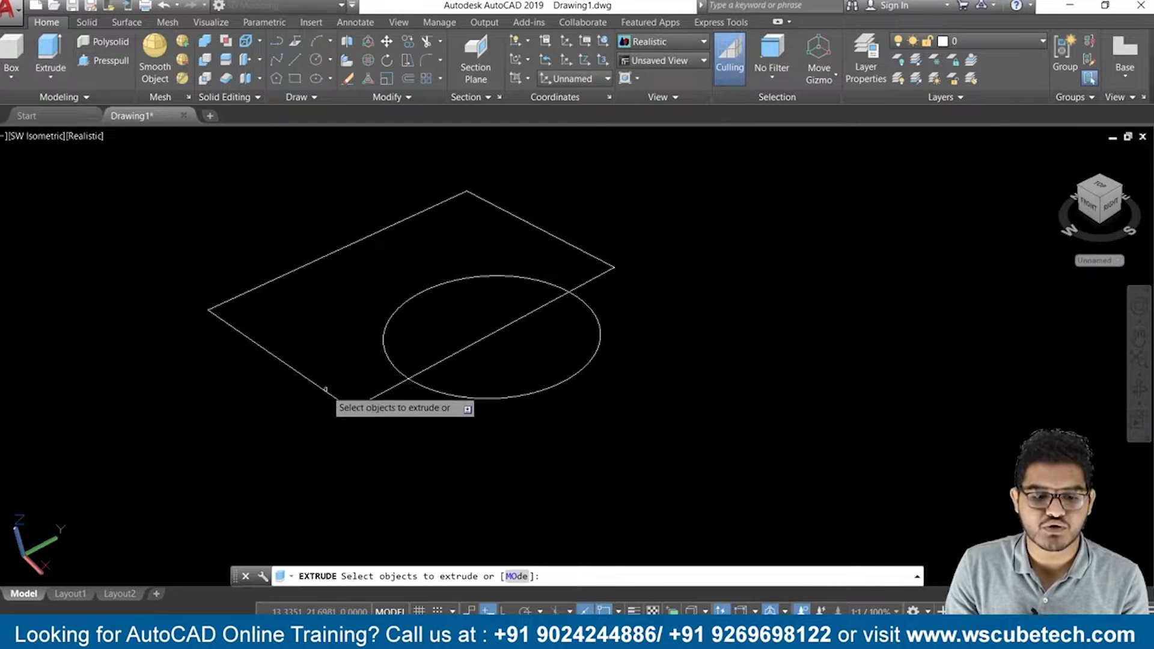
pyautogui.click(326, 390)
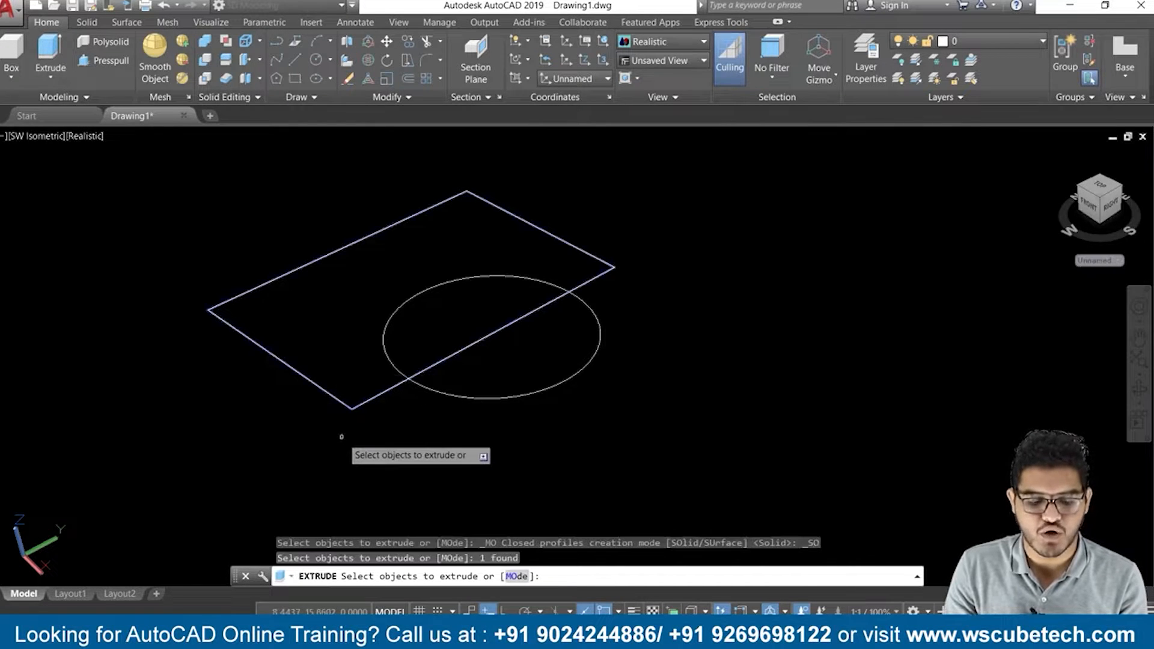
pyautogui.press('Return')
pyautogui.press('Return')
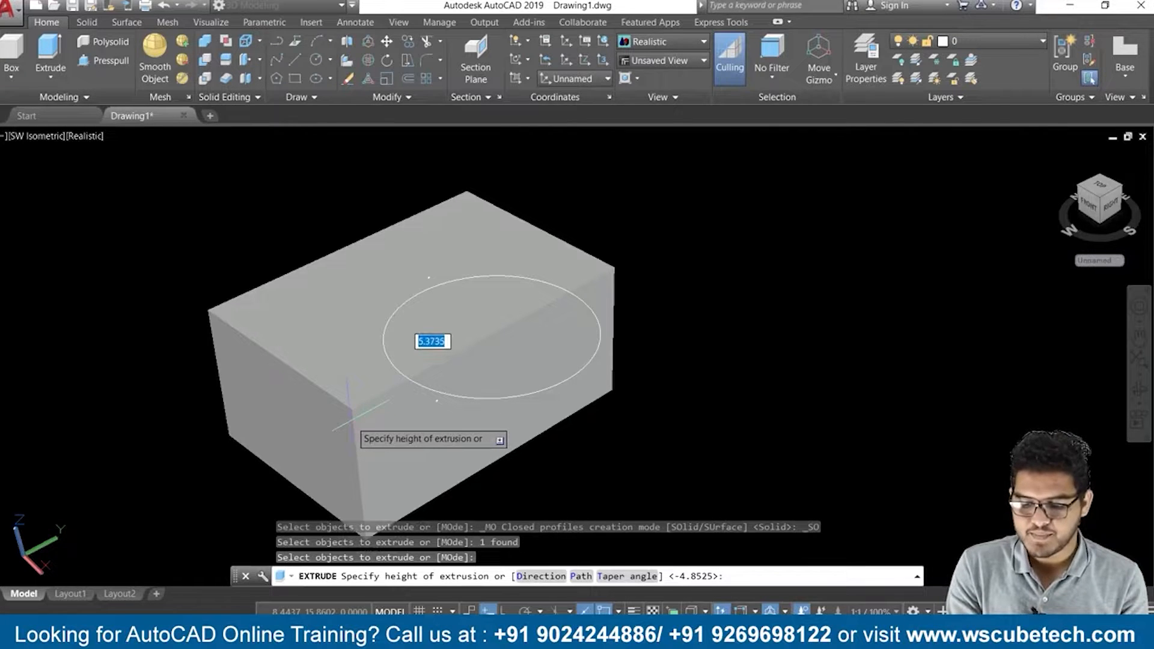
pyautogui.press('Return')
pyautogui.moveTo(553, 504); pyautogui.dragTo(541, 440, button='middle')
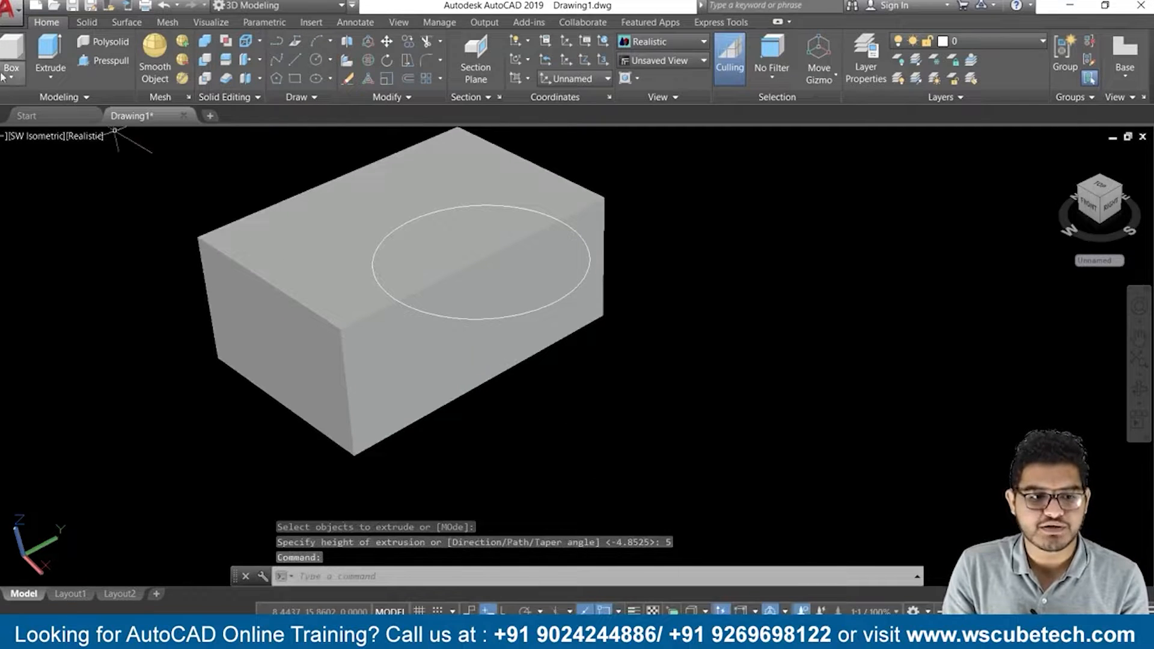
# Extrude the circle 5 units downward so the cylinder matches the block's depth
pyautogui.click(50, 49)
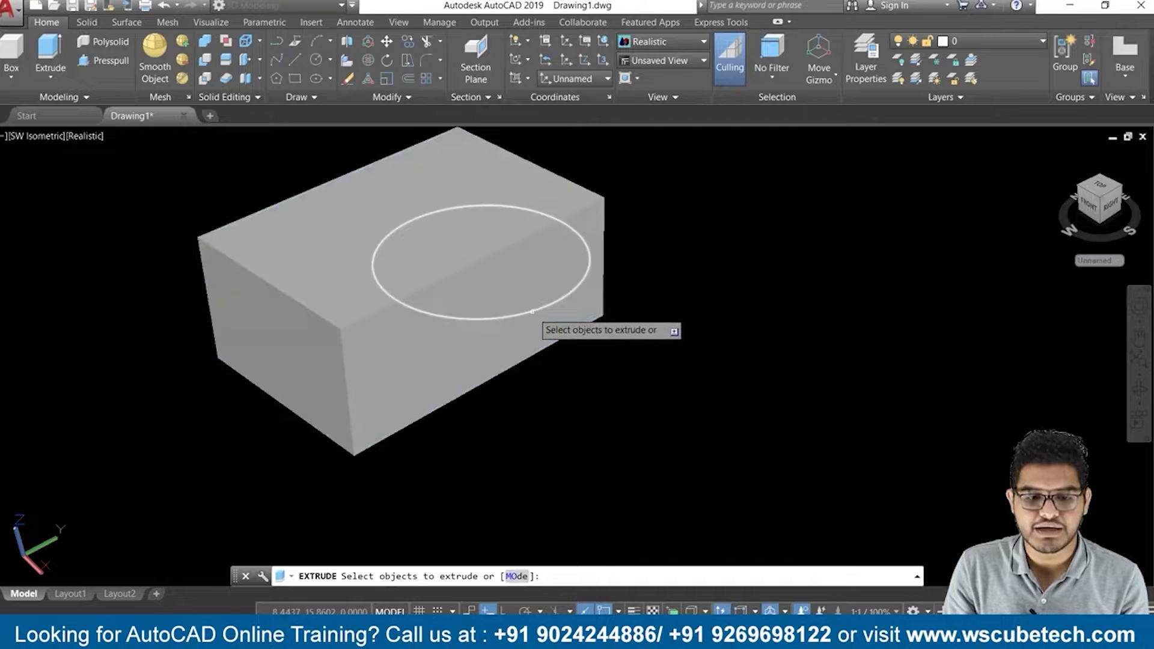
pyautogui.click(531, 311)
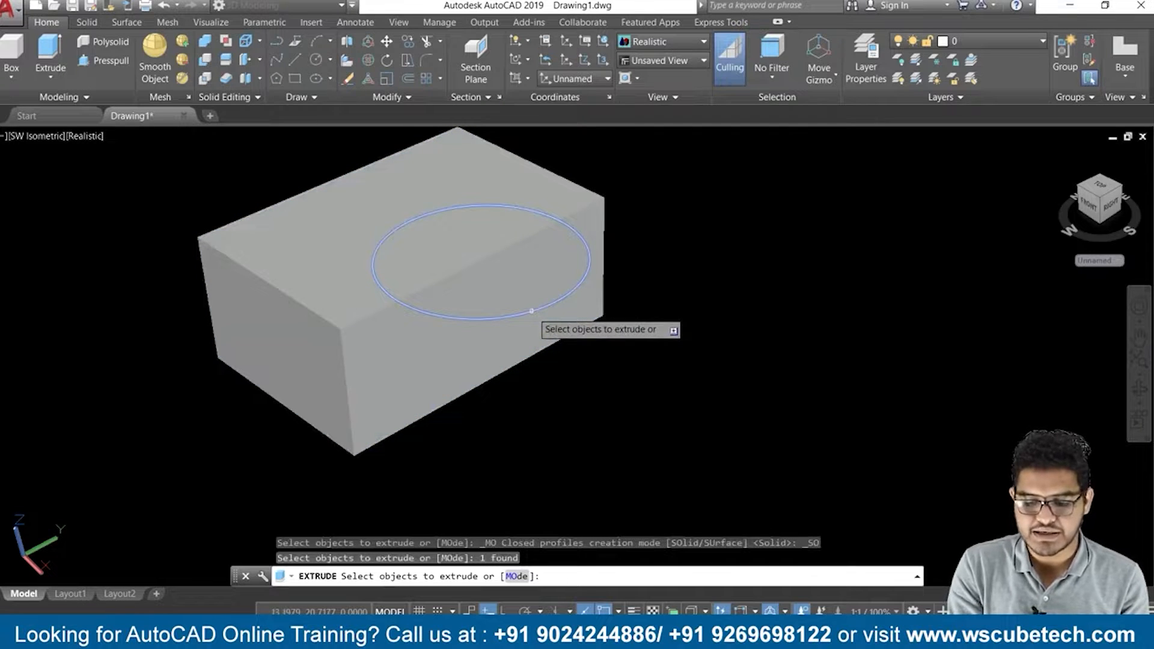
pyautogui.press('Return')
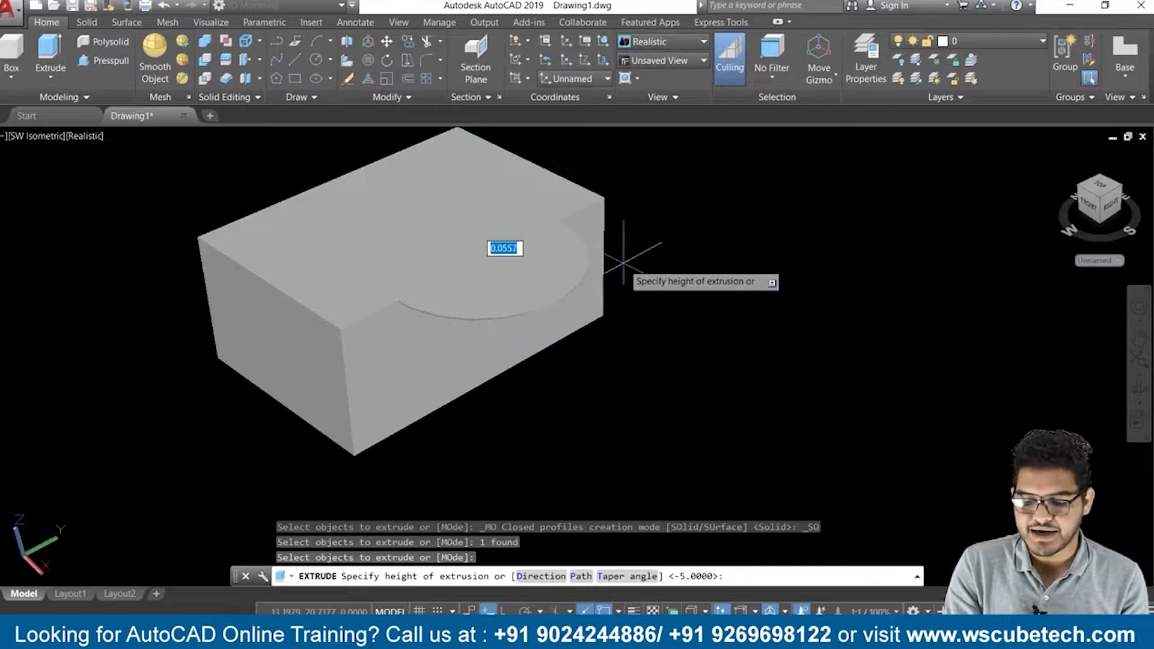
pyautogui.write('5')
pyautogui.press('Return')
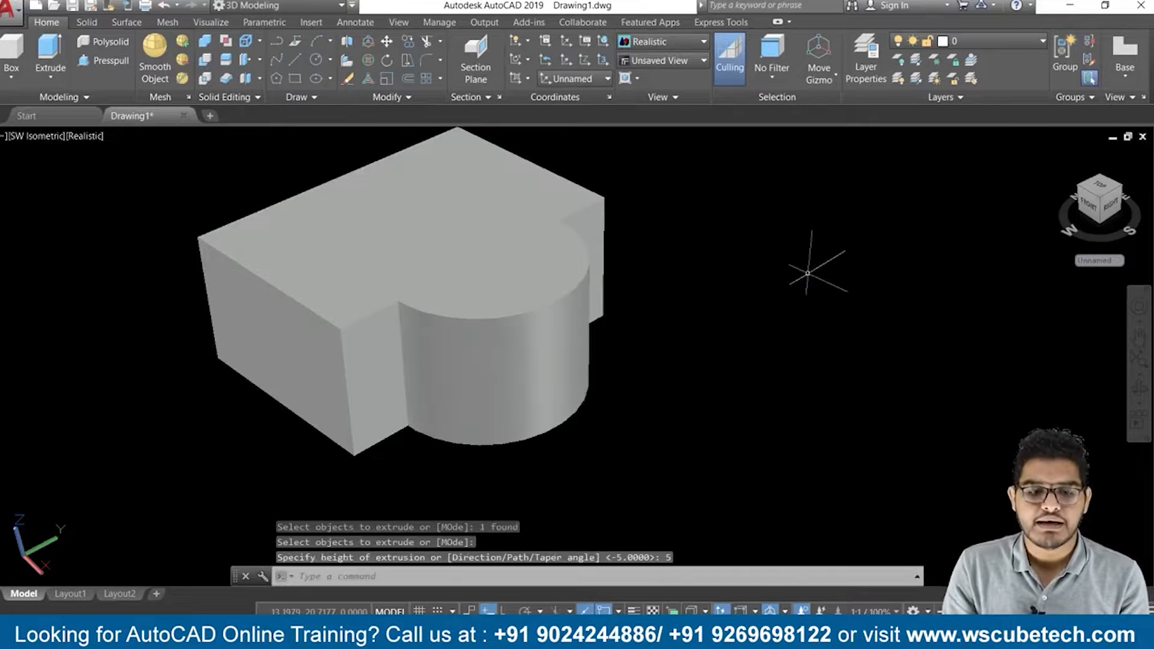
pyautogui.press('Return')
pyautogui.press('Escape')
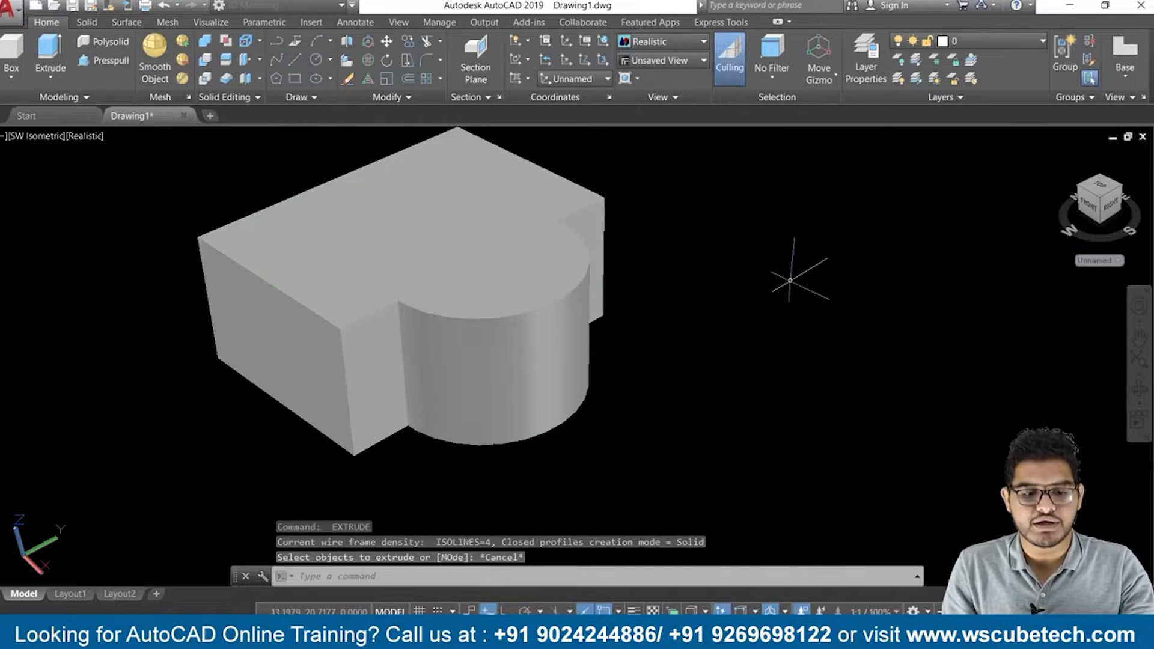
# Subtract the cylinder from the rectangular block with the SUBTRACT command, cutting a half-round recess into its long side
pyautogui.moveTo(789, 281); pyautogui.dragTo(794, 323, button='middle')
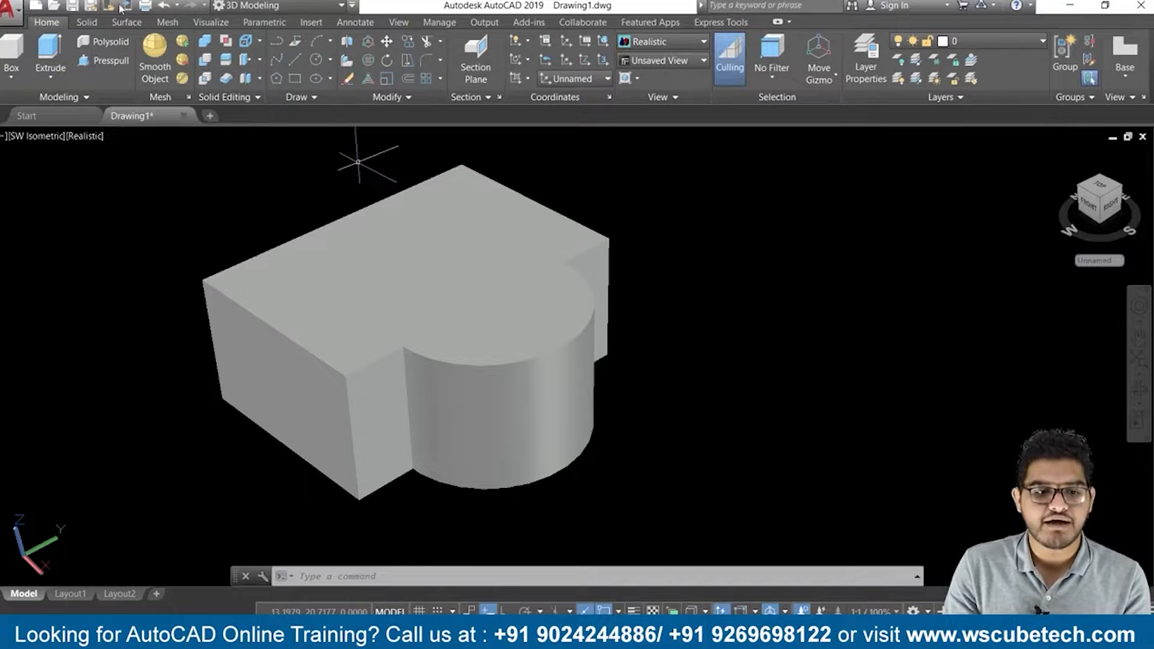
pyautogui.click(204, 62)
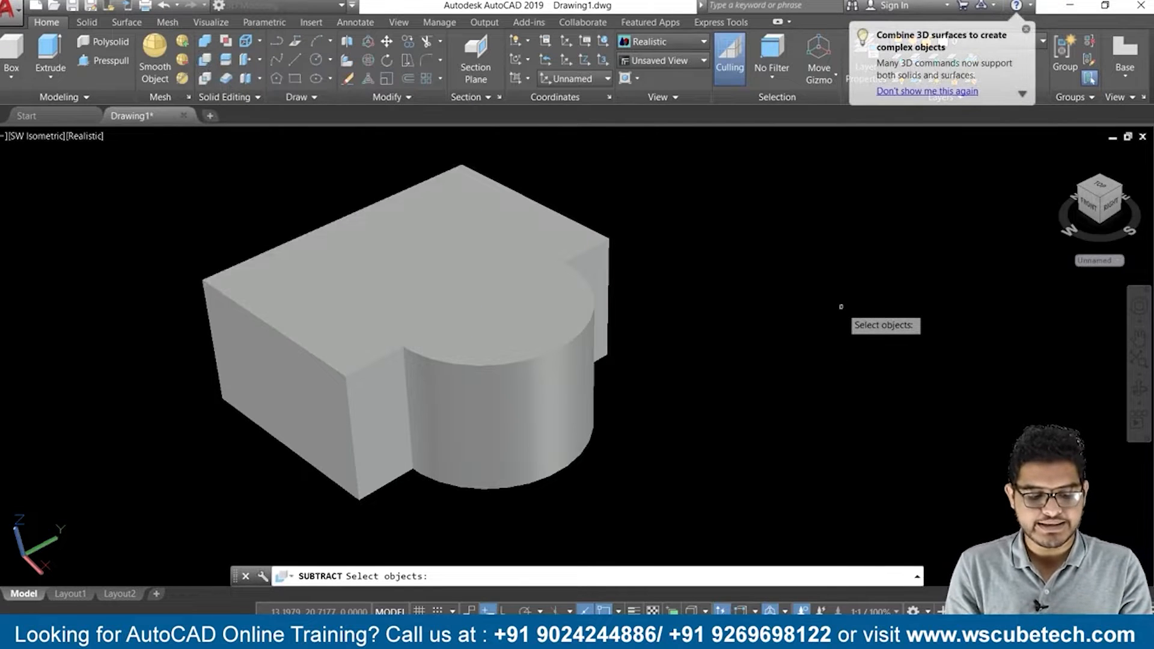
pyautogui.press('Escape')
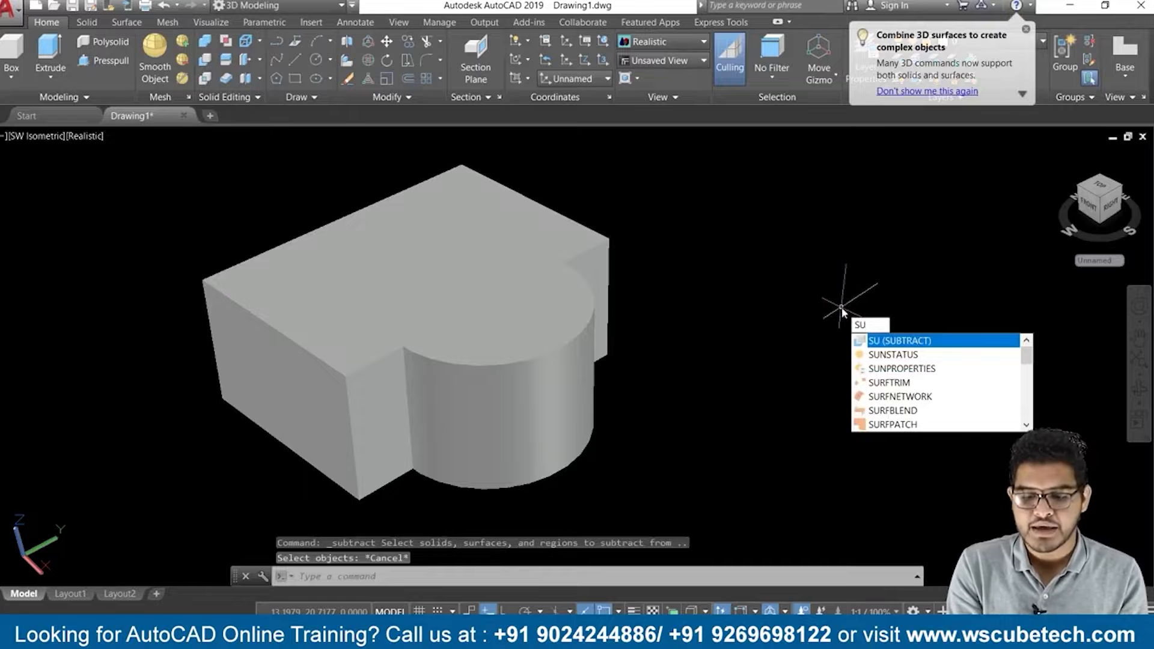
pyautogui.write('su')
pyautogui.press('Return')
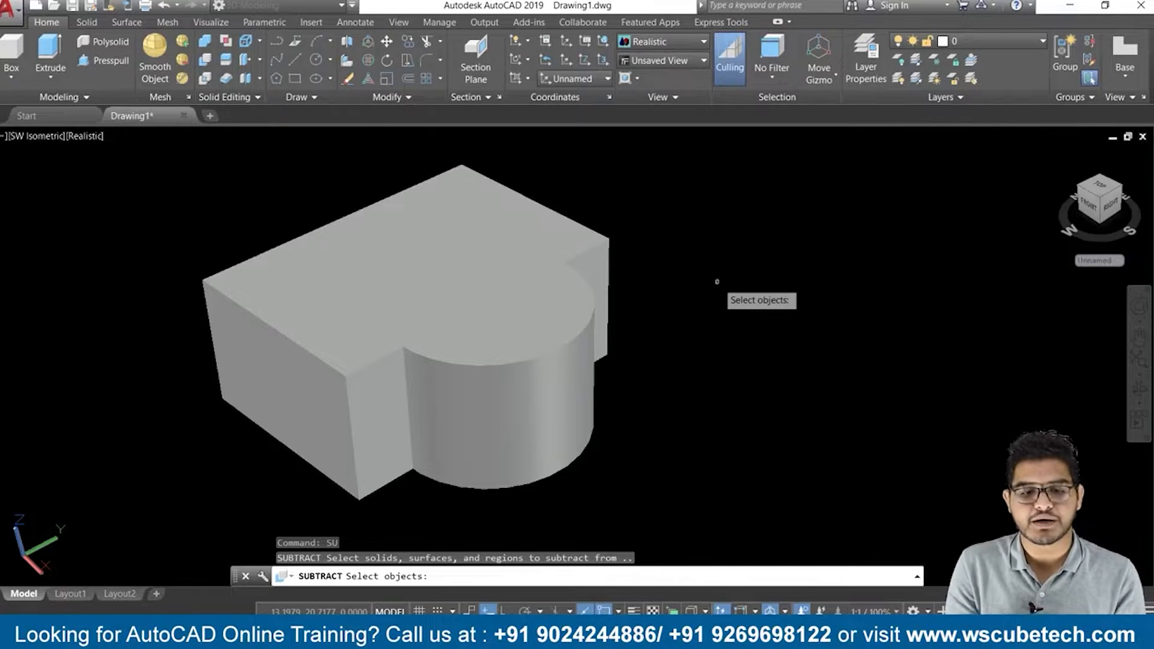
pyautogui.click(477, 197)
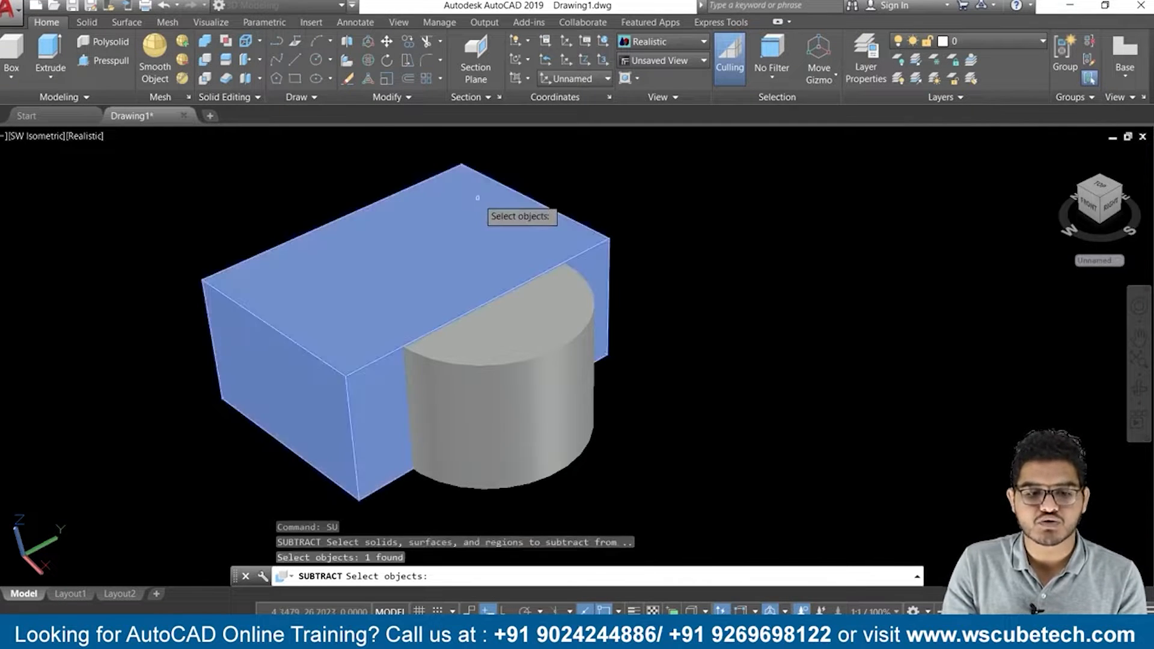
pyautogui.press('Return')
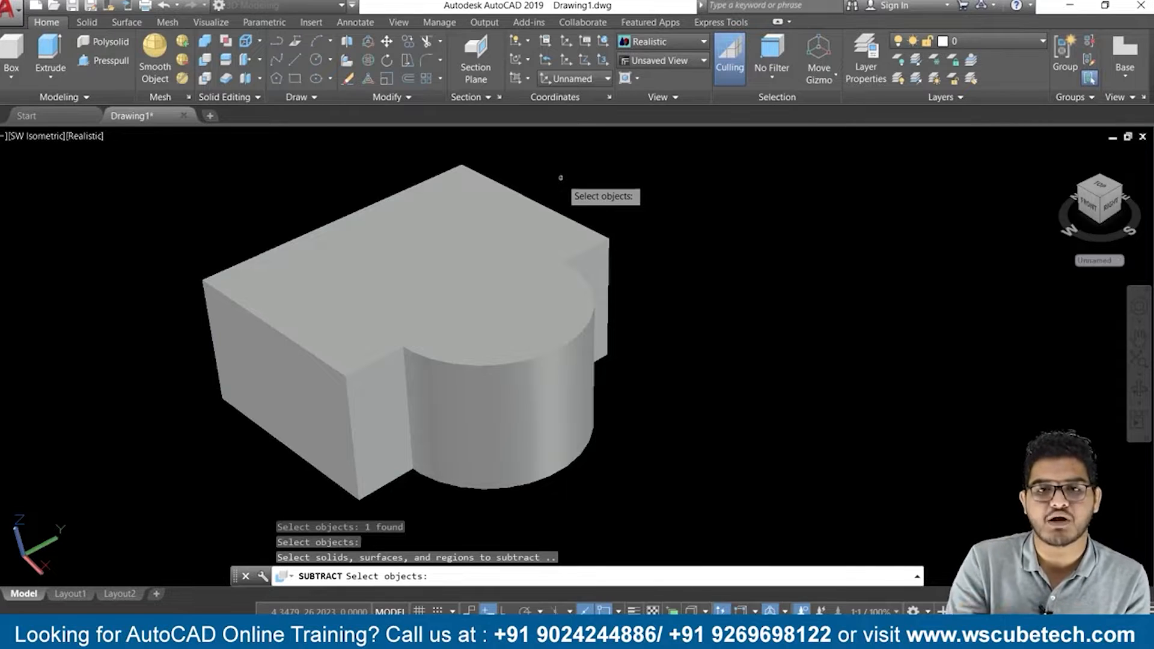
pyautogui.click(534, 320)
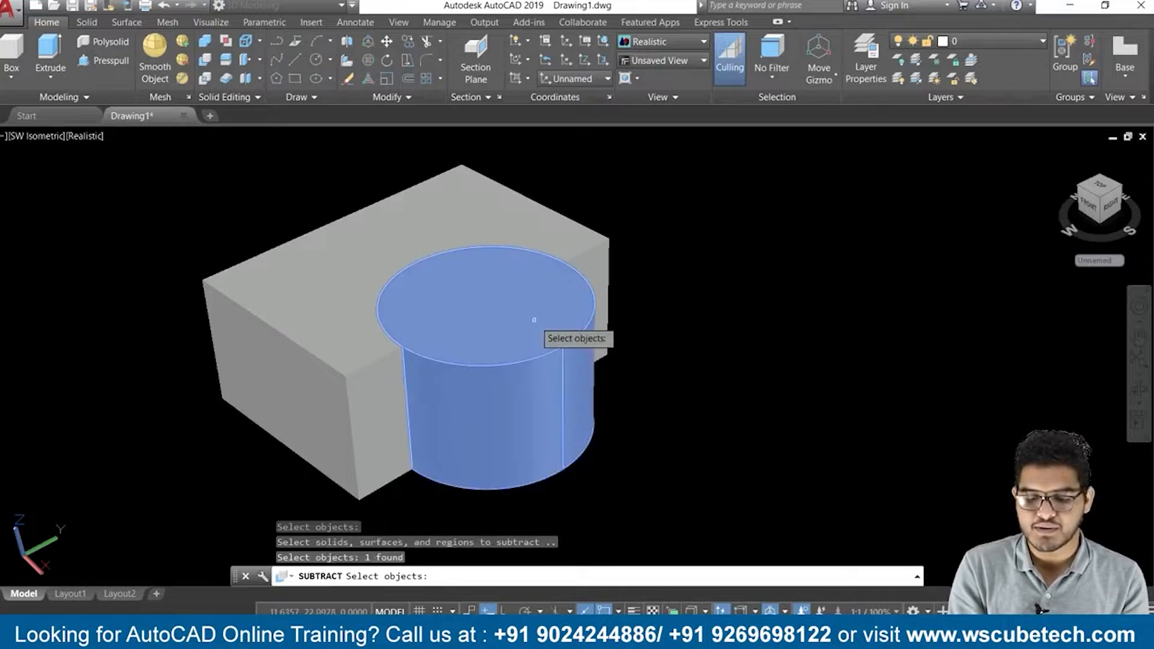
pyautogui.press('Return')
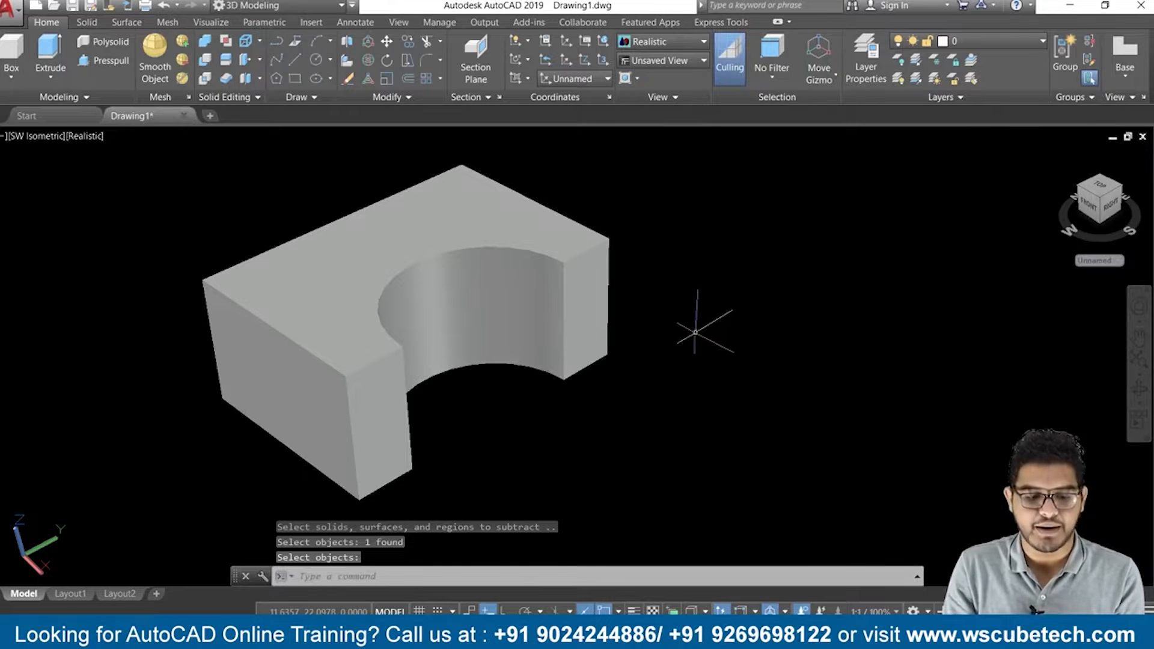
# Create a solid box in the empty space beside the recessed block, extending about 7.5 units downward
pyautogui.keyDown('shift'); pyautogui.moveTo(704, 328); pyautogui.dragTo(559, 354, button='middle'); pyautogui.keyUp('shift')
pyautogui.scroll(-2, 612, 301)
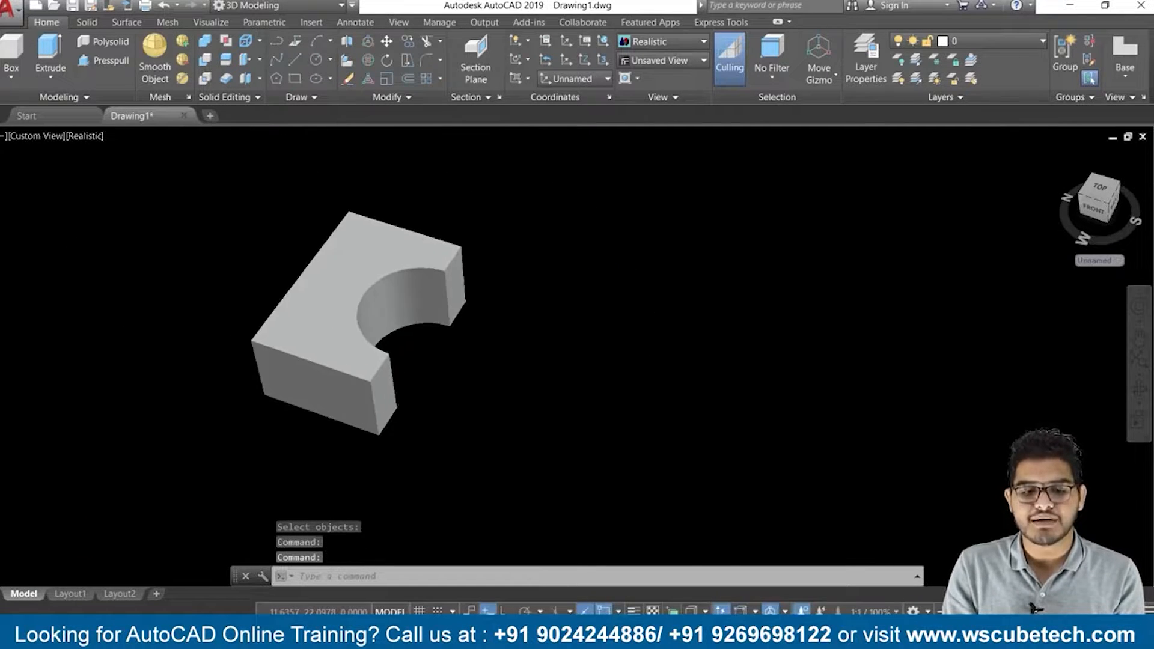
pyautogui.scroll(1, 606, 322)
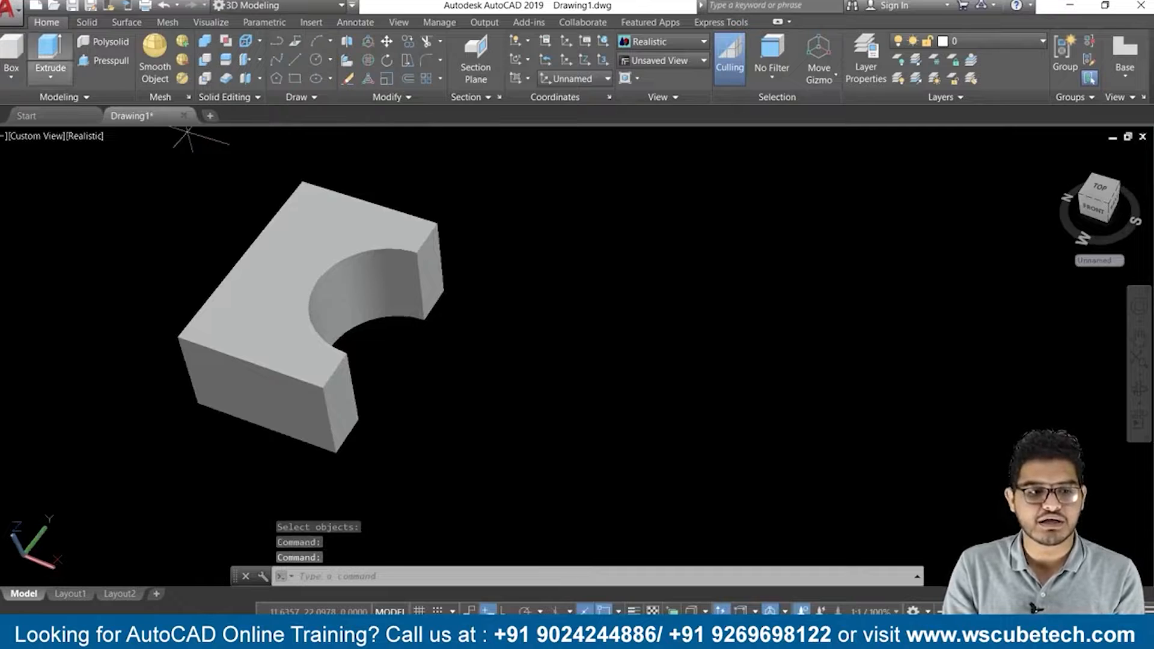
pyautogui.click(9, 51)
pyautogui.click(703, 239)
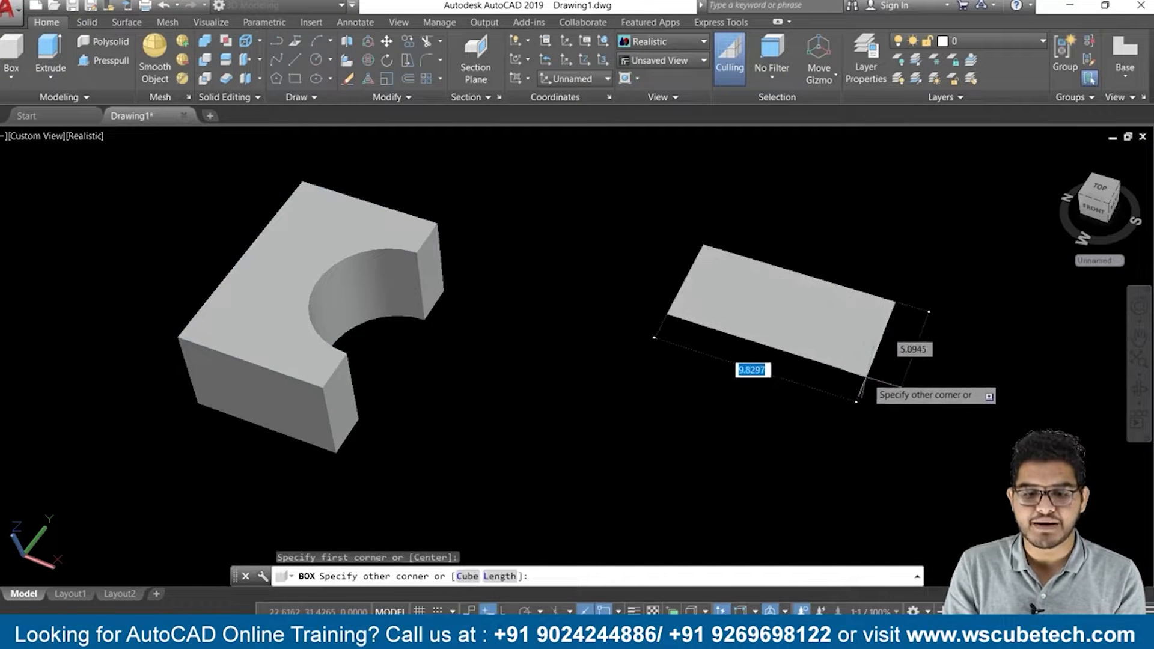
pyautogui.click(793, 443)
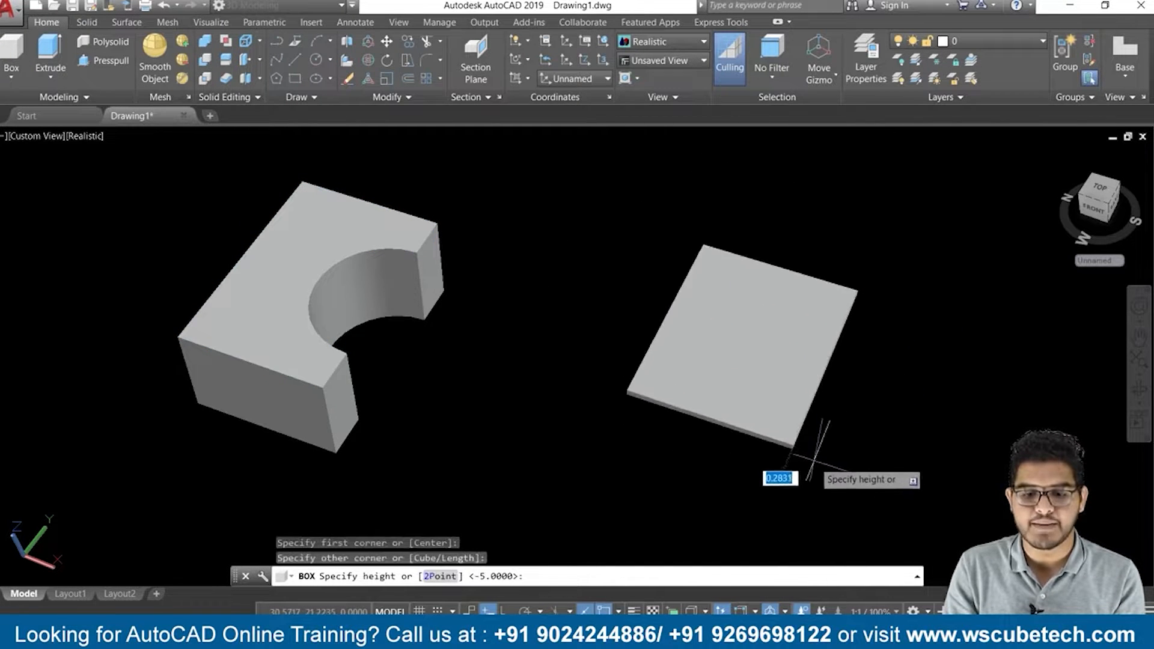
pyautogui.click(828, 547)
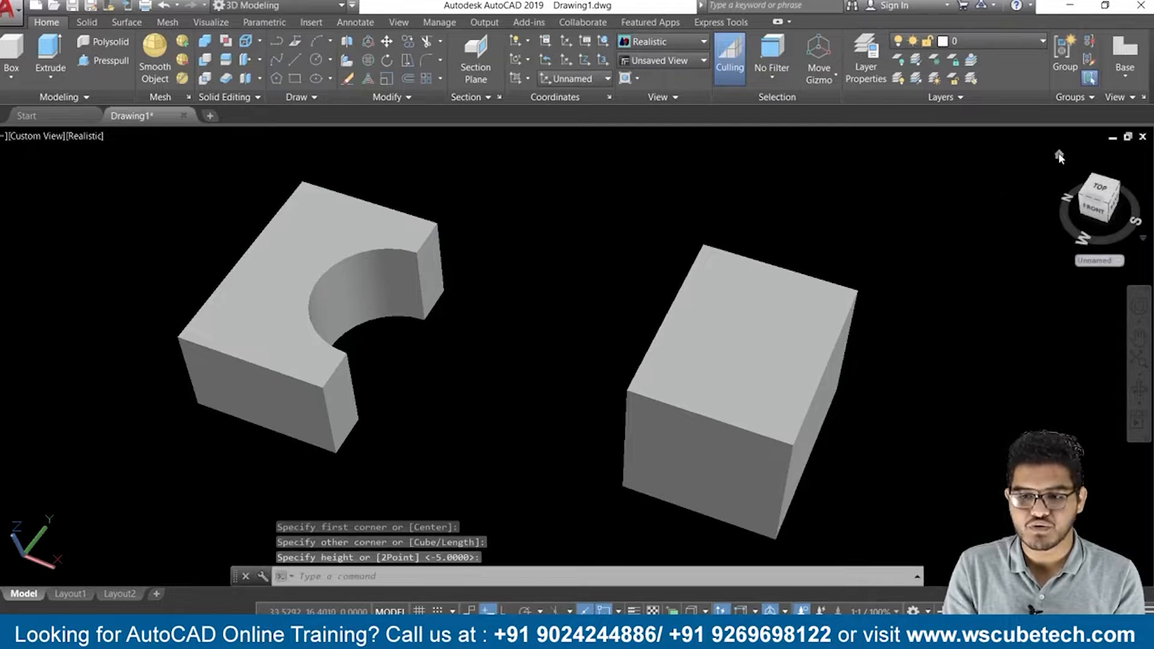
# Create a cylinder centred on the midpoint of the new box's upper front edge, extending downward to less than the box's full depth
pyautogui.click(1060, 156)
pyautogui.moveTo(918, 420); pyautogui.dragTo(668, 278, button='middle')
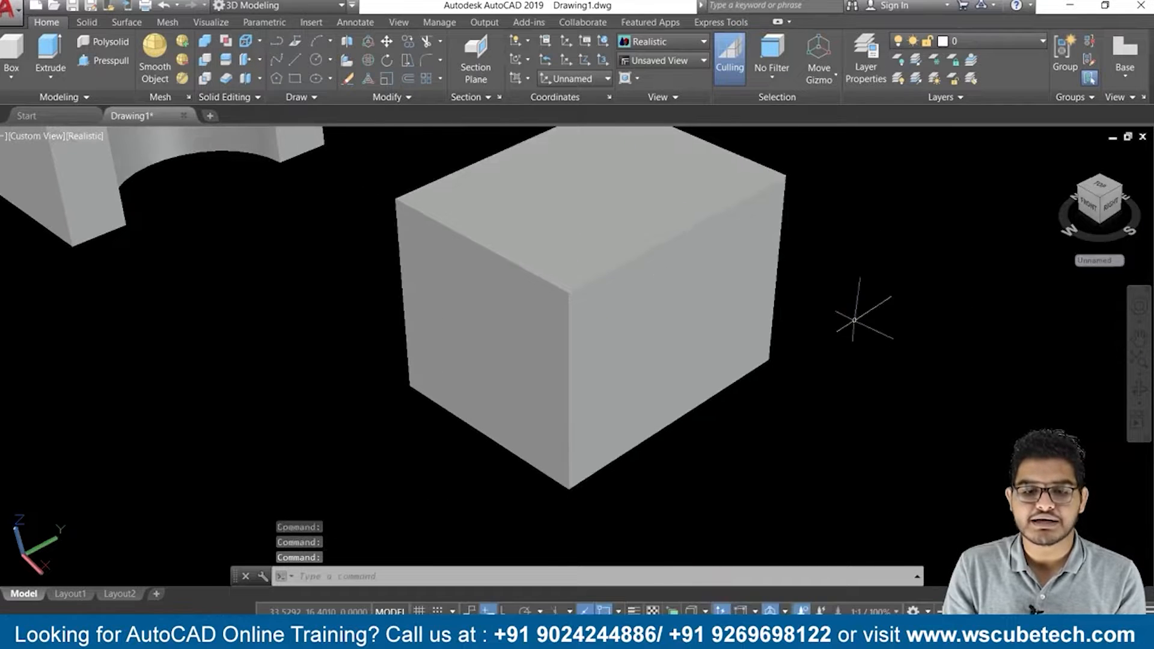
pyautogui.click(468, 179)
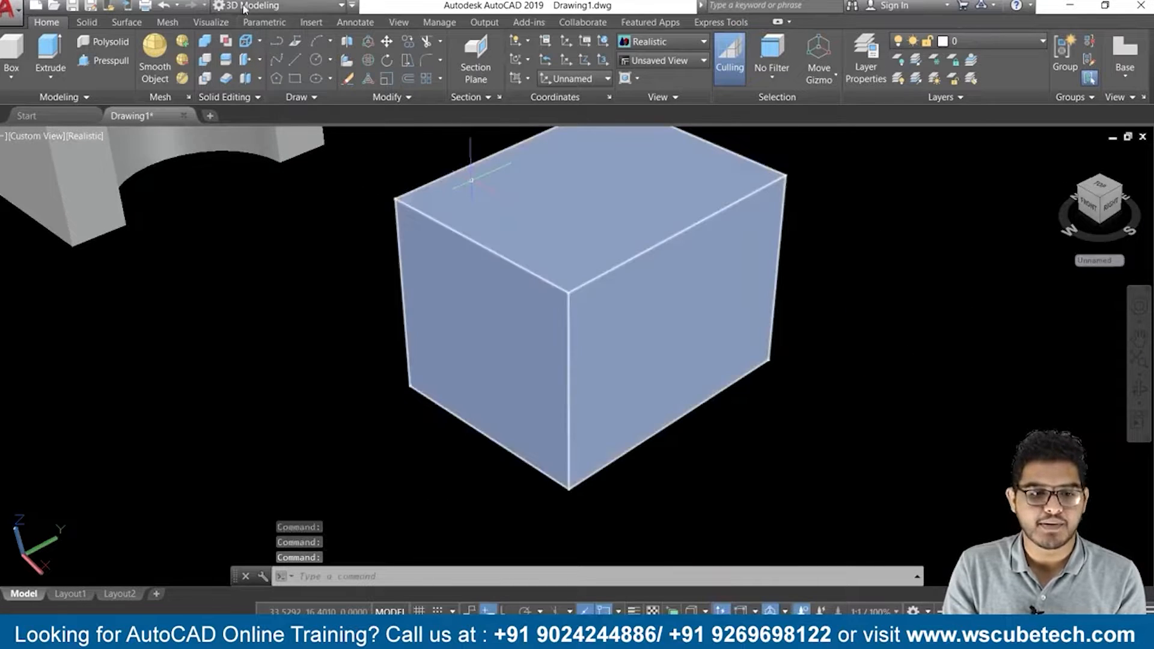
pyautogui.click(11, 42)
pyautogui.click(11, 77)
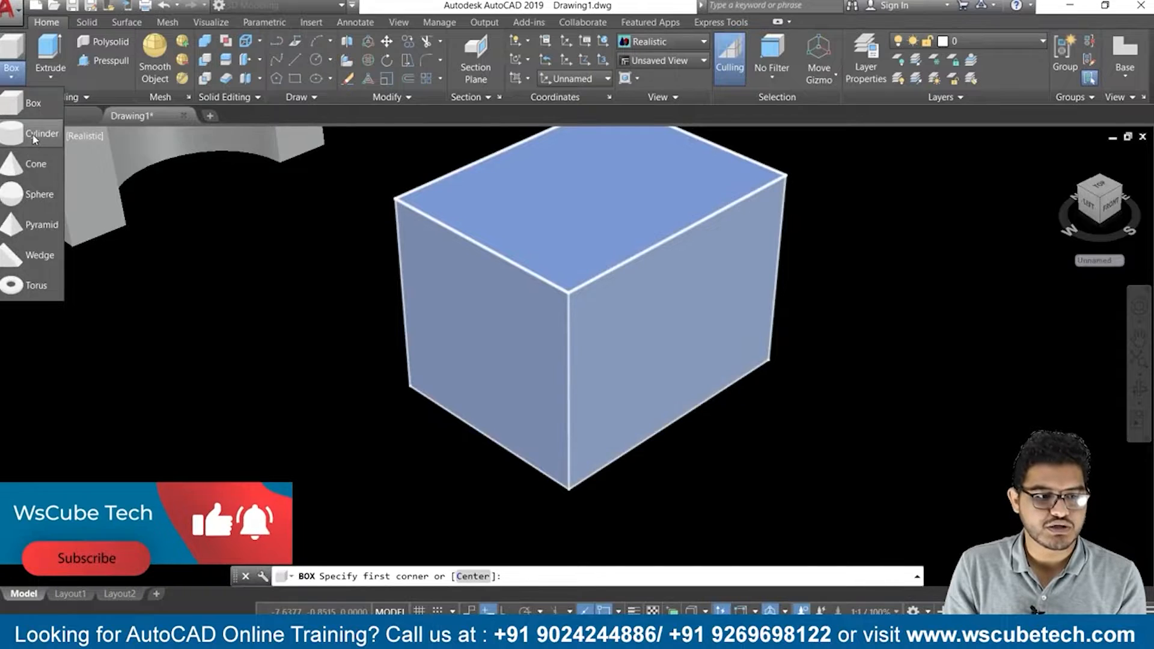
pyautogui.click(31, 134)
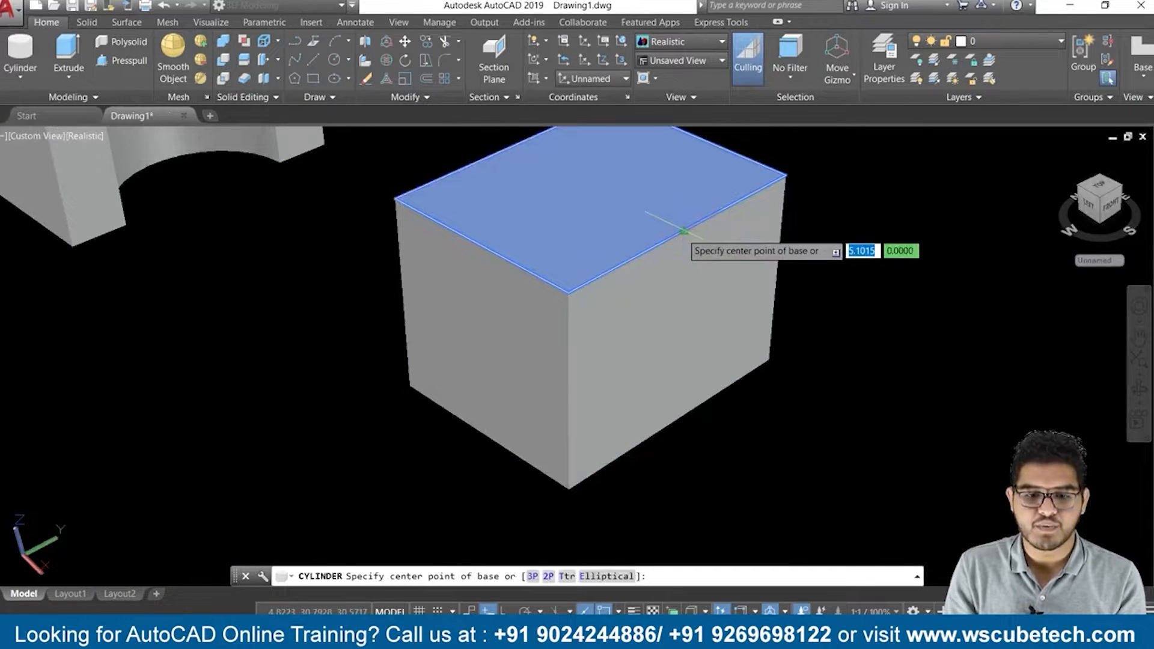
pyautogui.click(684, 231)
pyautogui.click(788, 265)
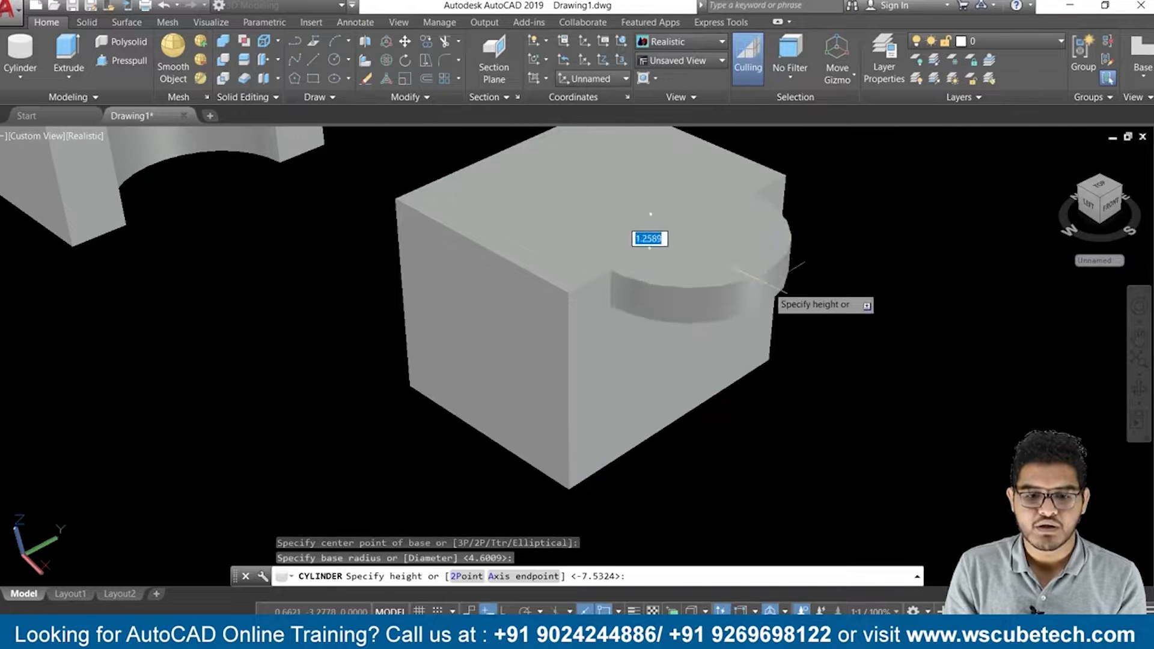
pyautogui.click(776, 378)
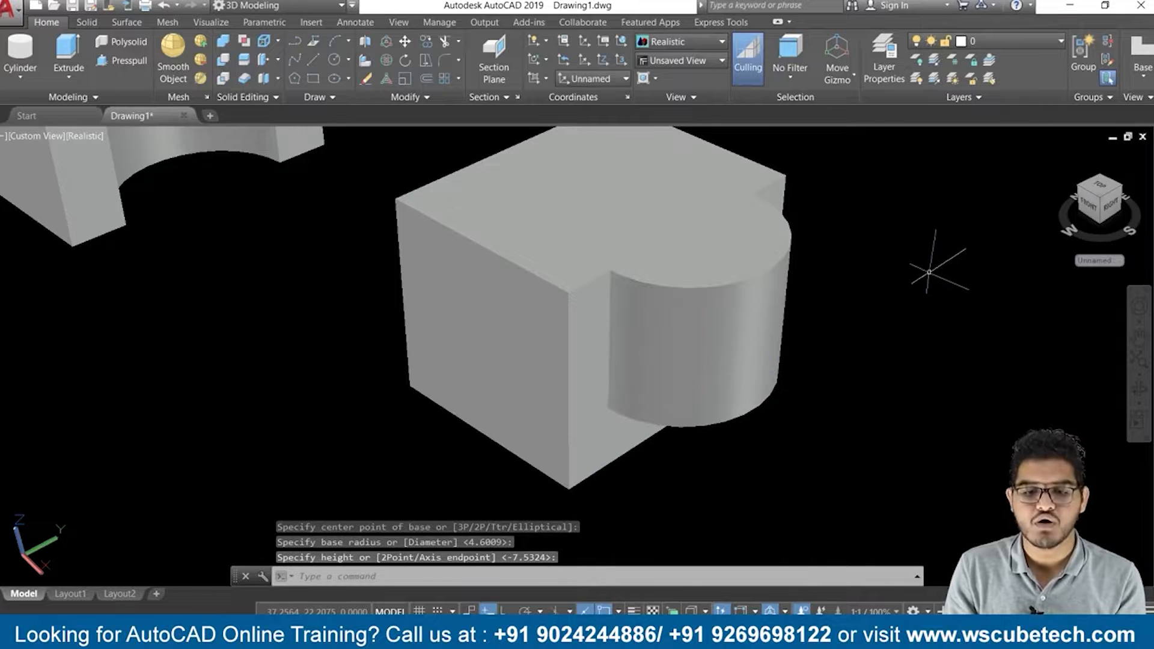
# Subtract the shallower cylinder from the new box with the SUBTRACT command, leaving a half-round pocket with a floor
pyautogui.keyDown('shift'); pyautogui.moveTo(911, 267); pyautogui.dragTo(876, 280, button='middle'); pyautogui.keyUp('shift')
pyautogui.scroll(-2, 880, 266)
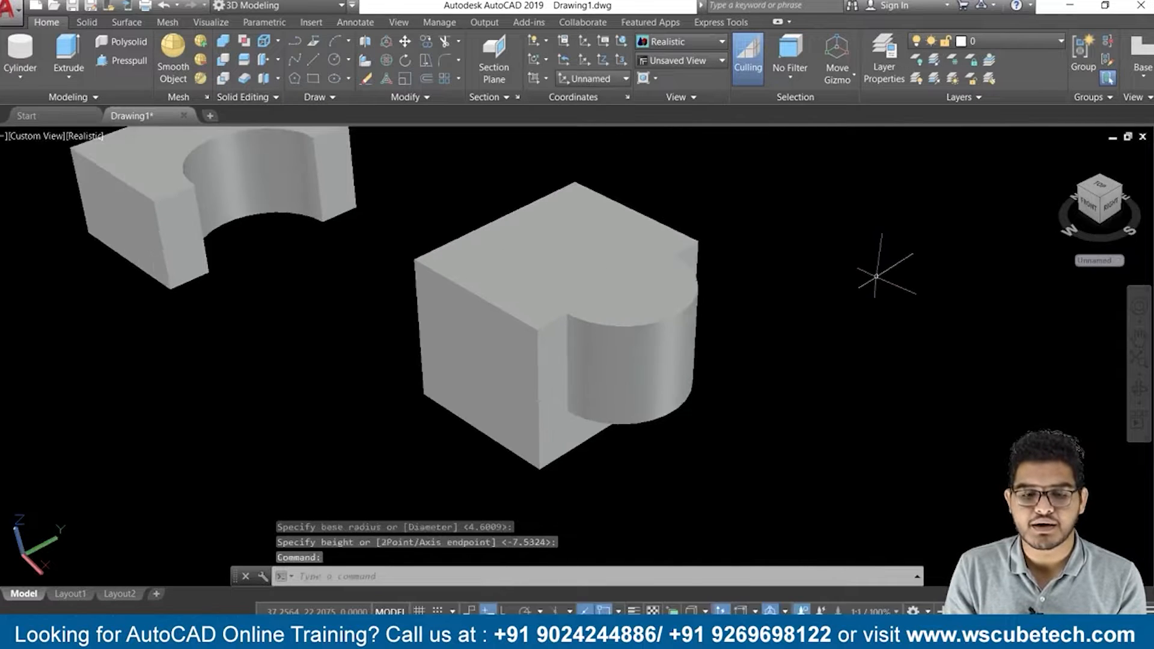
pyautogui.press('Return')
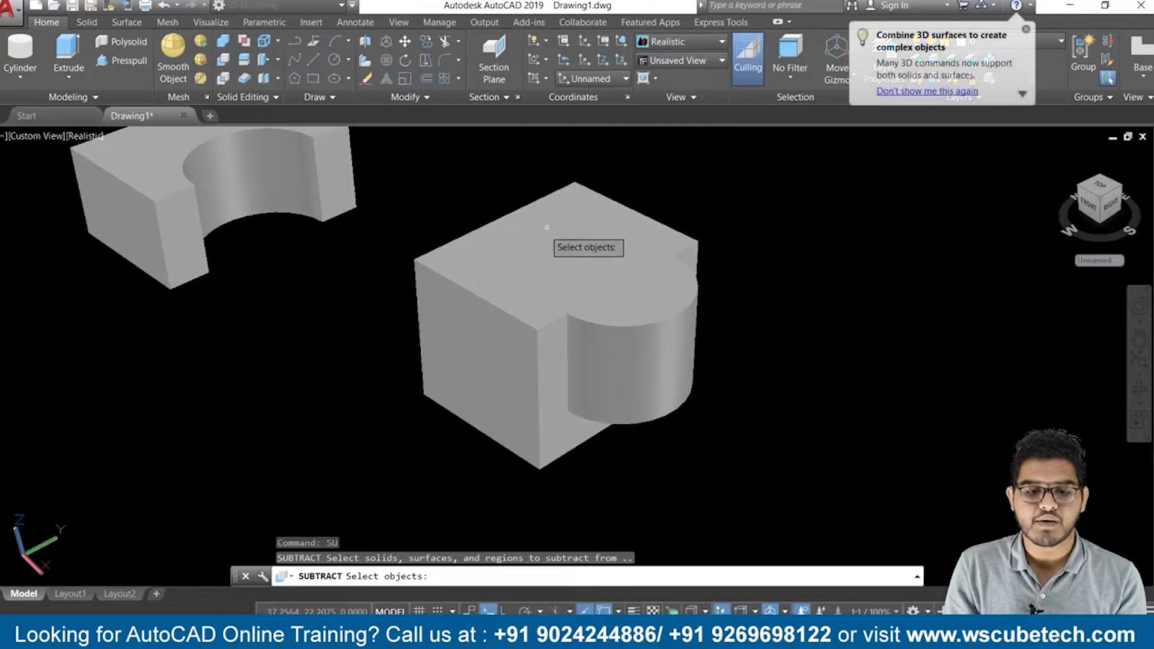
pyautogui.click(492, 285)
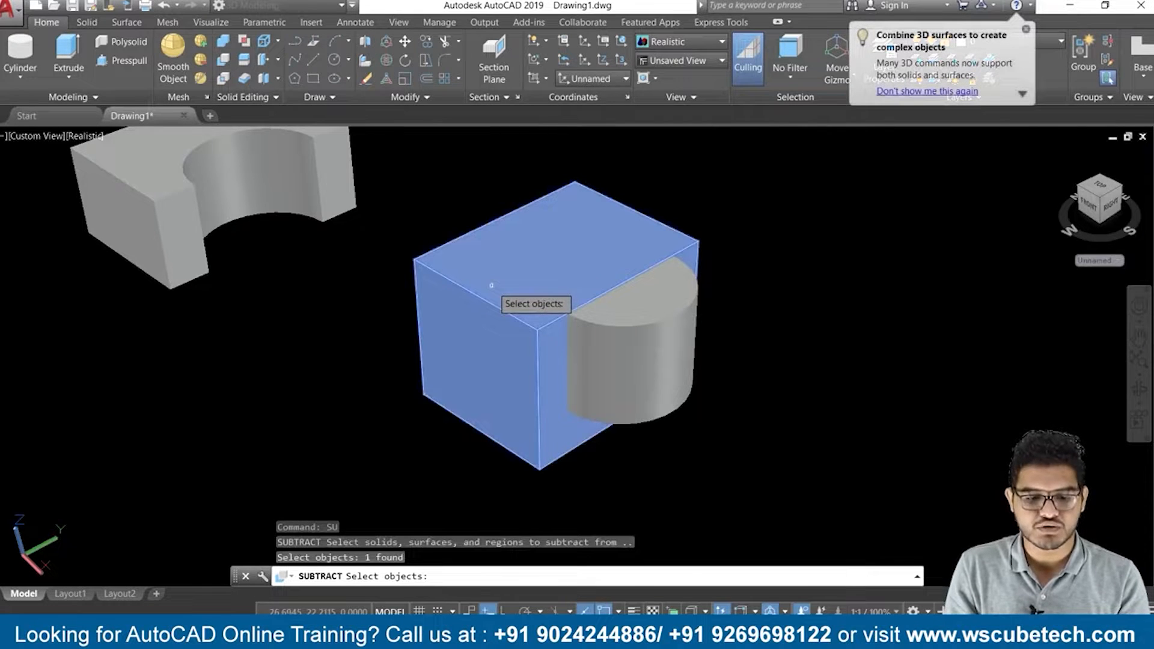
pyautogui.press('Return')
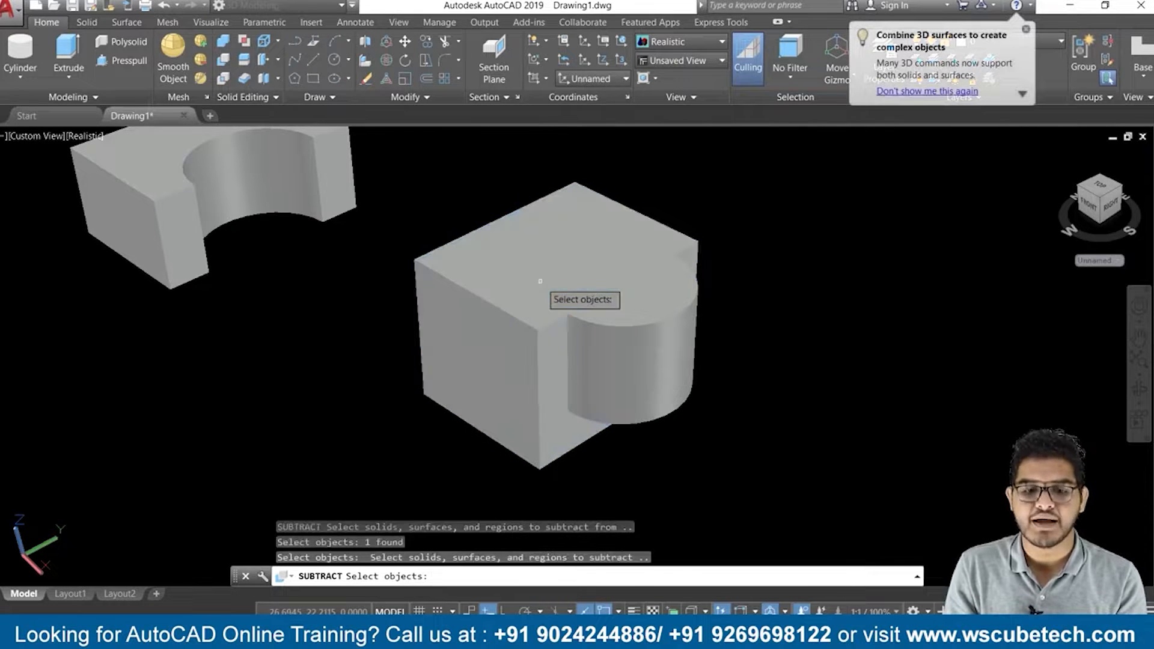
pyautogui.click(633, 295)
pyautogui.press('Return')
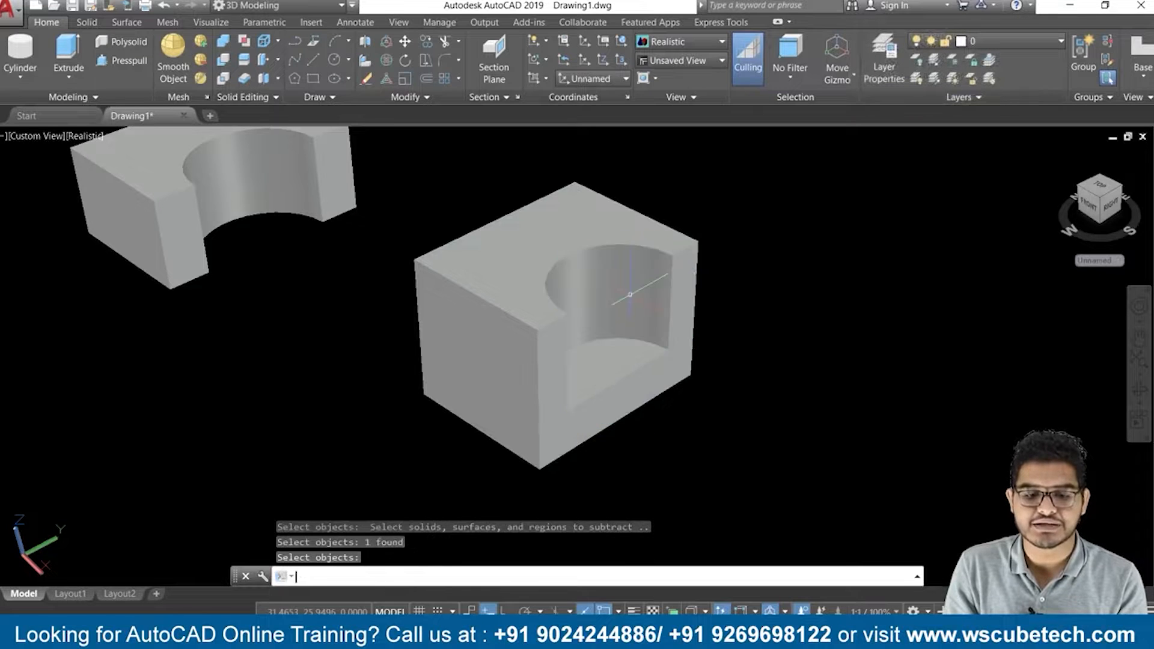
# Draw a circle with a radius of 5 in the empty space beside the two cut blocks
pyautogui.moveTo(891, 309)
pyautogui.keyDown('shift'); pyautogui.mouseDown(button='middle')
pyautogui.moveTo(829, 340)
pyautogui.moveTo(728, 330)
pyautogui.moveTo(813, 368)
pyautogui.moveTo(894, 276)
pyautogui.moveTo(876, 299)
pyautogui.mouseUp(button='middle'); pyautogui.keyUp('shift')
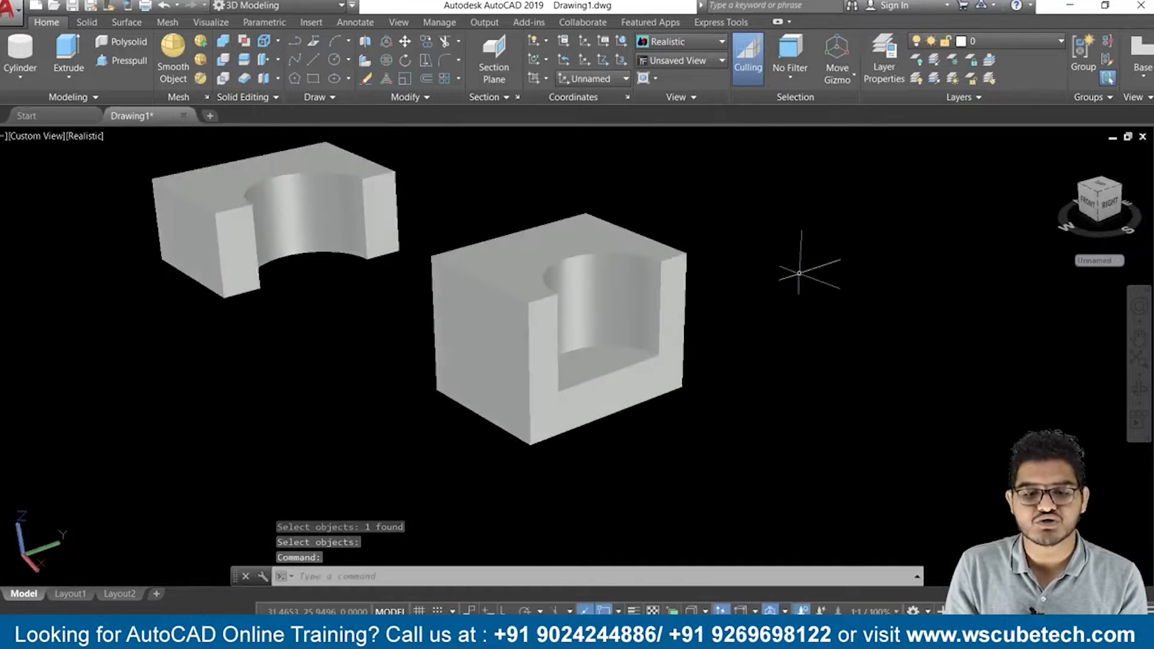
pyautogui.scroll(-3, 800, 274)
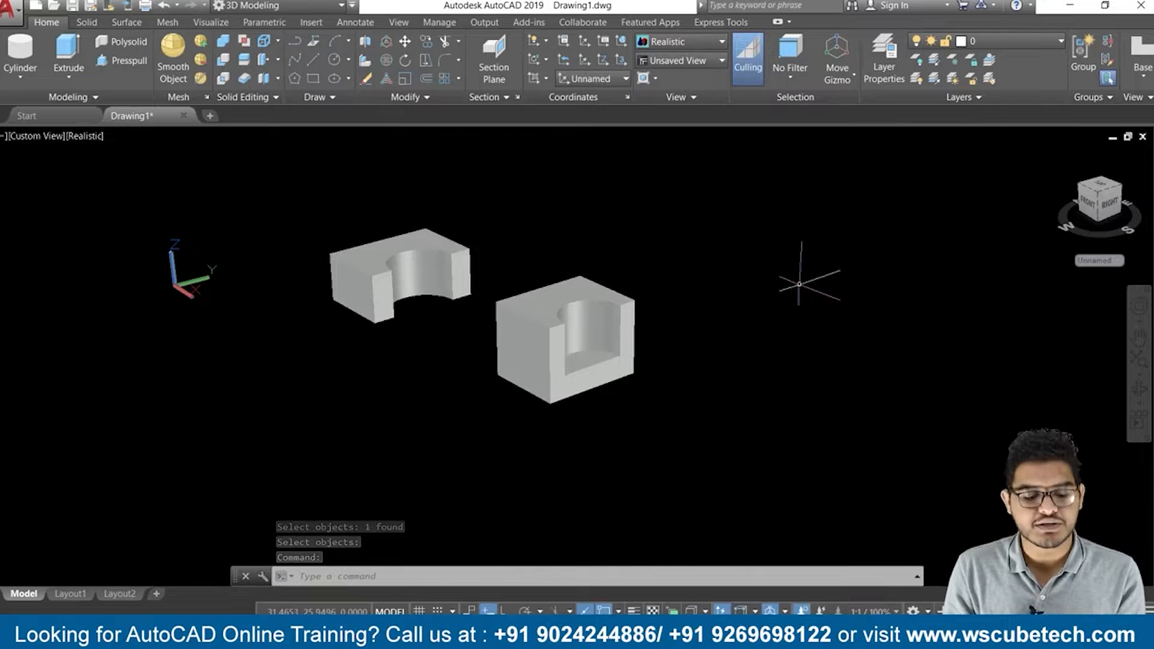
pyautogui.moveTo(800, 284)
pyautogui.keyDown('shift'); pyautogui.mouseDown(button='middle')
pyautogui.moveTo(796, 392)
pyautogui.moveTo(837, 363)
pyautogui.moveTo(732, 312)
pyautogui.moveTo(642, 322)
pyautogui.moveTo(781, 340)
pyautogui.moveTo(828, 291)
pyautogui.moveTo(680, 314)
pyautogui.moveTo(719, 273)
pyautogui.moveTo(694, 292)
pyautogui.mouseUp(button='middle'); pyautogui.keyUp('shift')
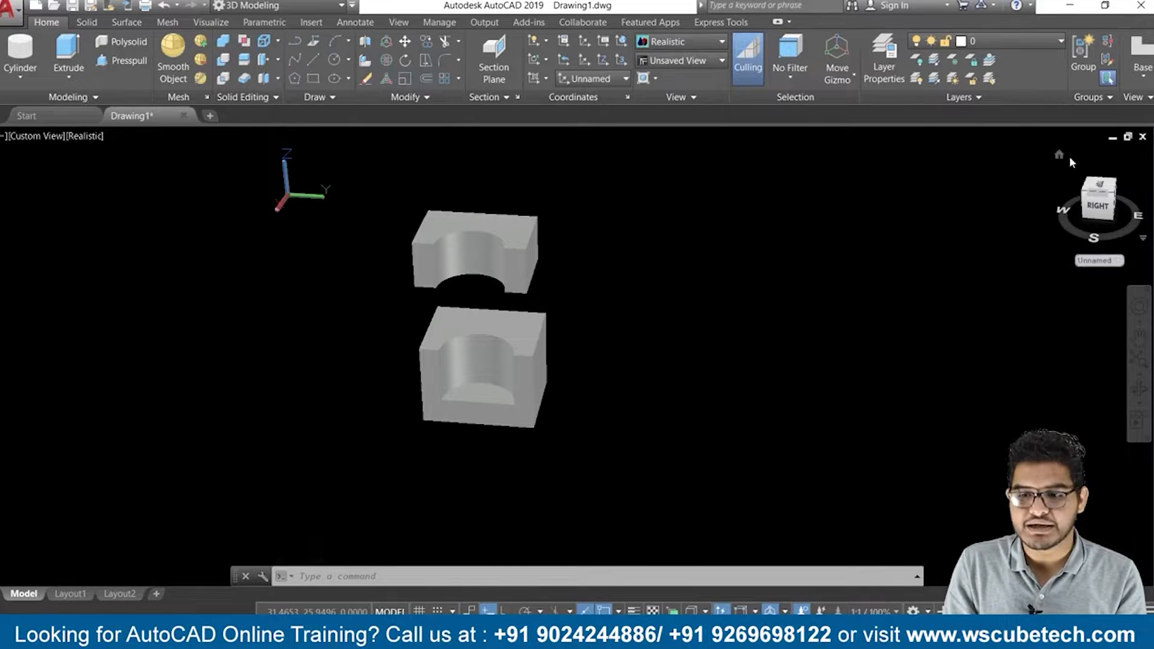
pyautogui.click(1059, 155)
pyautogui.moveTo(861, 366); pyautogui.dragTo(517, 305, button='middle')
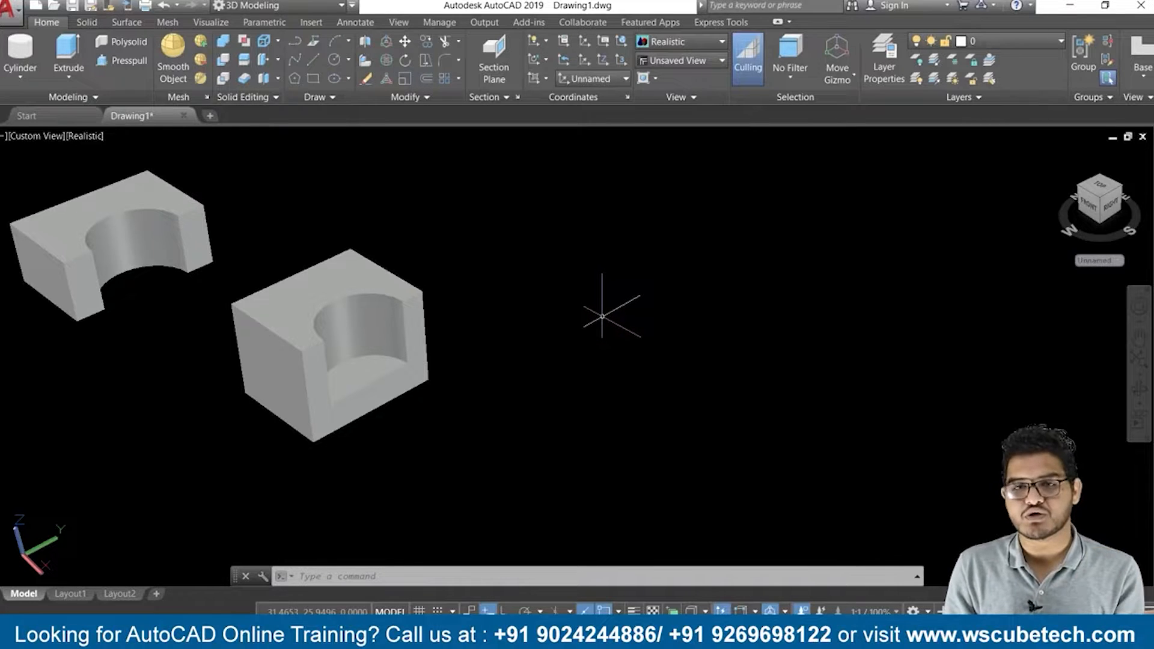
pyautogui.click(334, 60)
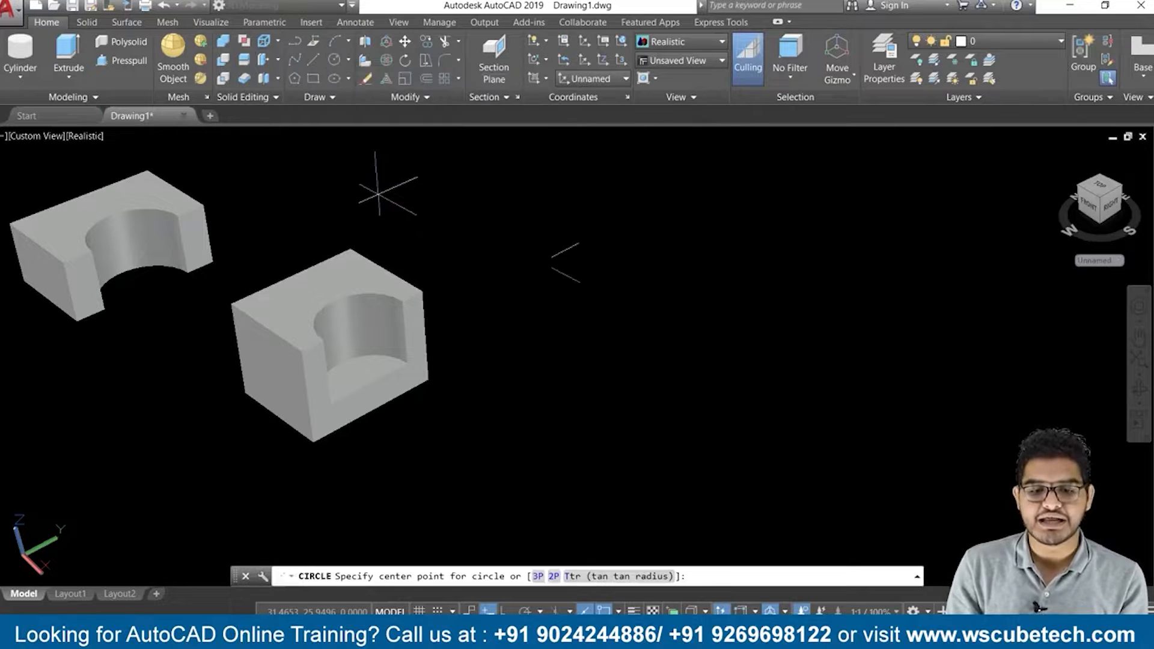
pyautogui.click(684, 291)
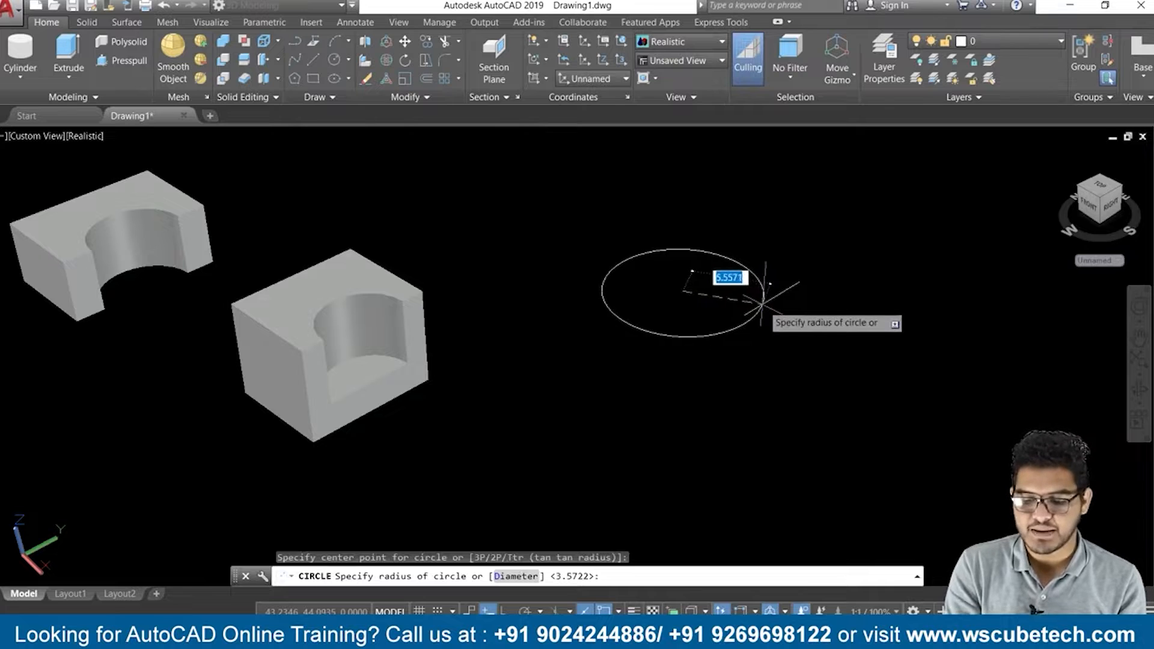
pyautogui.write('5')
pyautogui.press('Return')
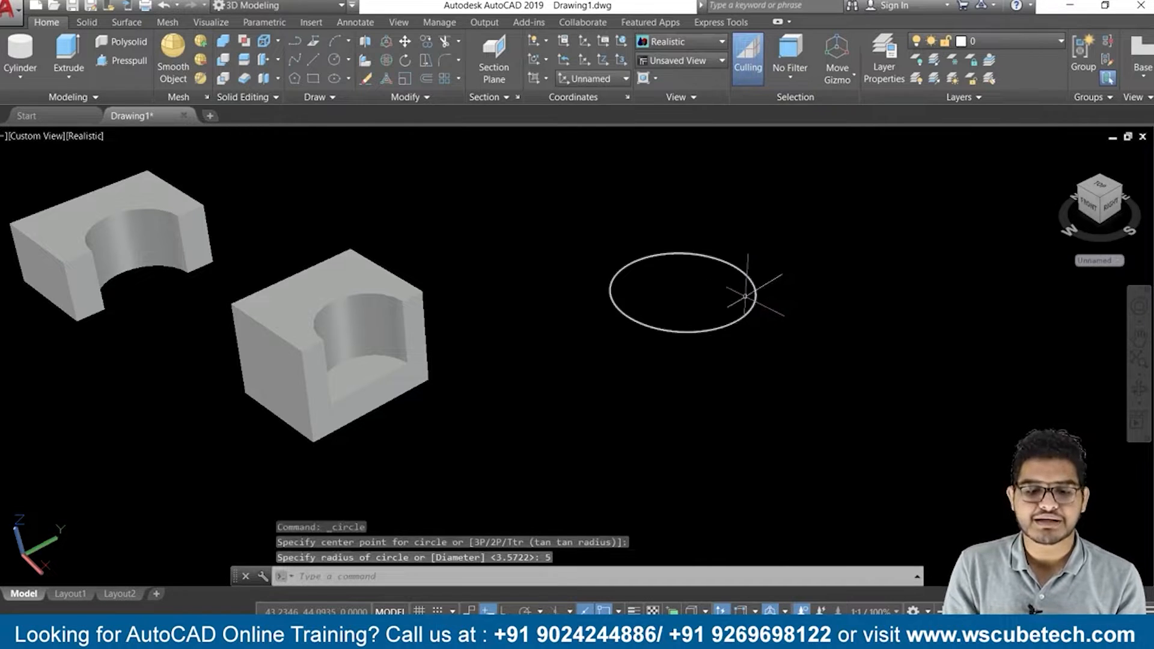
# Draw a second circle with a radius of 2.5, concentric with the larger circle
pyautogui.click(339, 62)
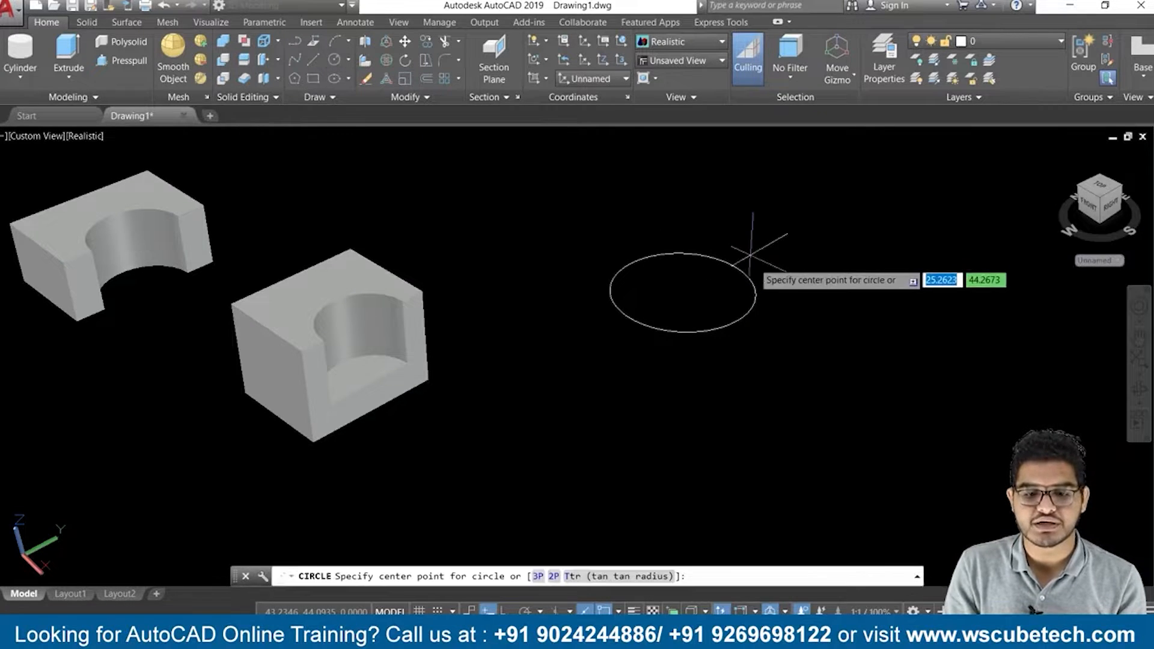
pyautogui.click(683, 291)
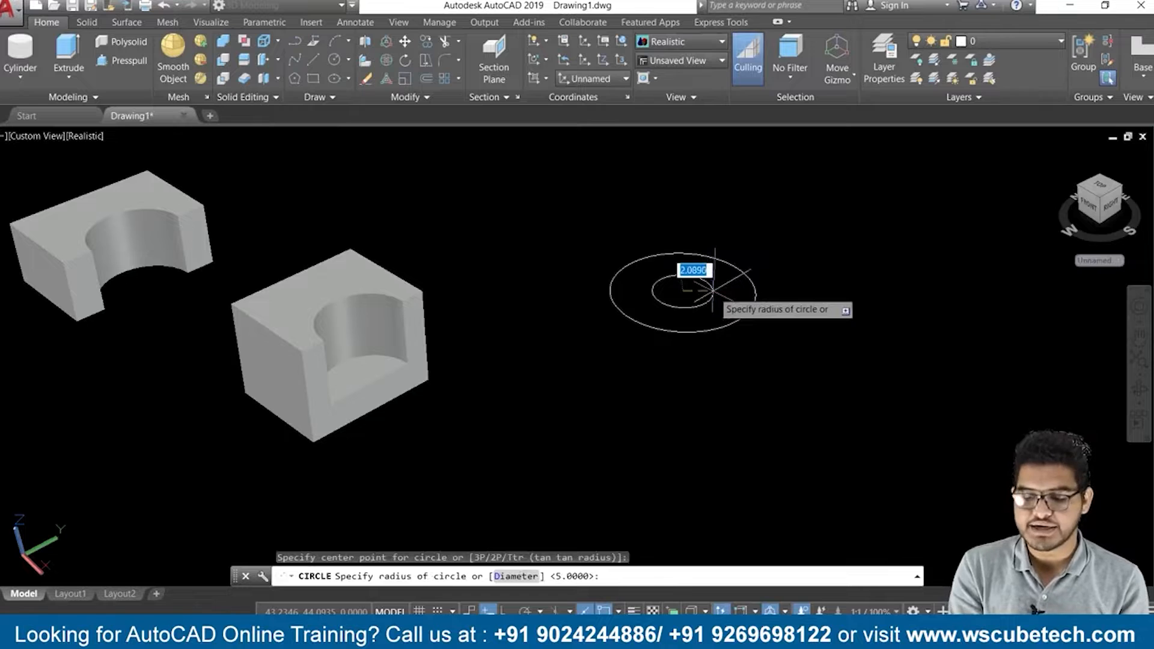
pyautogui.press('Return')
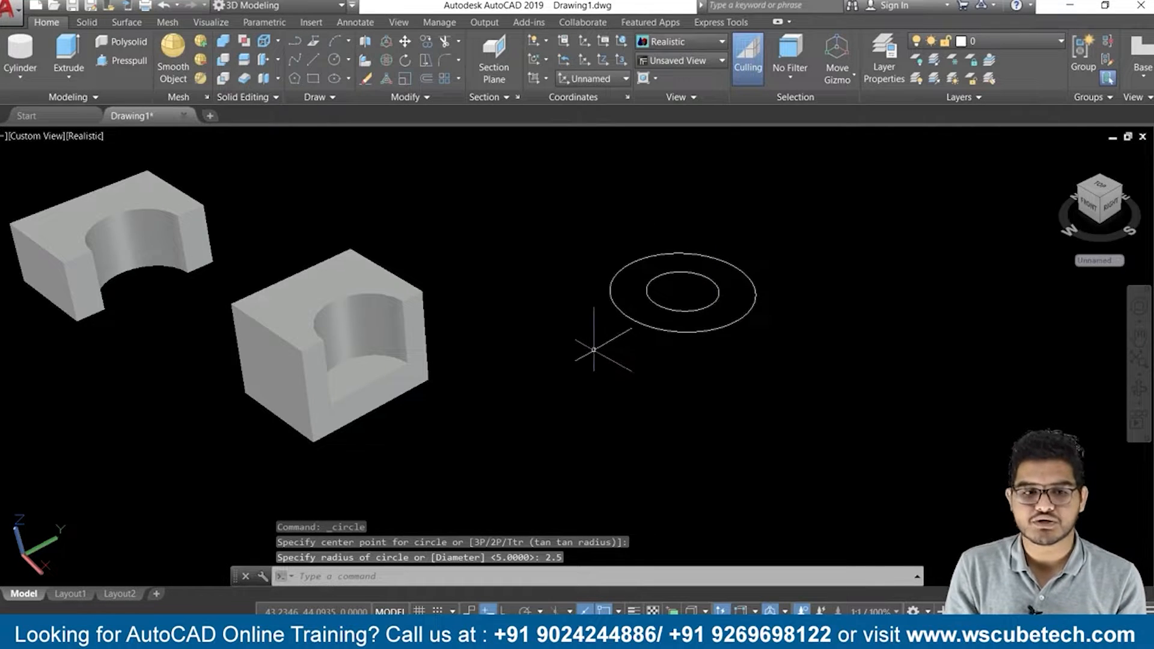
# Extrude the outer circle 5 units downward into a solid cylinder
pyautogui.click(63, 59)
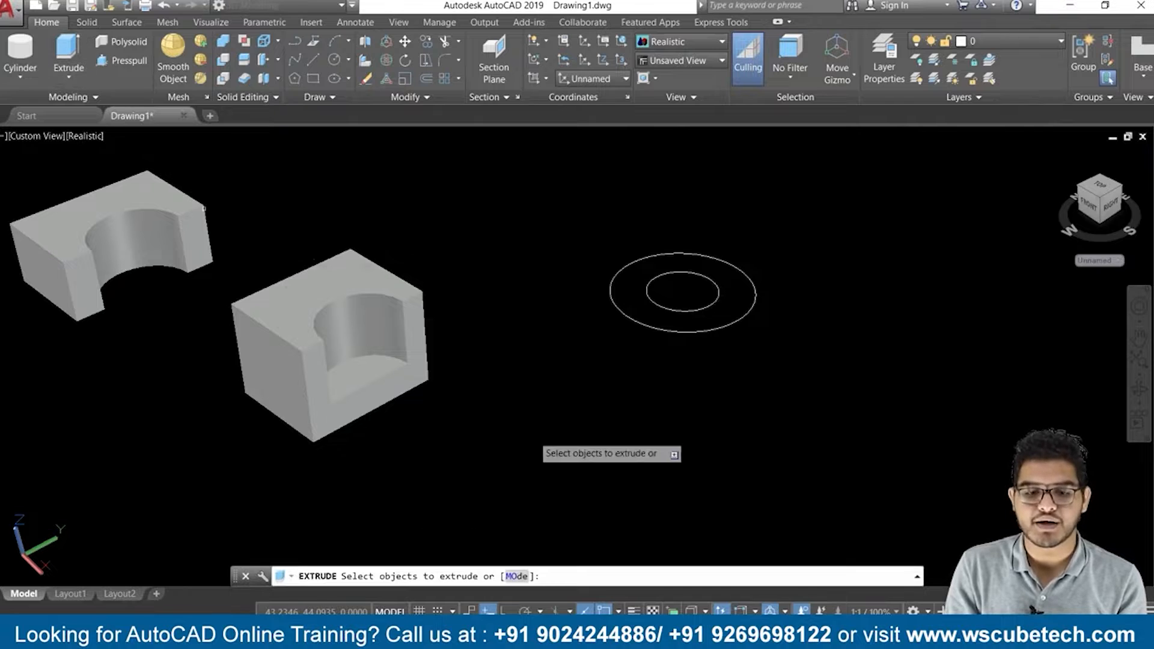
pyautogui.click(647, 329)
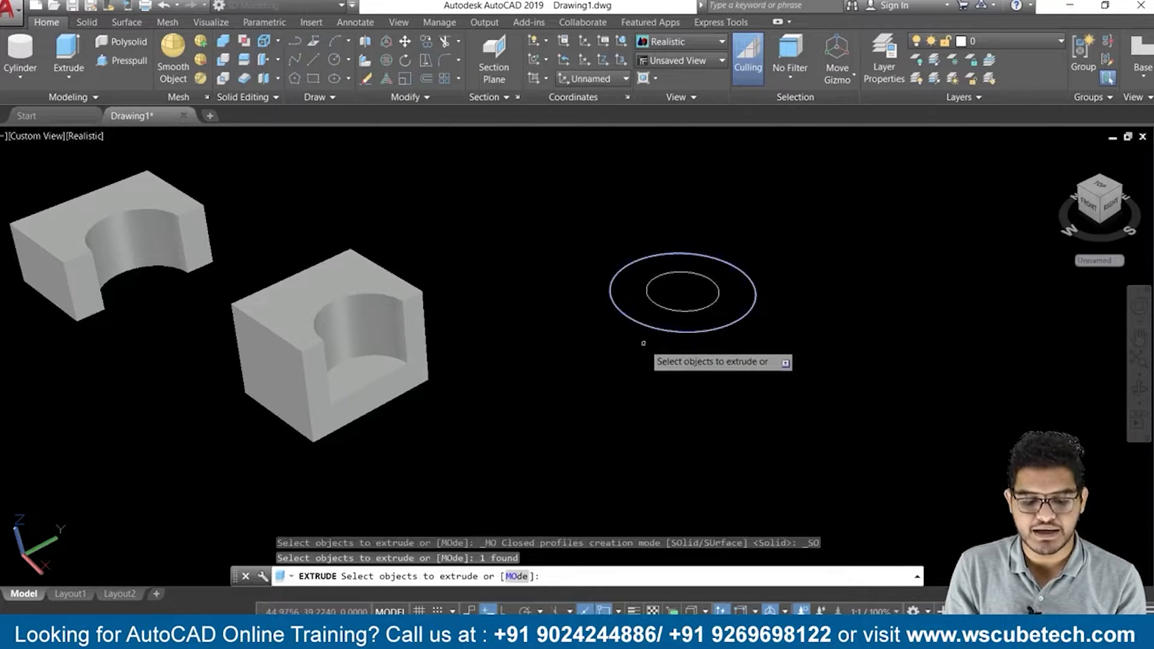
pyautogui.press('Return')
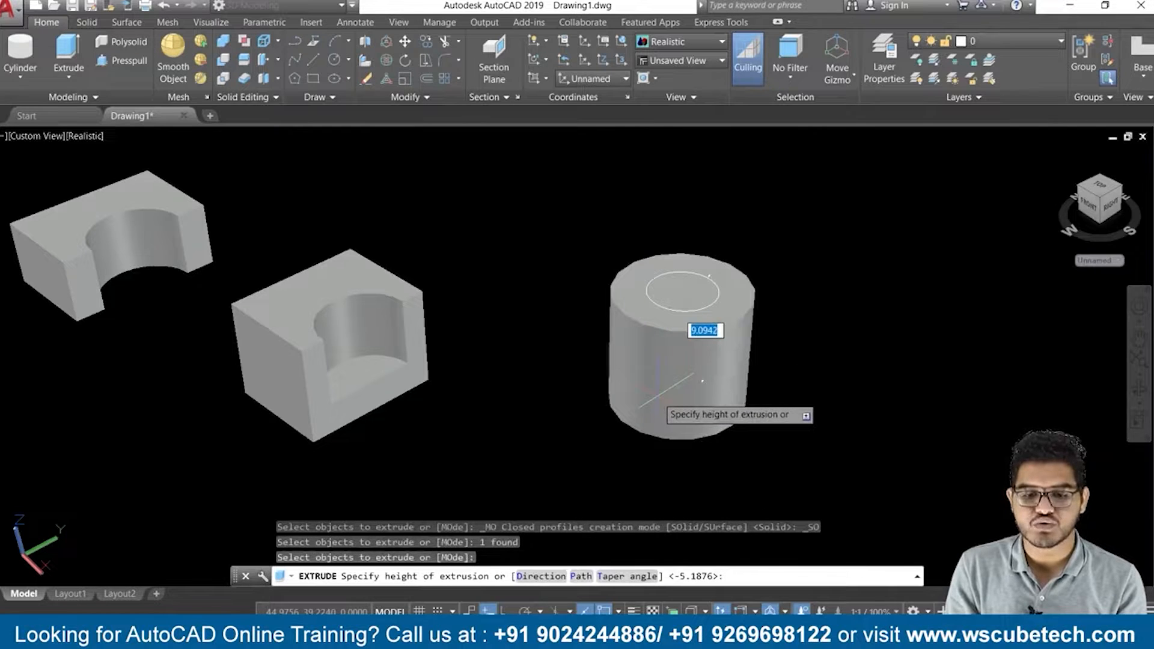
pyautogui.write('5')
pyautogui.press('Return')
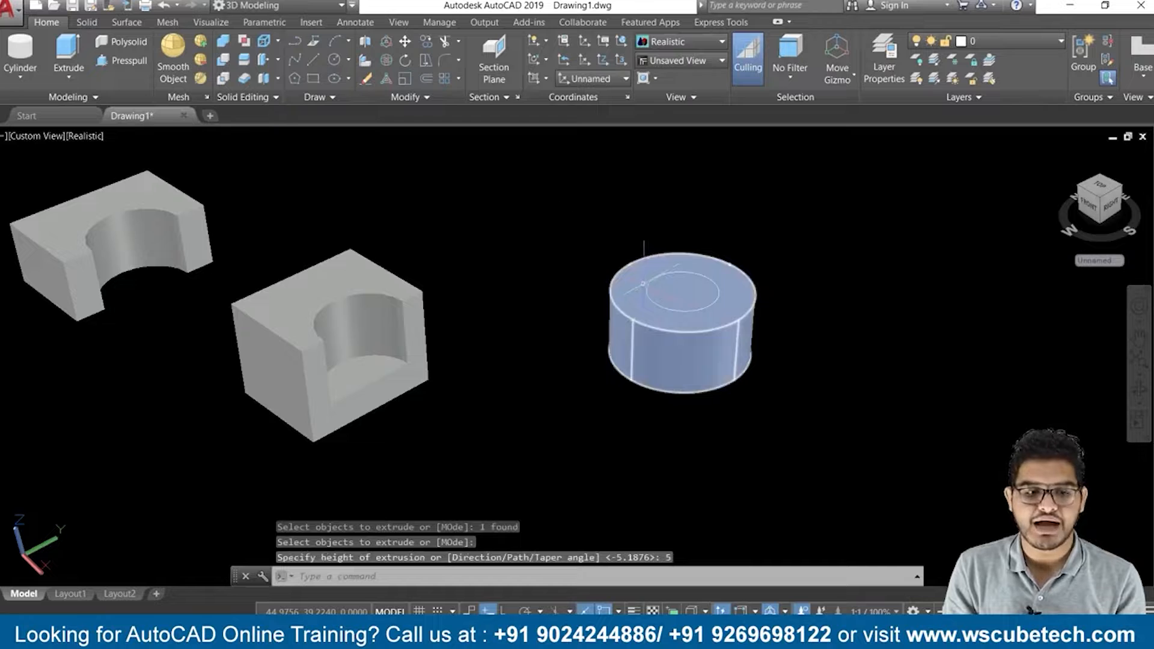
pyautogui.click(67, 54)
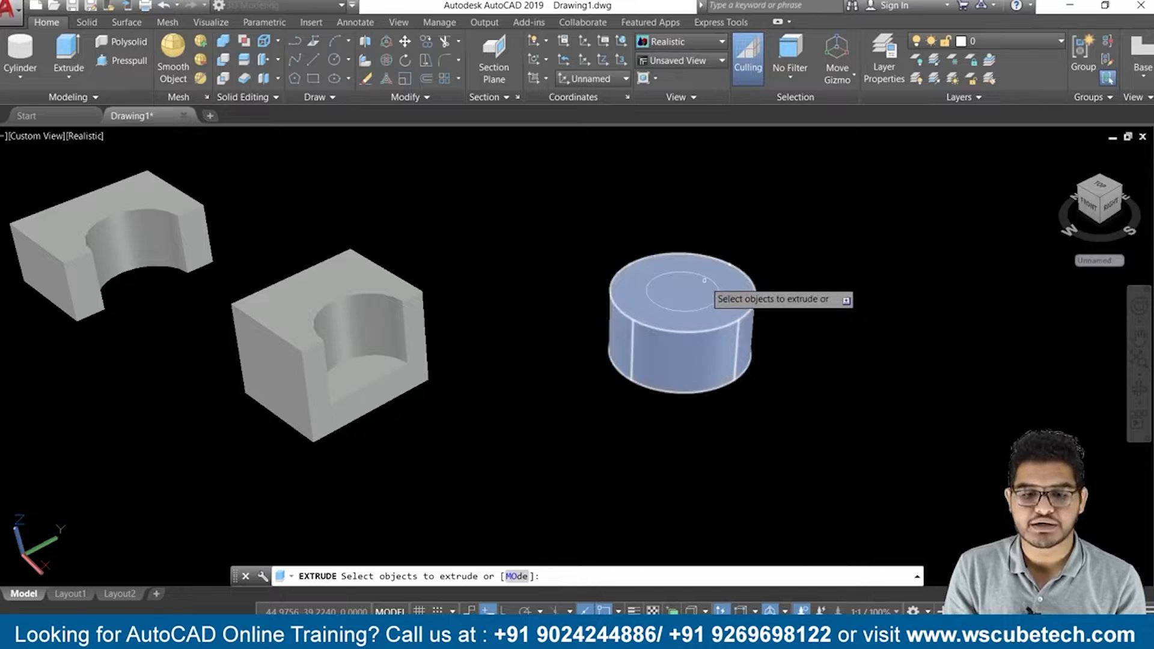
pyautogui.scroll(3, 709, 274)
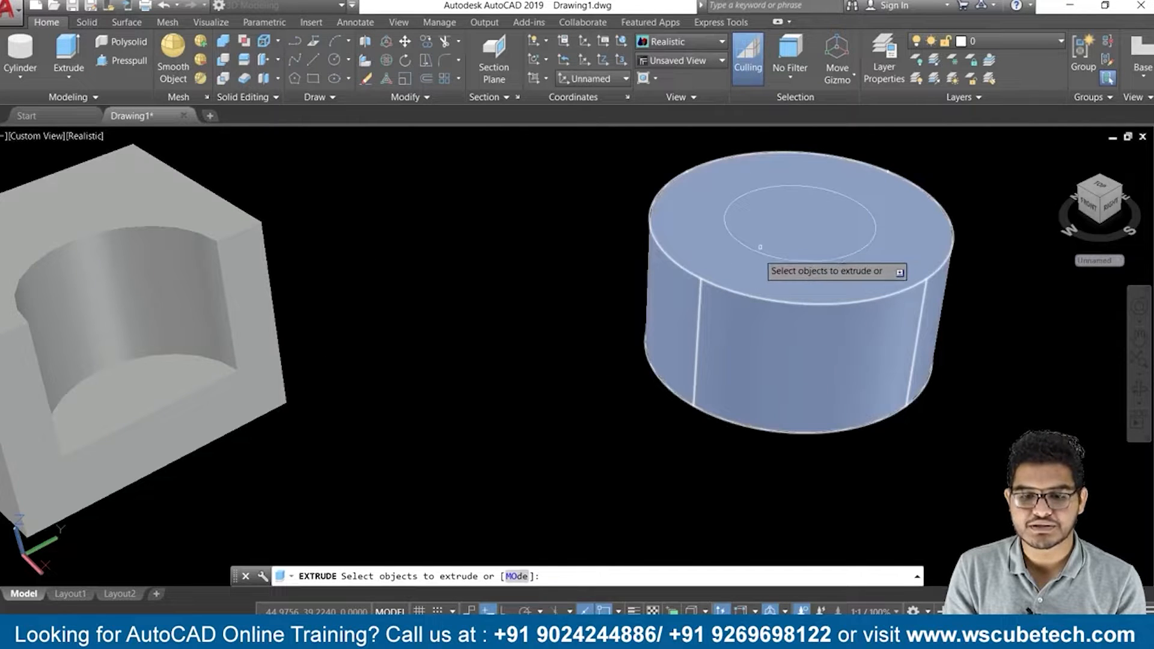
pyautogui.press('Escape')
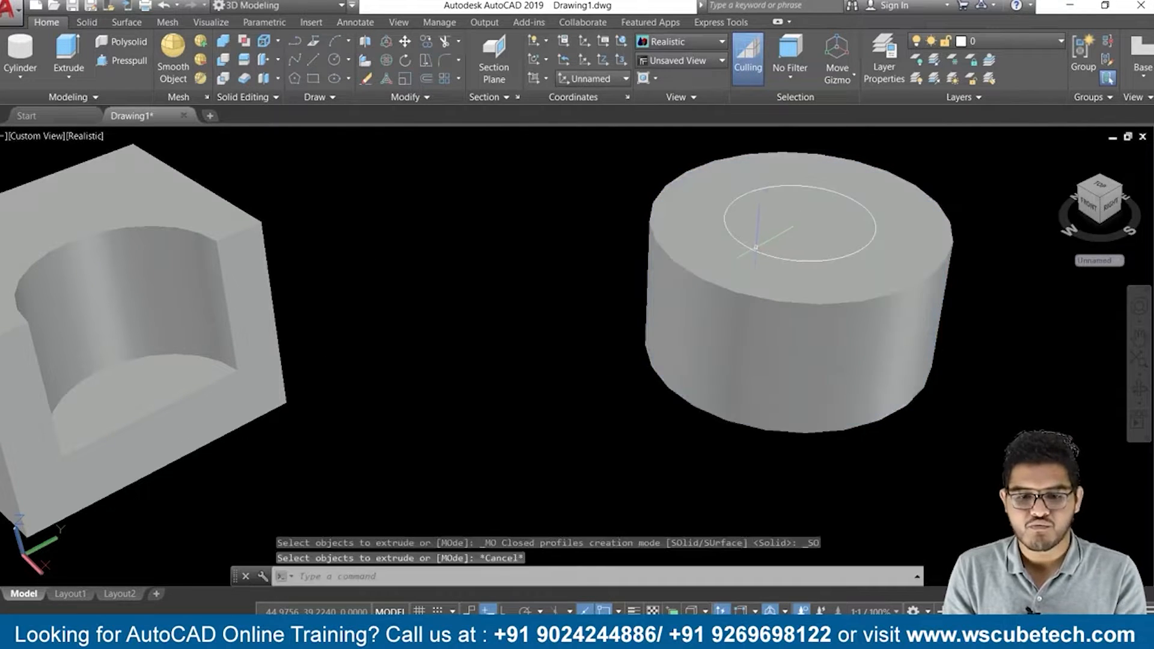
pyautogui.click(746, 246)
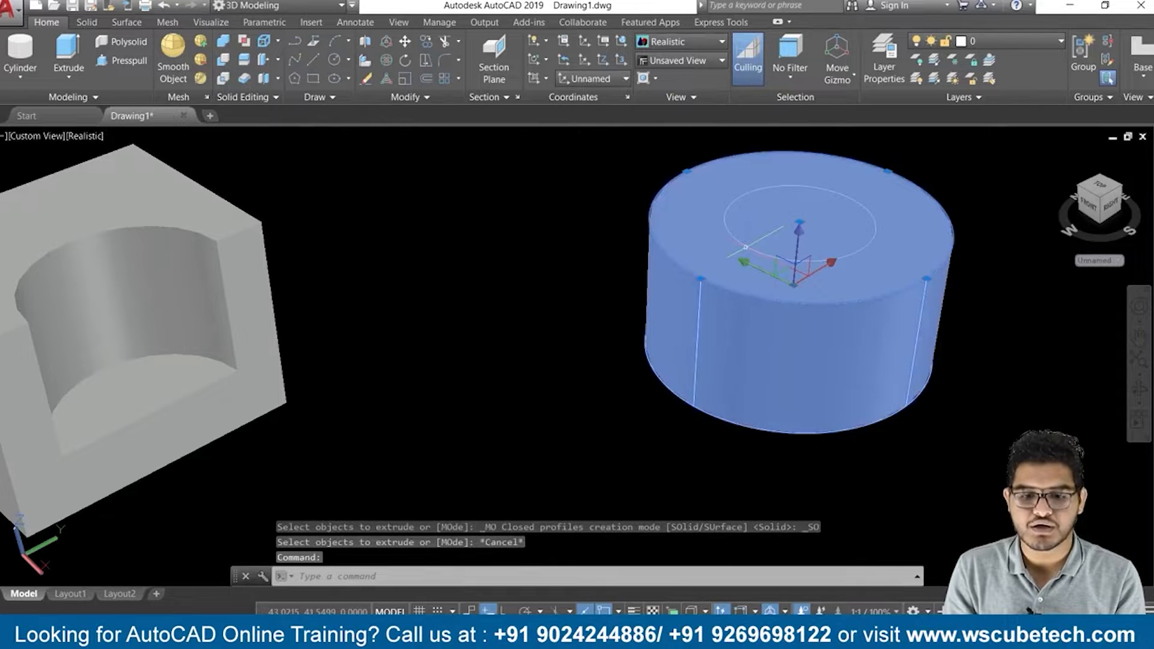
pyautogui.press('Escape')
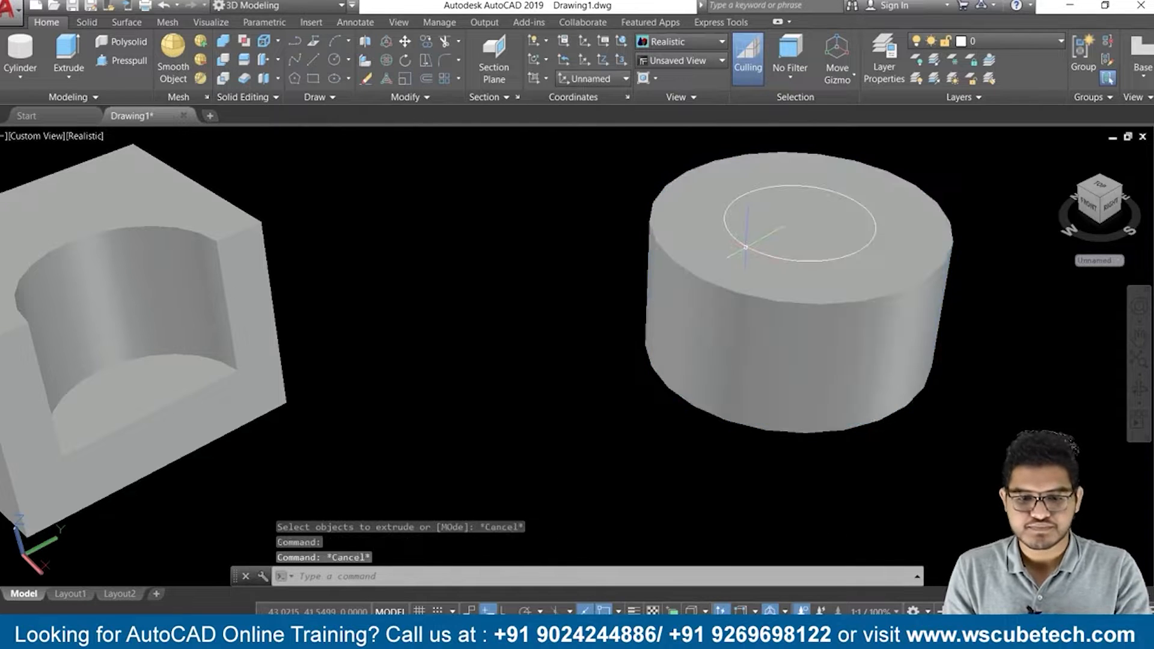
# Extrude the inner circle downward so its cylinder protrudes below the base of the larger cylinder
pyautogui.click(68, 57)
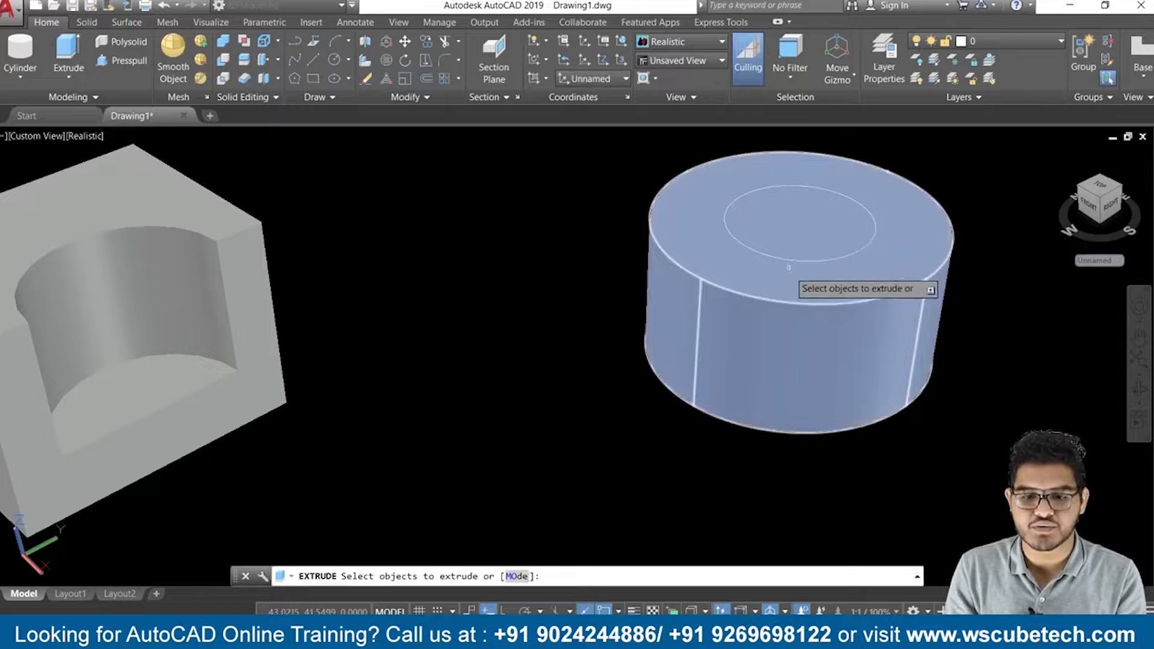
pyautogui.click(782, 257)
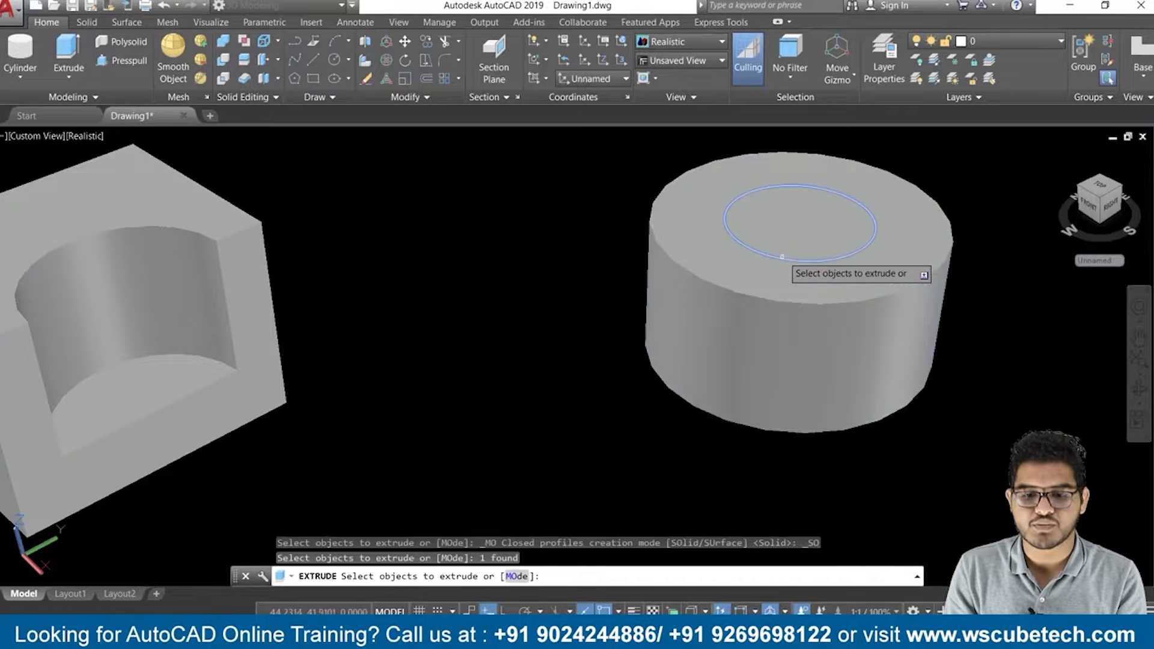
pyautogui.press('Return')
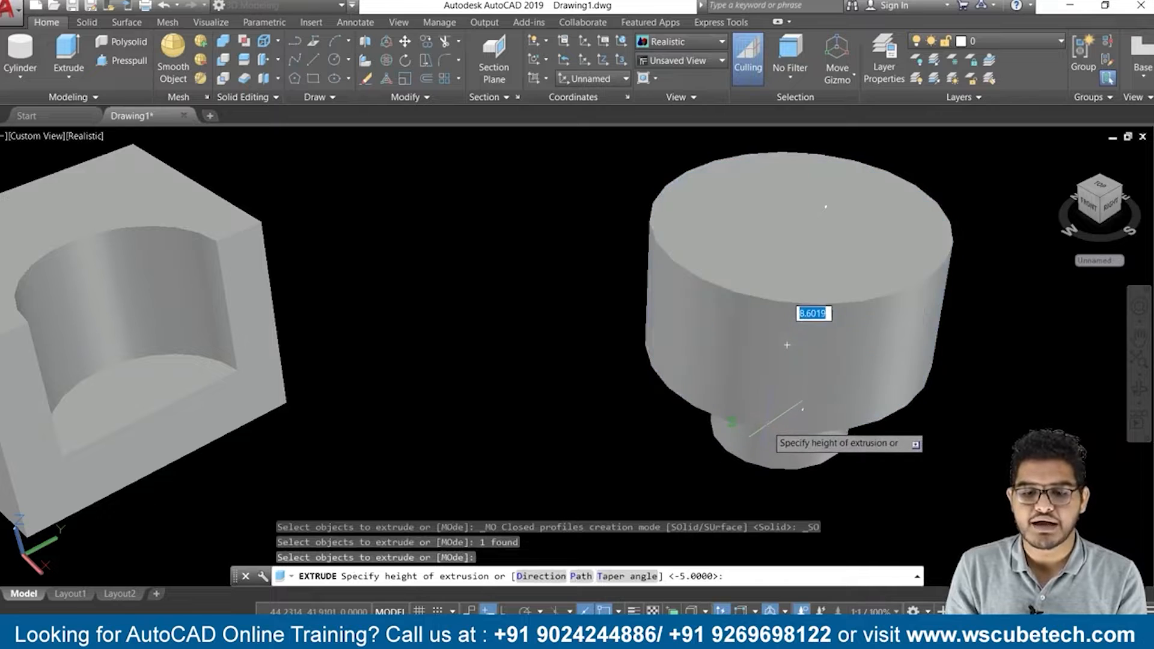
pyautogui.scroll(-3, 785, 330)
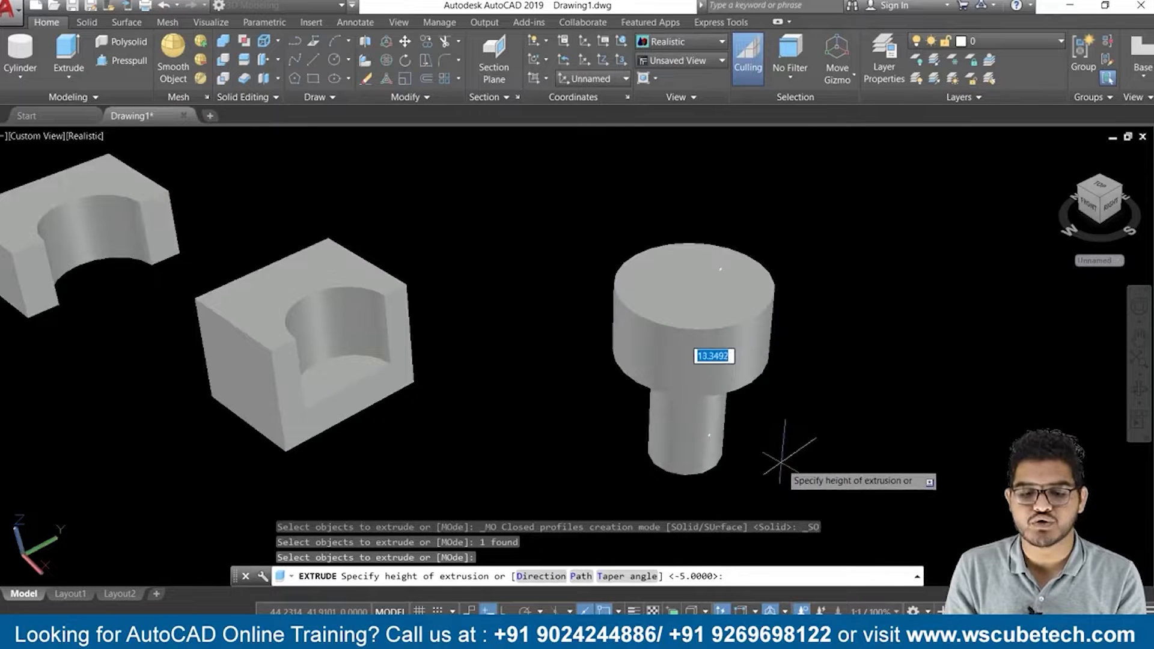
pyautogui.click(761, 434)
# Subtract the inner cylinder from the outer cylinder with the SUBTRACT command, cutting a concentric through-hole
pyautogui.moveTo(845, 343); pyautogui.dragTo(793, 380, button='middle')
pyautogui.press('Return')
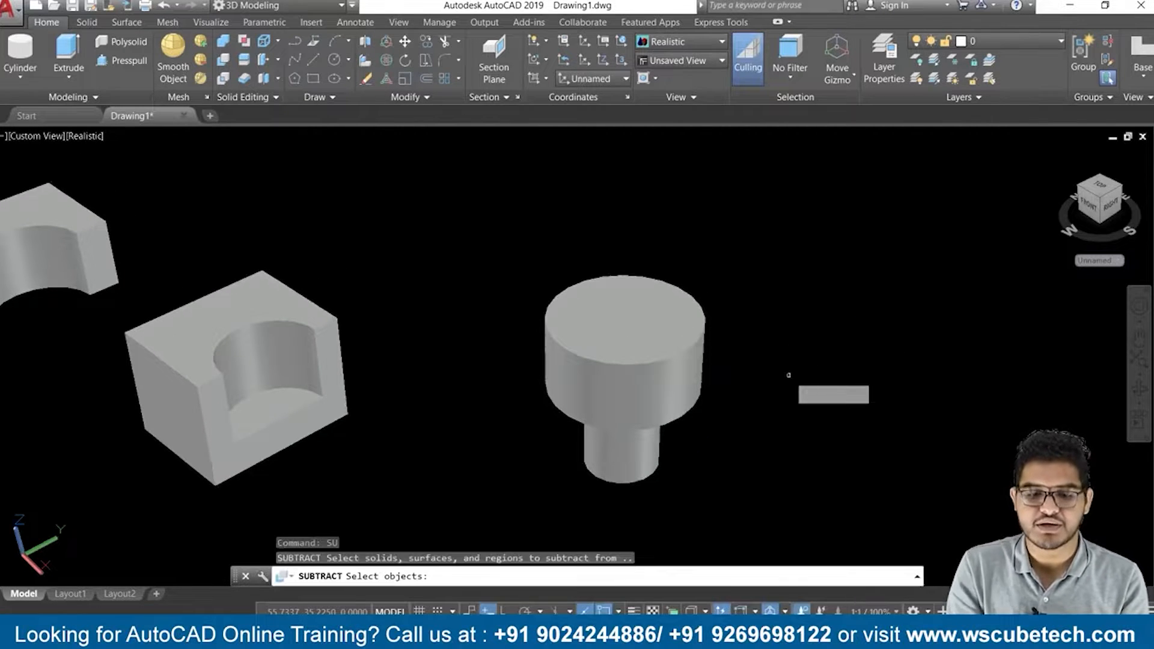
pyautogui.scroll(2, 735, 316)
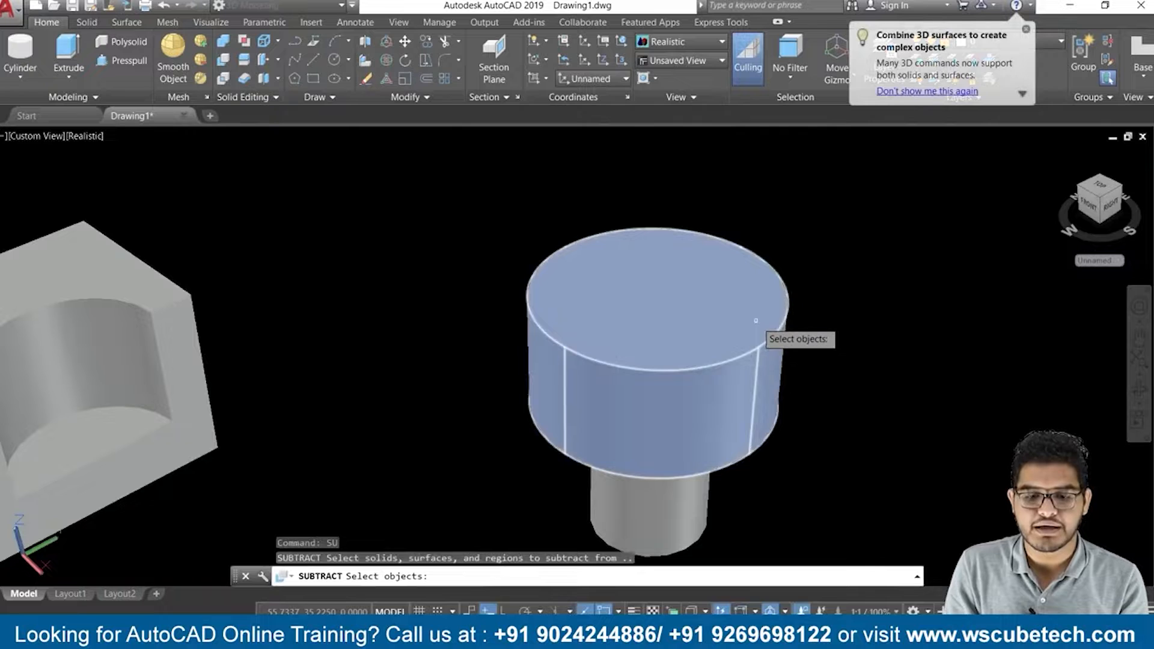
pyautogui.click(756, 321)
pyautogui.press('Return')
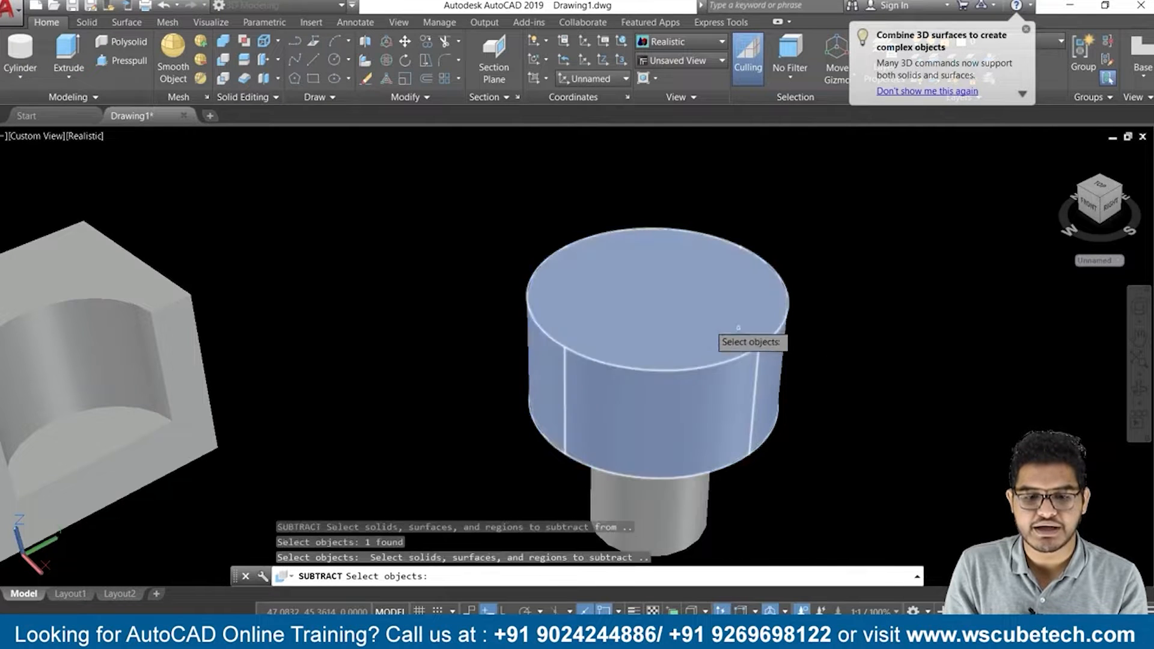
pyautogui.click(652, 512)
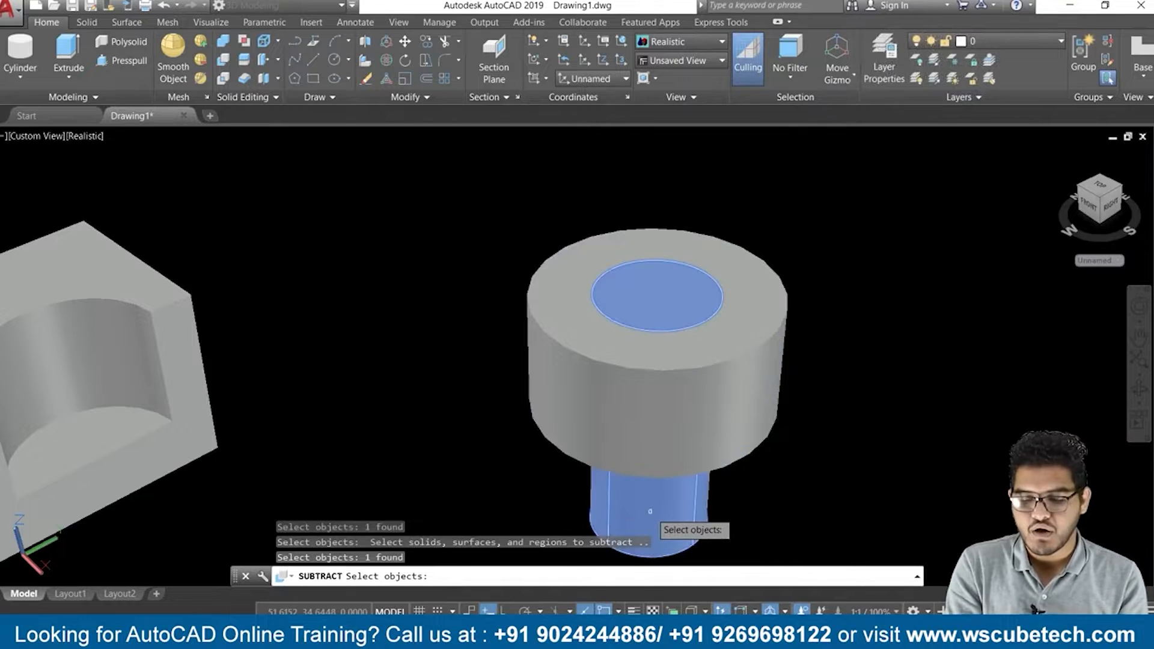
pyautogui.press('Return')
pyautogui.moveTo(894, 309); pyautogui.dragTo(864, 330, button='middle')
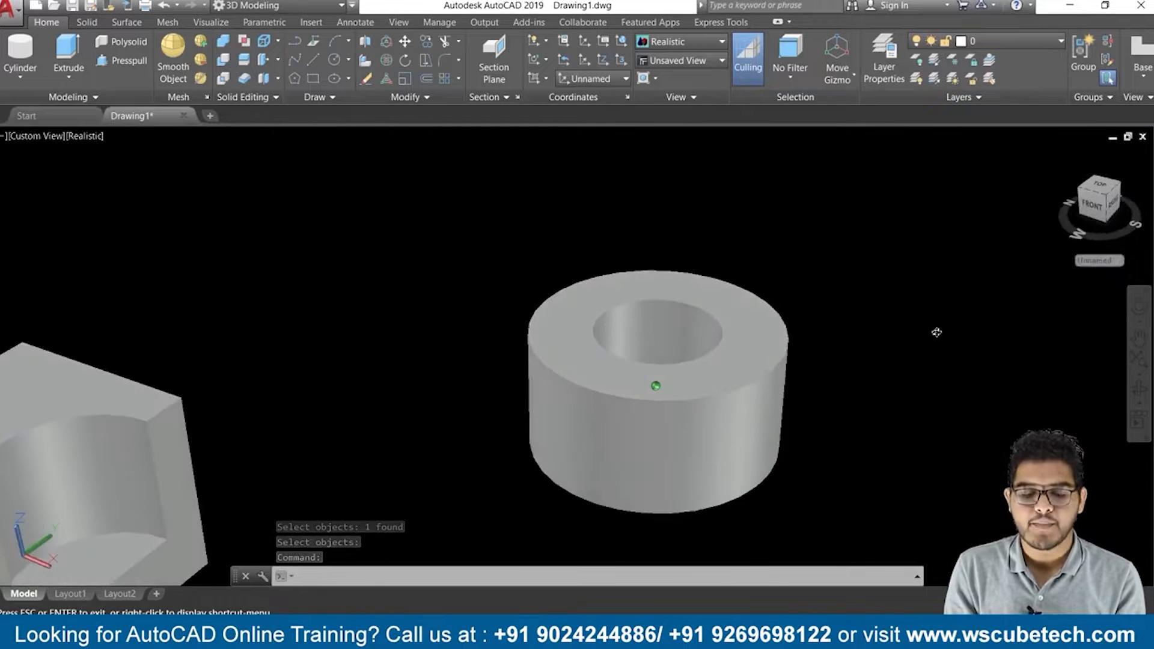
pyautogui.scroll(-5, 755, 348)
pyautogui.scroll(-3, 391, 384)
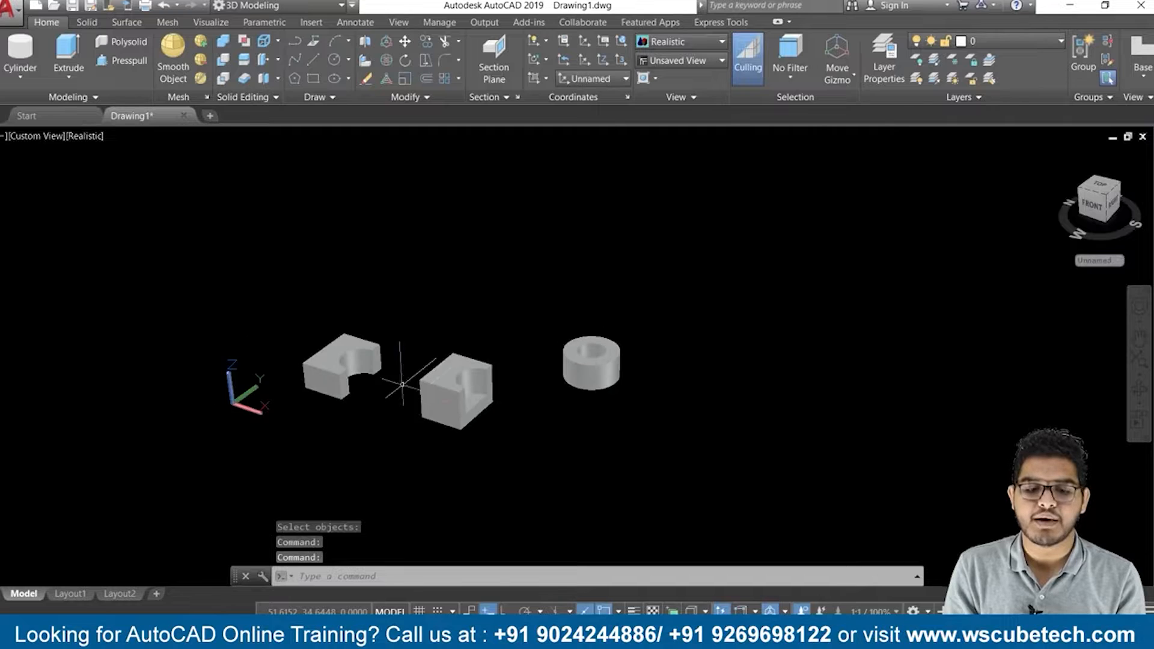
pyautogui.scroll(2, 391, 385)
pyautogui.moveTo(472, 309); pyautogui.dragTo(481, 267, button='middle')
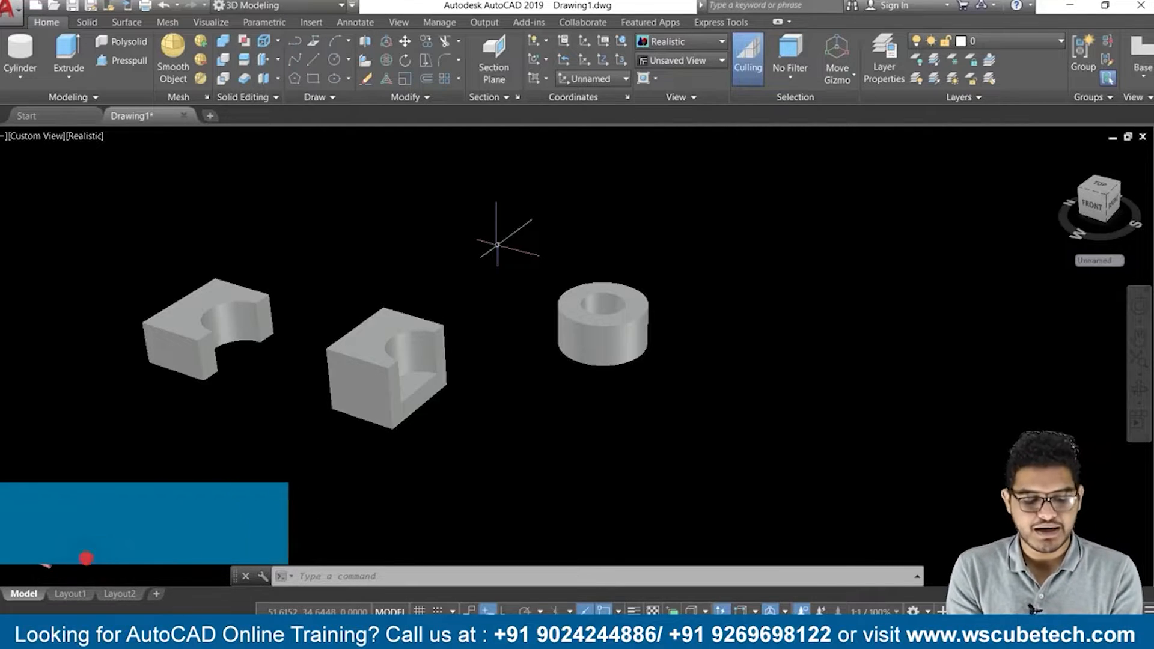
pyautogui.hotkey('alt', 'Tab')
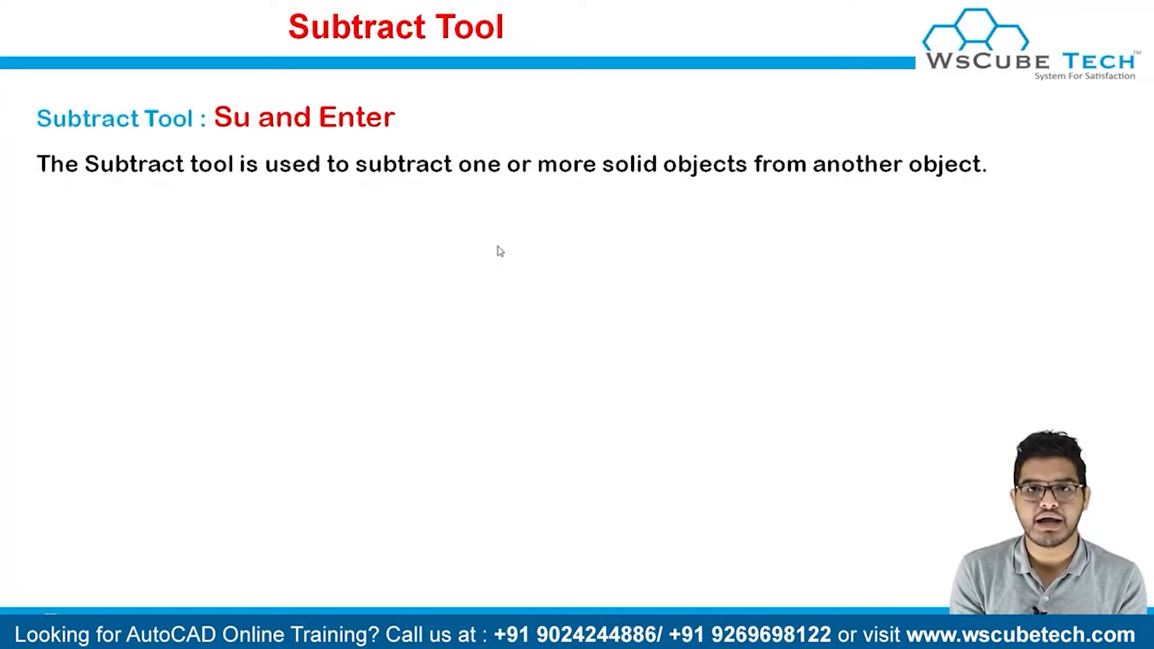
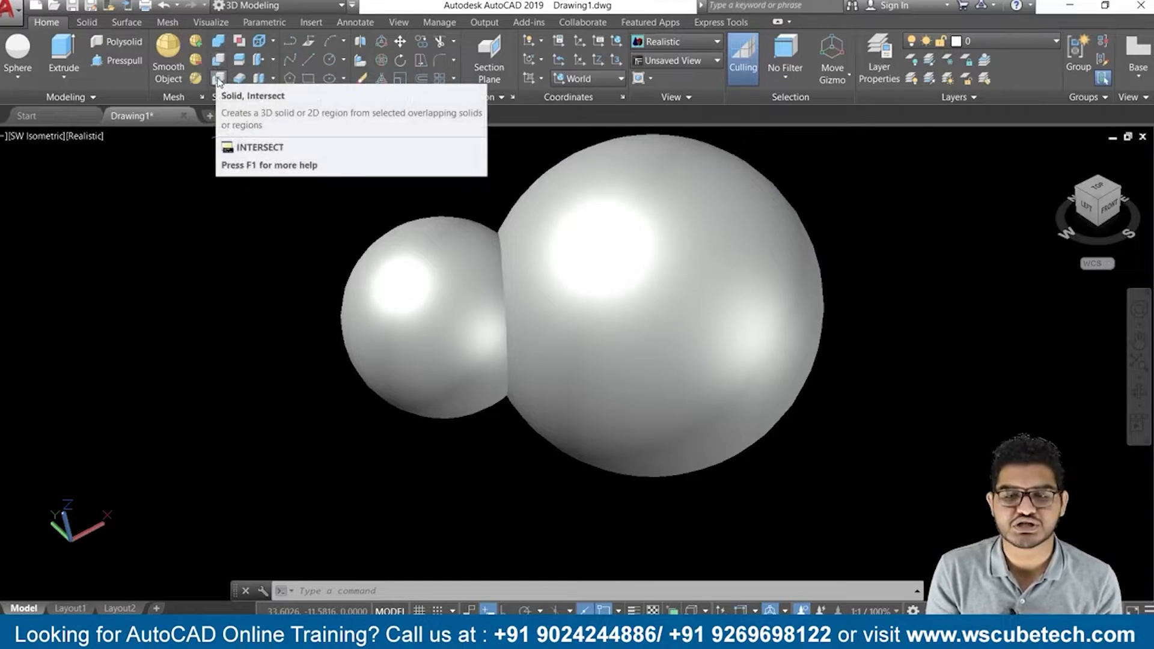
# Intersect the large sphere with the small overlapping sphere using the INTERSECT command, keeping only their common volume
pyautogui.click(218, 80)
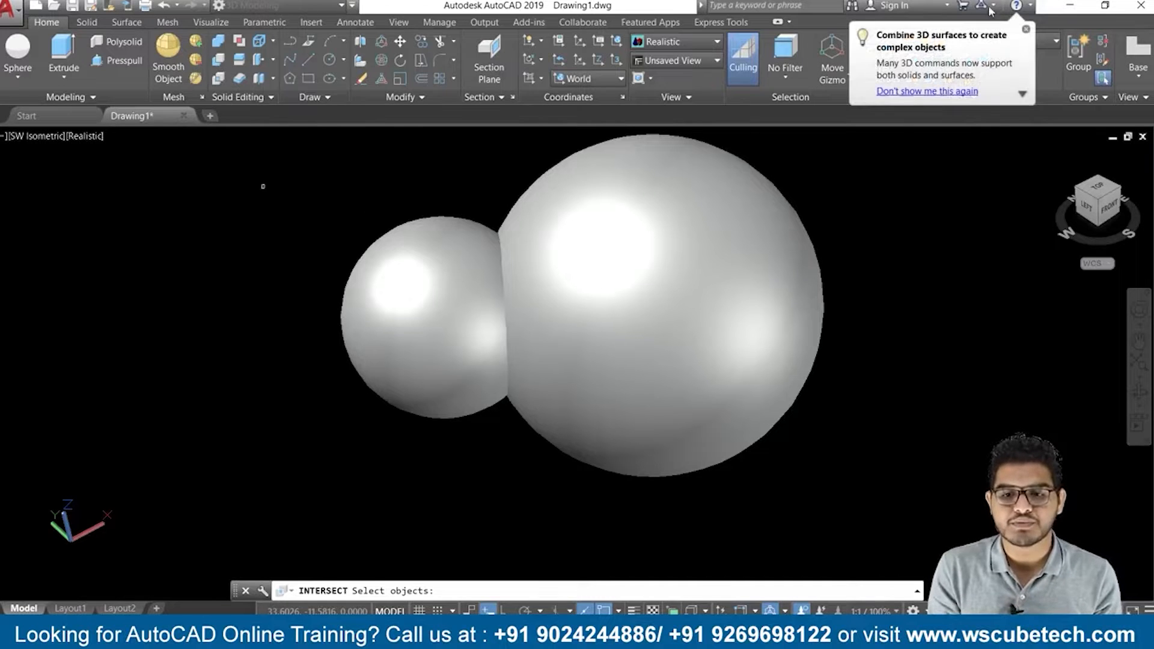
pyautogui.click(1026, 30)
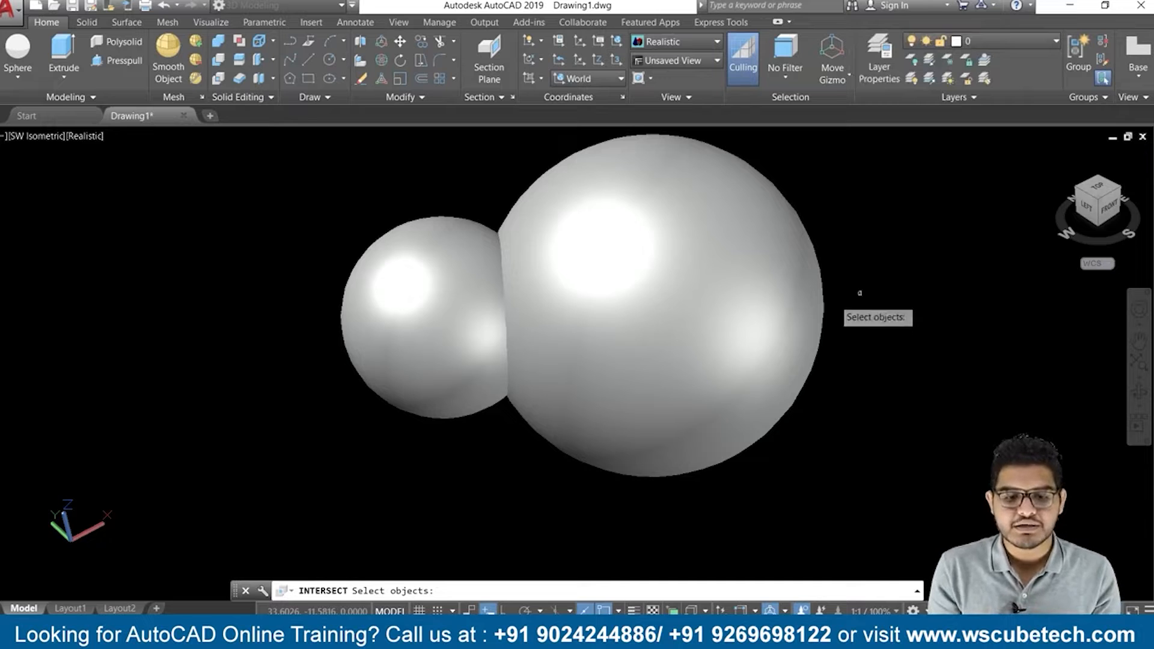
pyautogui.click(655, 292)
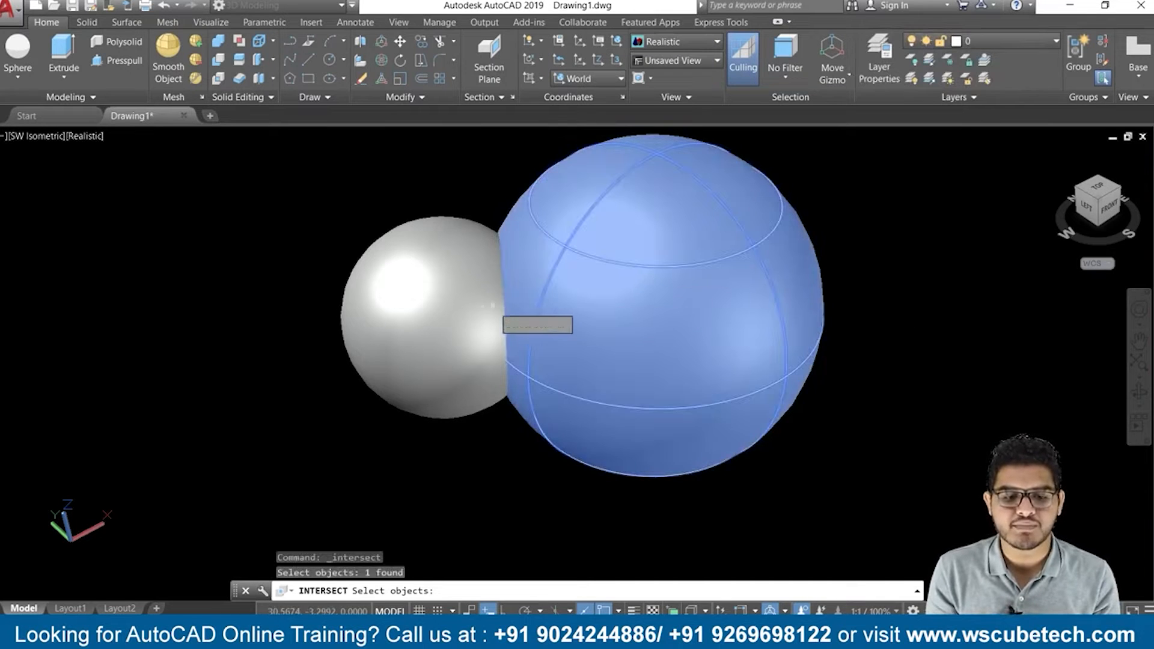
pyautogui.click(466, 310)
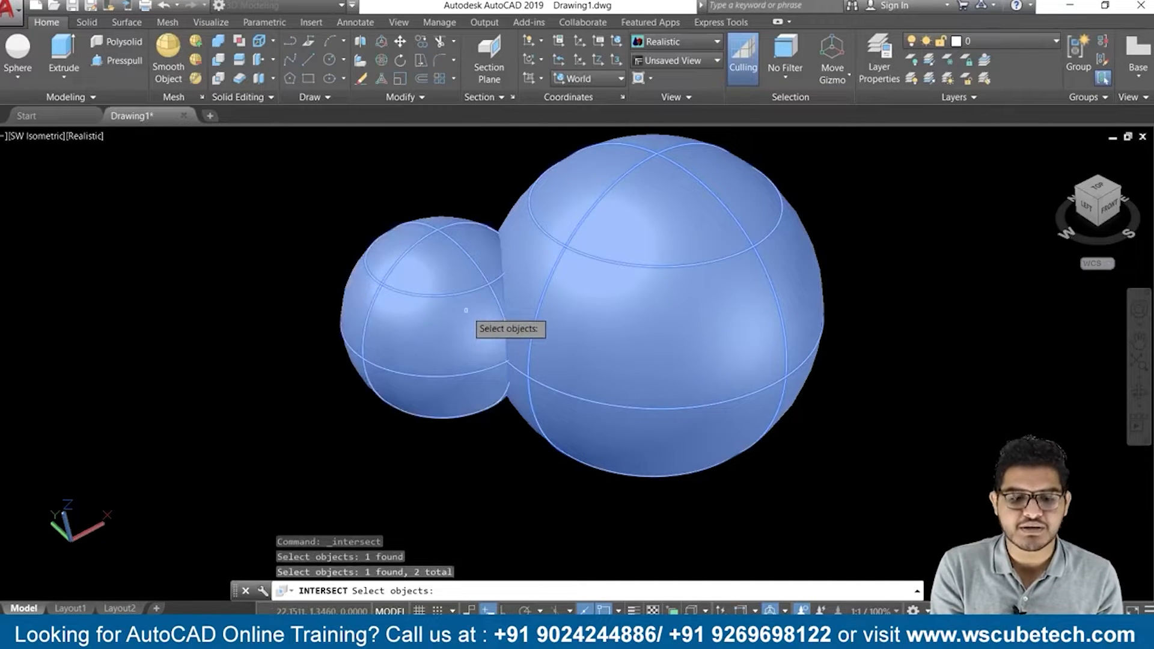
pyautogui.press('Return')
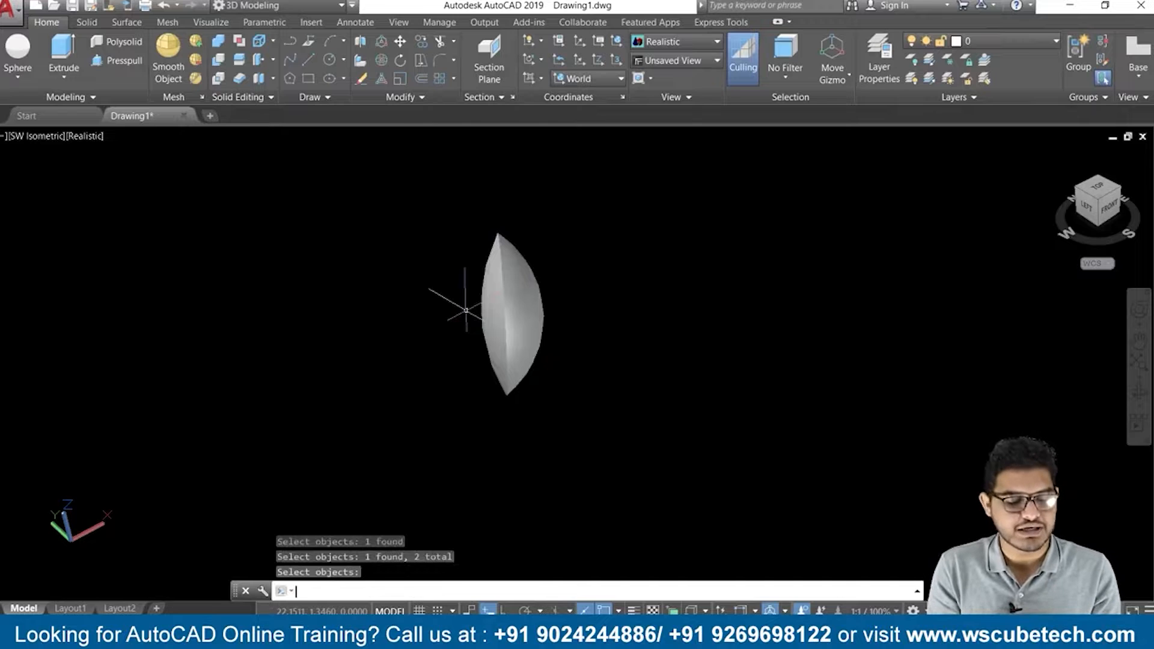
# Erase the lens-shaped solid to clear the drawing
pyautogui.keyDown('shift'); pyautogui.moveTo(703, 329); pyautogui.dragTo(691, 366, button='middle'); pyautogui.keyUp('shift')
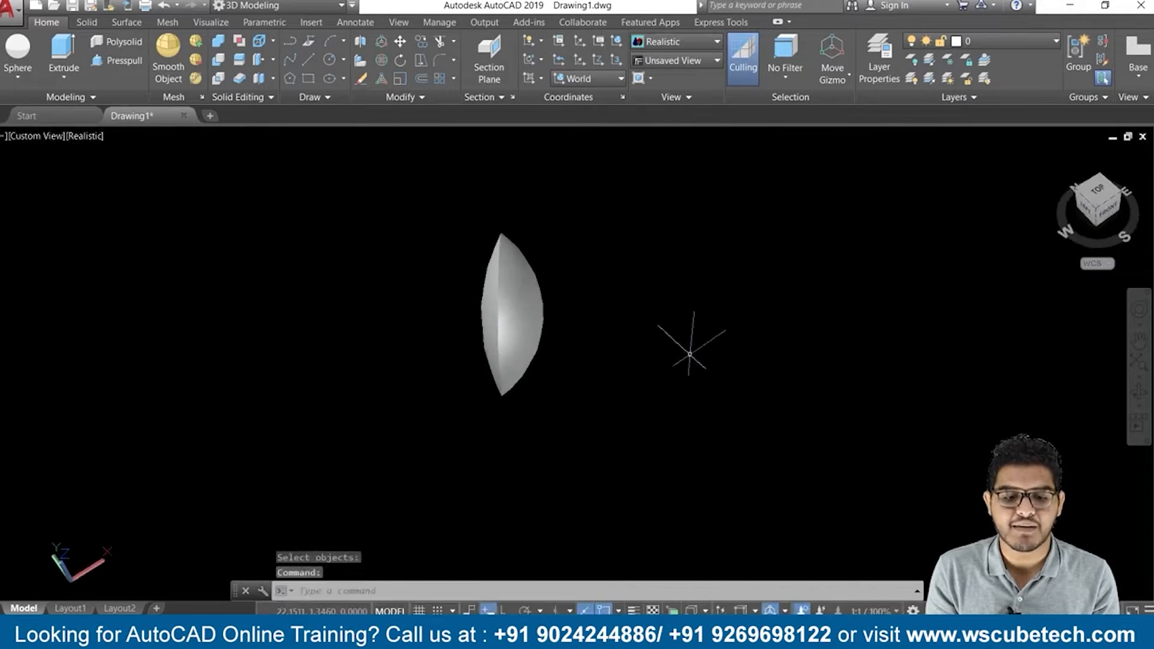
pyautogui.scroll(-1, 678, 359)
pyautogui.keyDown('shift'); pyautogui.moveTo(608, 343); pyautogui.dragTo(582, 327, button='middle'); pyautogui.keyUp('shift')
pyautogui.hotkey('ctrl', 'a')
pyautogui.press('Delete')
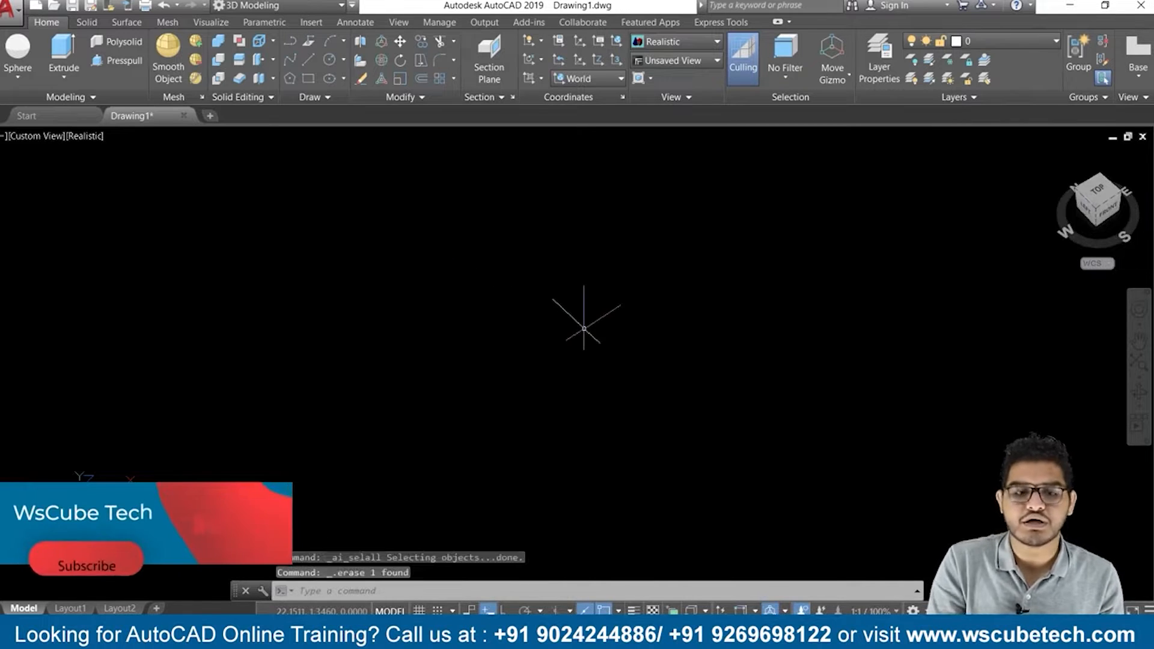
pyautogui.click(17, 75)
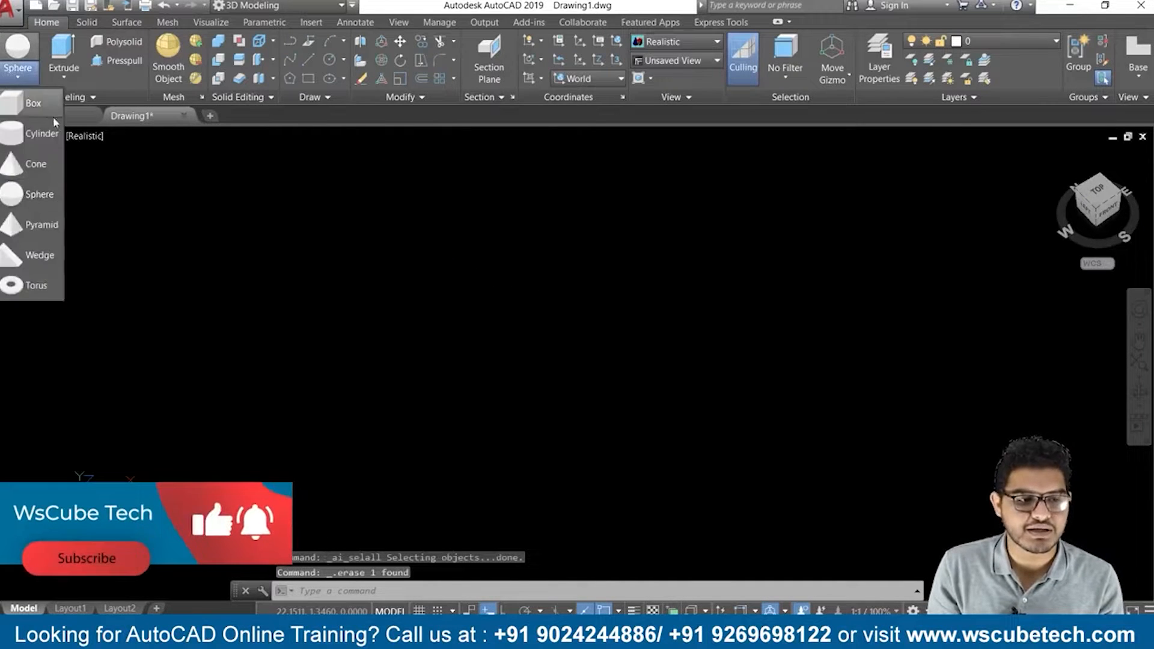
pyautogui.click(36, 110)
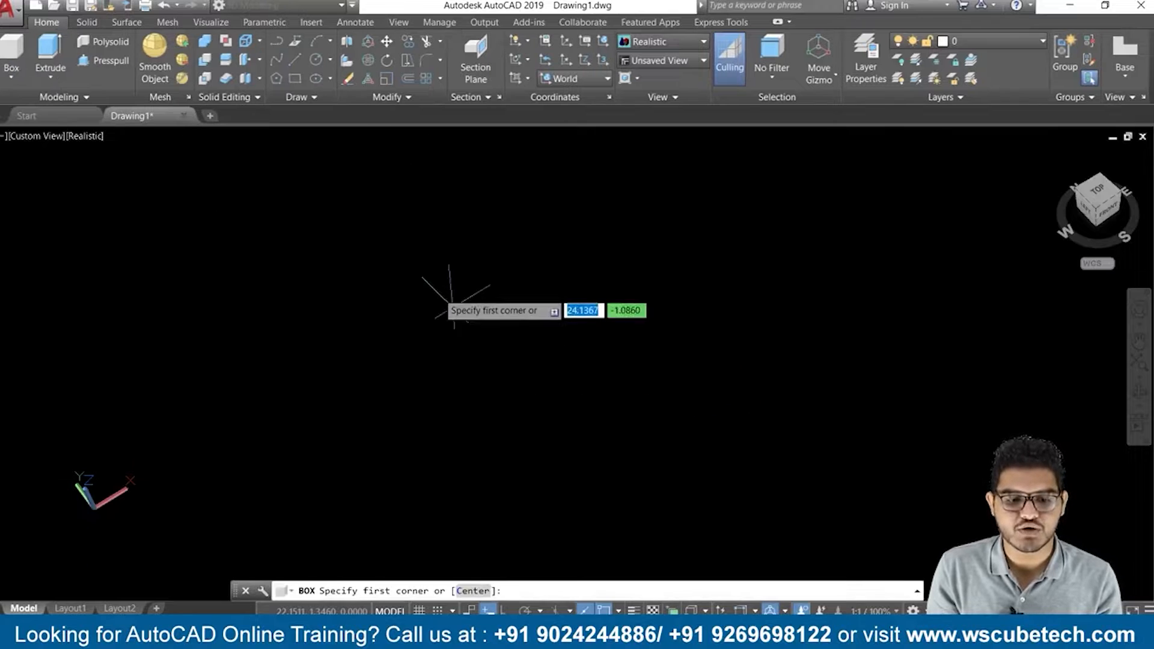
pyautogui.click(432, 280)
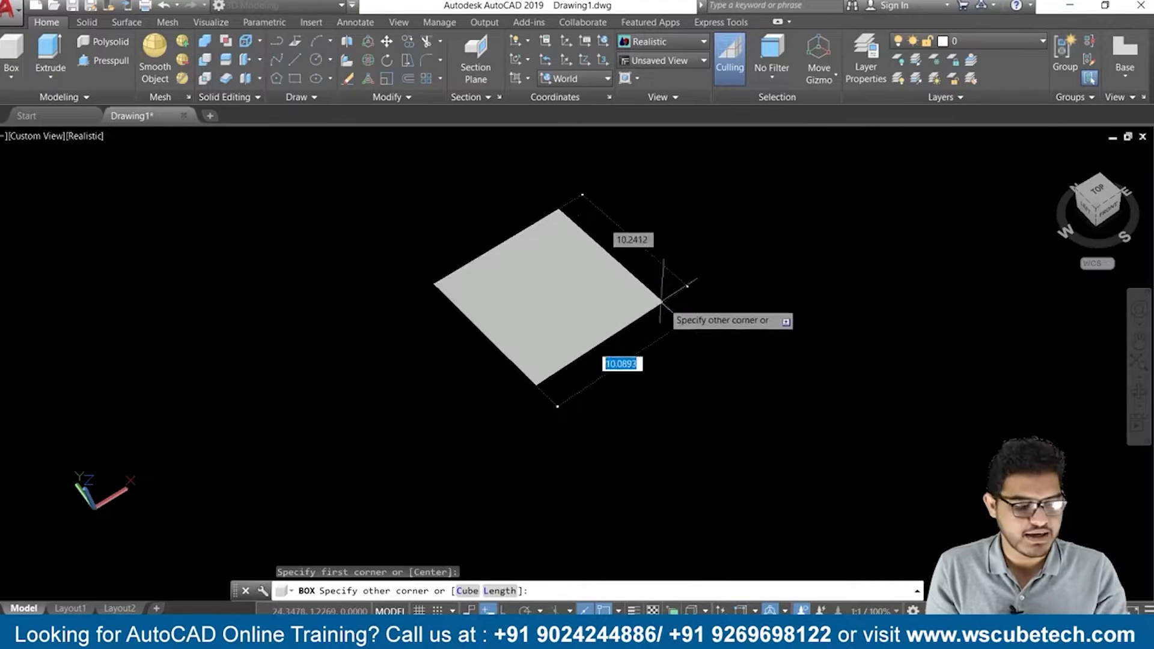
pyautogui.press('Escape')
# Draw a box freehand, placing two opposite corners of its base and extending its height upward
pyautogui.click(1057, 156)
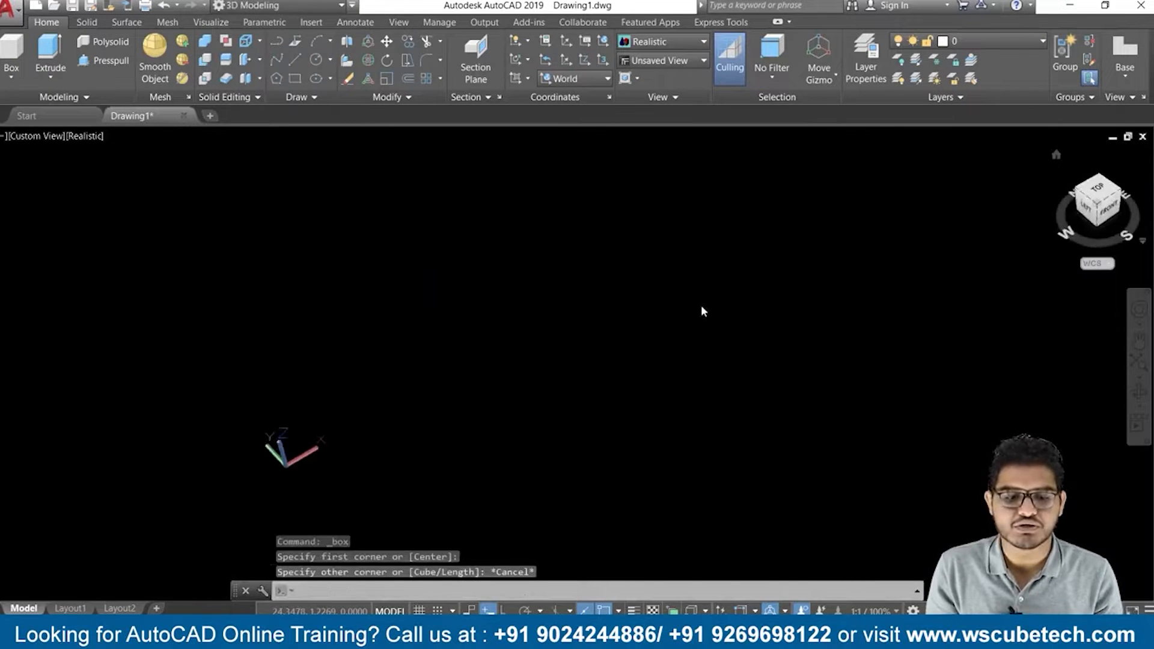
pyautogui.moveTo(962, 280); pyautogui.dragTo(470, 350, button='middle')
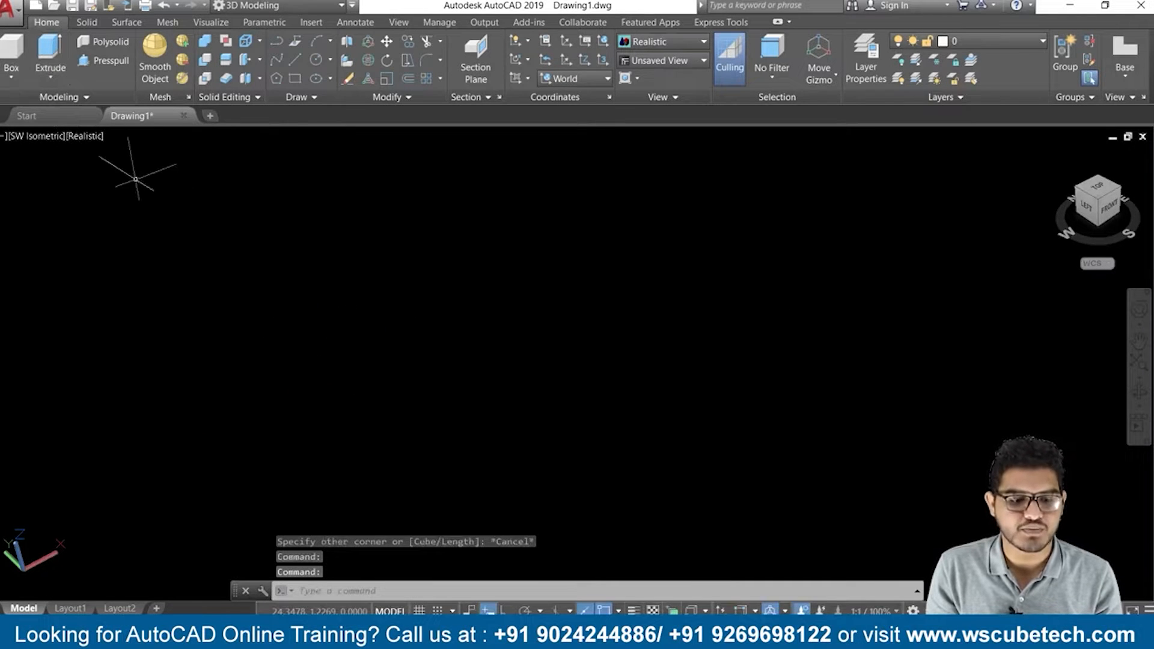
pyautogui.click(12, 53)
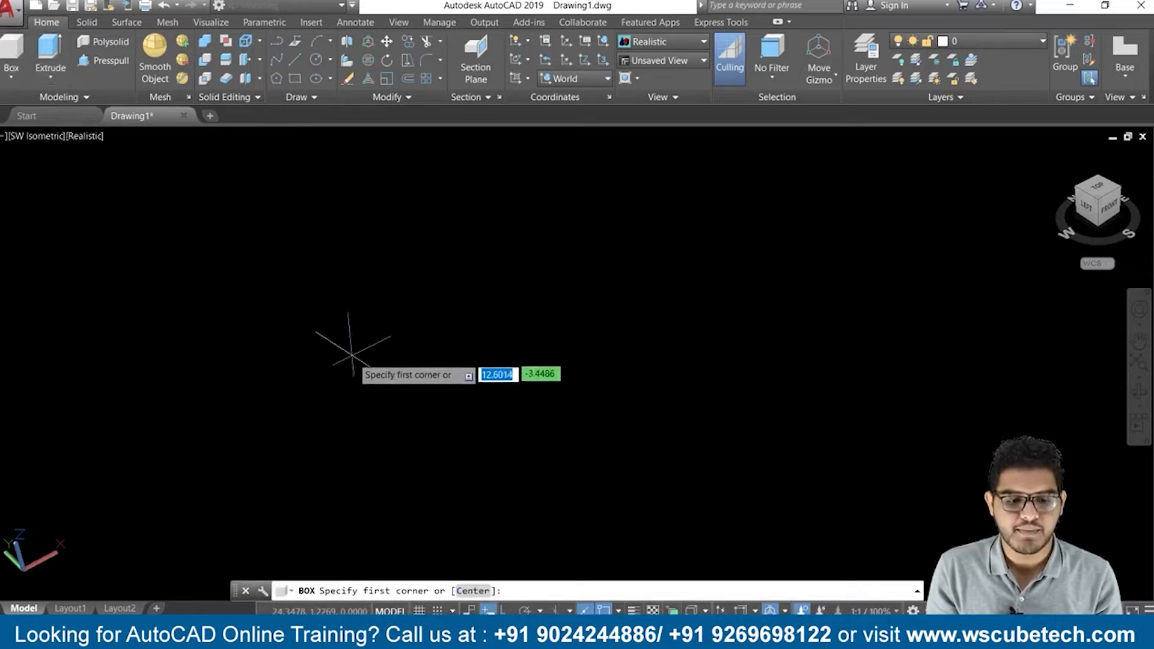
pyautogui.click(352, 379)
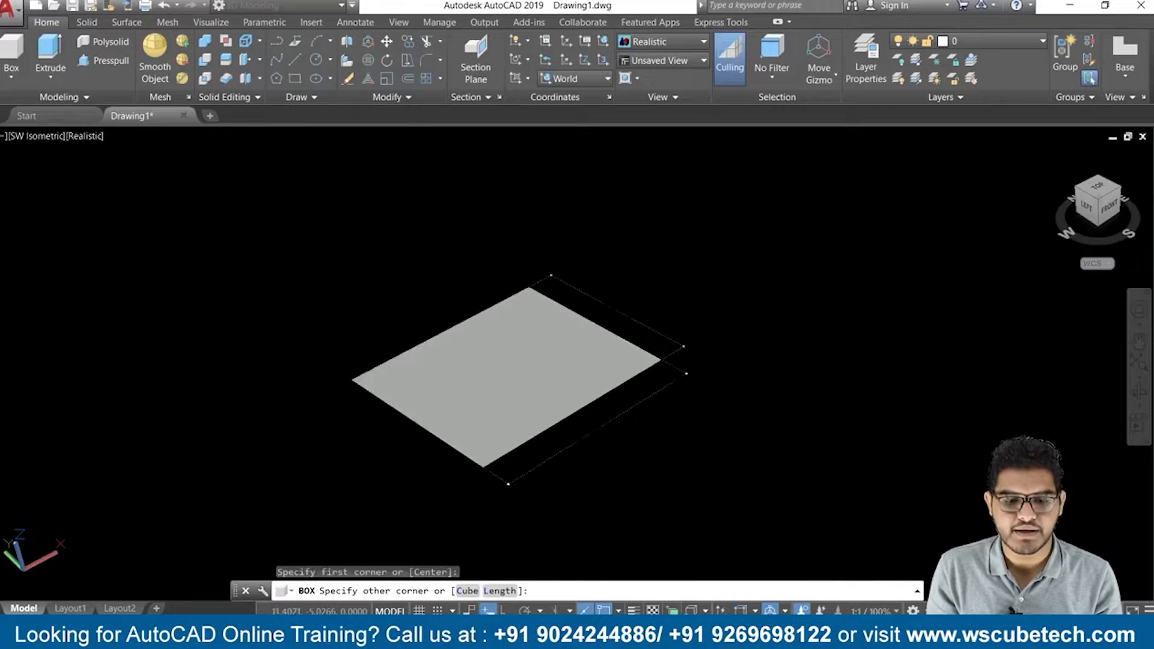
pyautogui.click(661, 360)
pyautogui.click(675, 220)
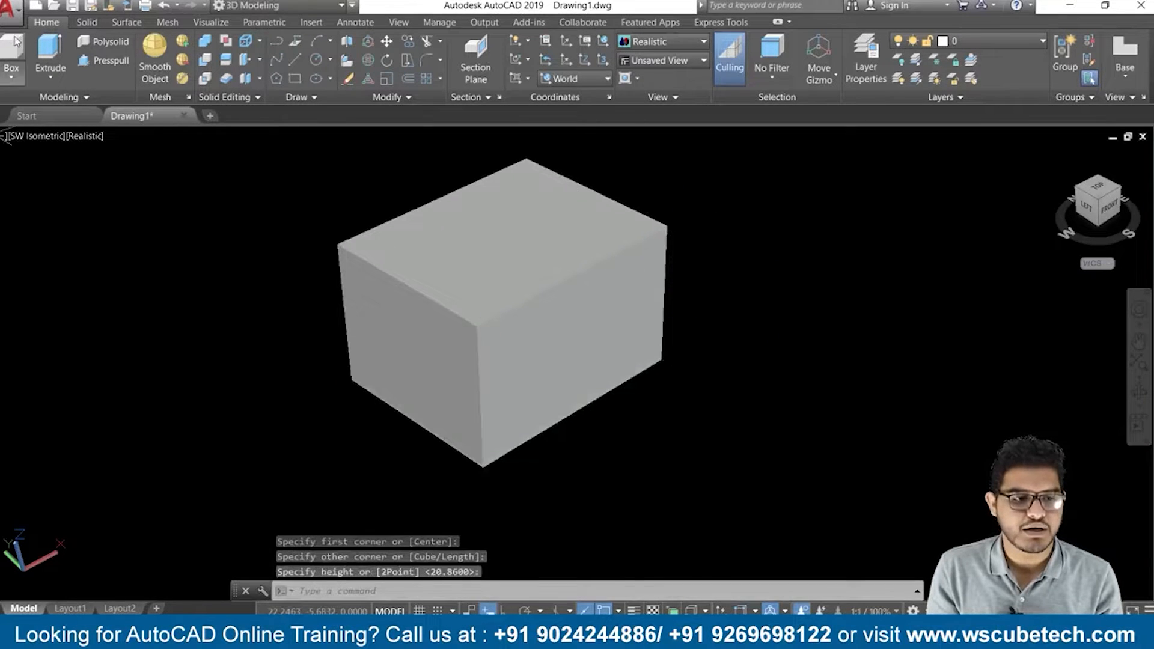
# Draw a sphere with a radius of about 6.7, centred just outside the box so that it overlaps the box
pyautogui.click(9, 79)
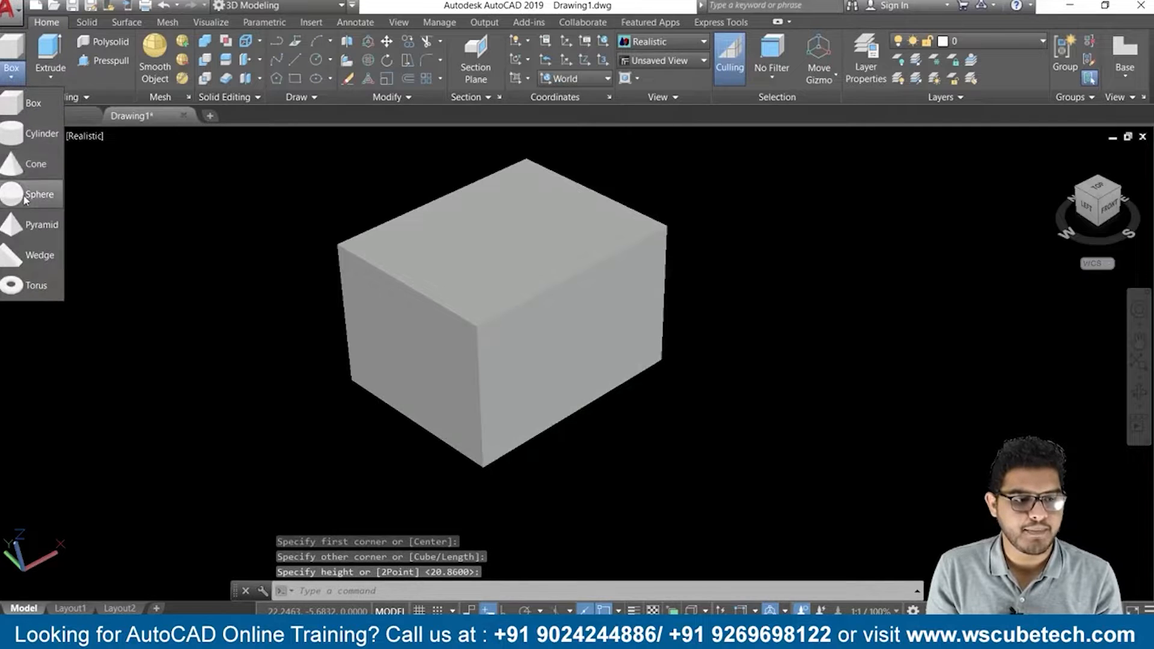
pyautogui.click(23, 178)
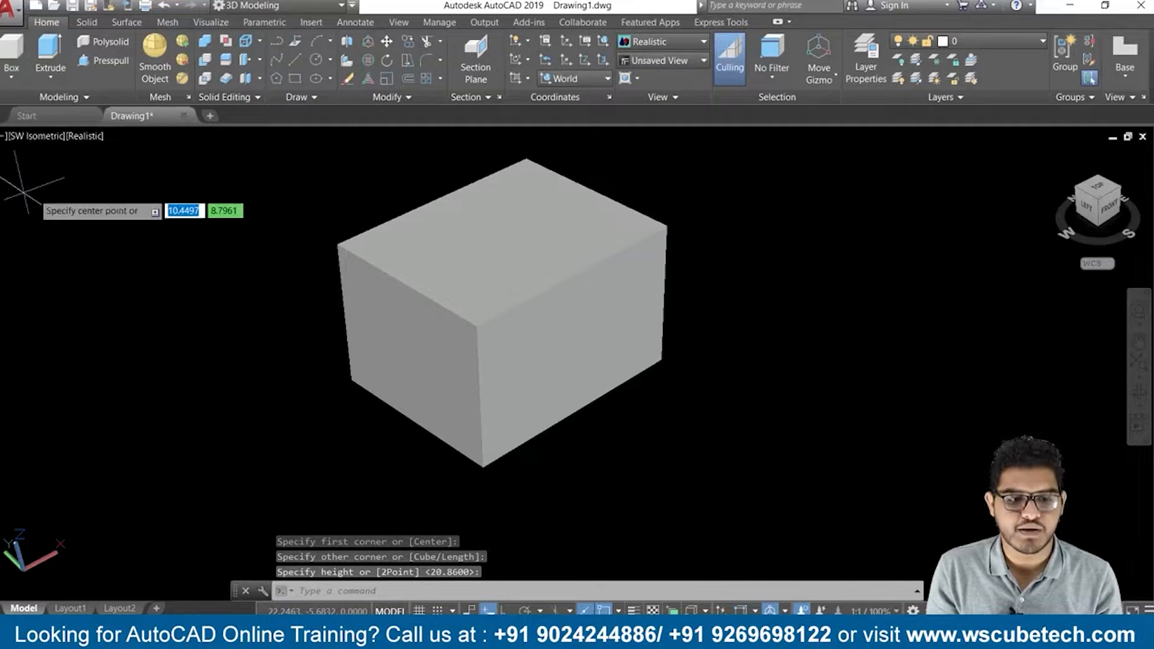
pyautogui.click(719, 288)
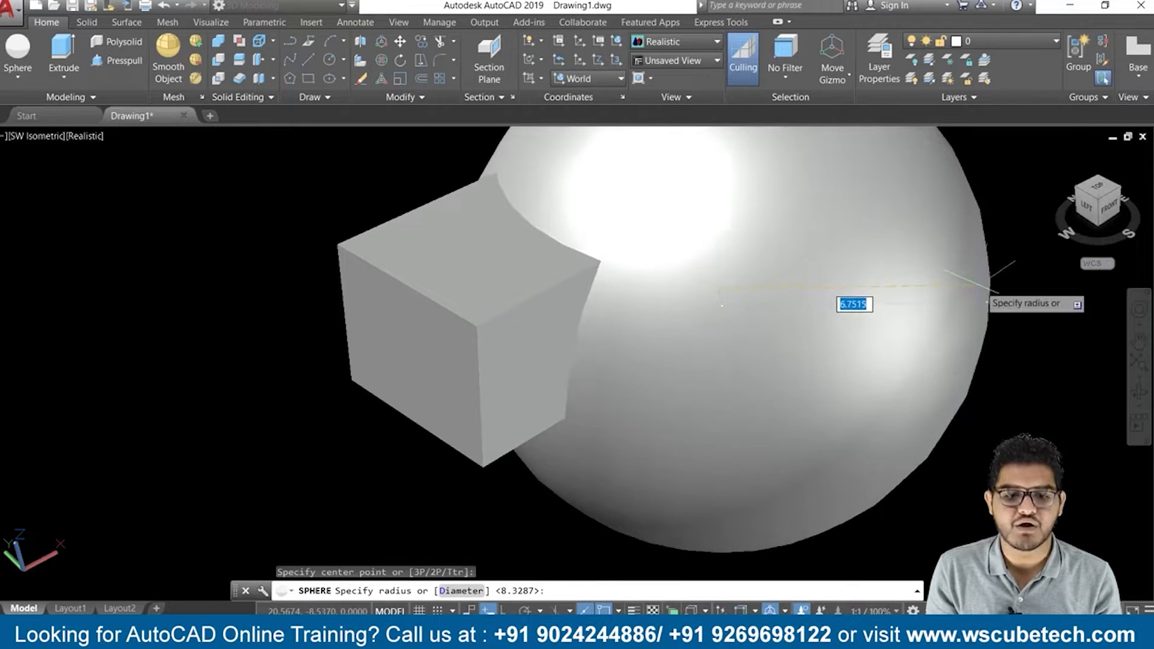
pyautogui.click(976, 285)
pyautogui.scroll(-4, 920, 307)
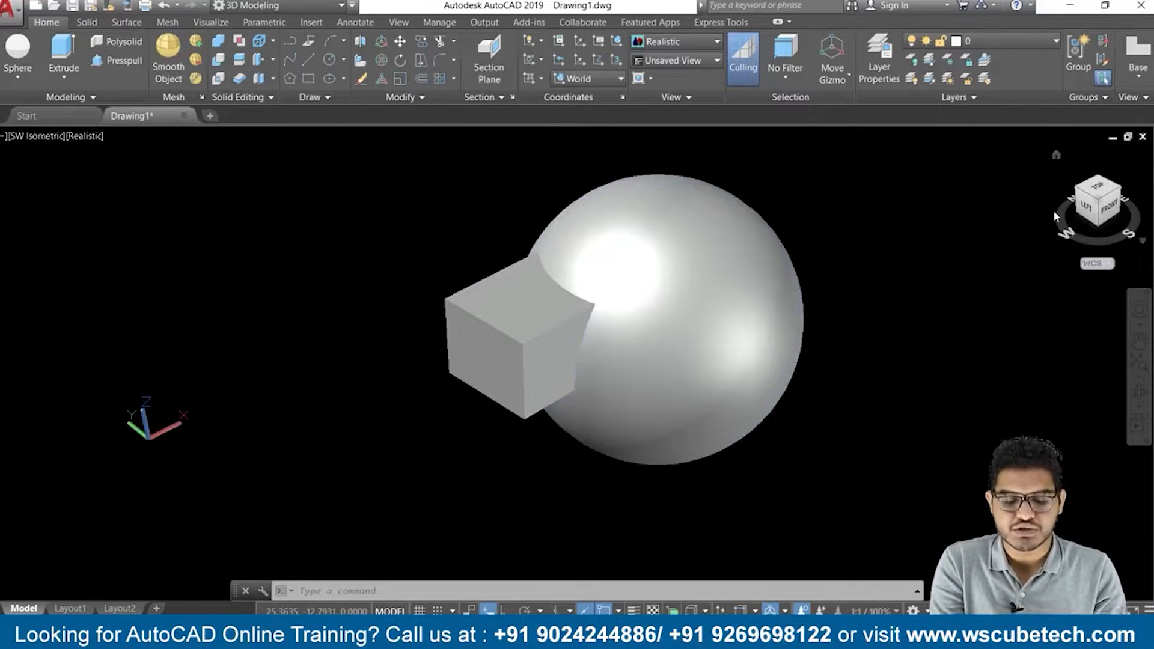
# Intersect the sphere and the box with the INTERSECT command, keeping only the volume they share
pyautogui.write('IN')
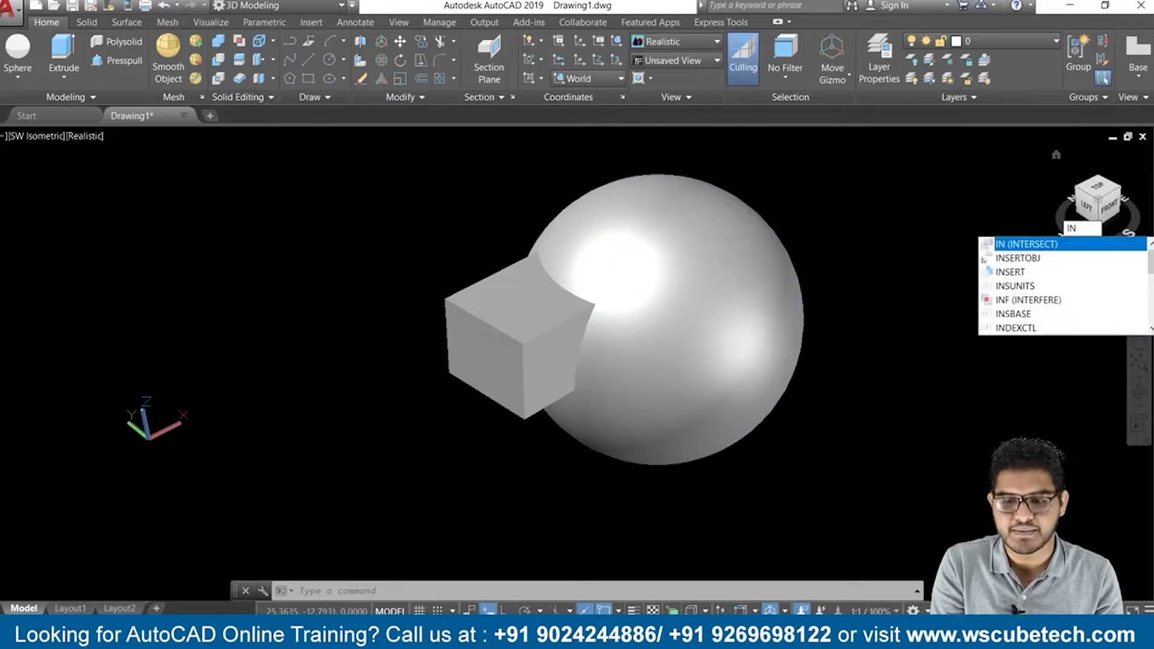
pyautogui.press('Return')
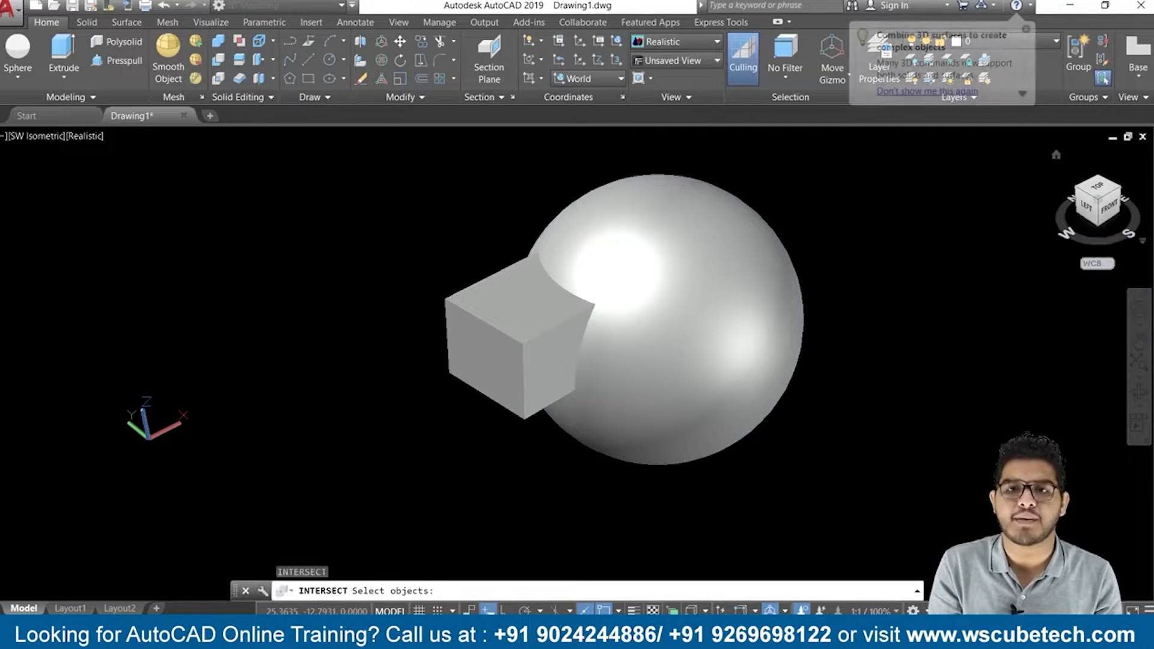
pyautogui.click(1026, 29)
pyautogui.click(701, 320)
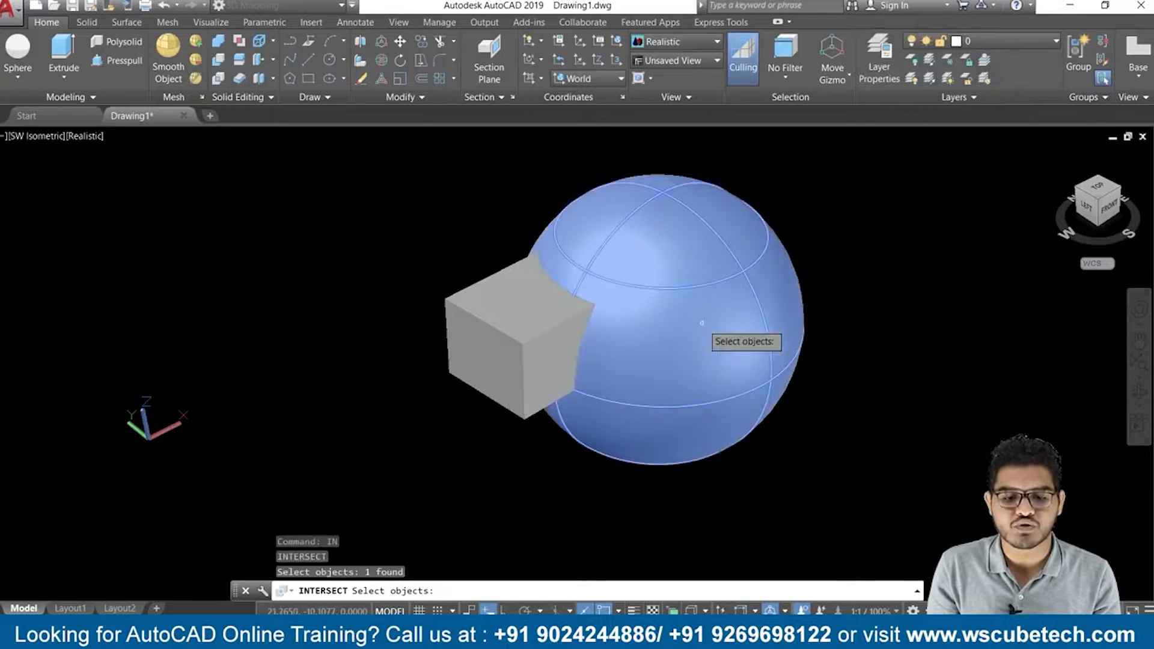
pyautogui.click(557, 350)
pyautogui.press('Return')
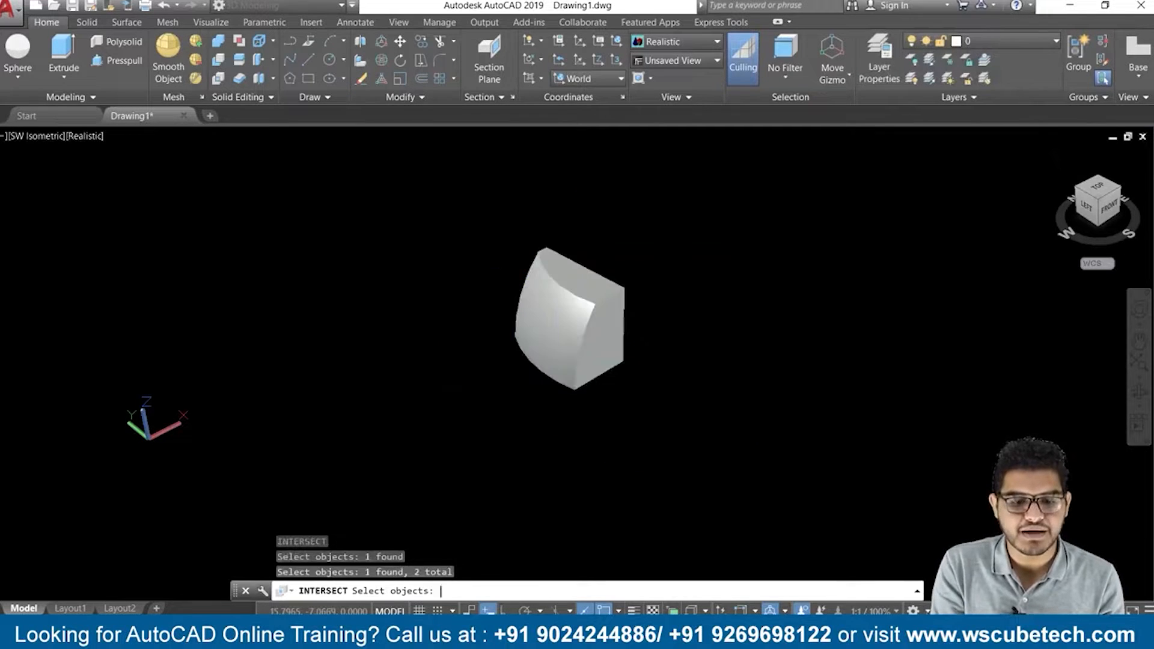
# Erase the solid left from the box and sphere intersection
pyautogui.moveTo(752, 332)
pyautogui.keyDown('shift'); pyautogui.mouseDown(button='middle')
pyautogui.moveTo(634, 360)
pyautogui.moveTo(490, 330)
pyautogui.moveTo(449, 309)
pyautogui.moveTo(575, 425)
pyautogui.moveTo(755, 369)
pyautogui.moveTo(750, 317)
pyautogui.moveTo(734, 323)
pyautogui.mouseUp(button='middle'); pyautogui.keyUp('shift')
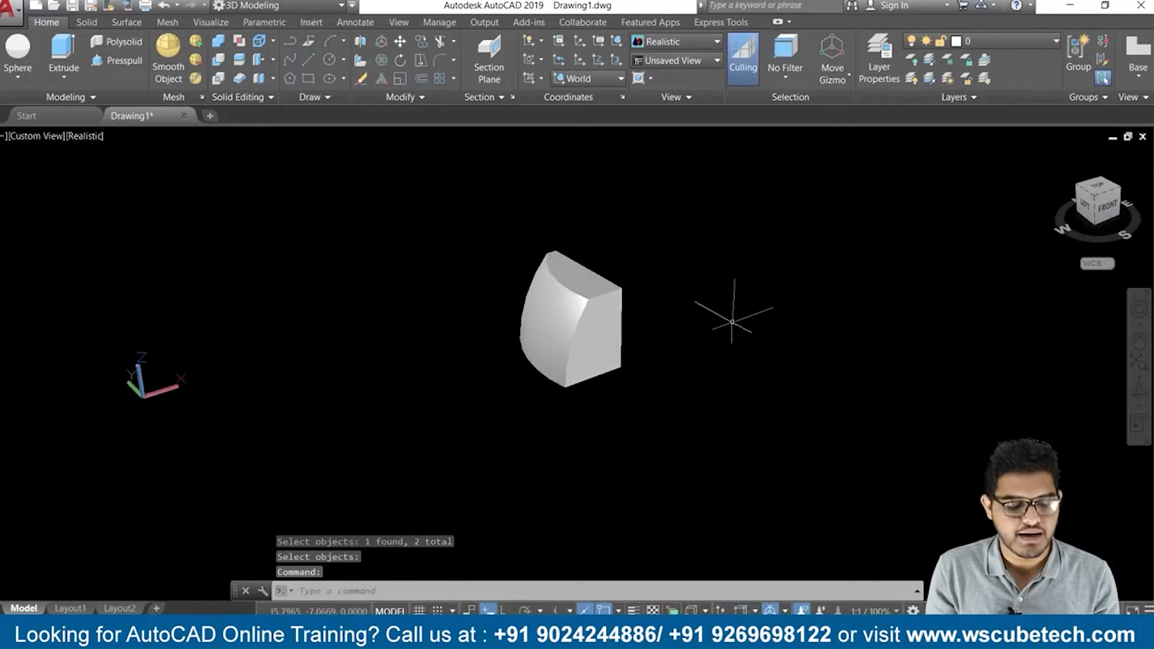
pyautogui.hotkey('ctrl', 'a')
pyautogui.press('Delete')
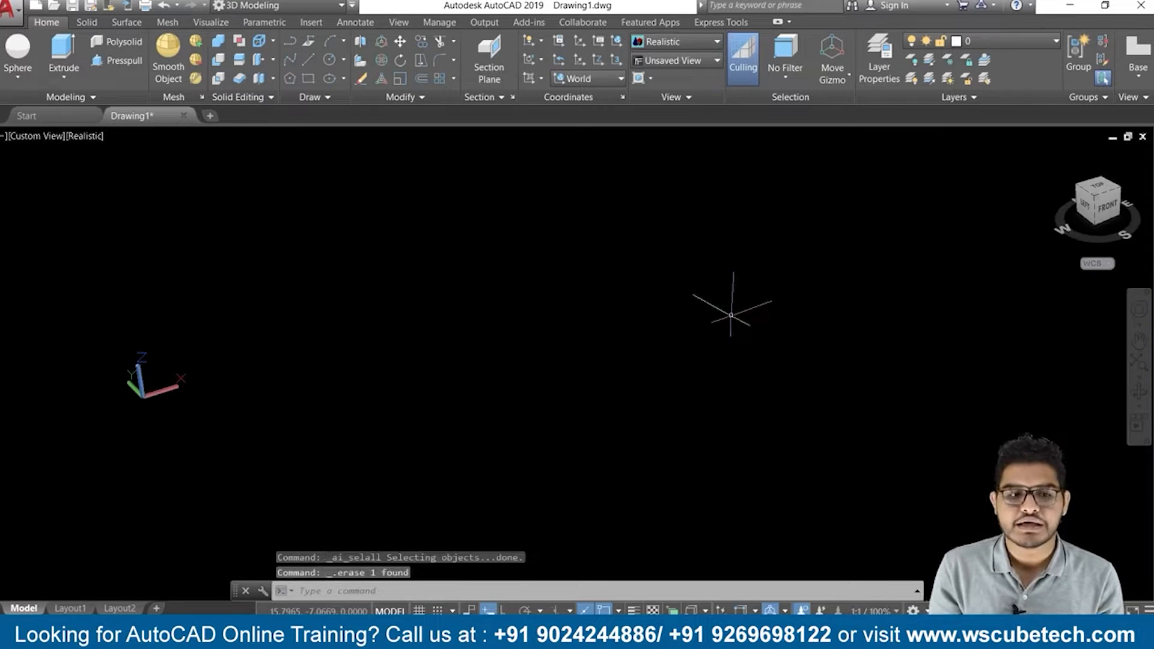
pyautogui.click(16, 73)
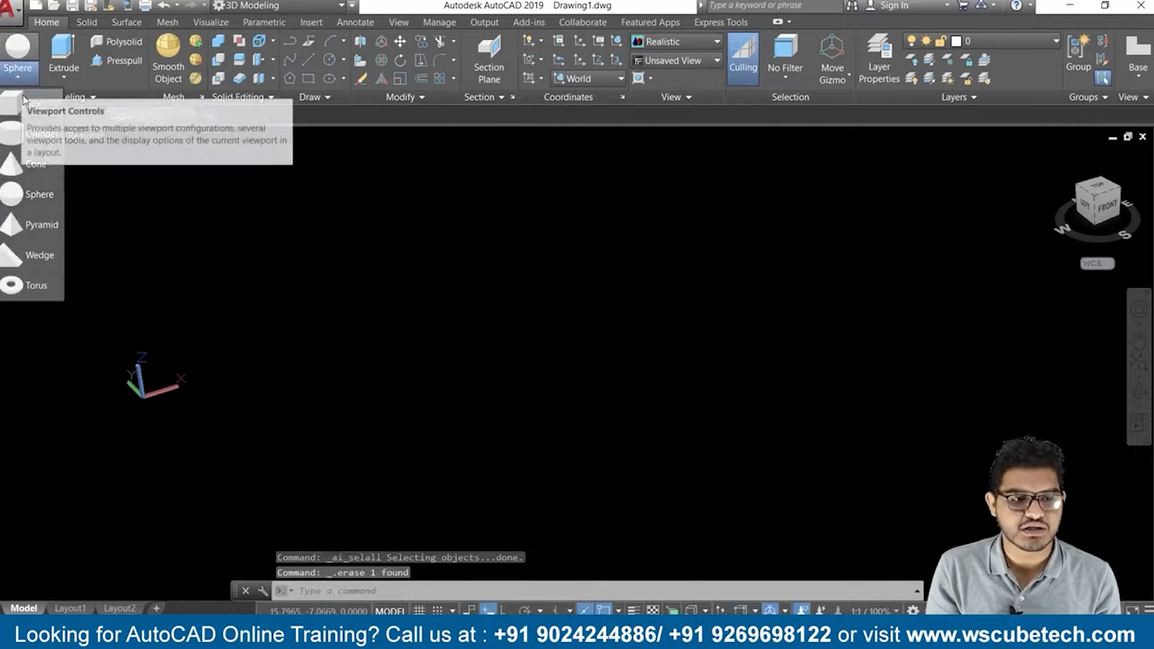
pyautogui.click(29, 195)
pyautogui.click(430, 277)
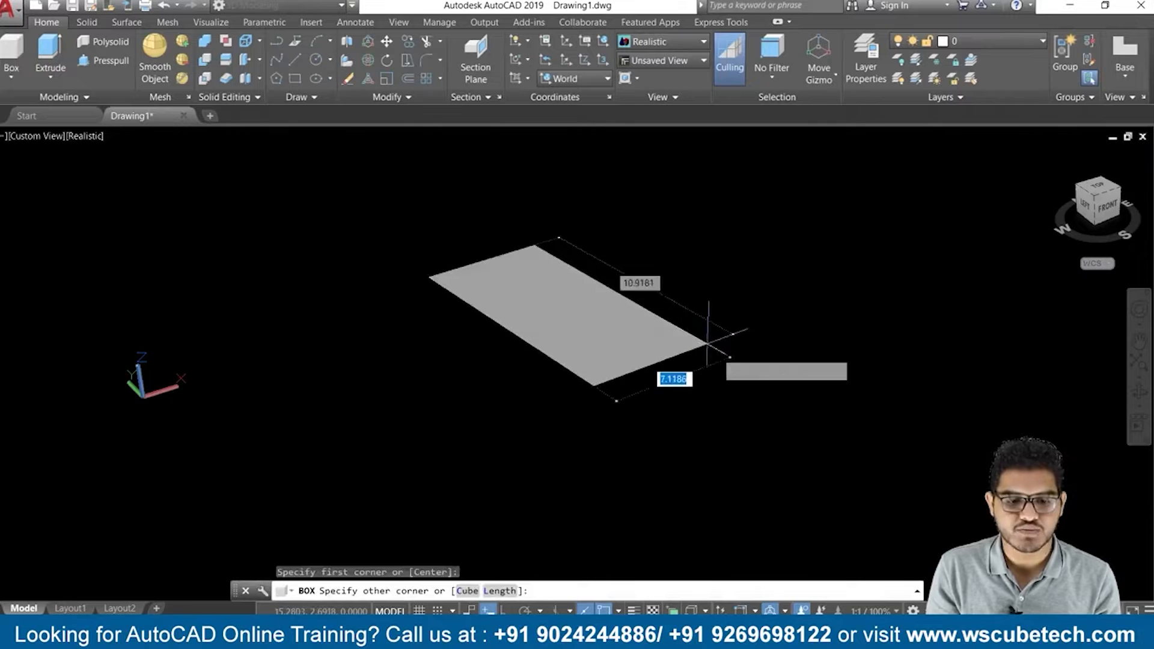
pyautogui.press('Escape')
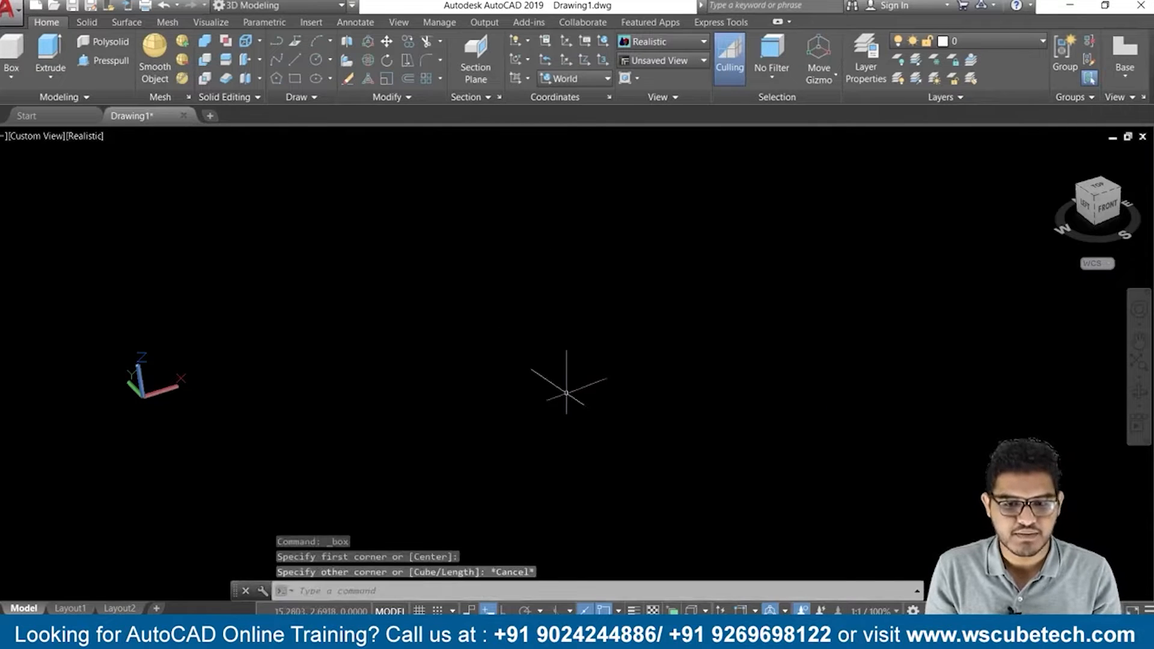
# Draw an elongated box freehand in the home isometric view, with a height of about 0.56
pyautogui.moveTo(566, 393); pyautogui.dragTo(562, 422, button='middle')
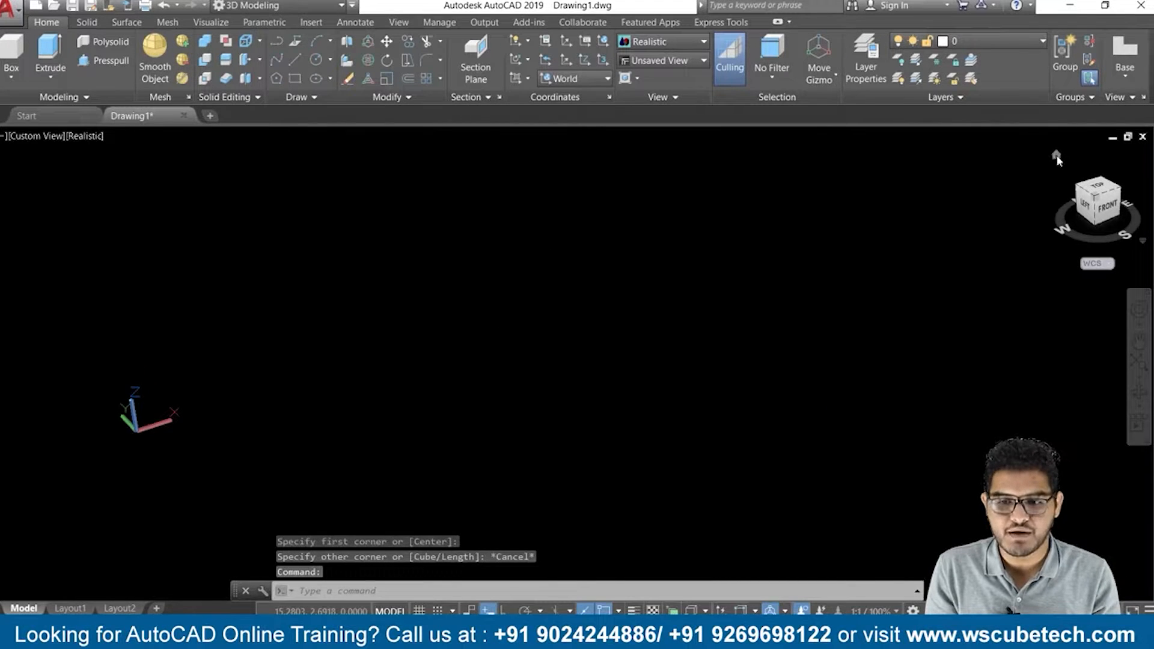
pyautogui.click(1057, 155)
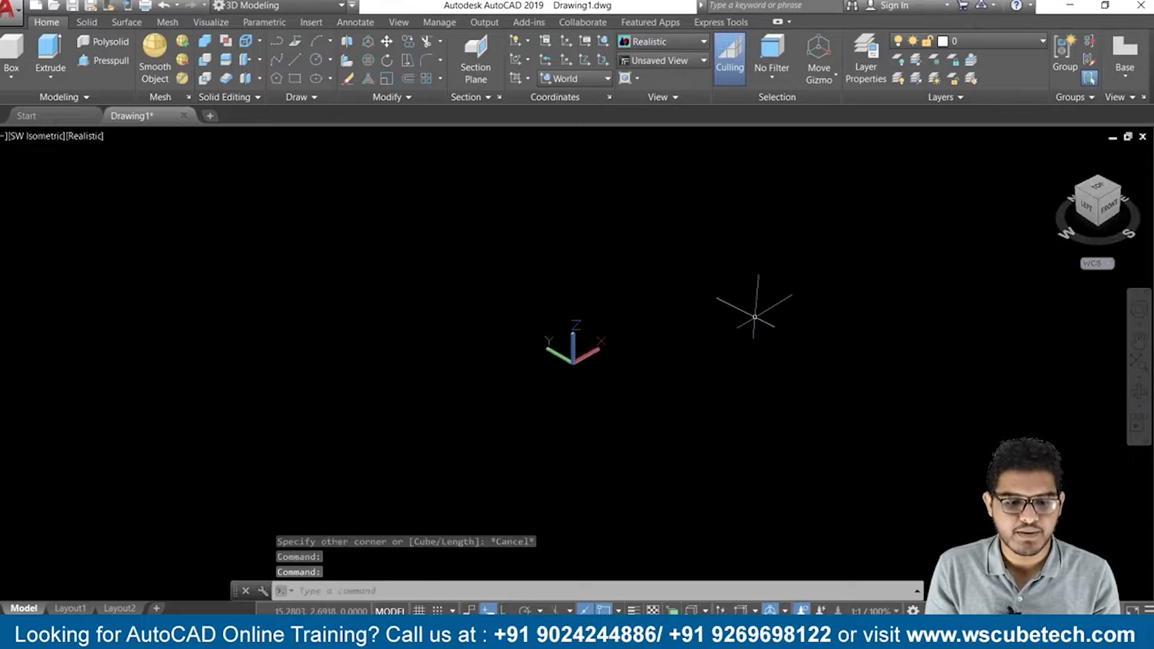
pyautogui.moveTo(755, 317); pyautogui.dragTo(595, 373, button='middle')
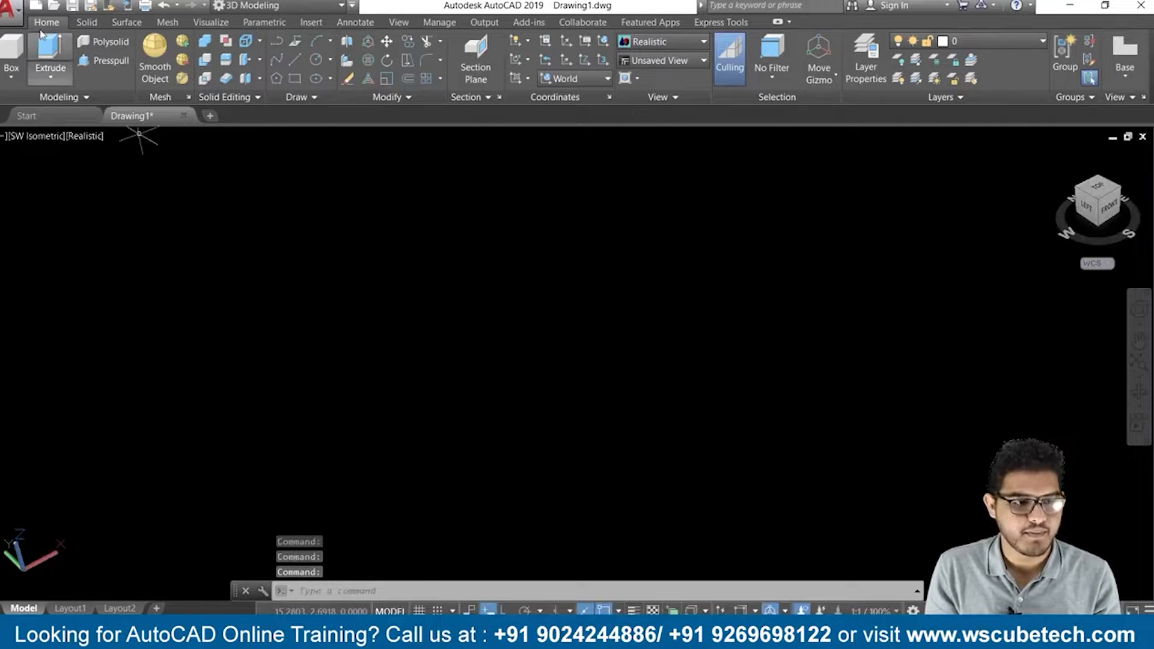
pyautogui.click(11, 57)
pyautogui.click(392, 404)
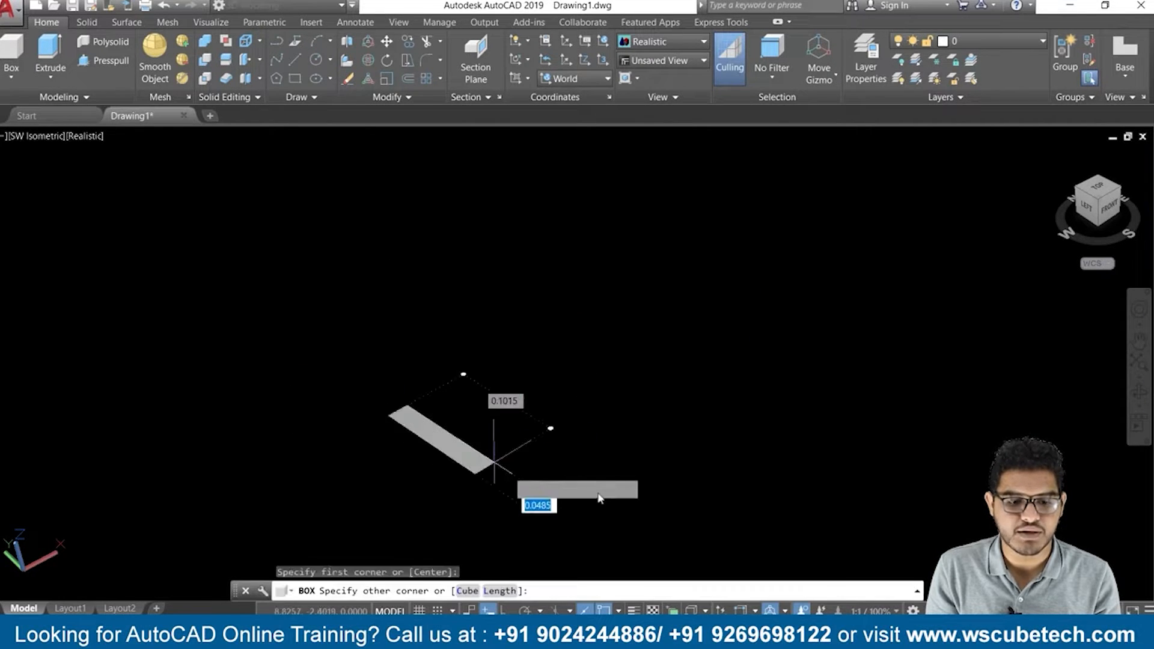
pyautogui.click(612, 476)
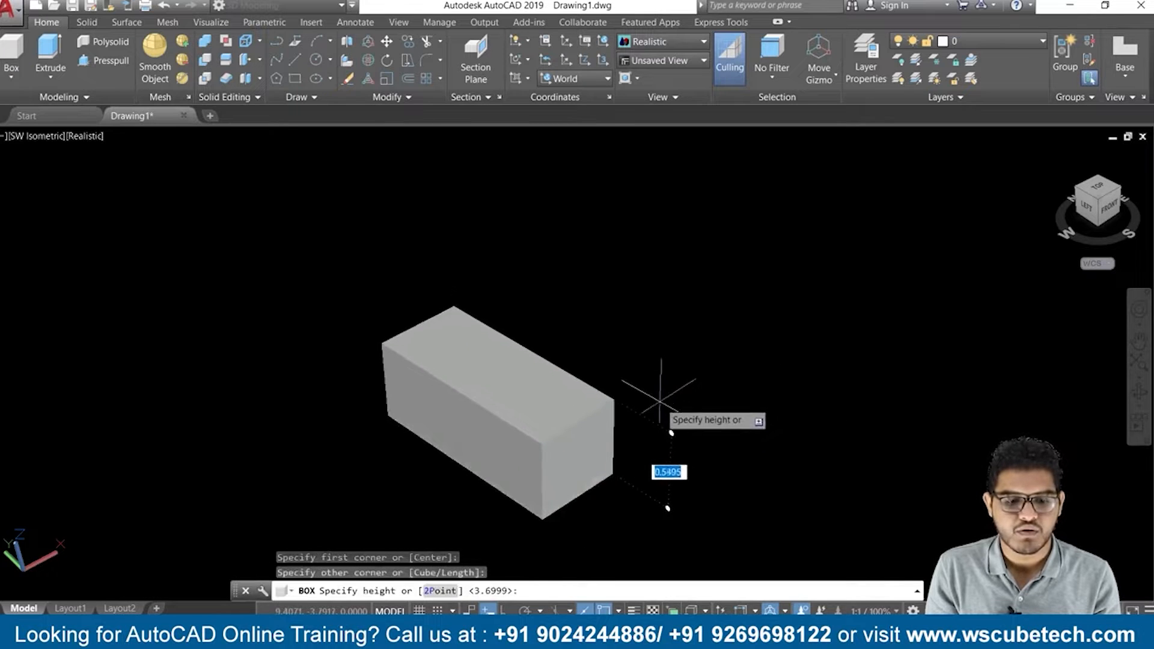
pyautogui.click(665, 387)
# Draw a second box about 0.66 high, starting its base at the first box's lower right corner so the two touch
pyautogui.click(12, 82)
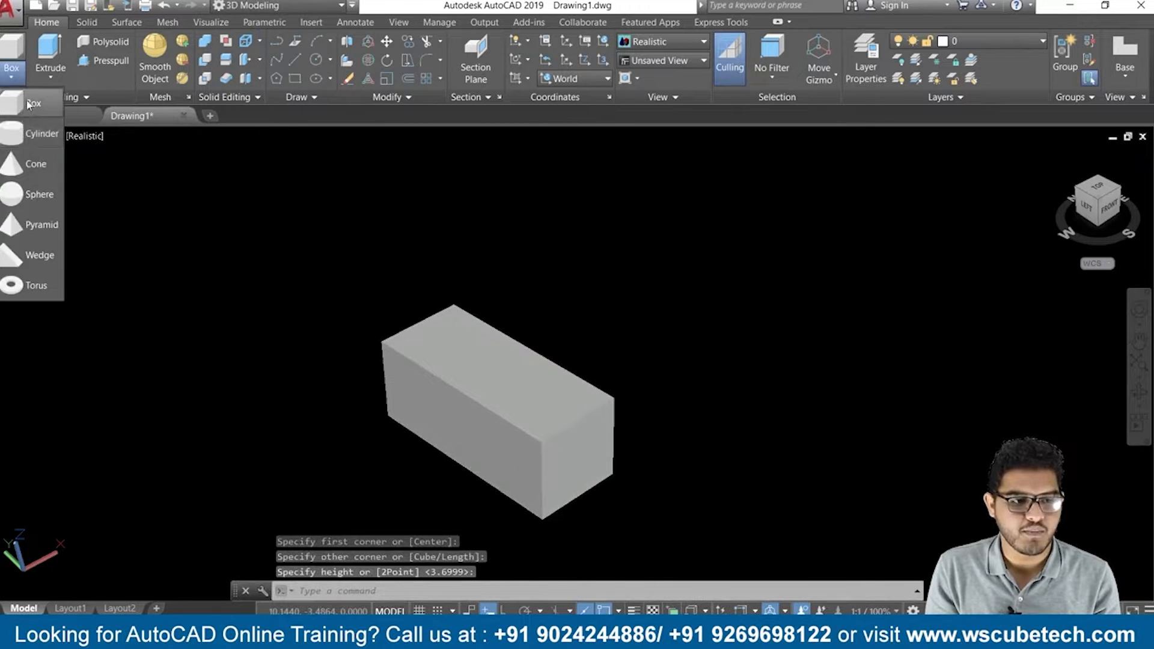
pyautogui.click(30, 100)
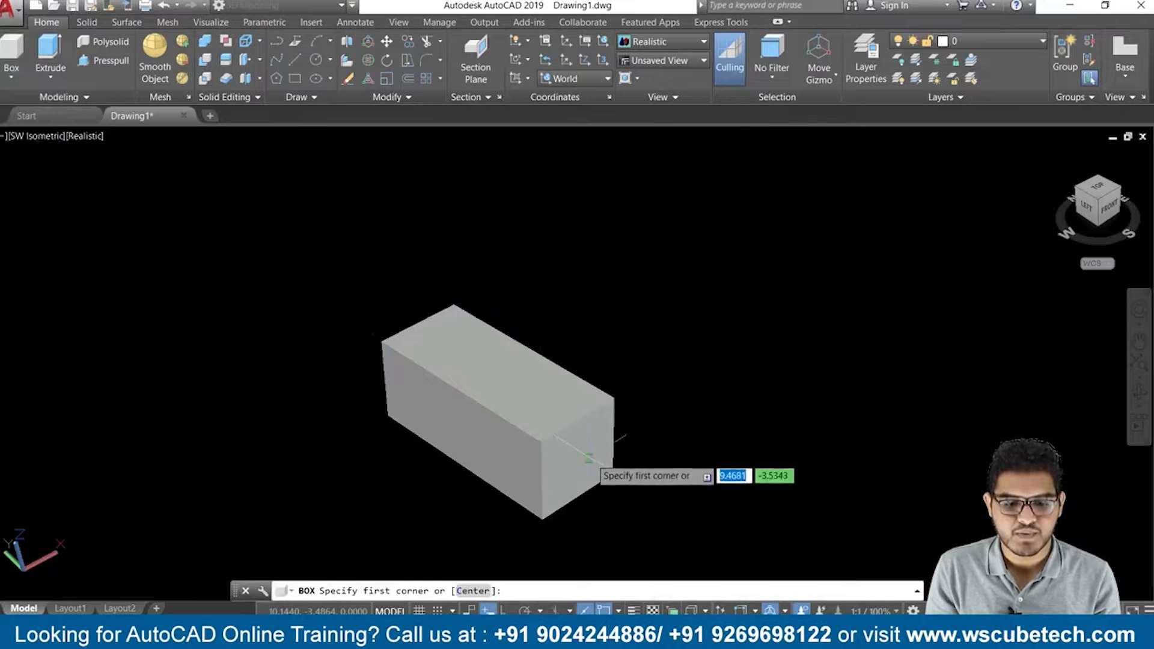
pyautogui.click(614, 474)
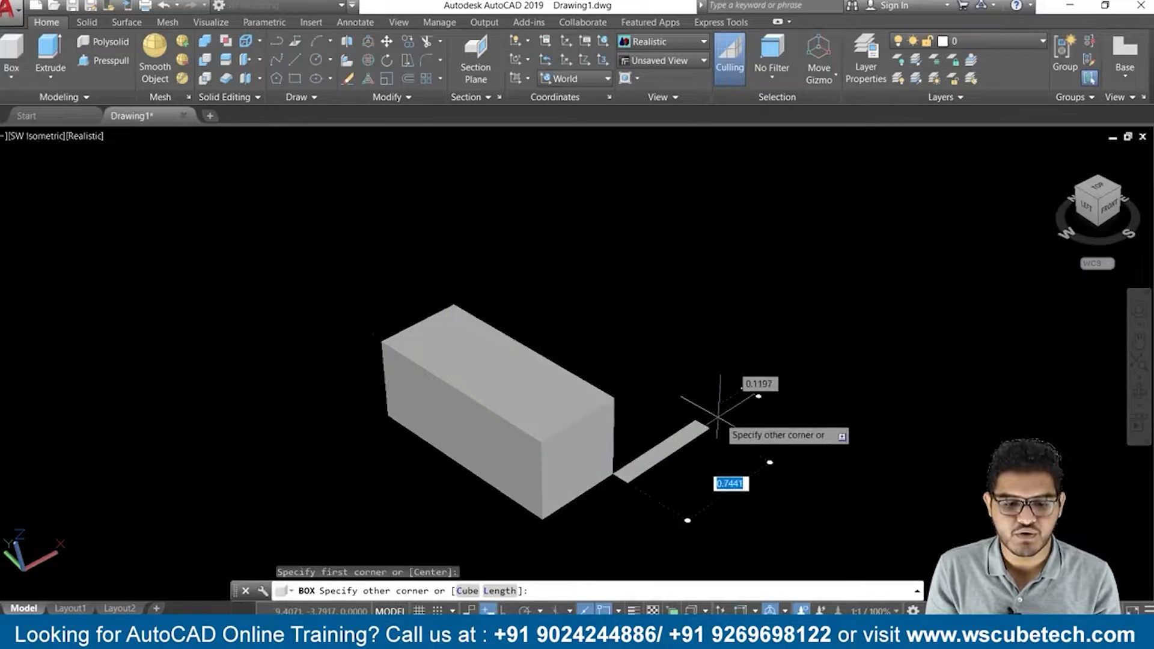
pyautogui.click(818, 462)
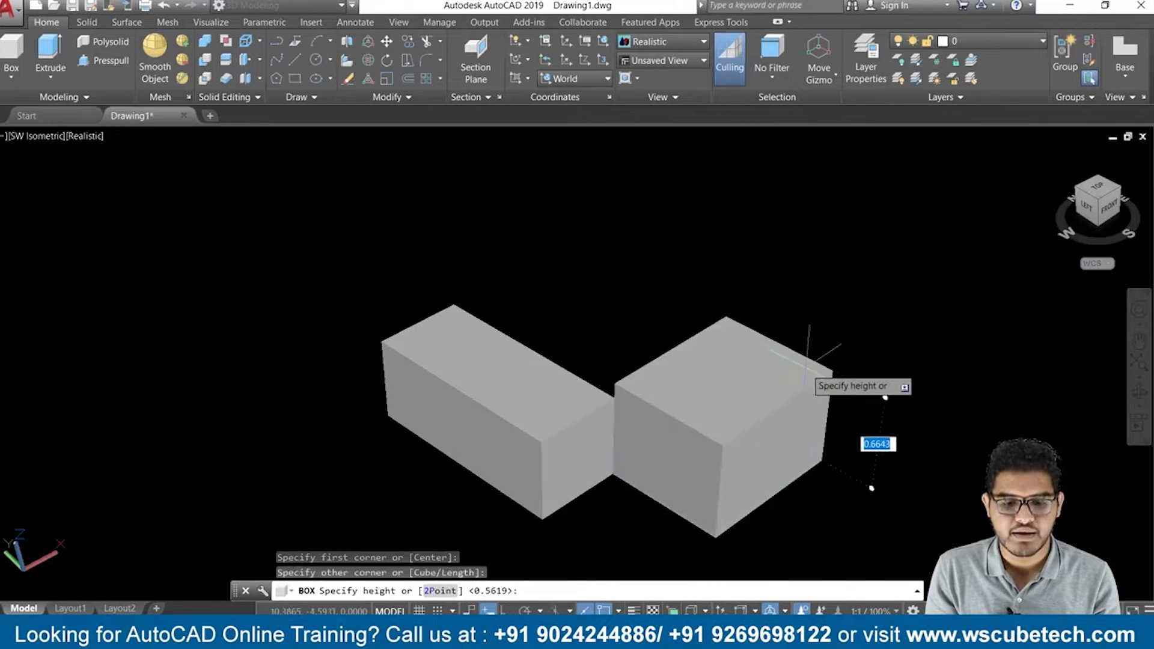
pyautogui.click(883, 421)
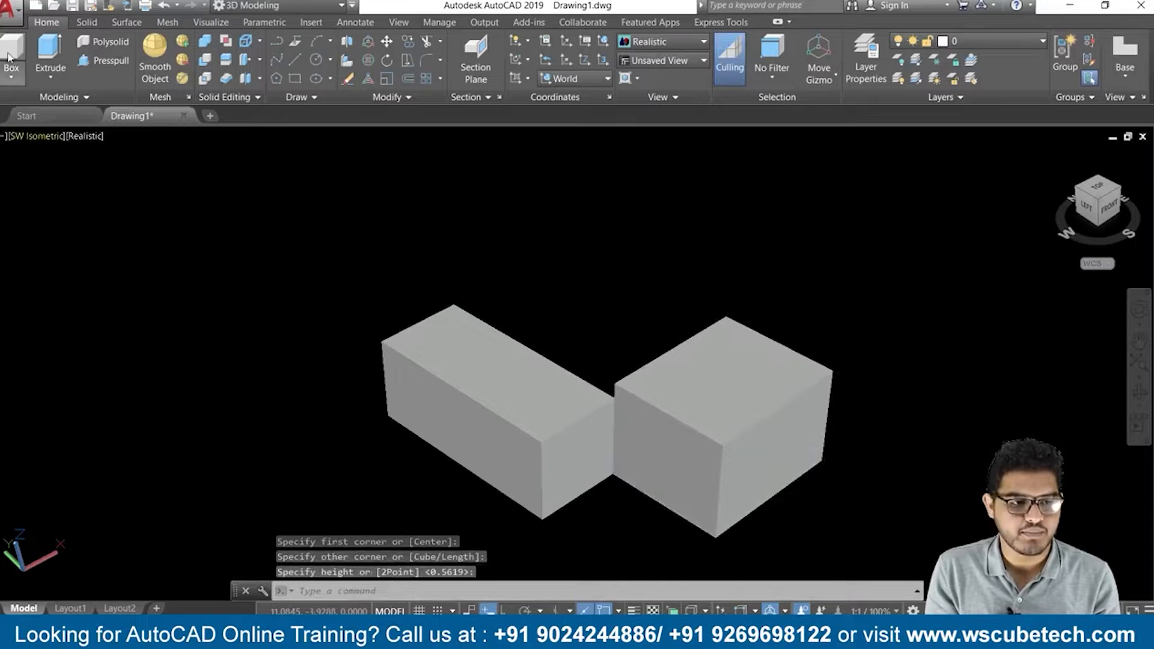
# Draw a third, taller box freehand from the first box's lower front edge so that it overlaps both existing boxes
pyautogui.click(11, 75)
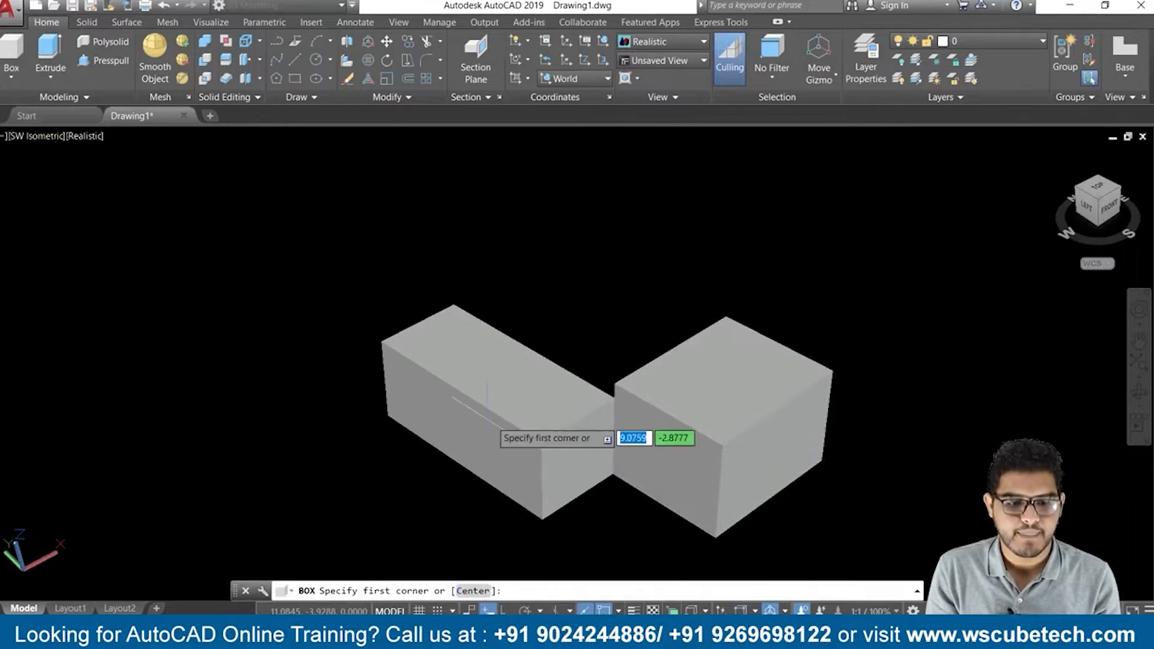
pyautogui.click(431, 449)
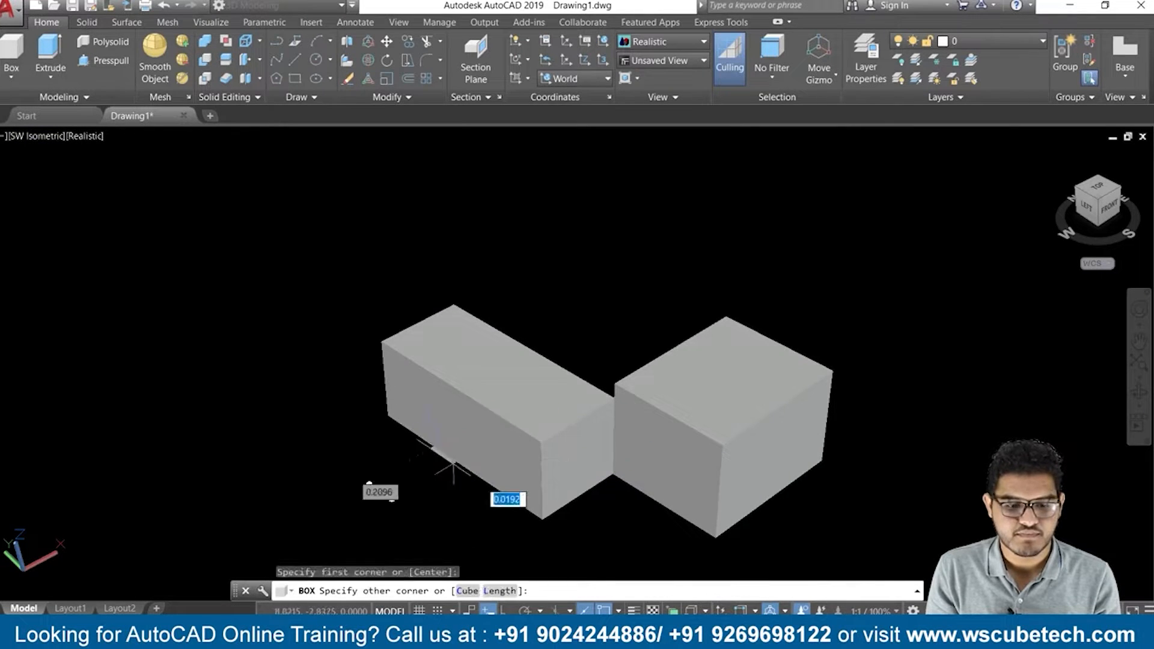
pyautogui.click(524, 516)
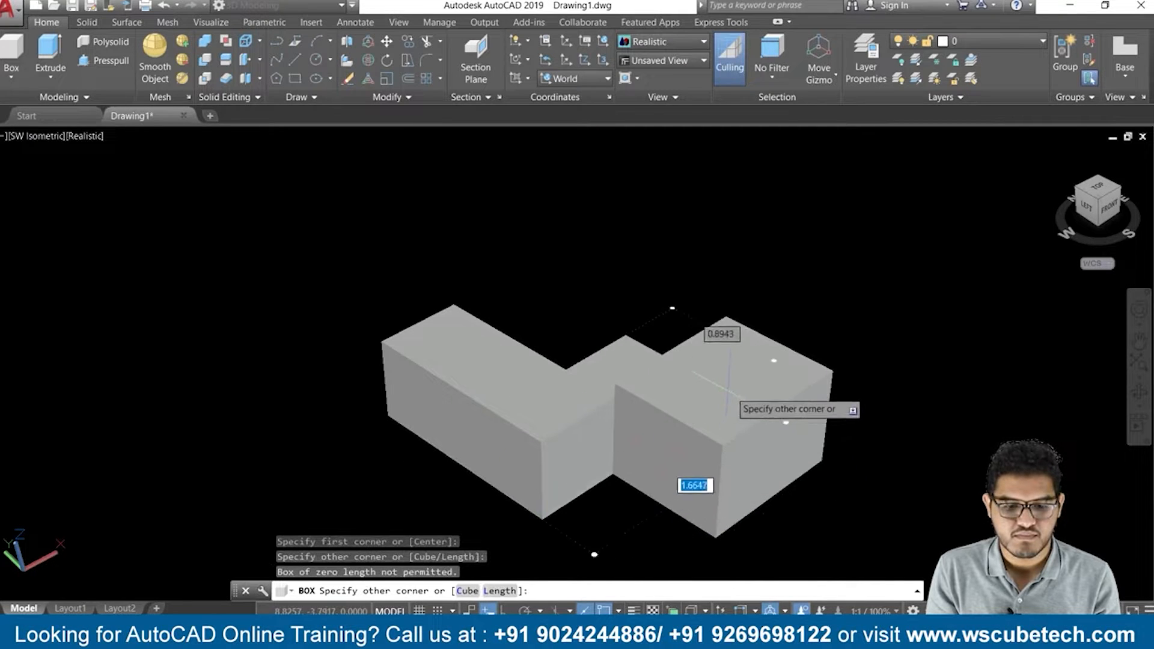
pyautogui.click(758, 388)
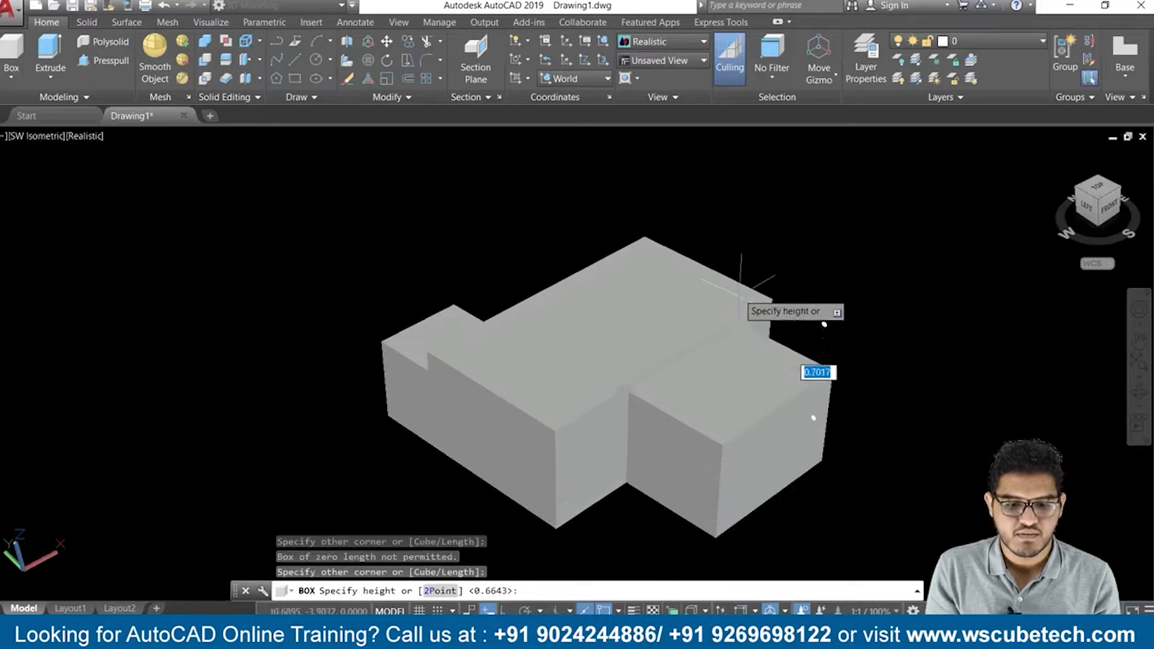
pyautogui.click(747, 265)
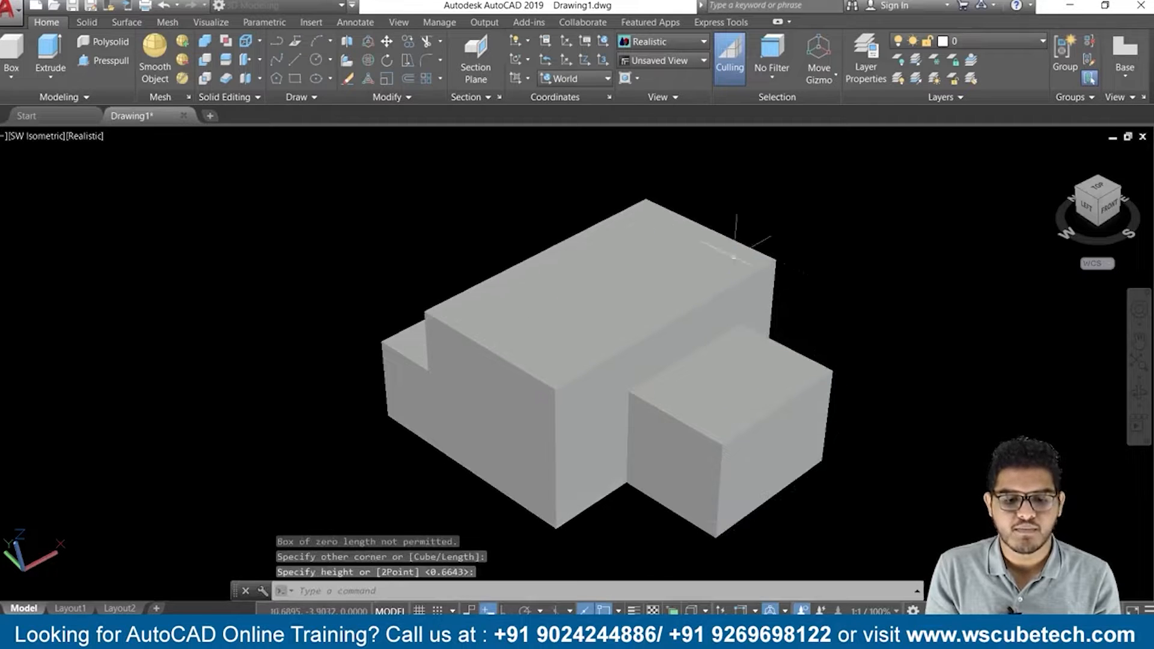
# Try to intersect all three boxes with the INTERSECT command
pyautogui.keyDown('shift'); pyautogui.moveTo(857, 382); pyautogui.dragTo(634, 410, button='middle'); pyautogui.keyUp('shift')
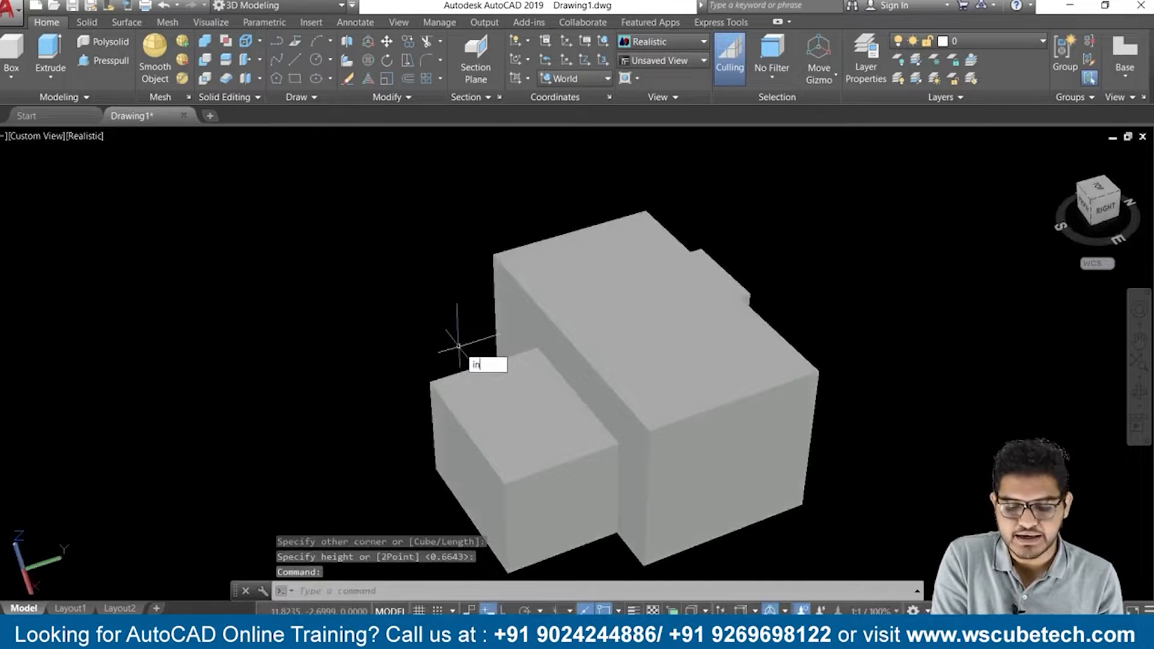
pyautogui.press('Return')
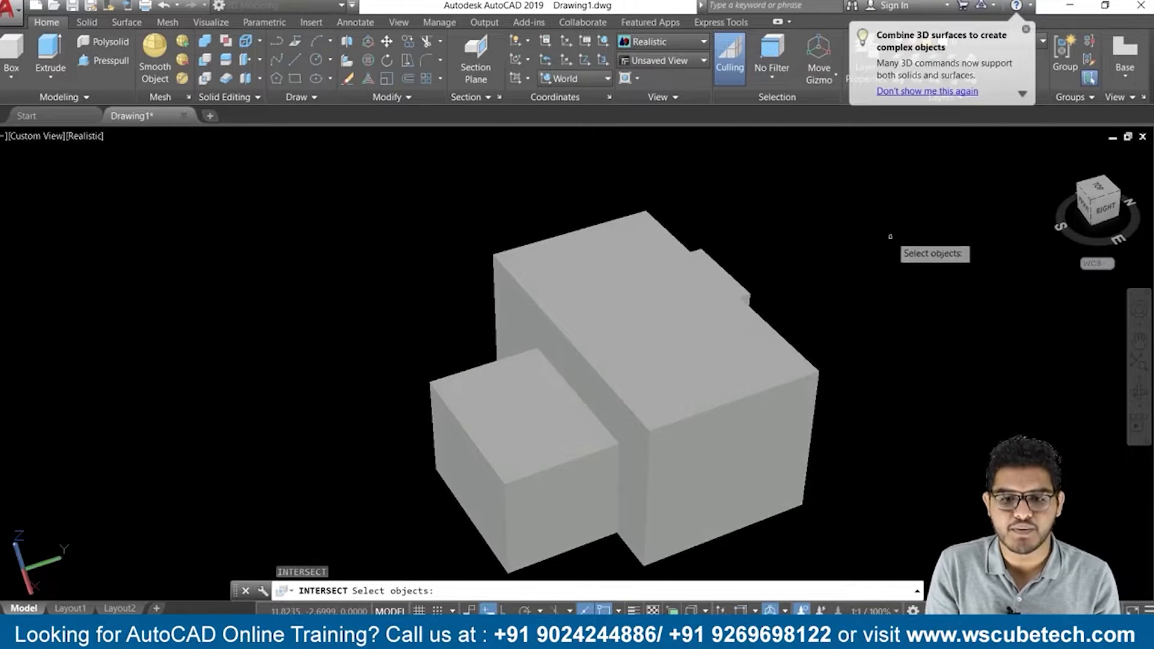
pyautogui.click(1026, 30)
pyautogui.moveTo(905, 361)
pyautogui.mouseDown(button='middle')
pyautogui.moveTo(886, 363)
pyautogui.moveTo(860, 325)
pyautogui.moveTo(915, 381)
pyautogui.moveTo(907, 373)
pyautogui.mouseUp(button='middle')
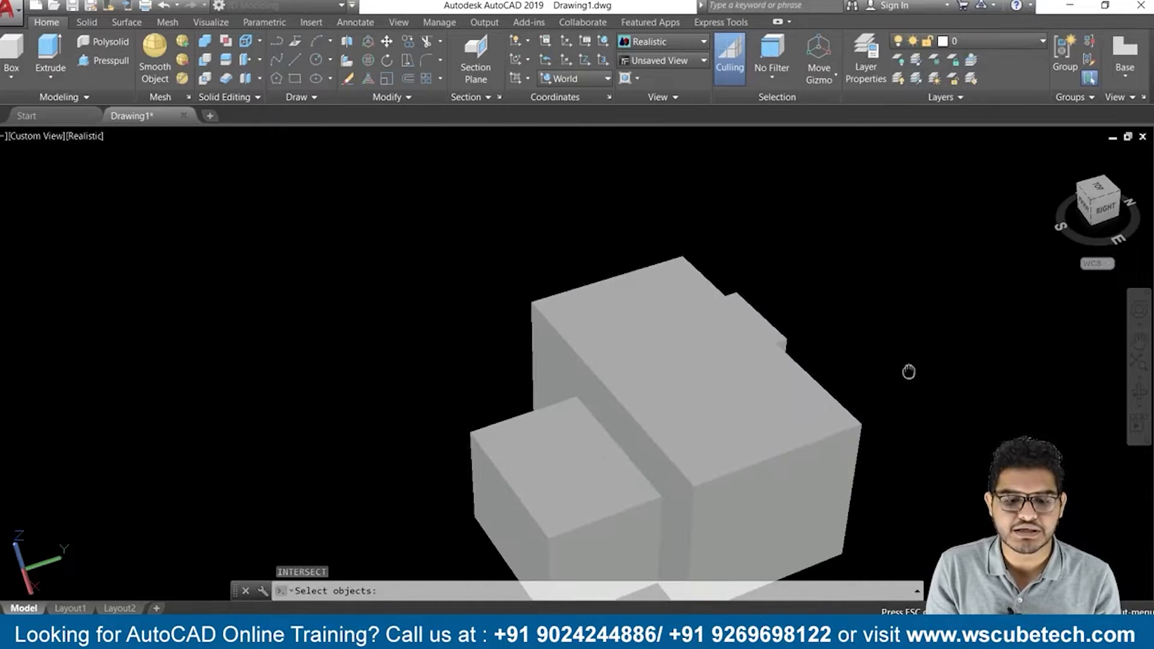
pyautogui.click(579, 453)
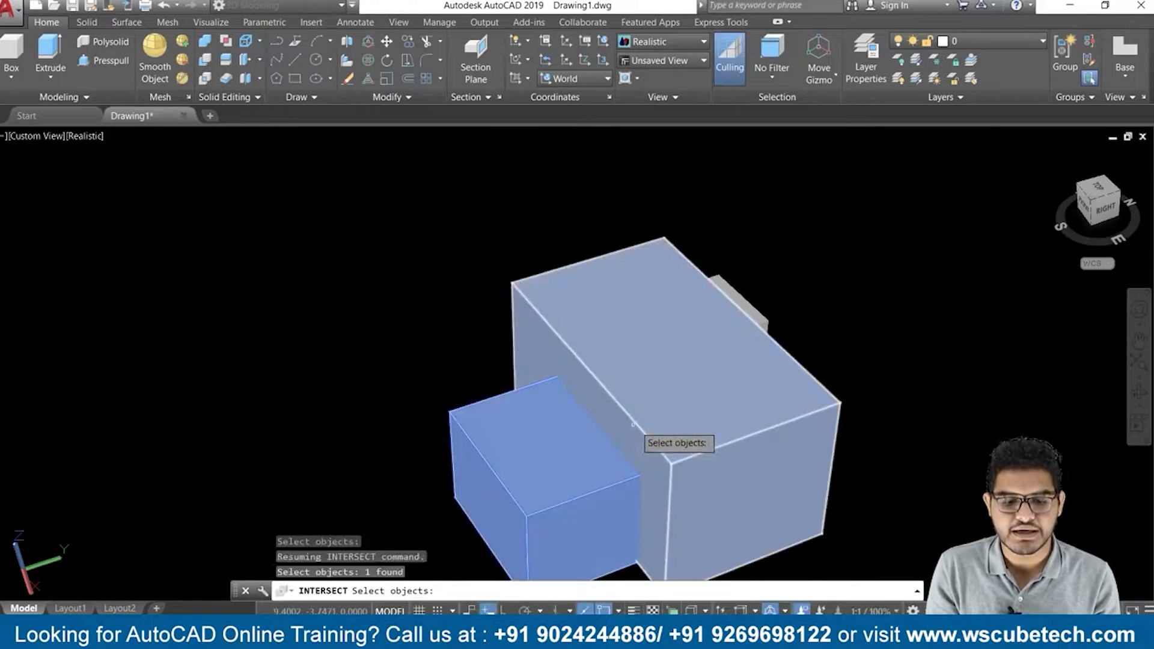
pyautogui.click(692, 421)
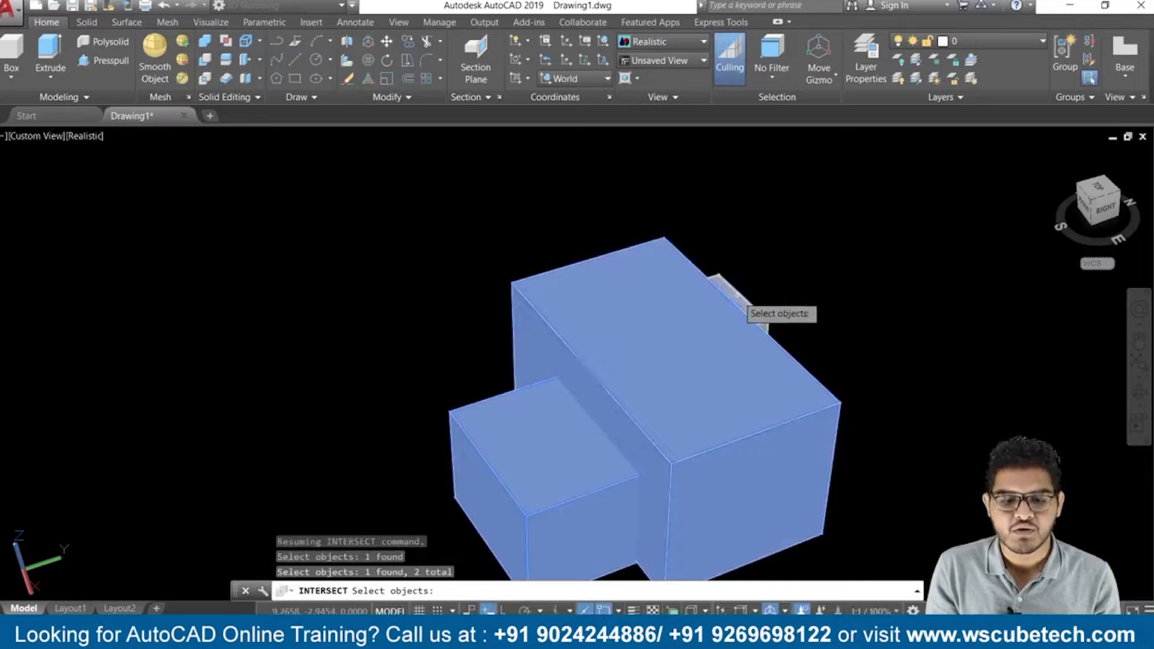
pyautogui.click(737, 295)
pyautogui.press('Return')
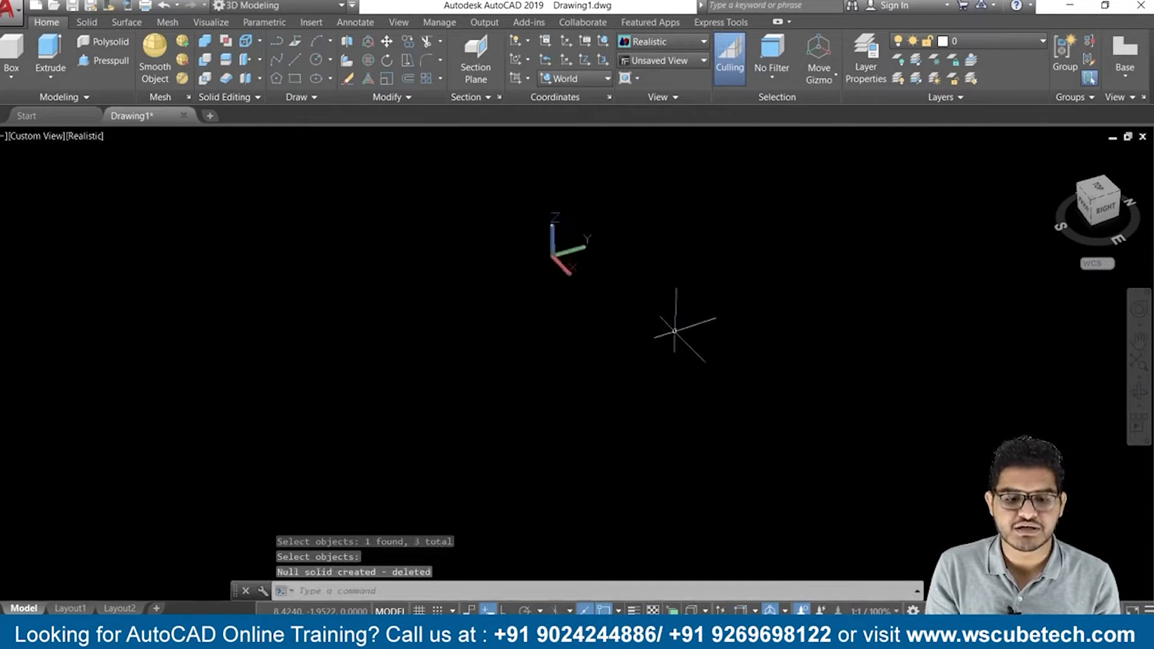
# Undo the intersection and the creation of the third box
pyautogui.moveTo(674, 330); pyautogui.dragTo(312, 436, button='middle')
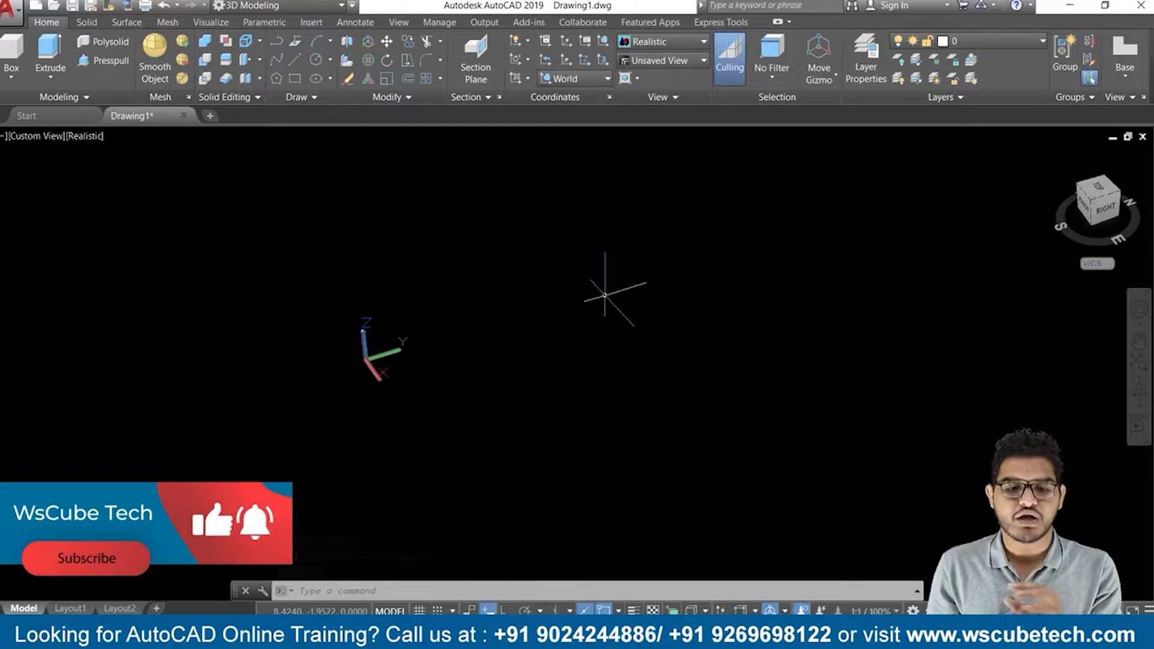
pyautogui.scroll(-3, 605, 304)
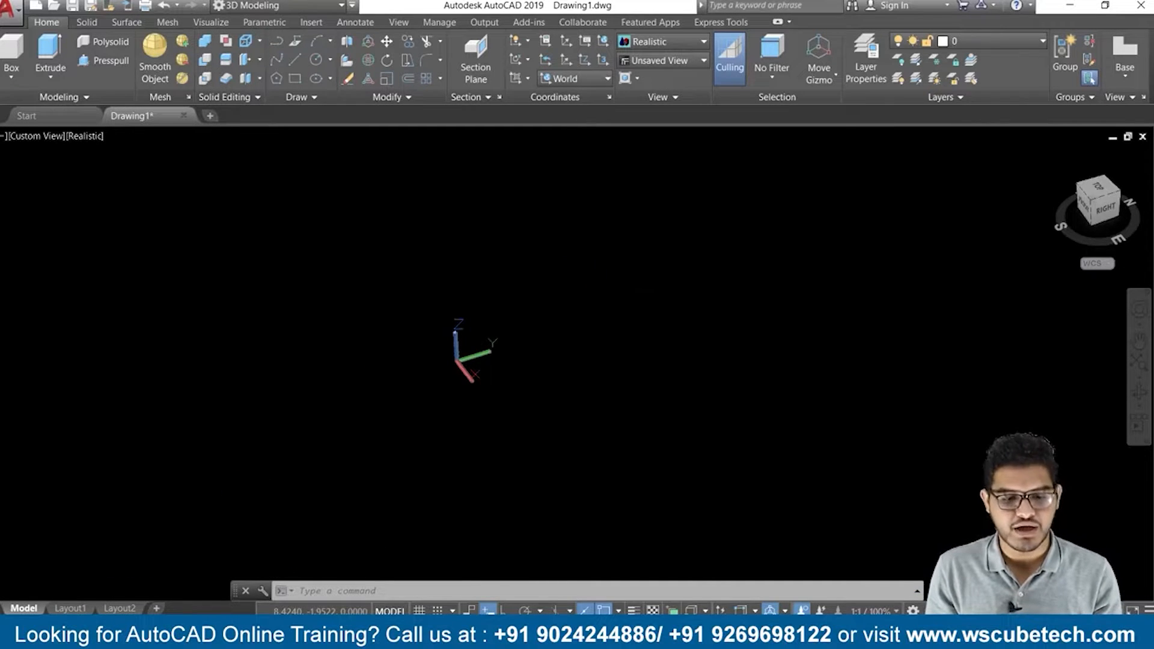
pyautogui.hotkey('ctrl', 'z')
pyautogui.hotkey('ctrl', 'z')
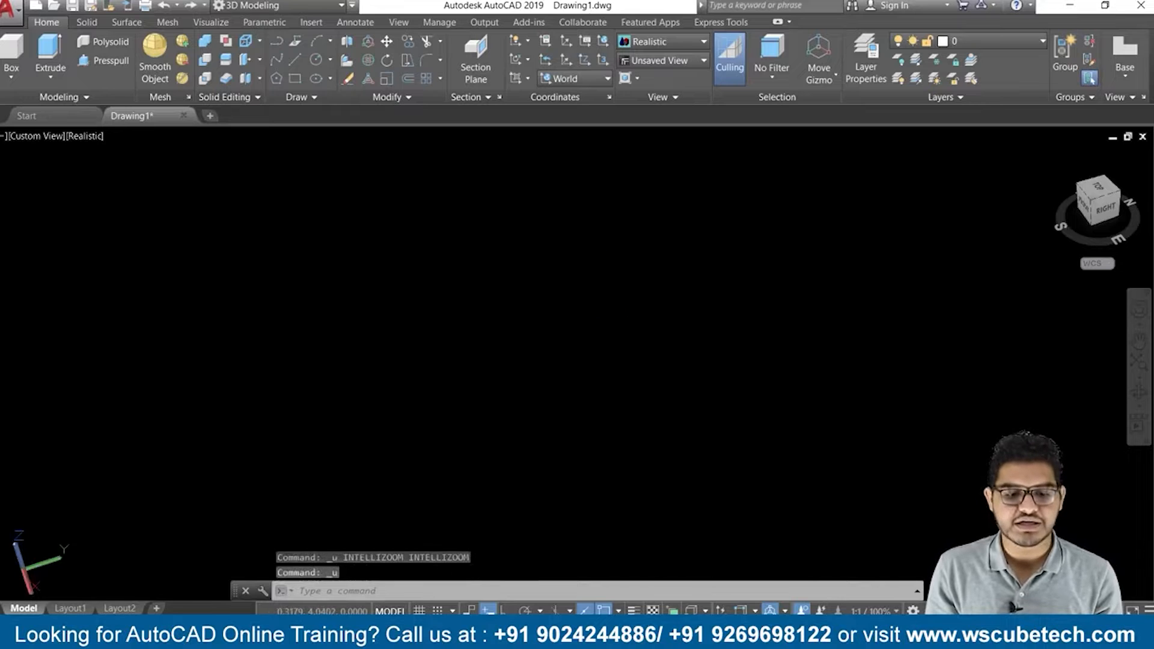
pyautogui.hotkey('ctrl', 'z')
pyautogui.hotkey('ctrl', 'z')
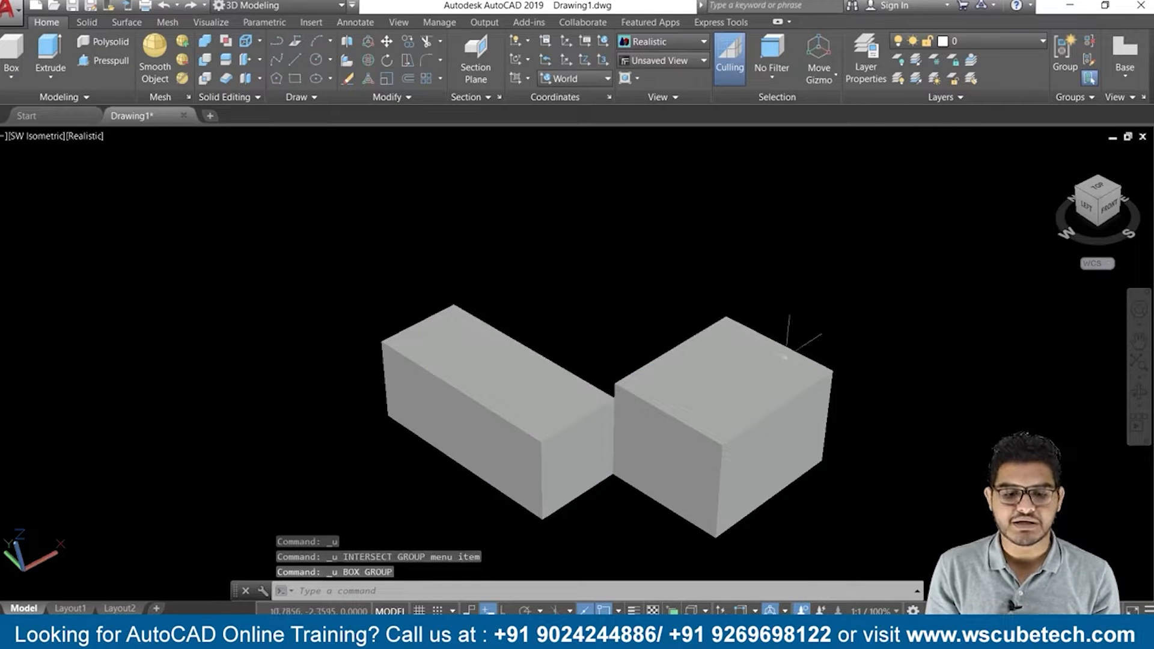
# Erase the second box and switch to the Intersect Tool presentation slide
pyautogui.click(761, 388)
pyautogui.press('Delete')
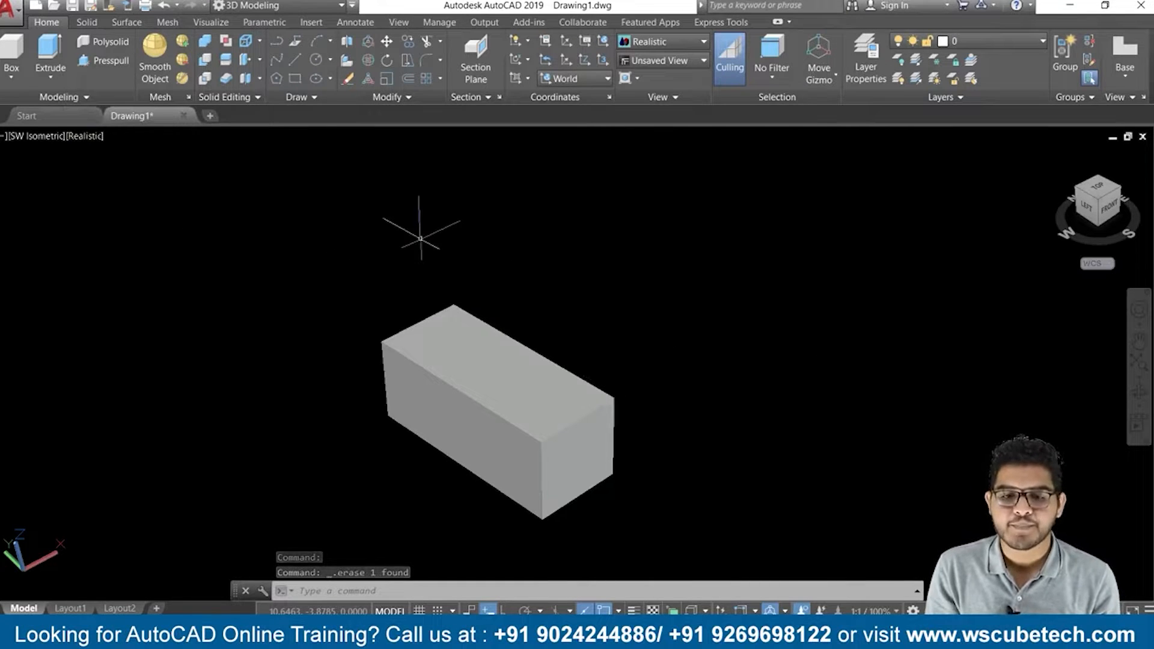
pyautogui.scroll(-3, 422, 243)
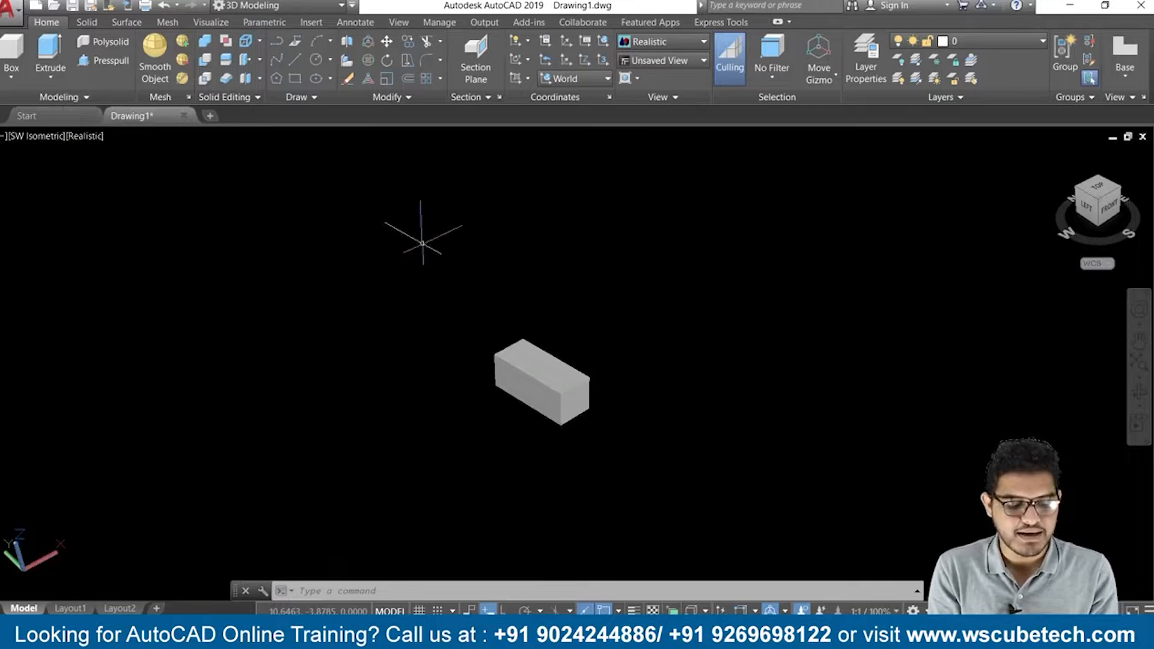
pyautogui.hotkey('alt', 'Tab')
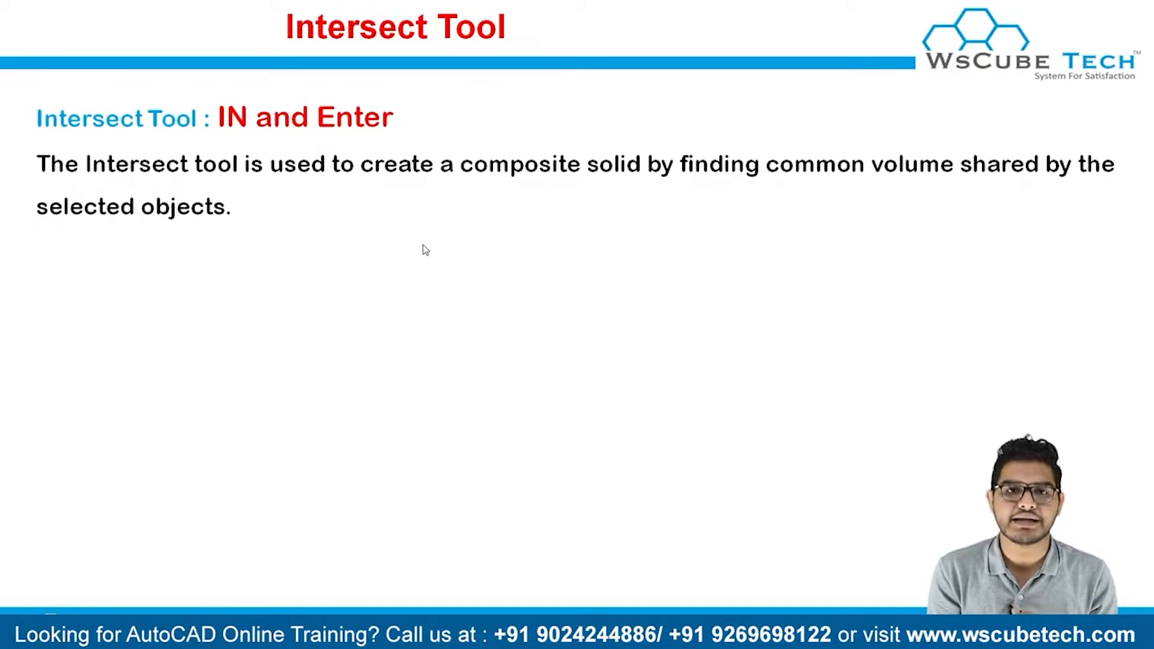
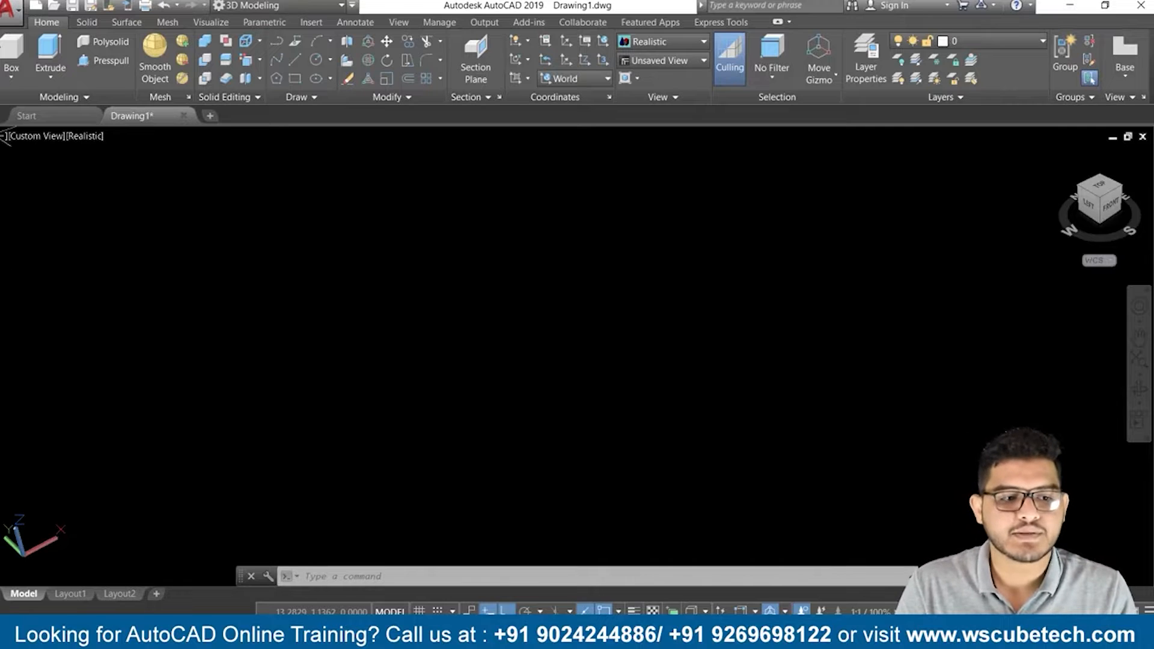
# Draw a cylinder with a base radius of about 3, extending its height upward freehand
pyautogui.click(12, 76)
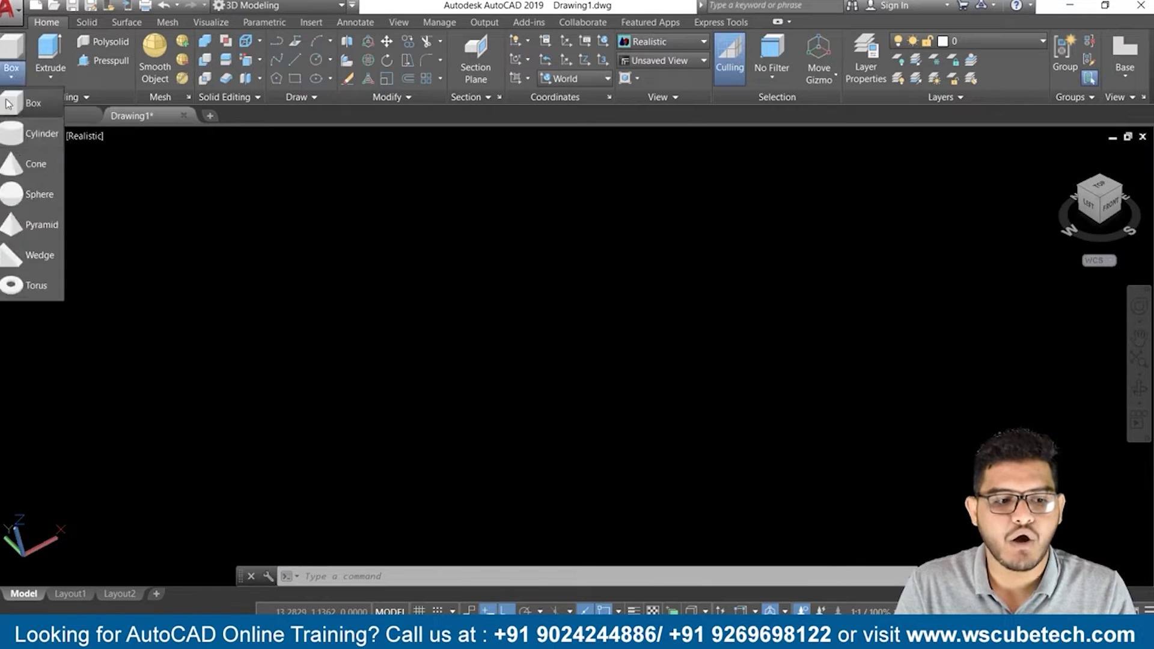
pyautogui.click(37, 134)
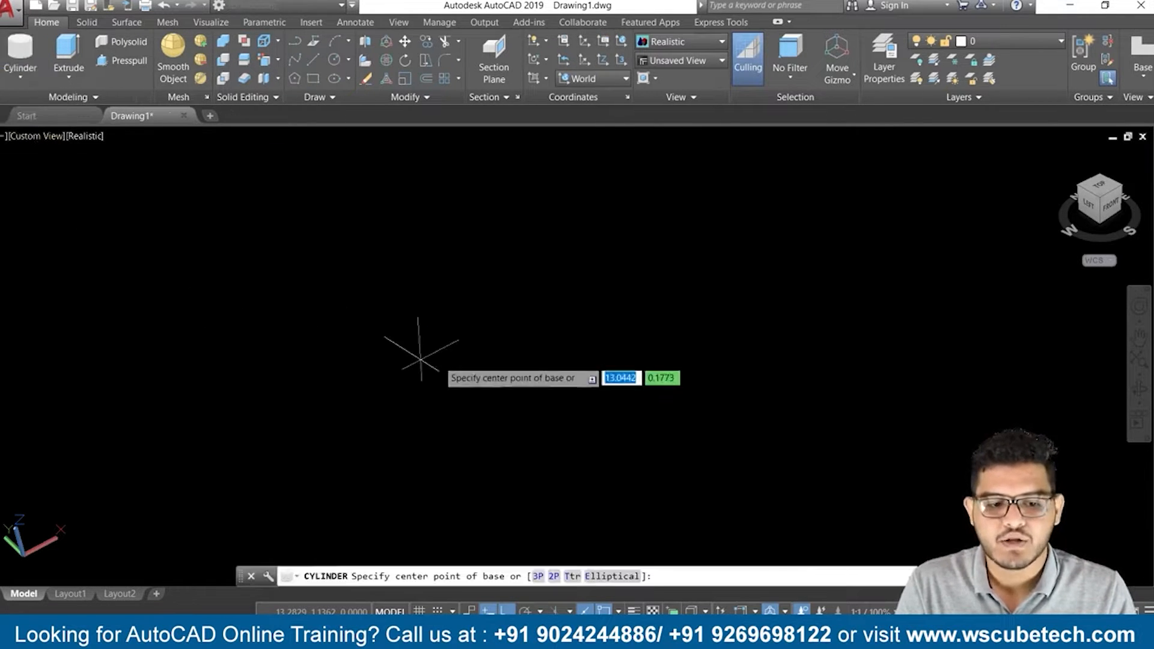
pyautogui.click(452, 342)
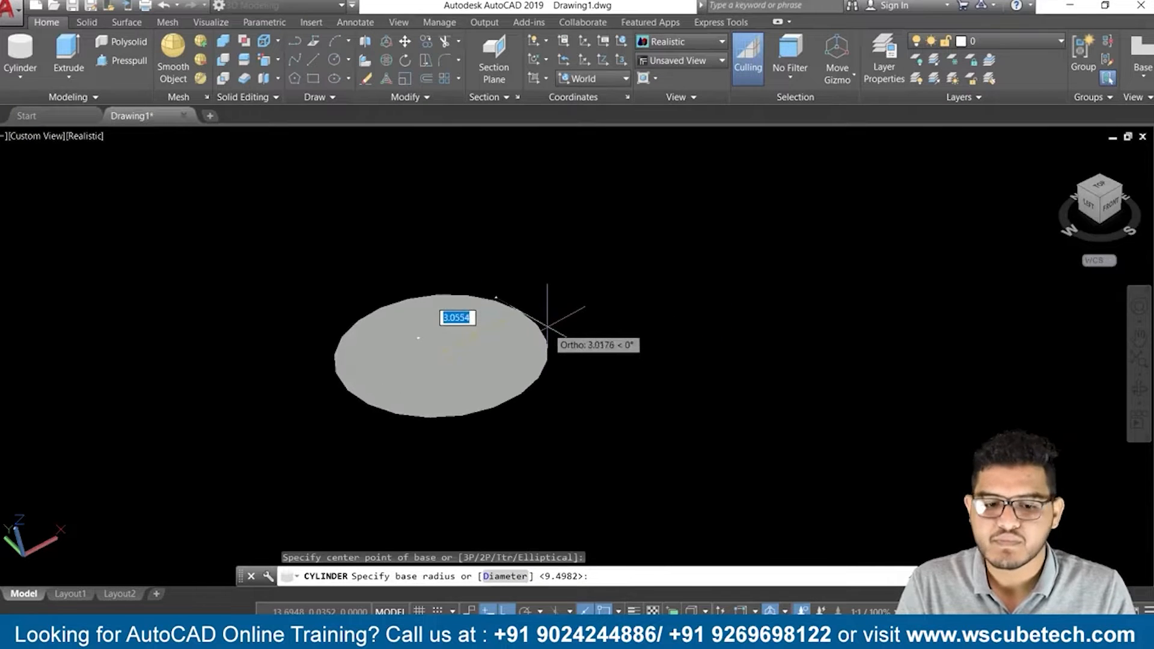
pyautogui.click(547, 314)
pyautogui.click(511, 237)
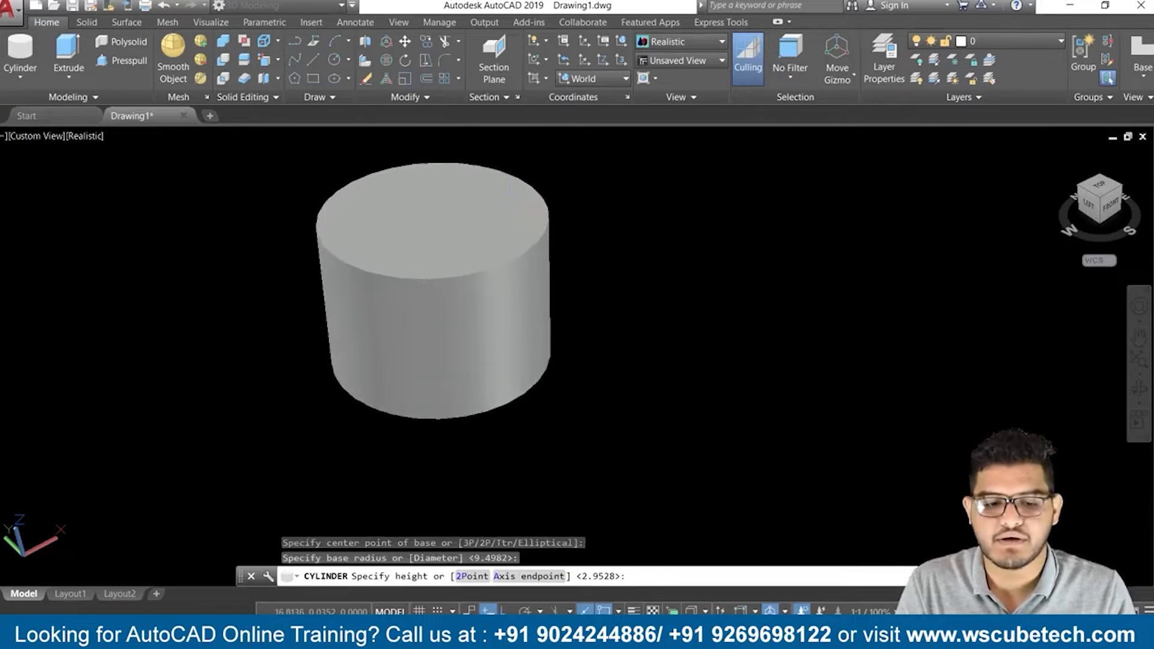
pyautogui.moveTo(625, 247); pyautogui.dragTo(561, 291, button='middle')
pyautogui.scroll(-2, 629, 295)
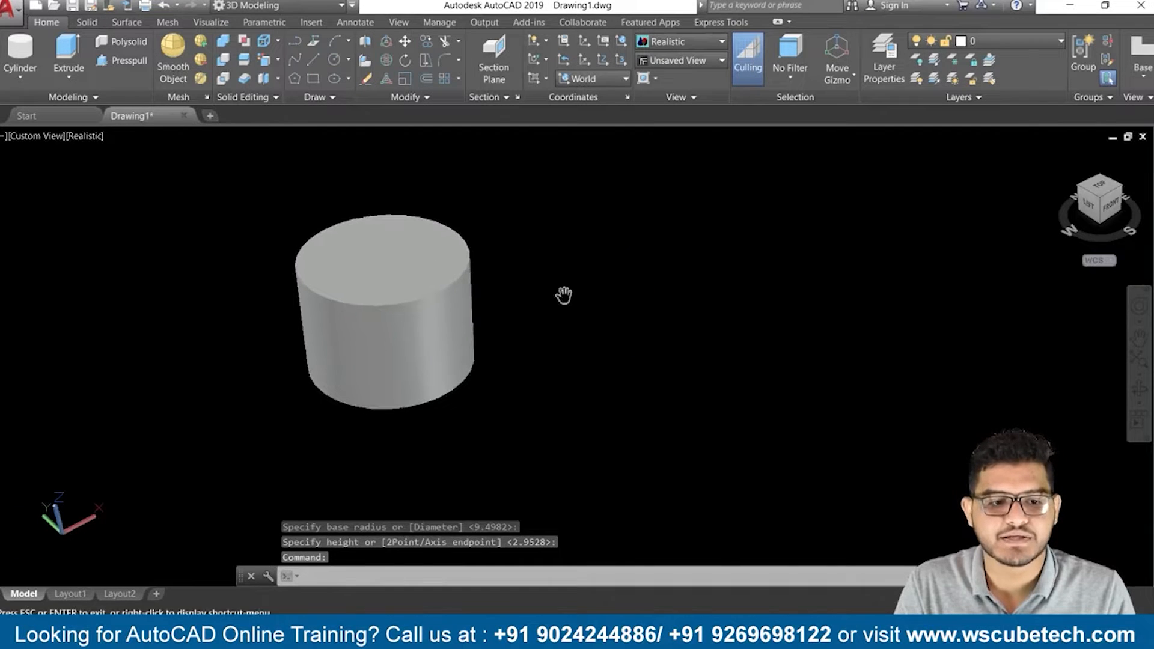
pyautogui.click(245, 60)
pyautogui.click(393, 270)
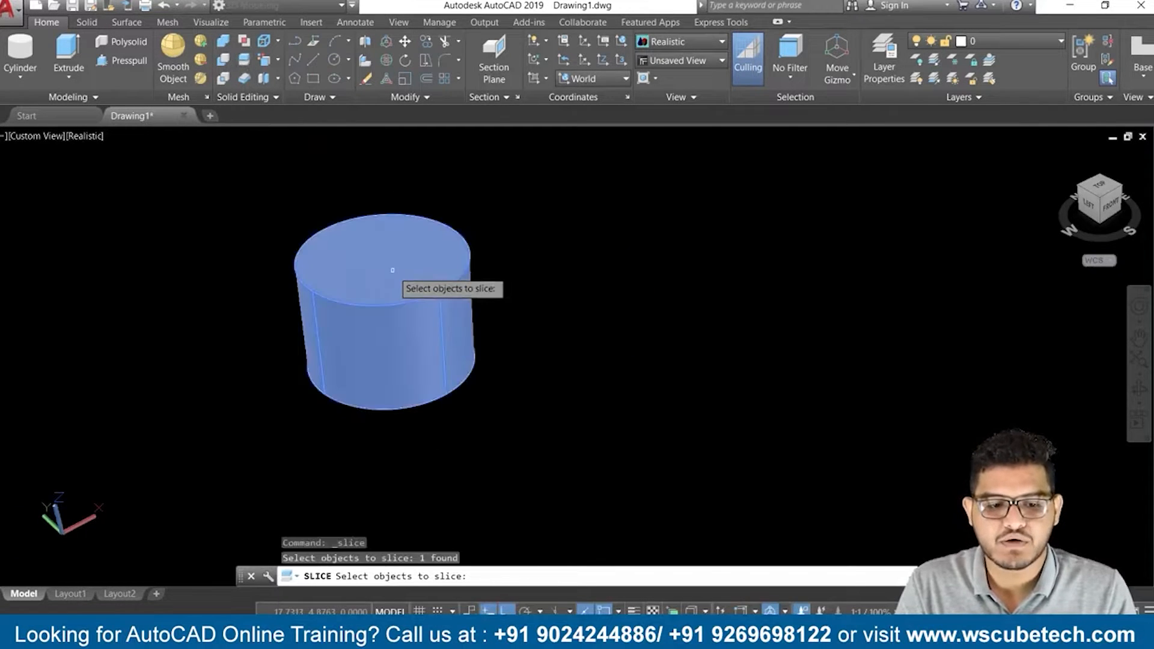
pyautogui.press('Return')
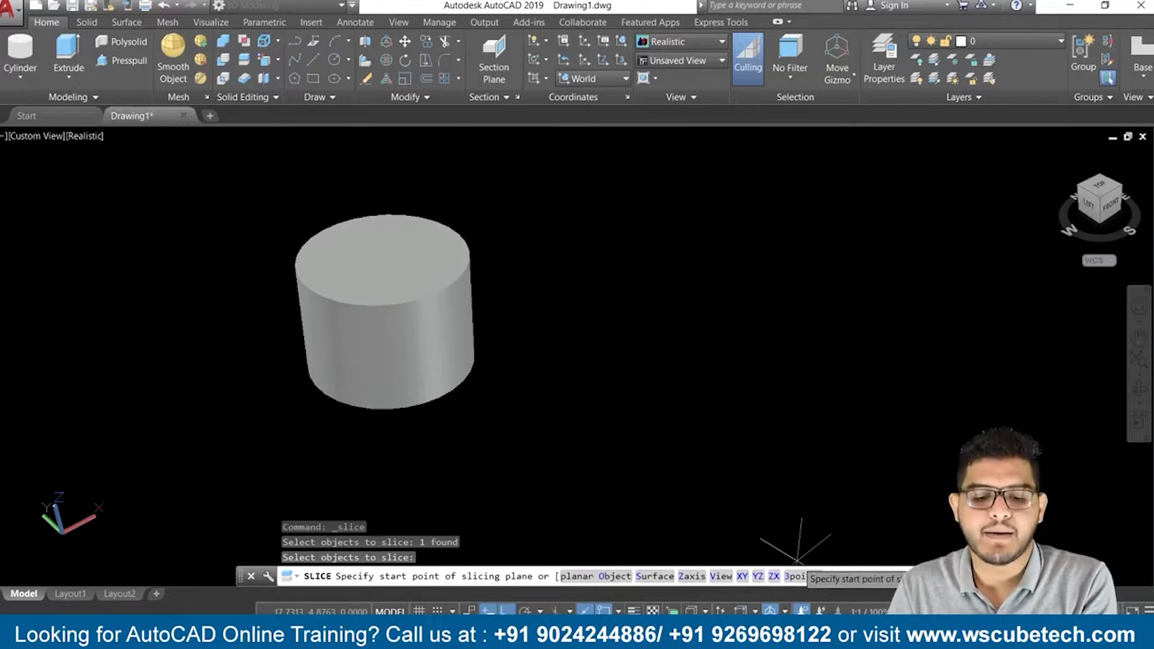
pyautogui.press('Escape')
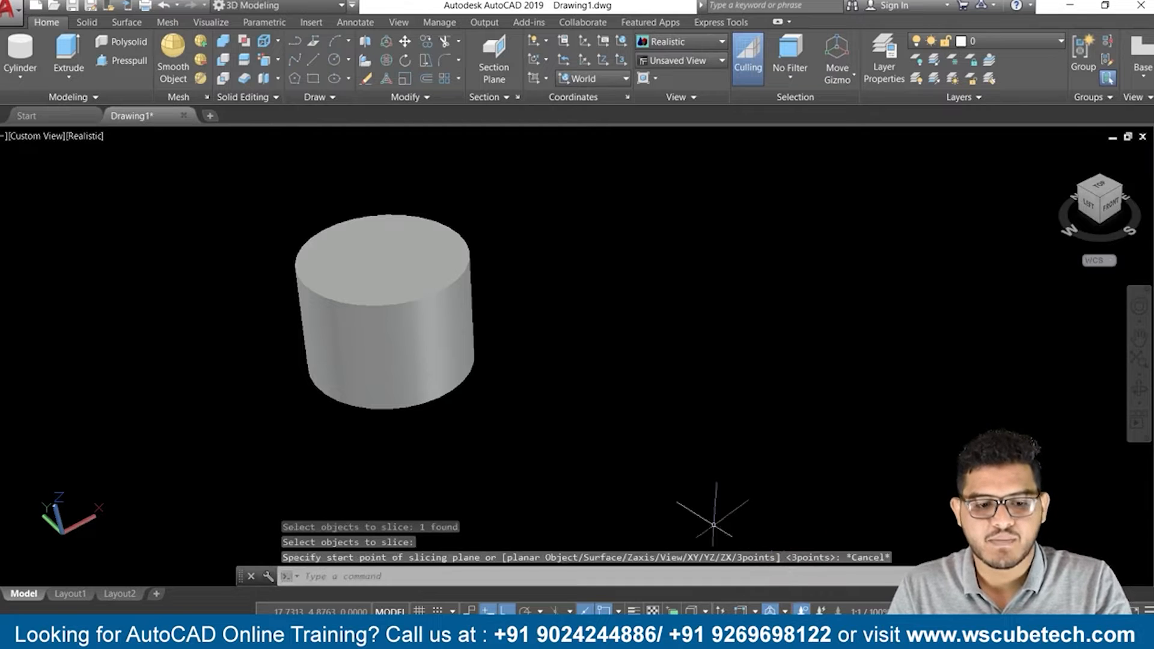
# Draw a circle with a radius of about 5 around the cylinder, centred on the cylinder's base centre
pyautogui.scroll(3, 556, 278)
pyautogui.scroll(-4, 548, 276)
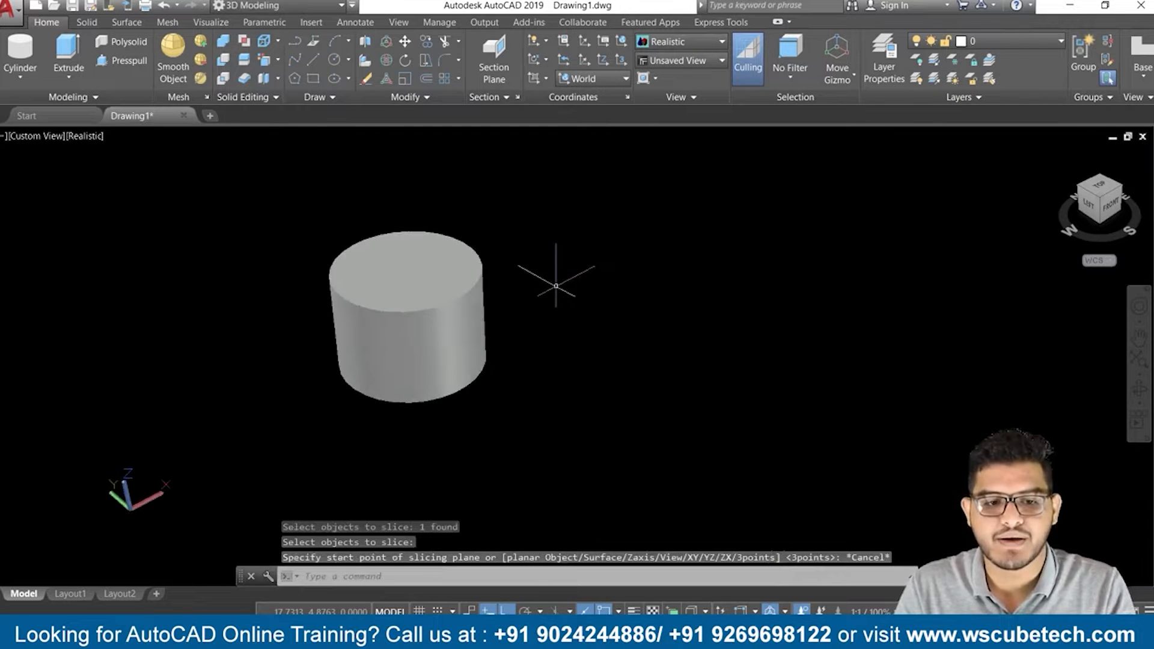
pyautogui.scroll(2, 549, 276)
pyautogui.moveTo(593, 297); pyautogui.dragTo(682, 326, button='middle')
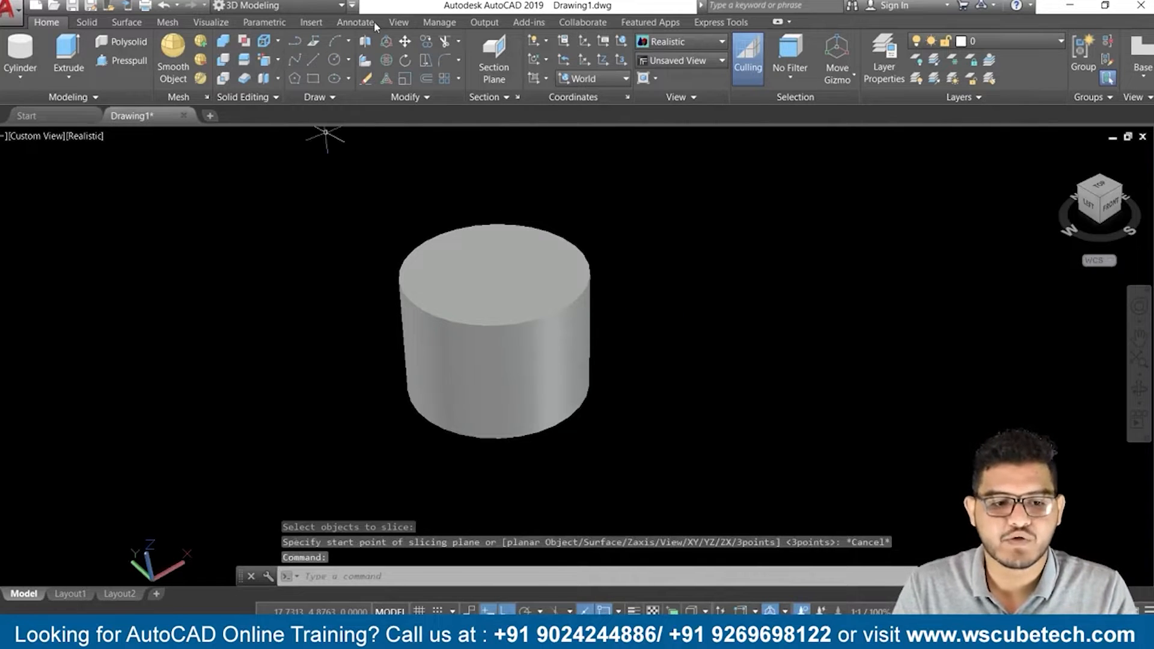
pyautogui.click(334, 57)
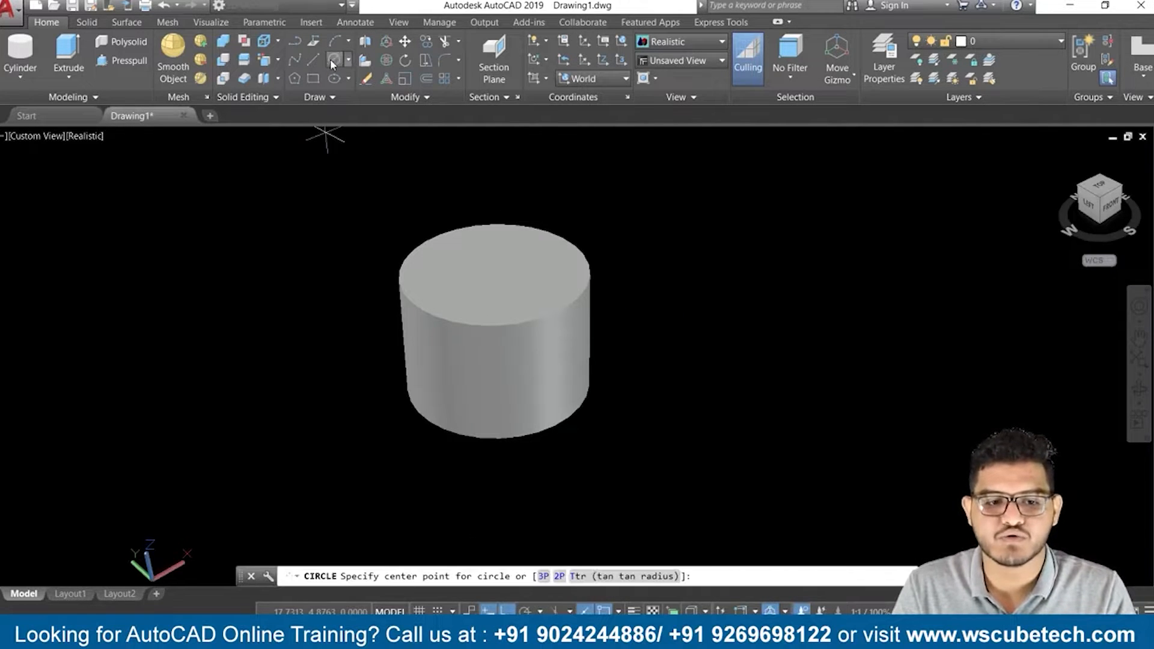
pyautogui.click(499, 383)
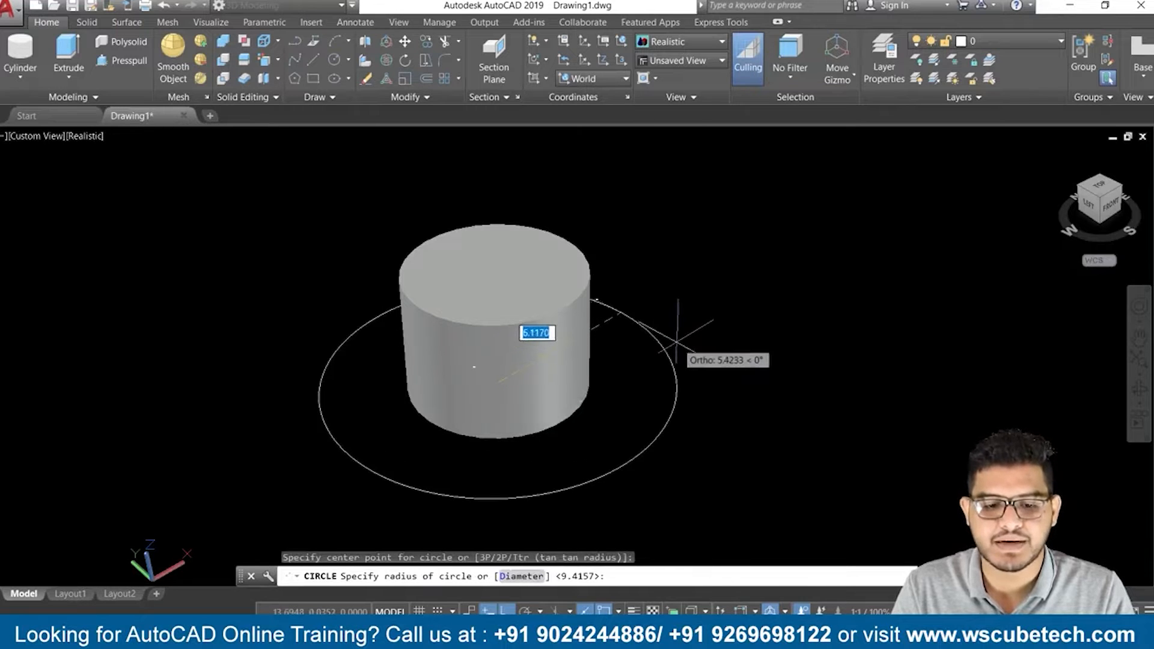
pyautogui.click(668, 348)
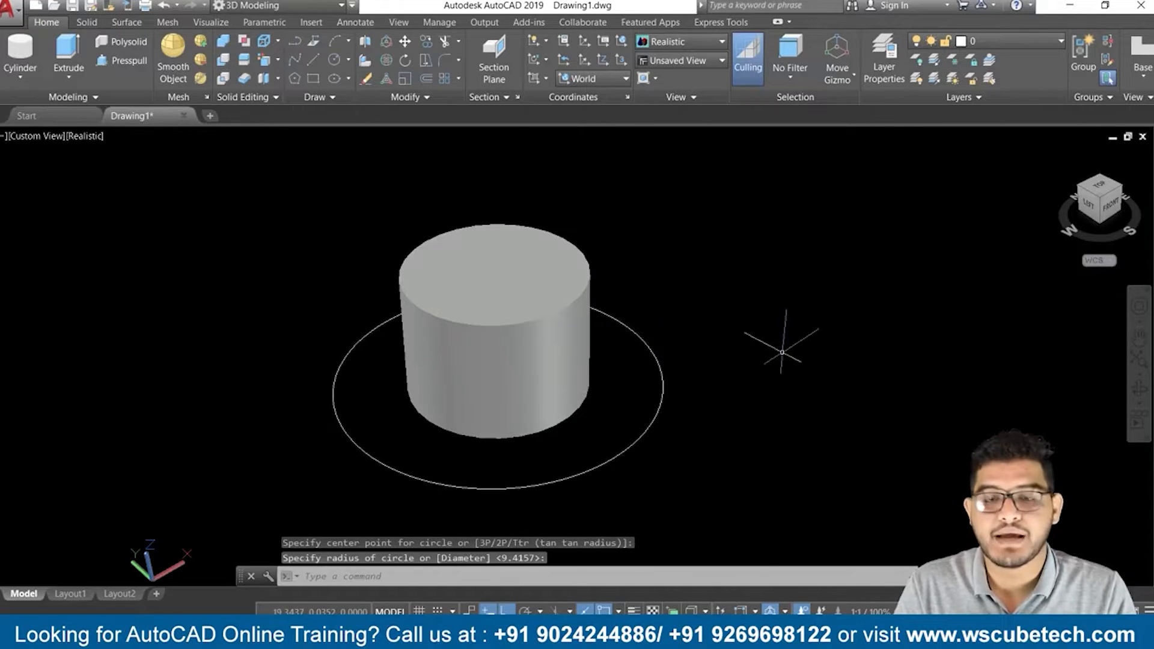
# Move the circle straight up from its centre by about 2.5 units to the cylinder's mid-height
pyautogui.keyDown('shift'); pyautogui.moveTo(787, 479); pyautogui.dragTo(748, 358, button='middle'); pyautogui.keyUp('shift')
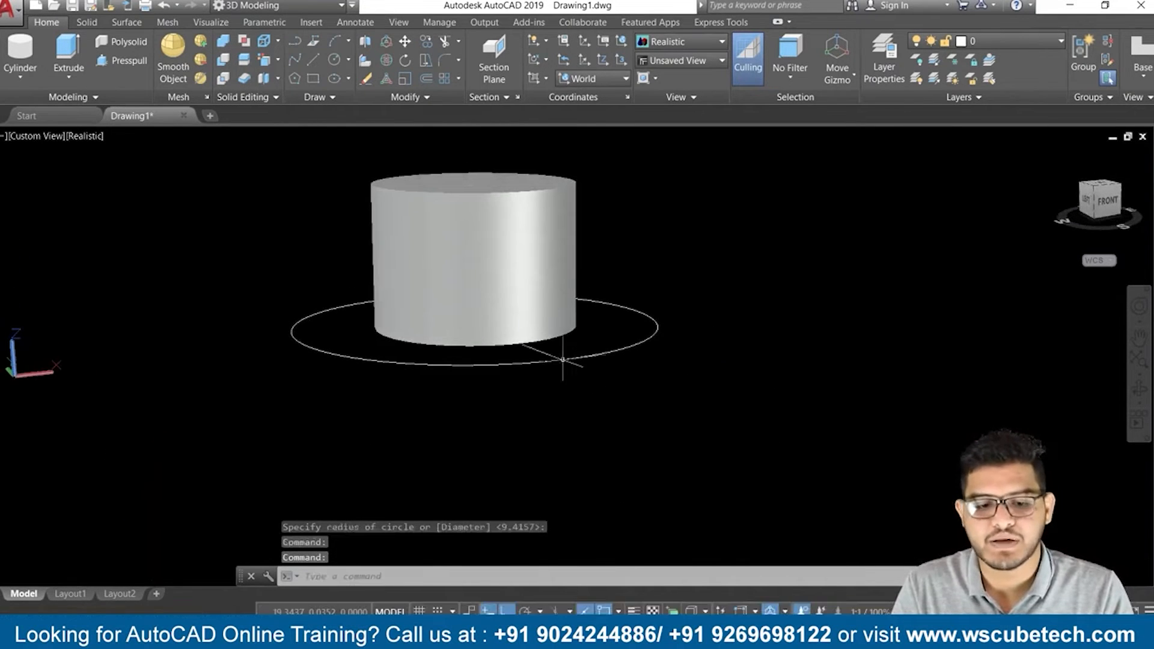
pyautogui.click(494, 364)
pyautogui.write('m')
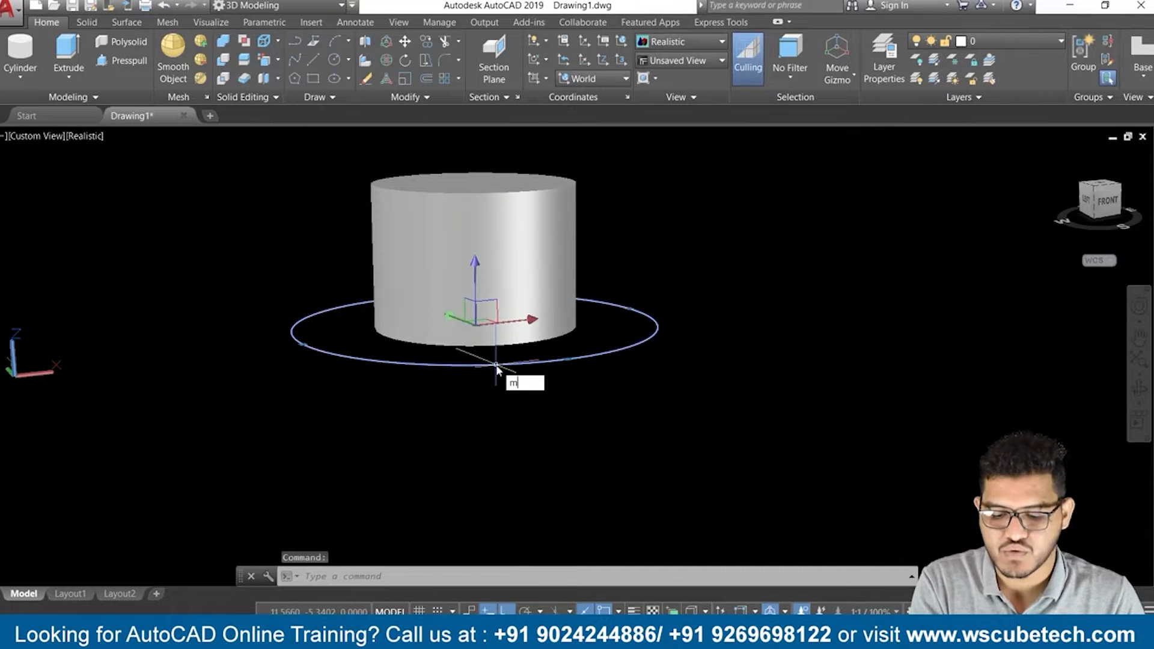
pyautogui.press('Return')
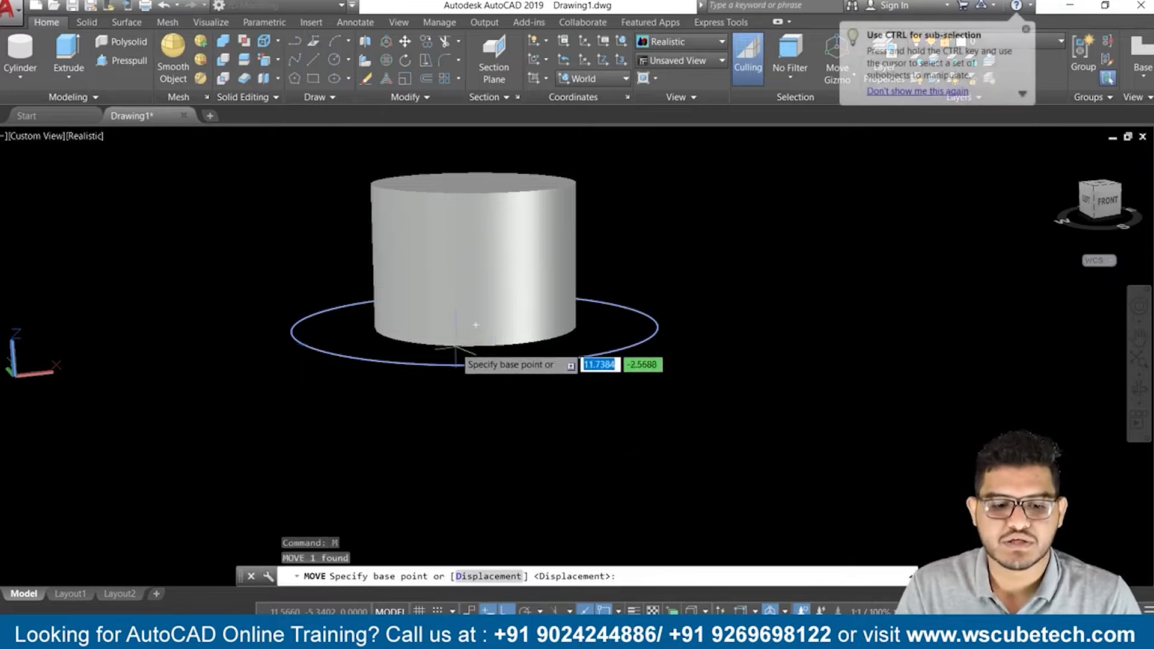
pyautogui.click(475, 325)
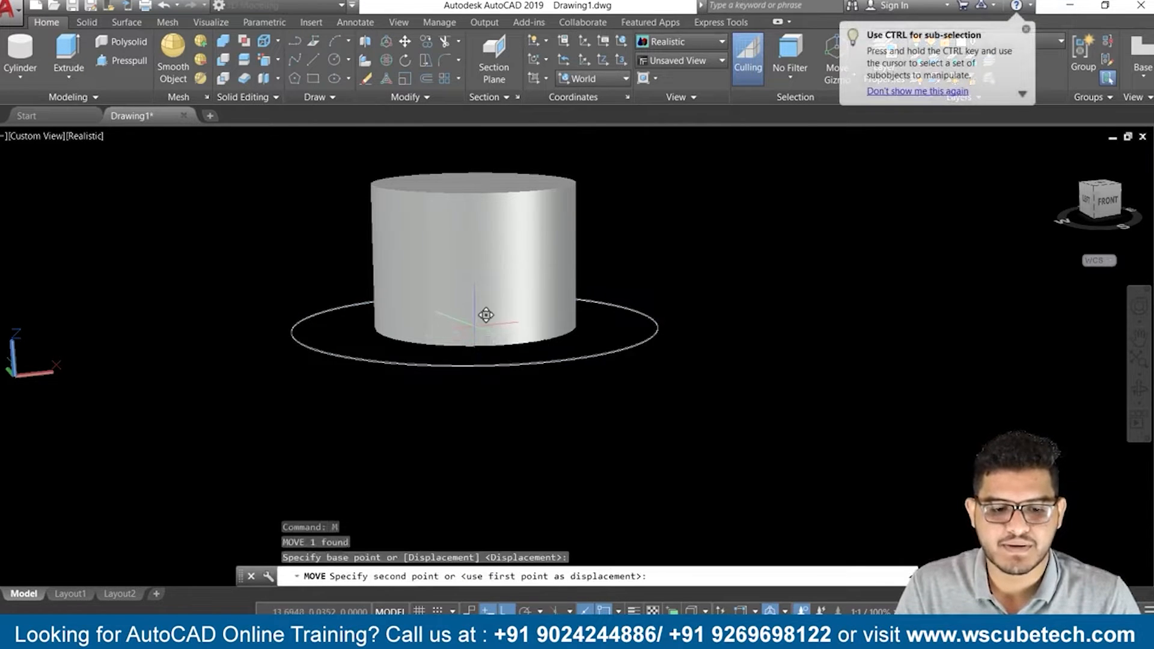
pyautogui.click(481, 234)
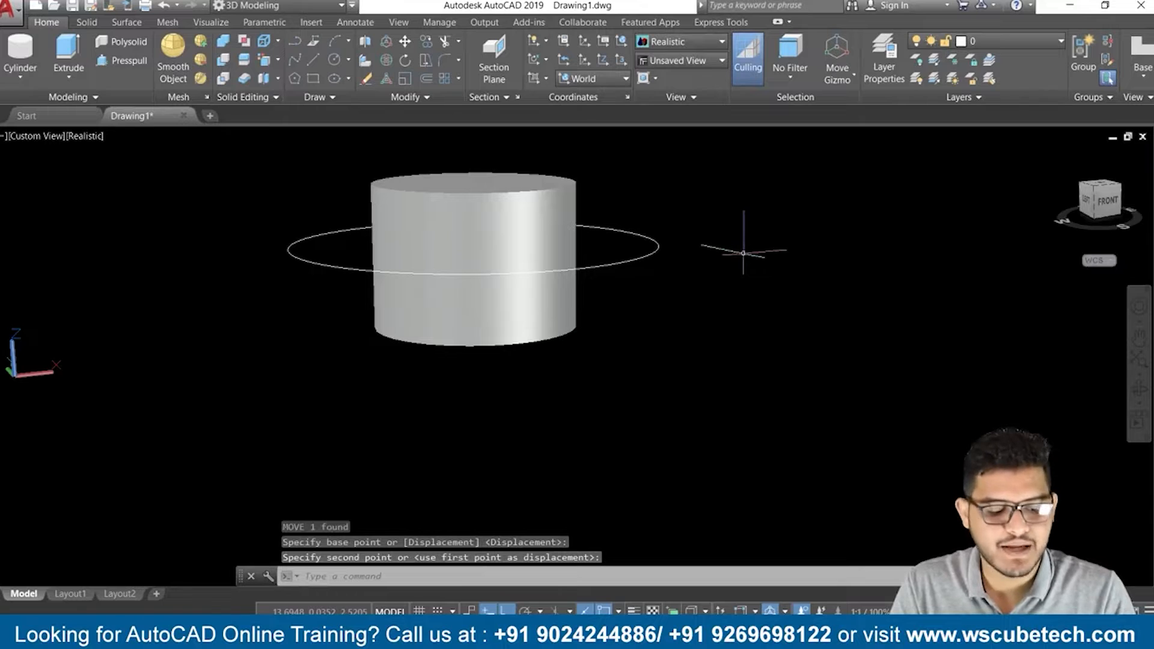
pyautogui.keyDown('shift'); pyautogui.moveTo(750, 285); pyautogui.dragTo(748, 335, button='middle'); pyautogui.keyUp('shift')
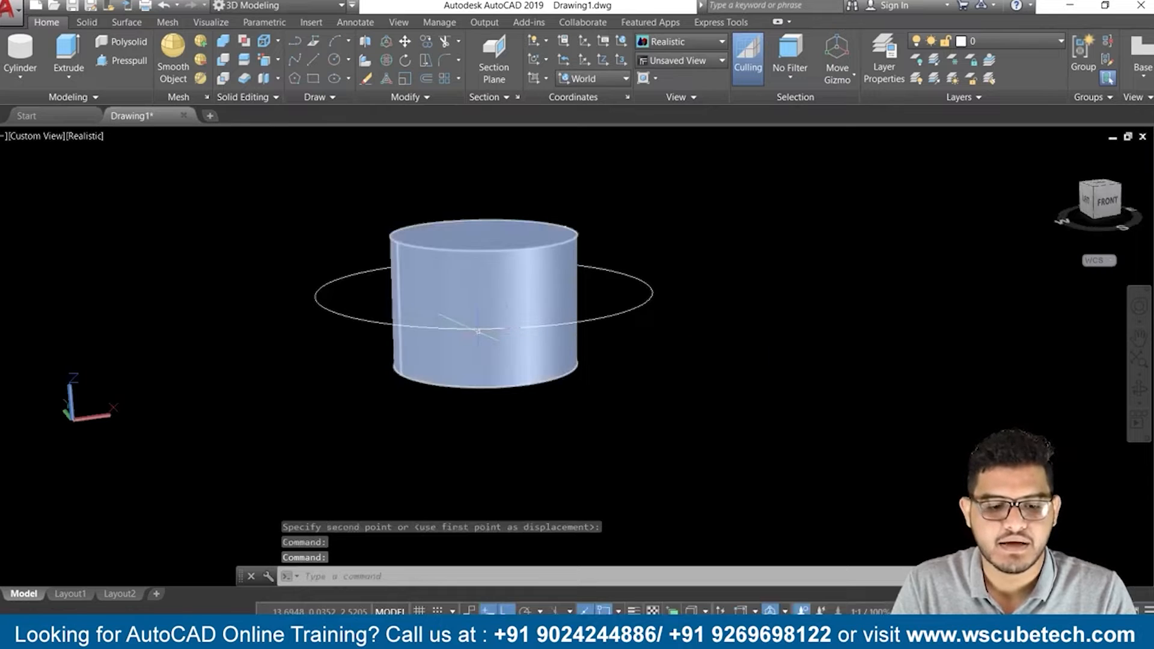
# Switch to the Rotate Gizmo and rotate the circle upright about the X axis
pyautogui.click(622, 313)
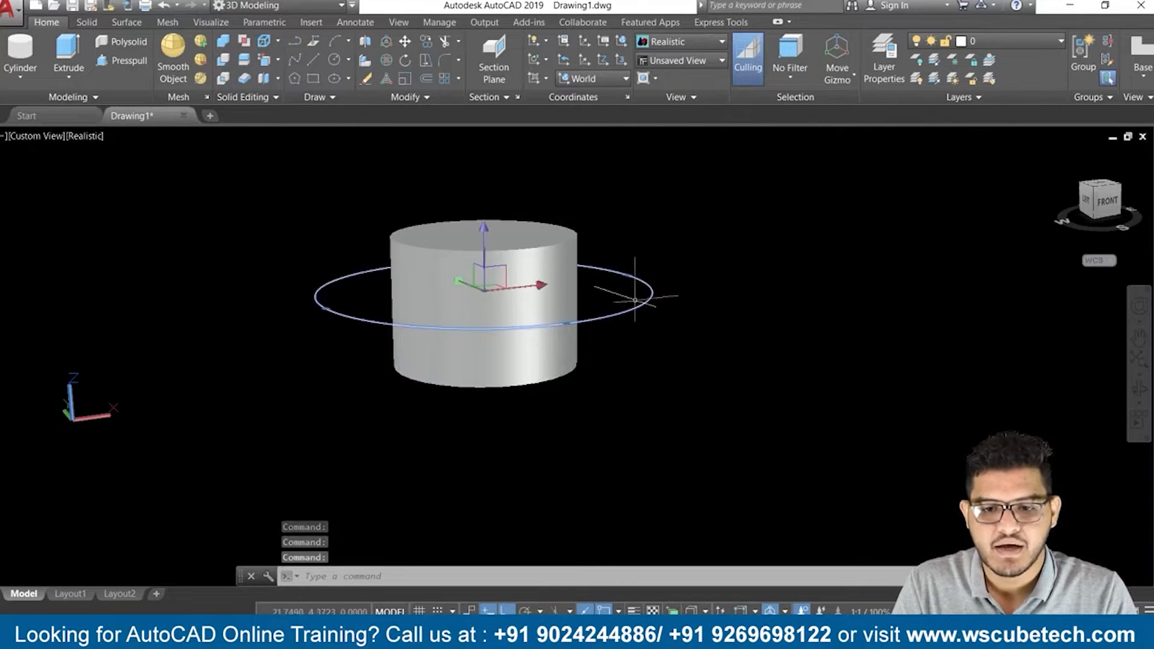
pyautogui.click(849, 80)
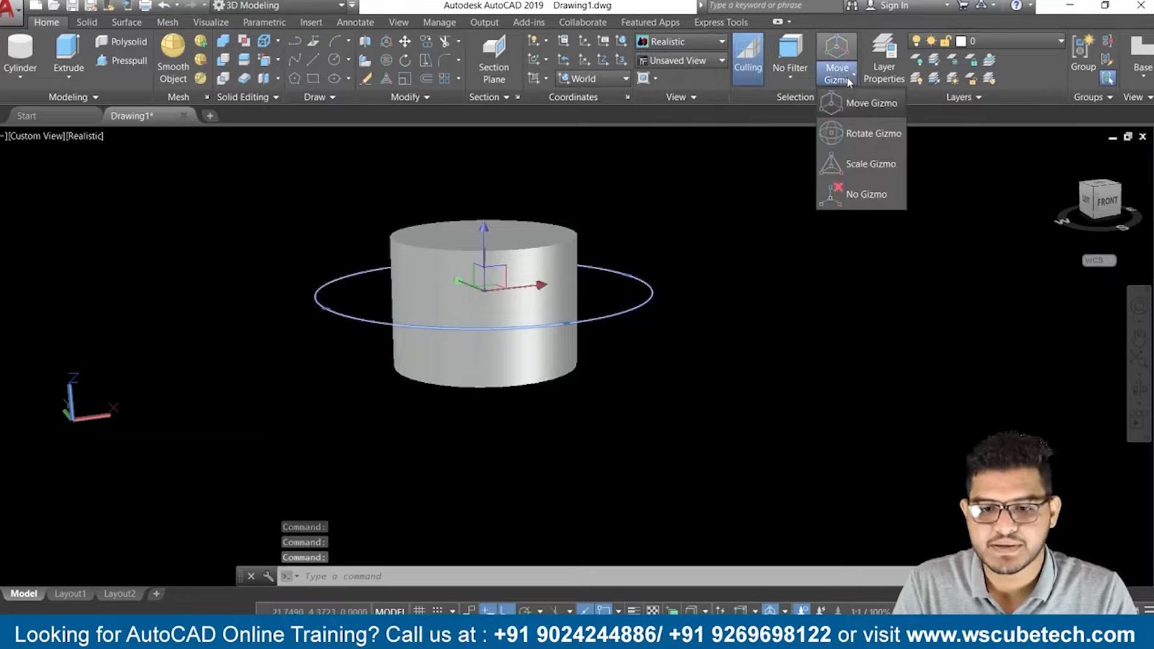
pyautogui.click(860, 135)
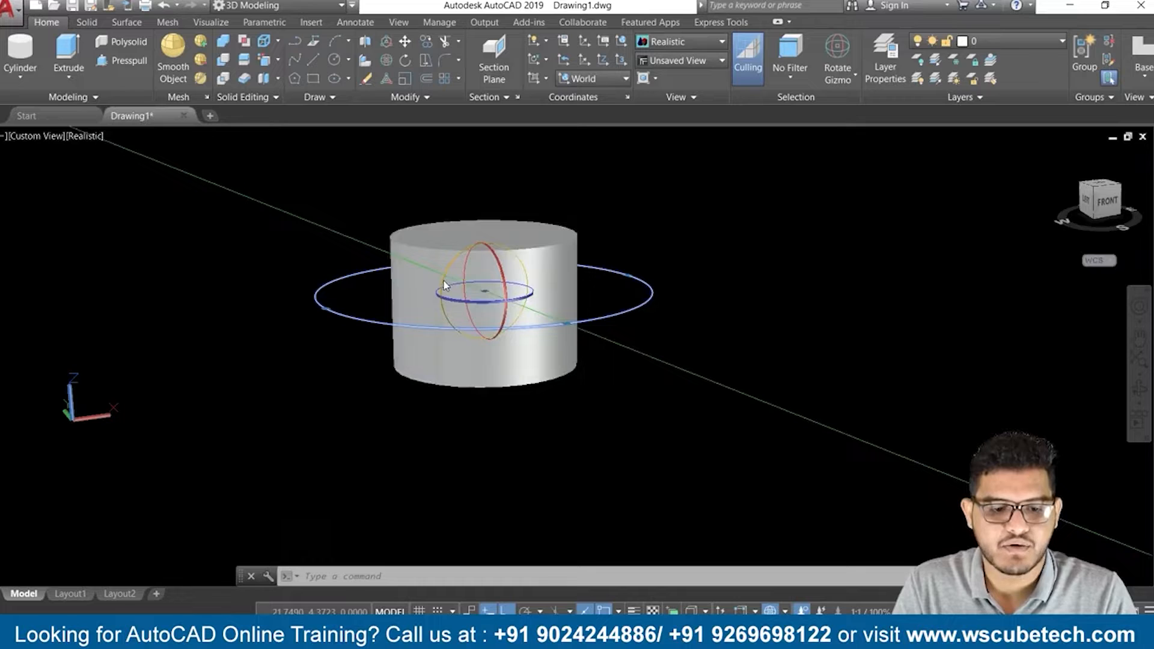
pyautogui.click(443, 283)
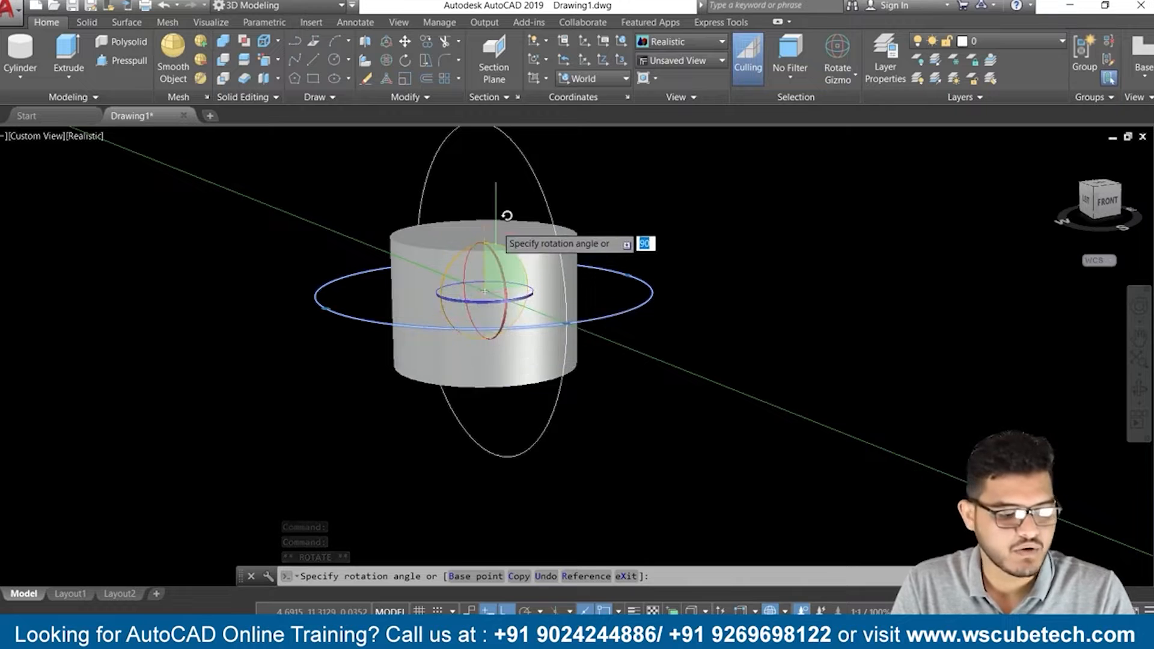
pyautogui.press('Escape')
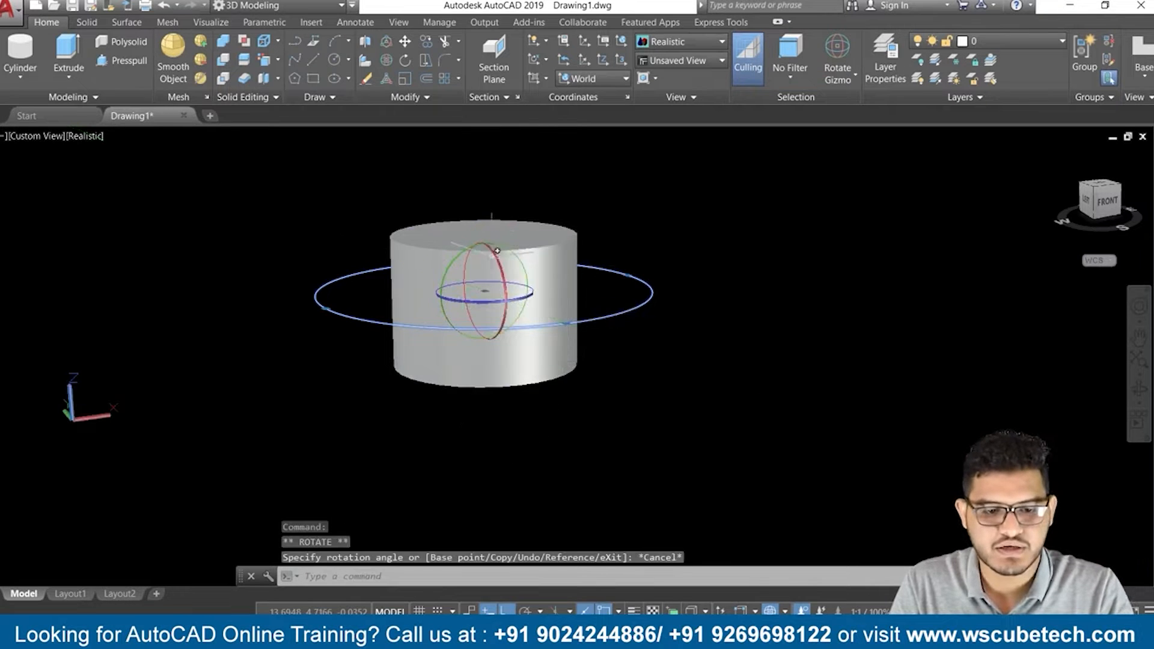
pyautogui.click(466, 294)
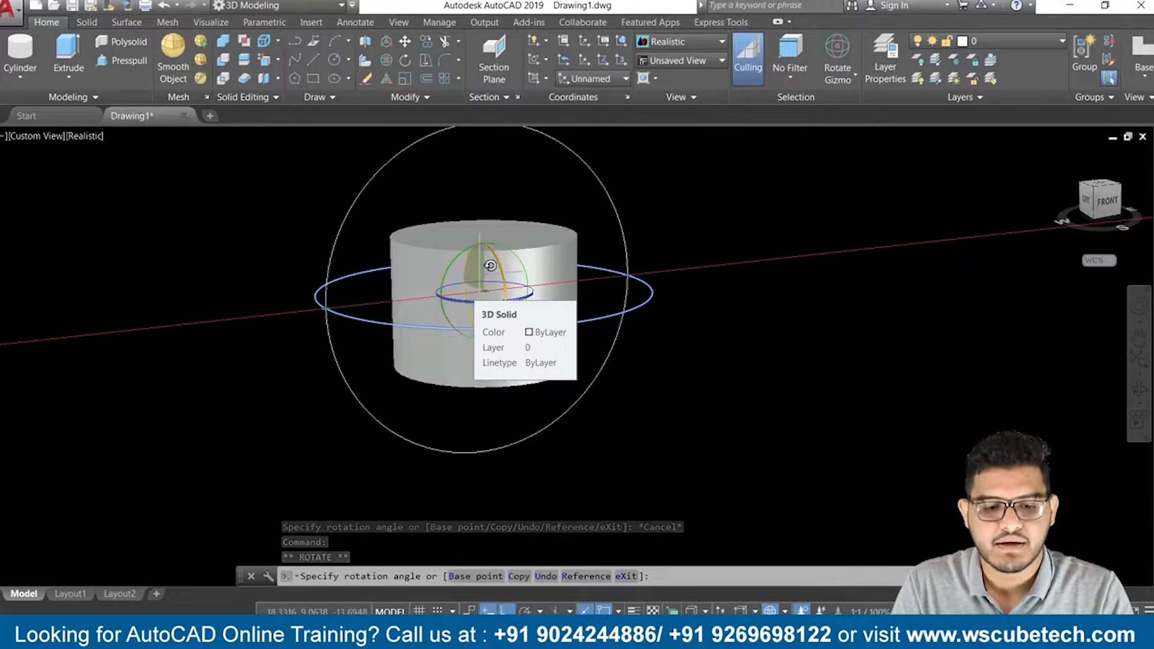
pyautogui.click(471, 349)
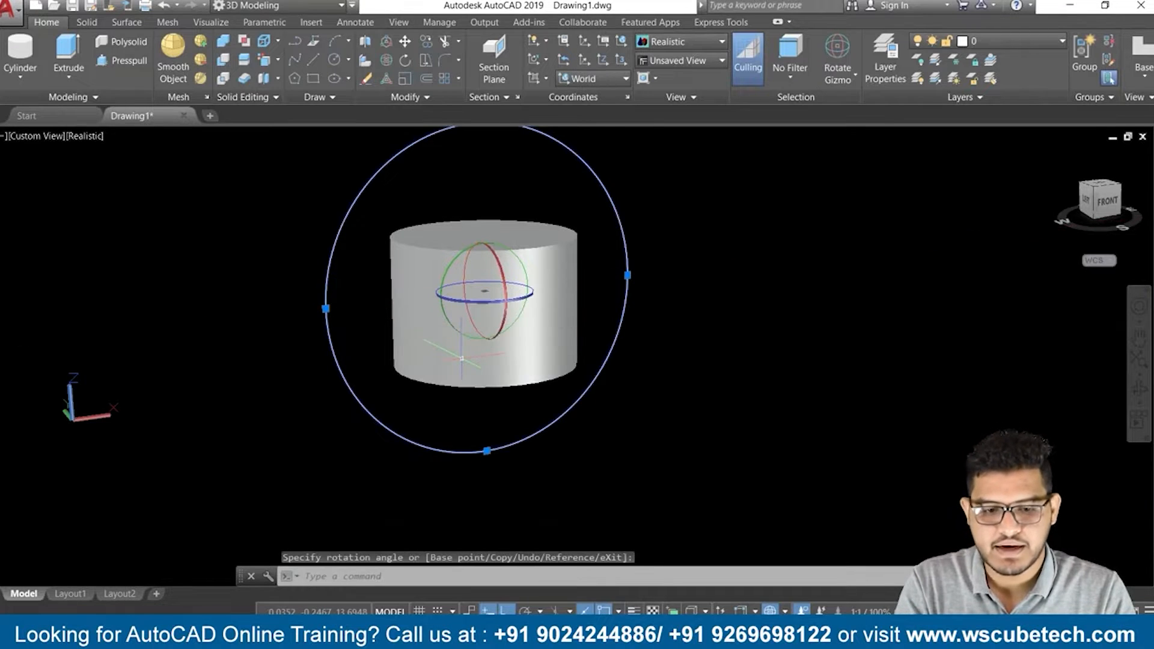
# Cancel moving the circle and undo its upright rotation
pyautogui.write('m')
pyautogui.press('Return')
pyautogui.keyDown('shift'); pyautogui.moveTo(704, 333); pyautogui.dragTo(512, 398, button='middle'); pyautogui.keyUp('shift')
pyautogui.hotkey('ctrl', 'z')
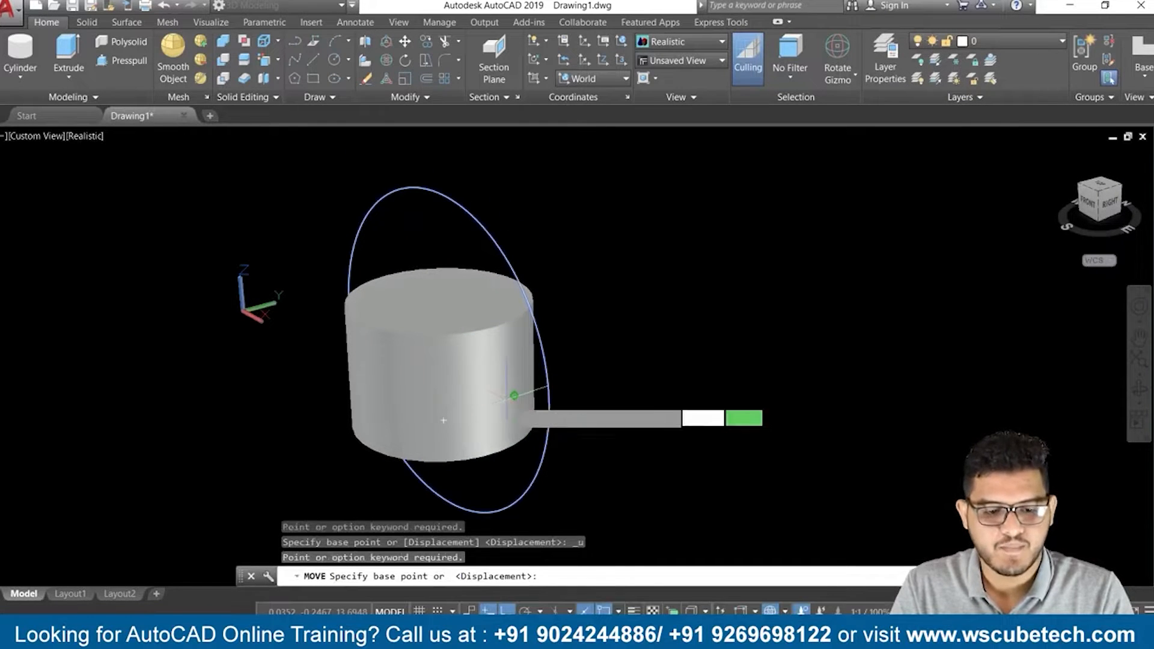
pyautogui.hotkey('ctrl', 'z')
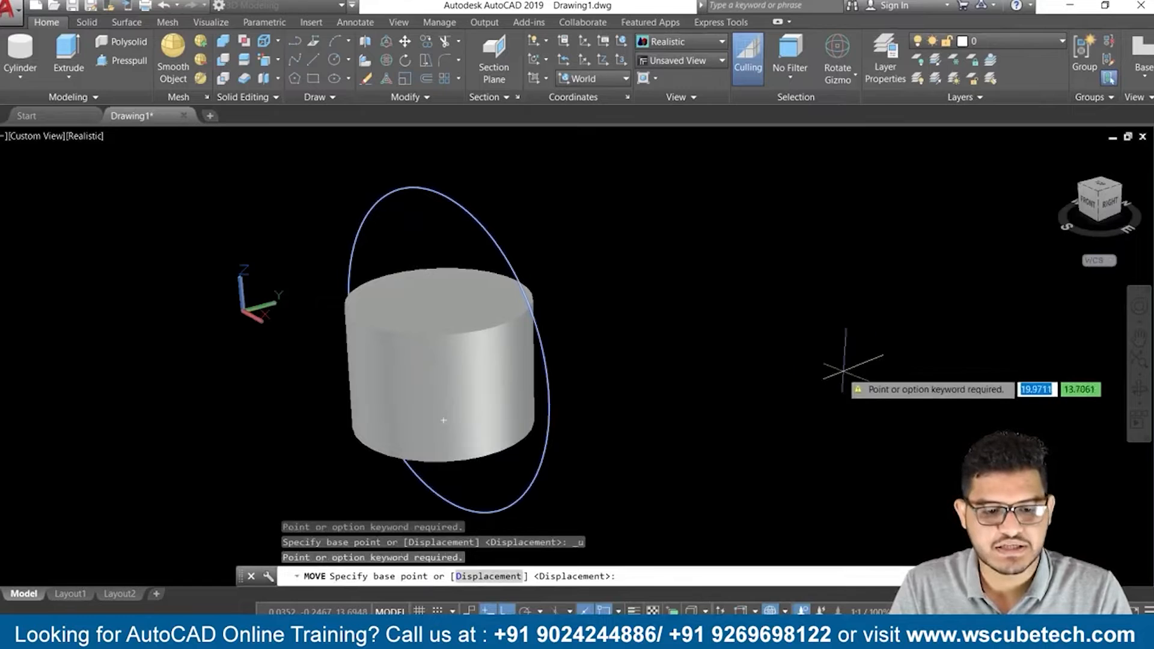
pyautogui.press('Escape')
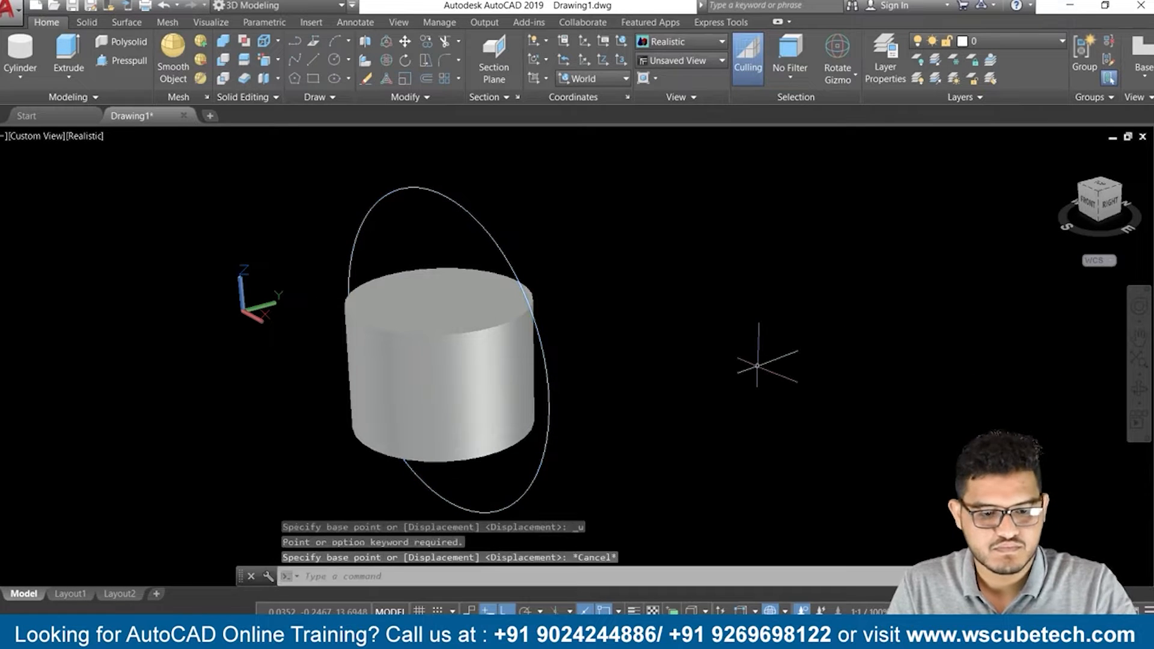
pyautogui.hotkey('ctrl', 'z')
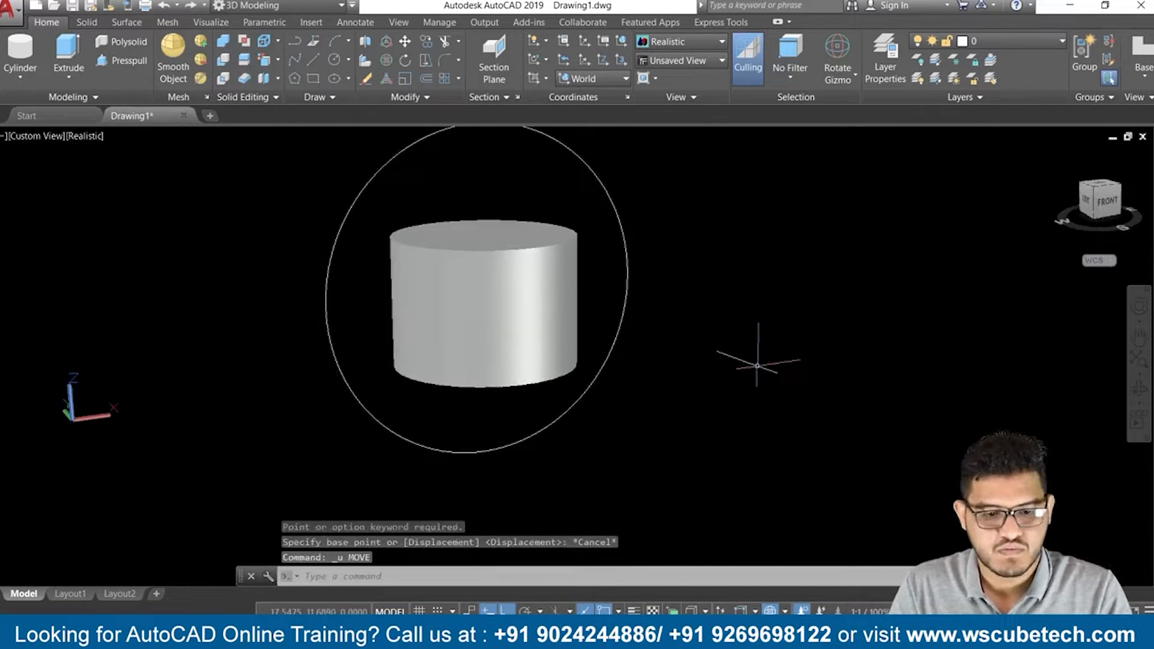
pyautogui.hotkey('ctrl', 'z')
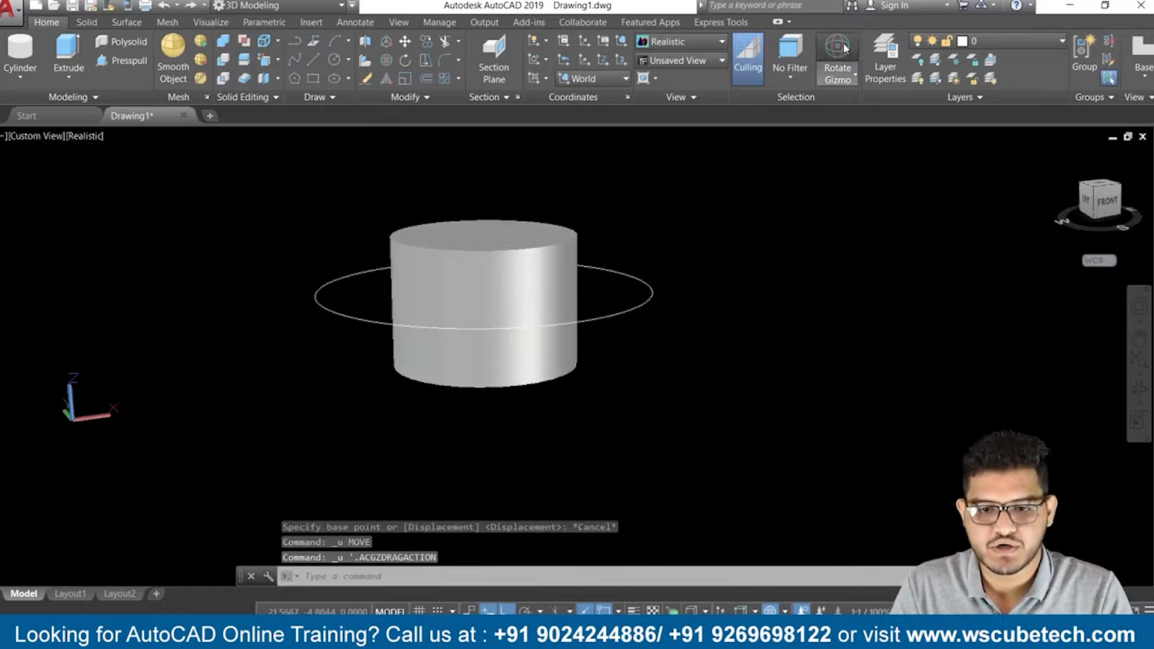
# Turn Ortho off and tilt the circle about the X axis with the Rotate Gizmo to an angle of about 318 degrees
pyautogui.click(838, 47)
pyautogui.click(631, 309)
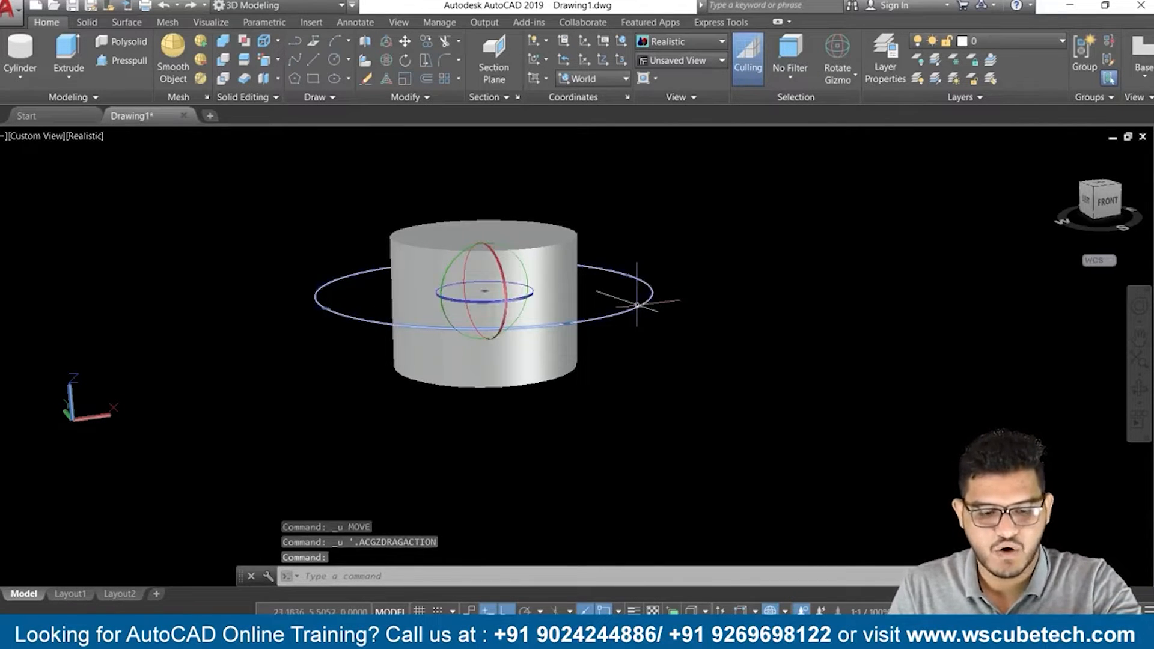
pyautogui.press('F8')
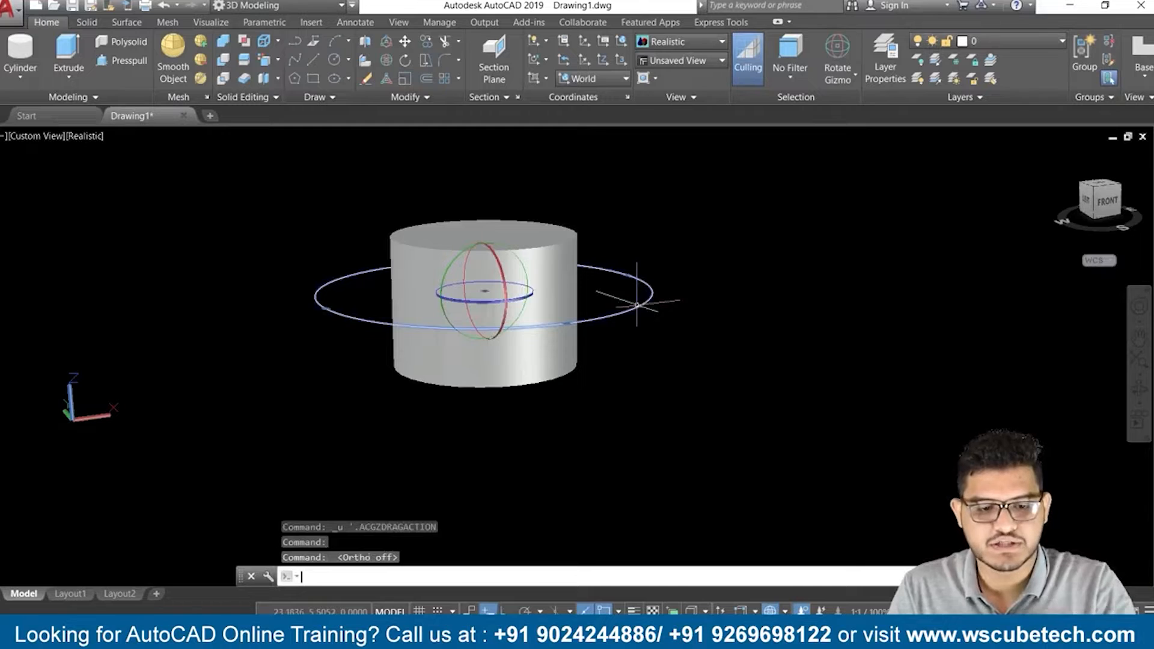
pyautogui.click(465, 279)
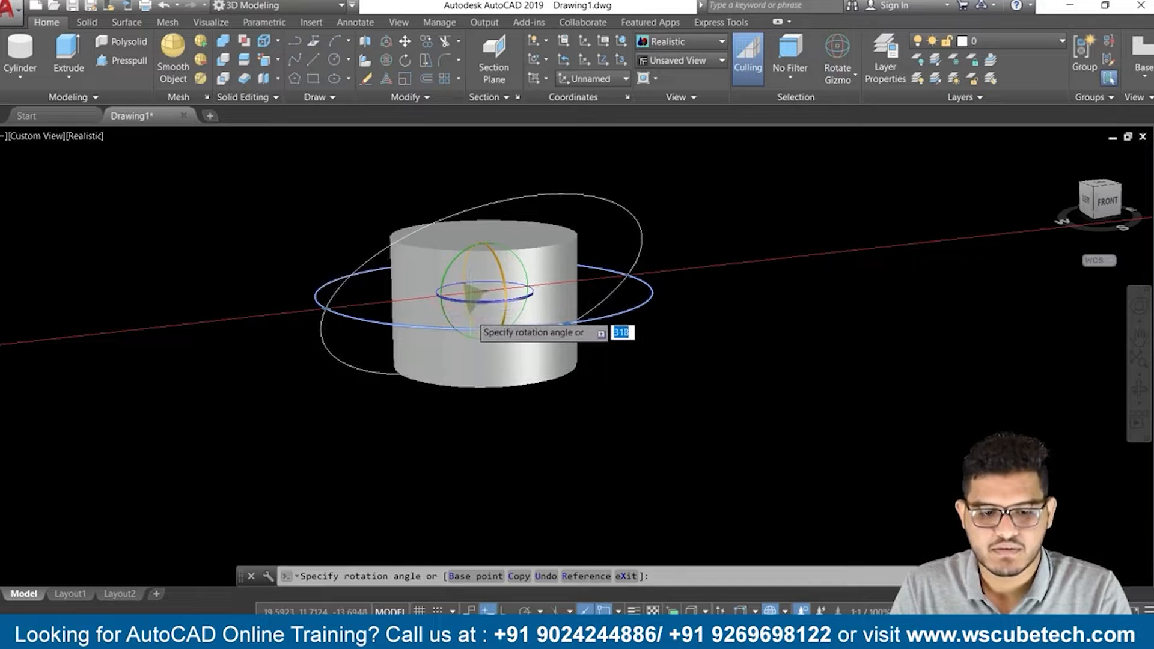
pyautogui.click(471, 313)
pyautogui.keyDown('shift'); pyautogui.moveTo(733, 365); pyautogui.dragTo(889, 373, button='middle'); pyautogui.keyUp('shift')
pyautogui.press('Escape')
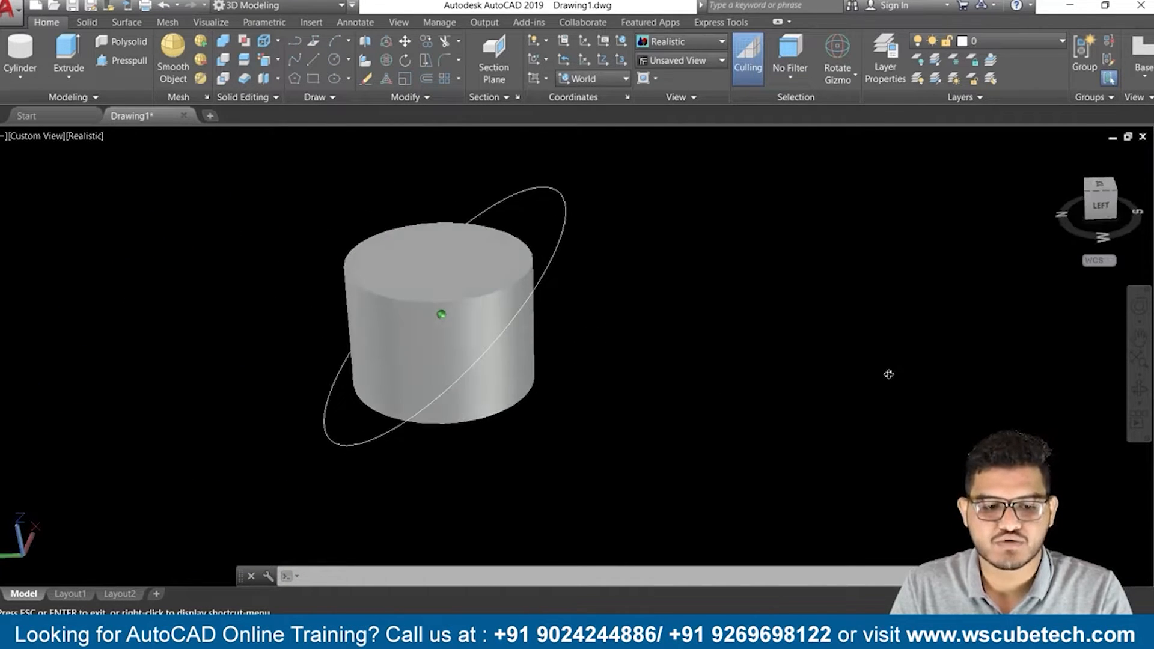
pyautogui.press('Escape')
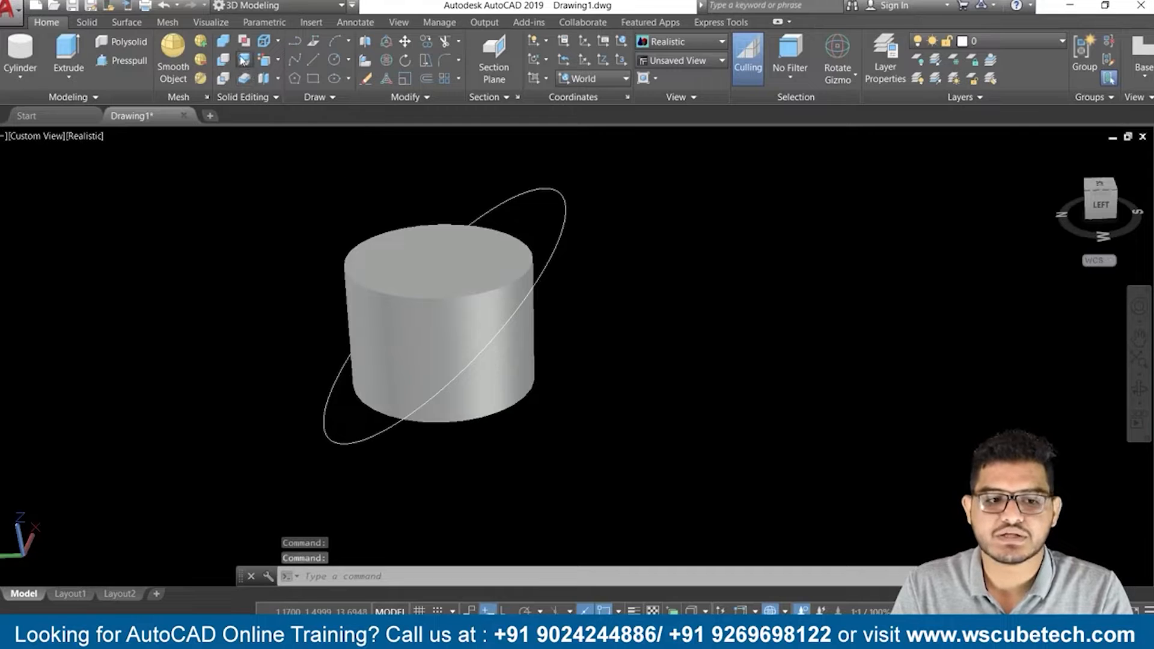
# Start slicing the cylinder with the planar Object option for the slicing plane
pyautogui.click(243, 59)
pyautogui.click(400, 300)
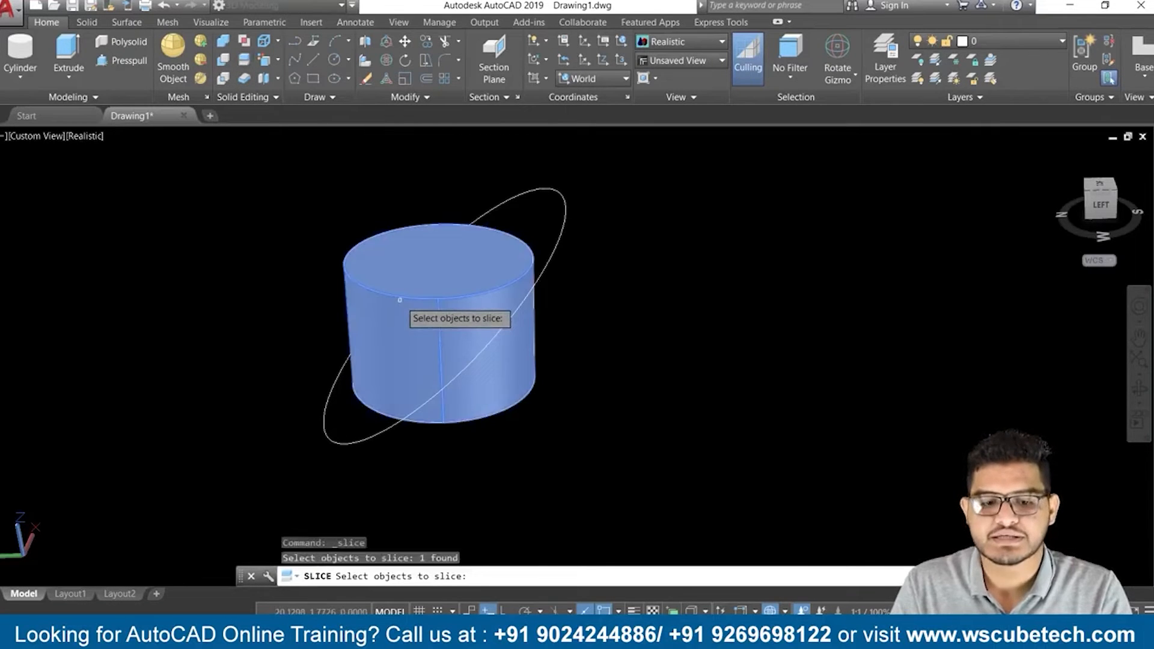
pyautogui.press('Return')
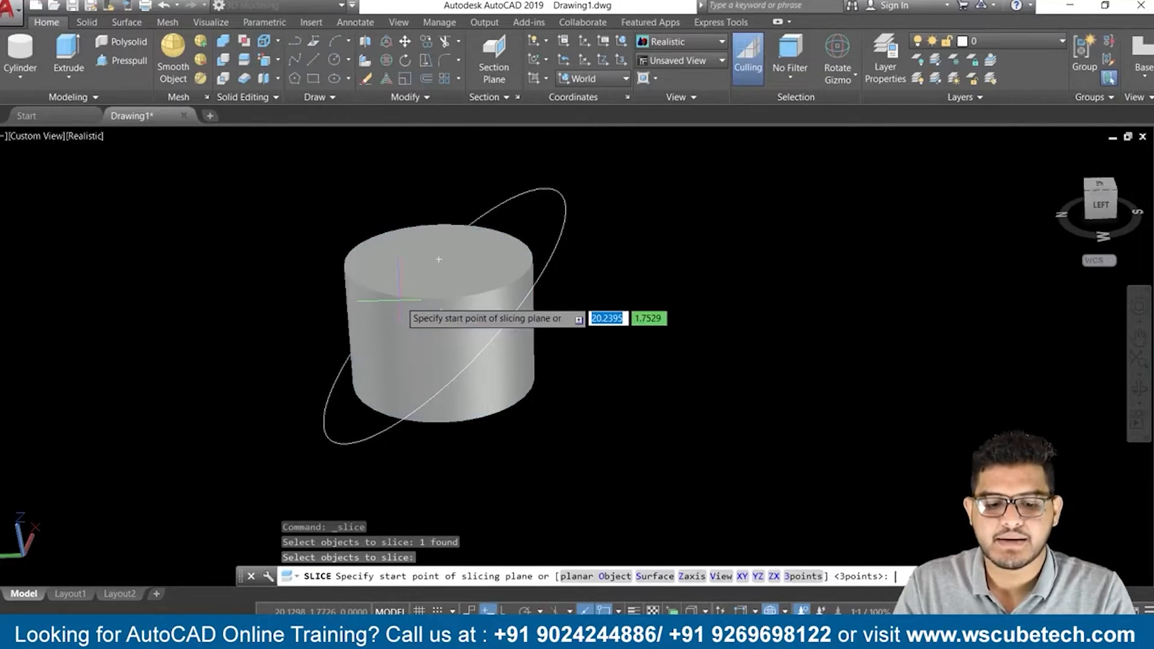
pyautogui.click(614, 577)
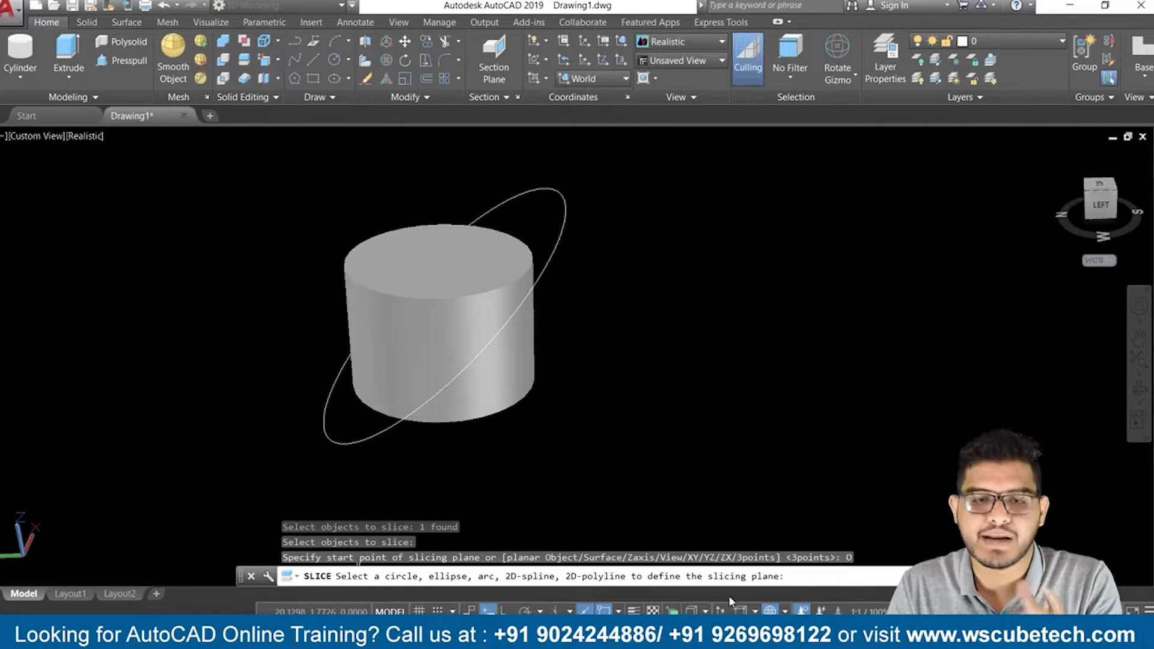
# Slice the cylinder along the plane of the tilted circle and keep both sides
pyautogui.click(549, 256)
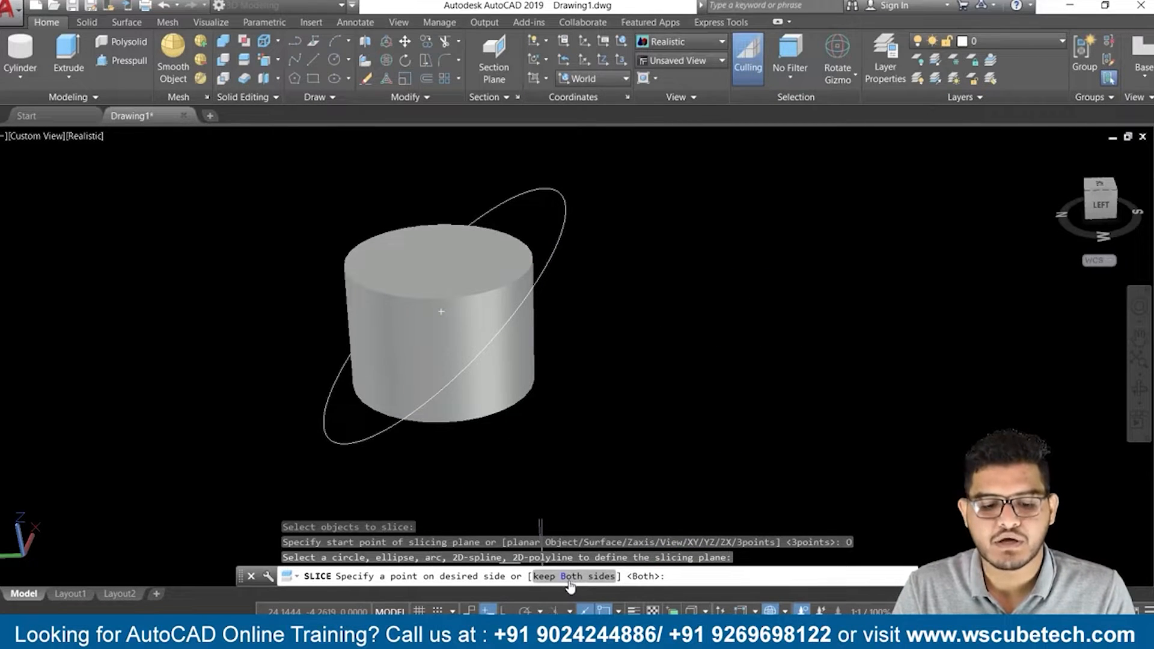
pyautogui.click(569, 580)
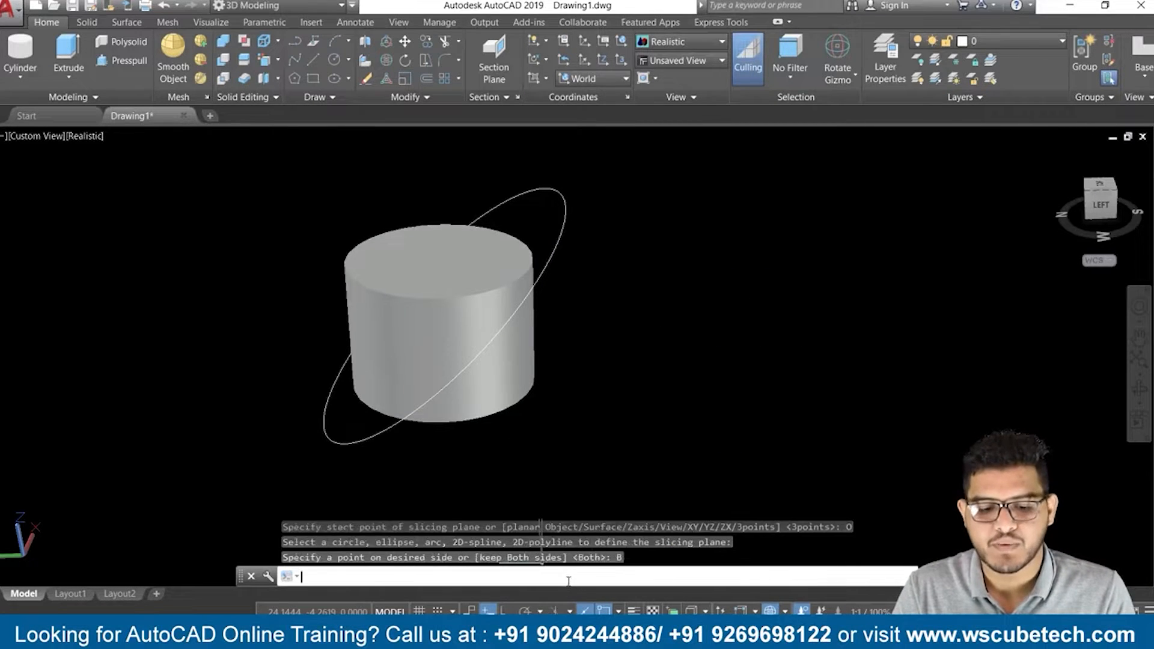
pyautogui.click(425, 296)
pyautogui.click(507, 369)
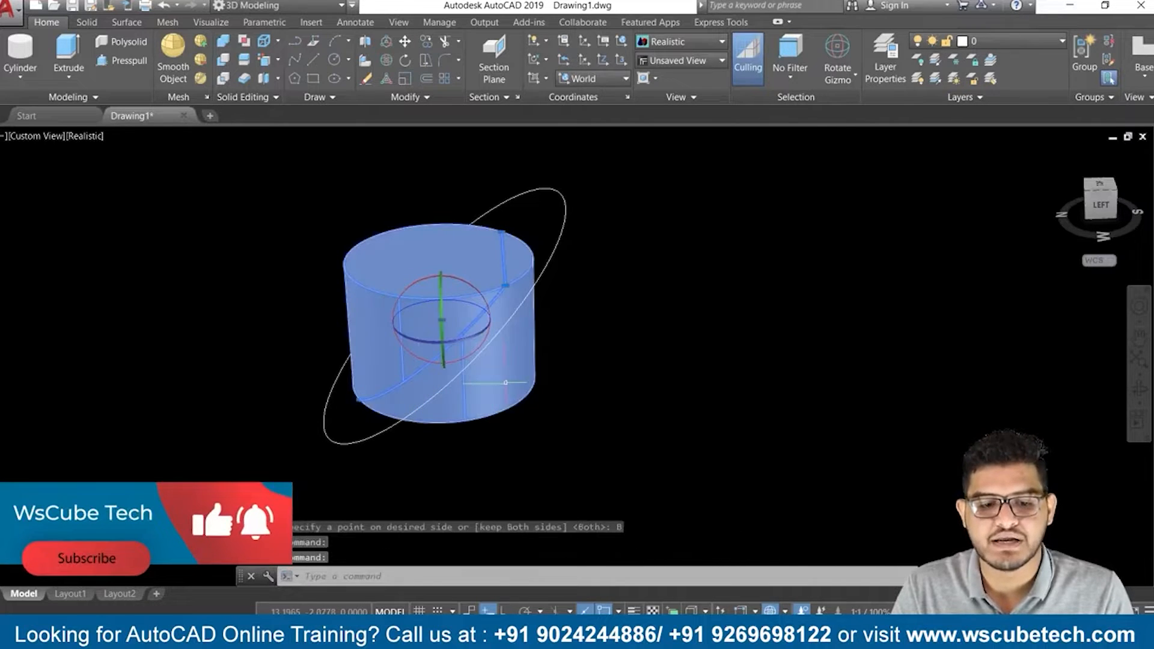
pyautogui.press('Escape')
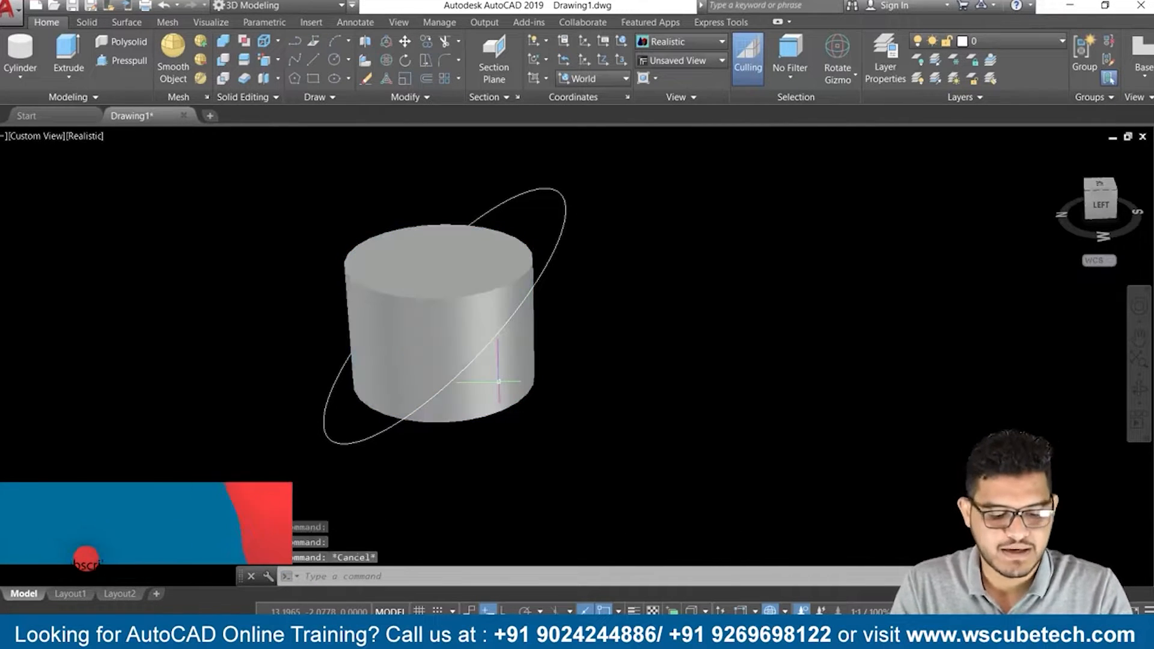
# Move the upper piece of the sliced cylinder away from the lower piece, using a base point on its top face
pyautogui.write('m')
pyautogui.press('Return')
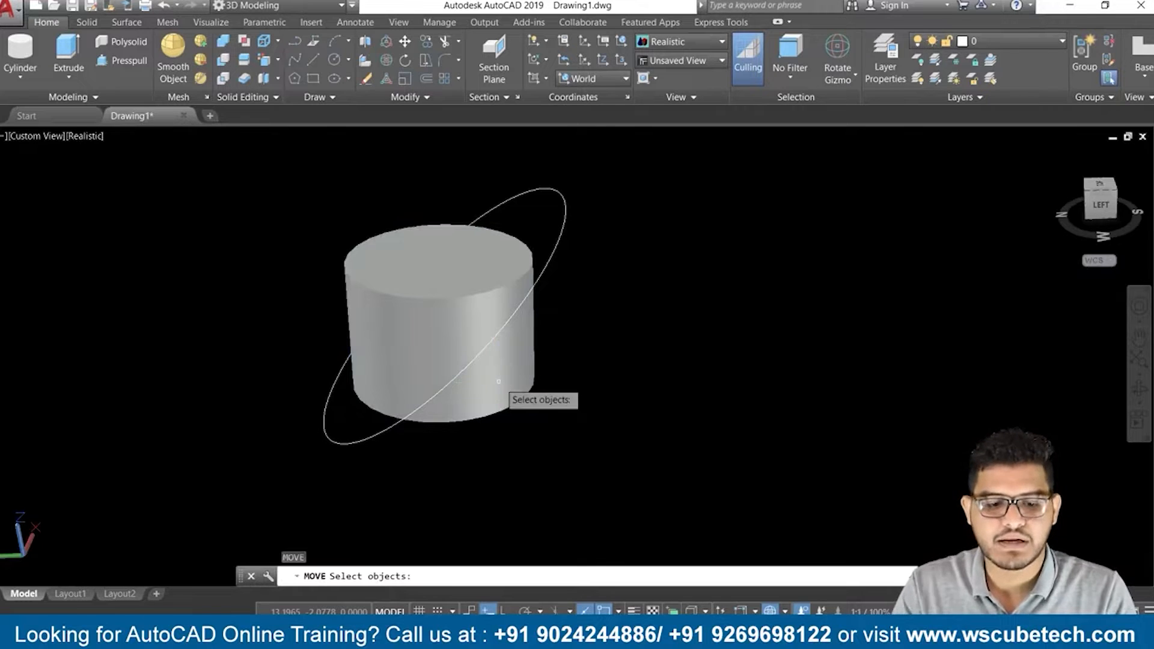
pyautogui.click(415, 308)
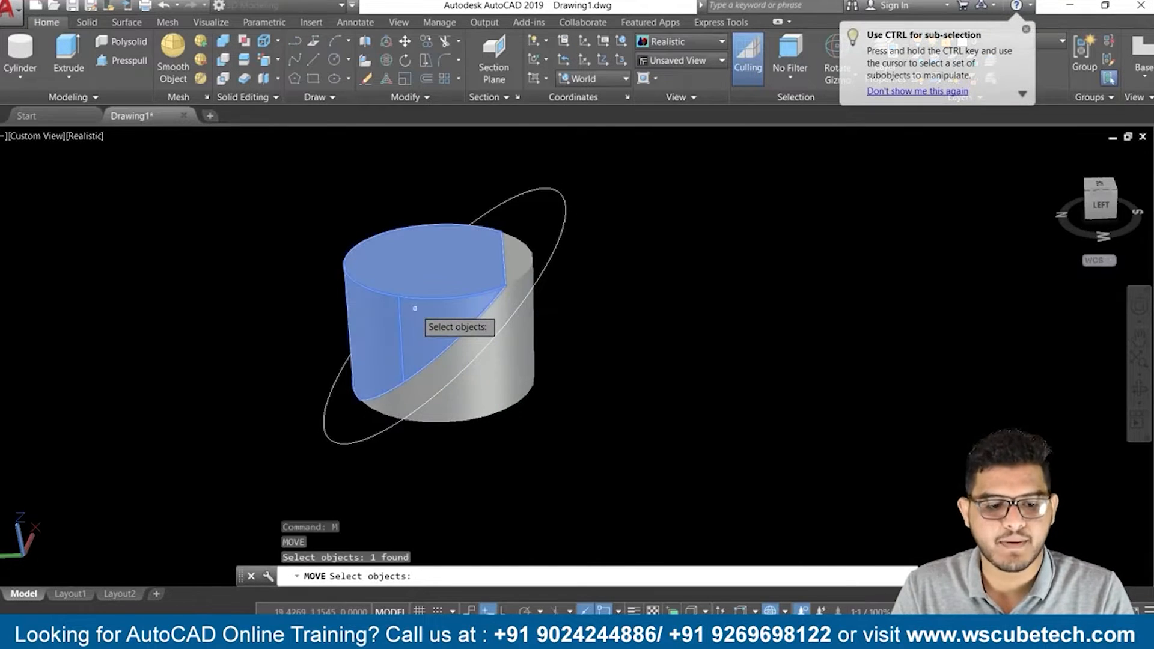
pyautogui.press('Return')
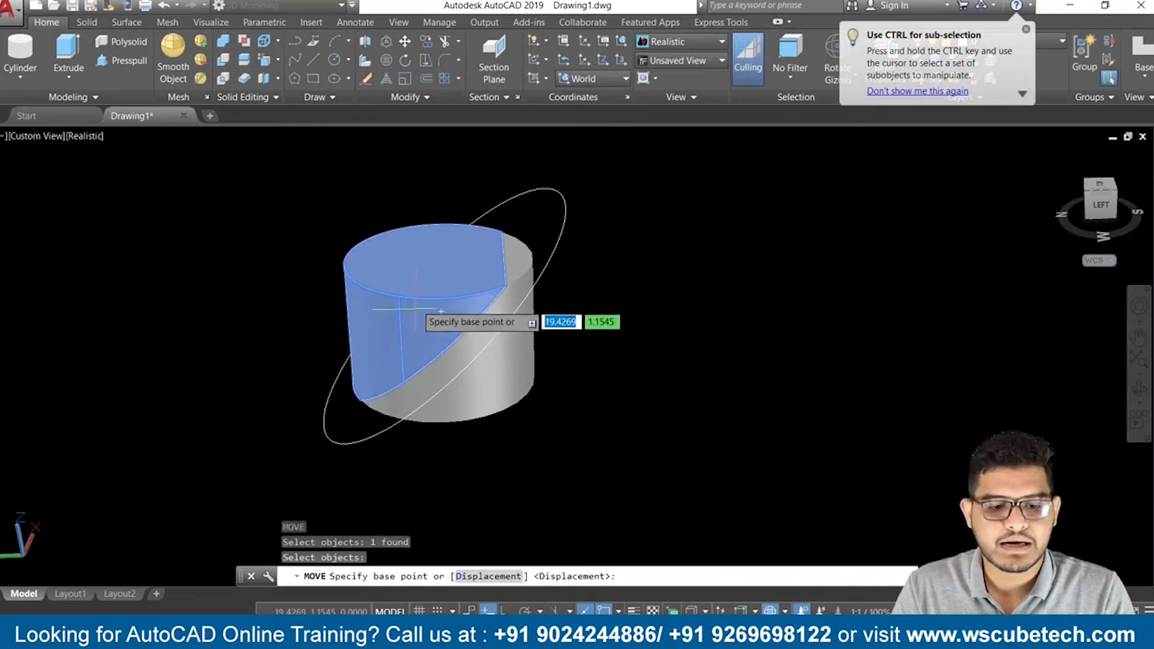
pyautogui.click(438, 260)
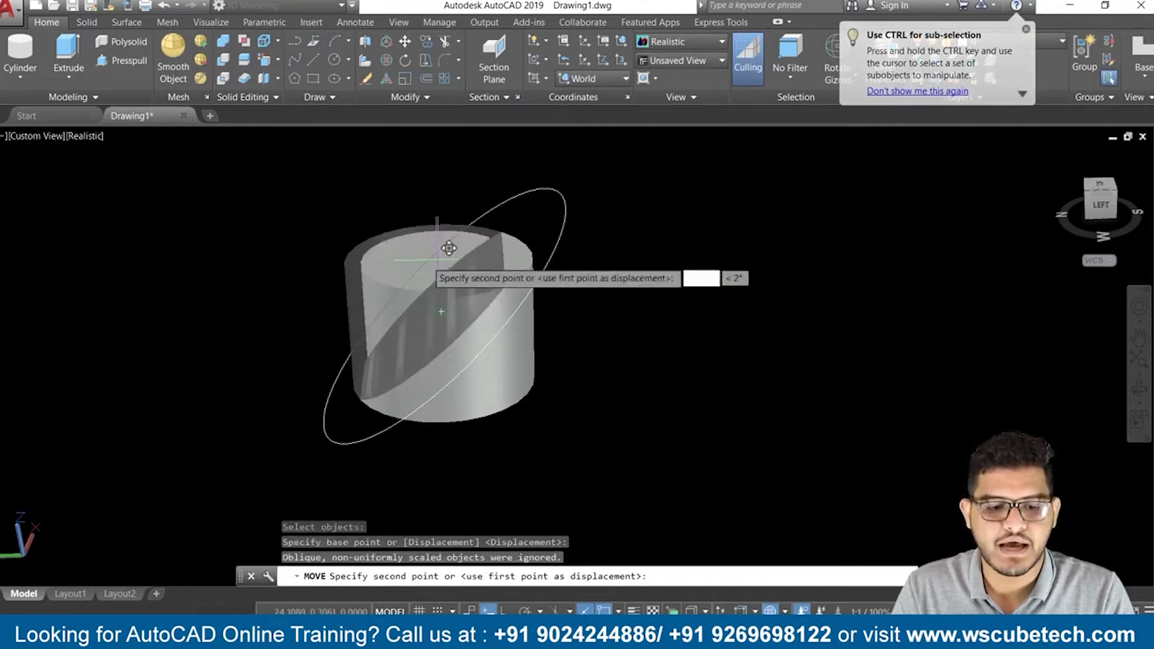
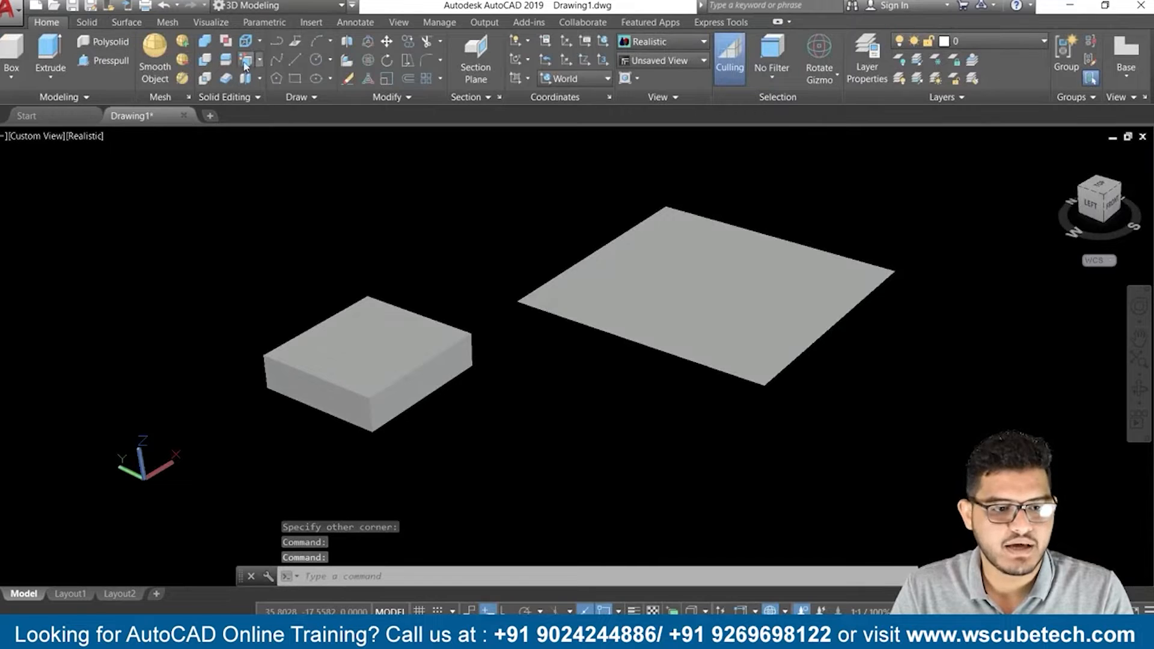
# Try to recolor the flat planar surface with Color Faces
pyautogui.click(264, 60)
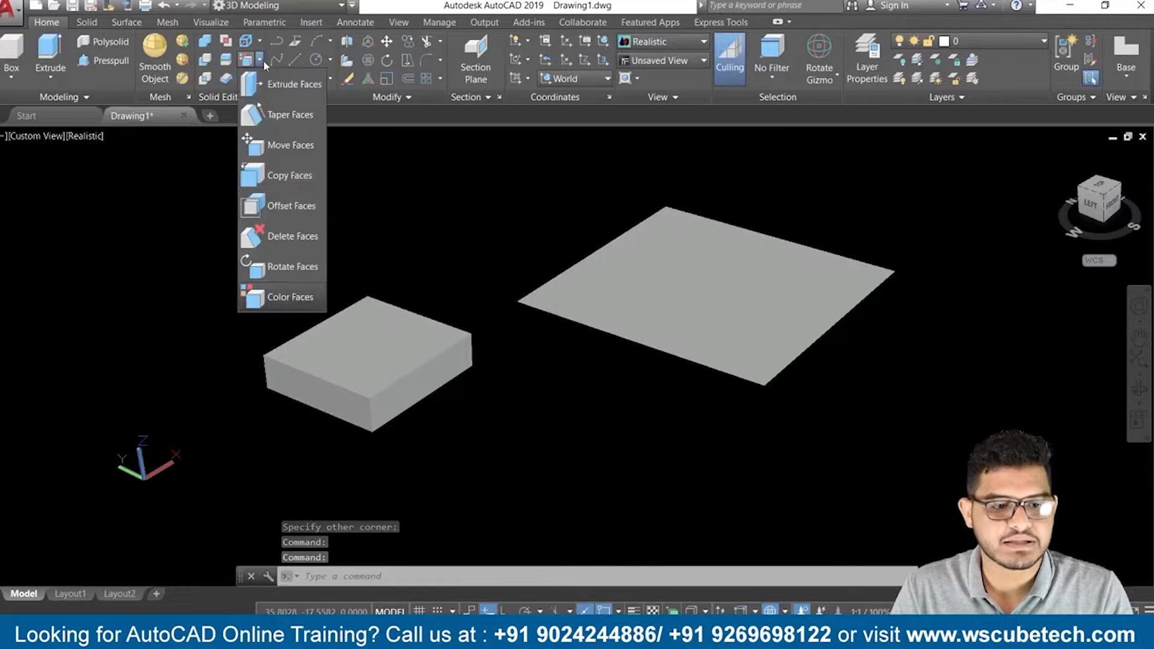
pyautogui.click(302, 291)
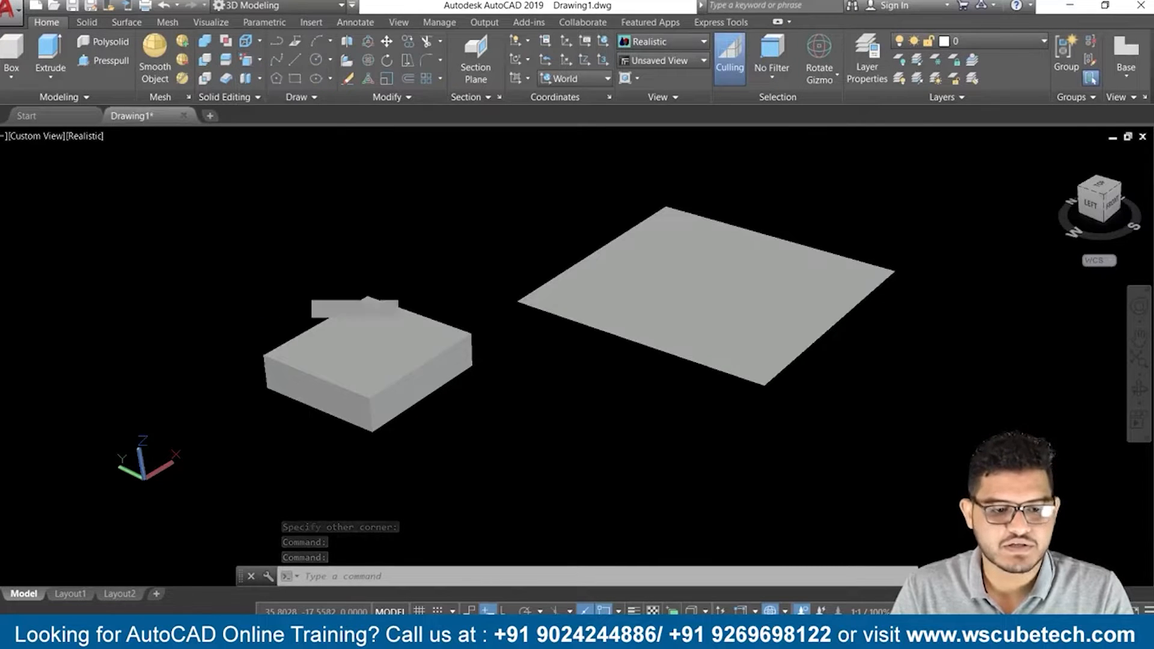
pyautogui.click(640, 292)
pyautogui.click(651, 287)
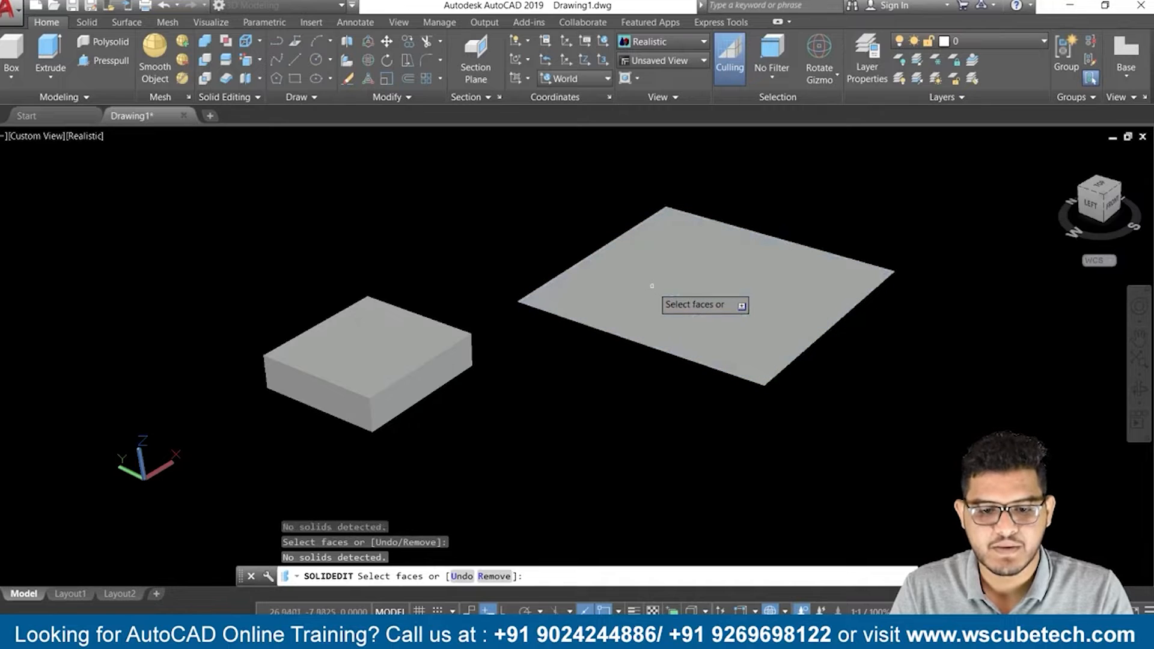
pyautogui.press('Return')
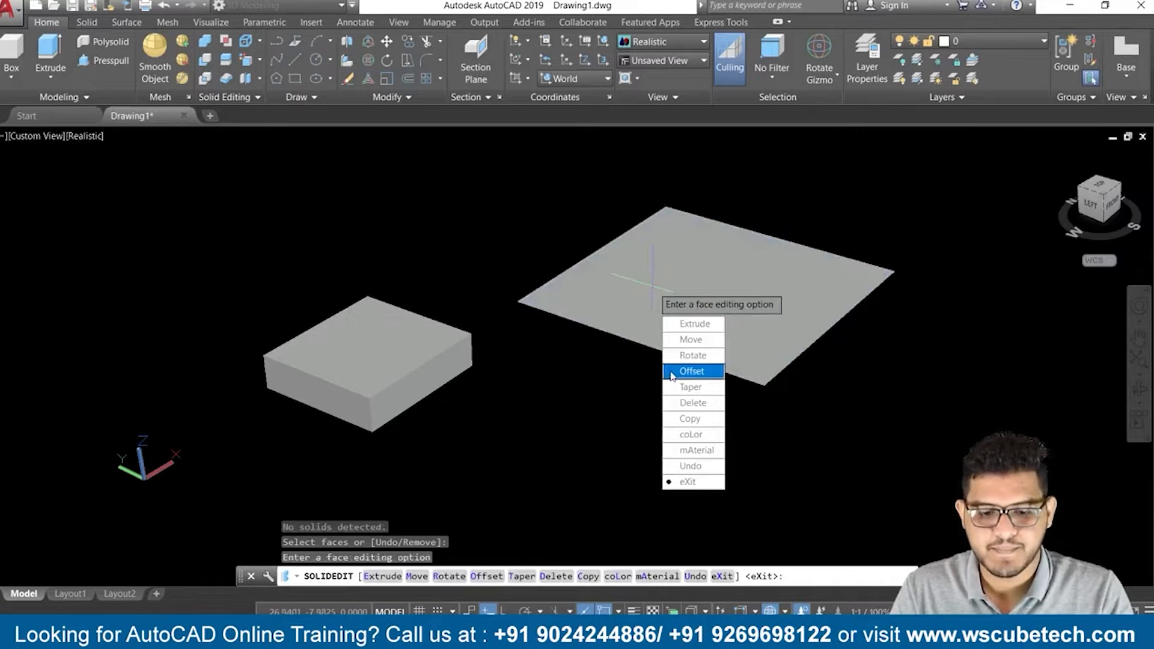
pyautogui.press('Escape')
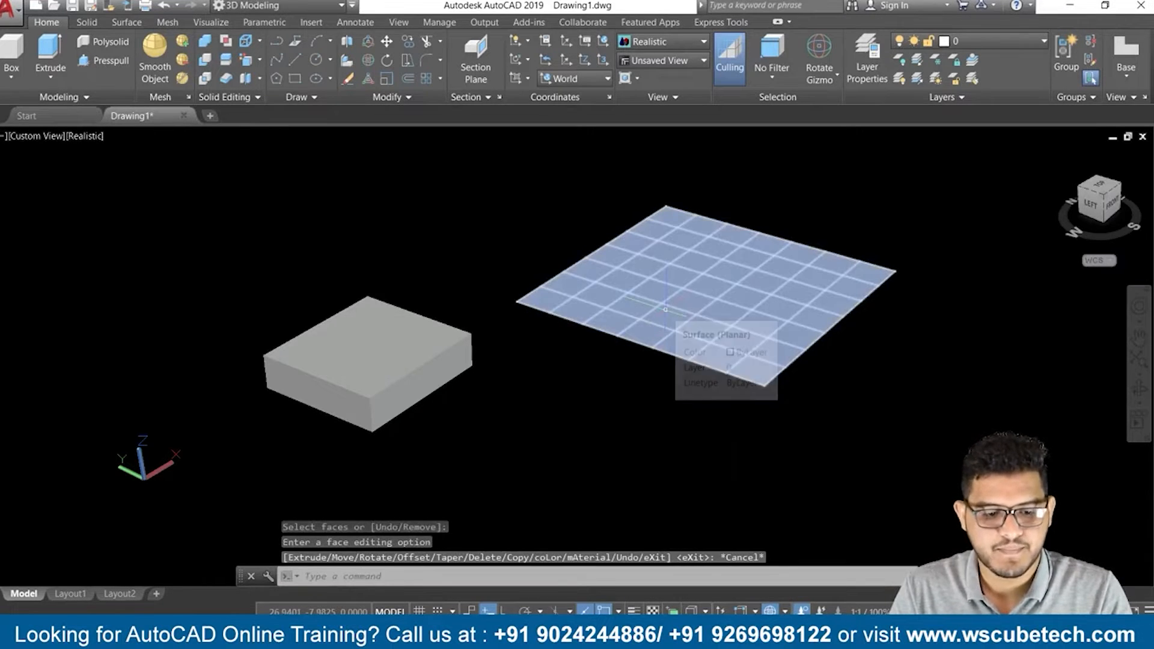
pyautogui.click(665, 310)
pyautogui.press('Escape')
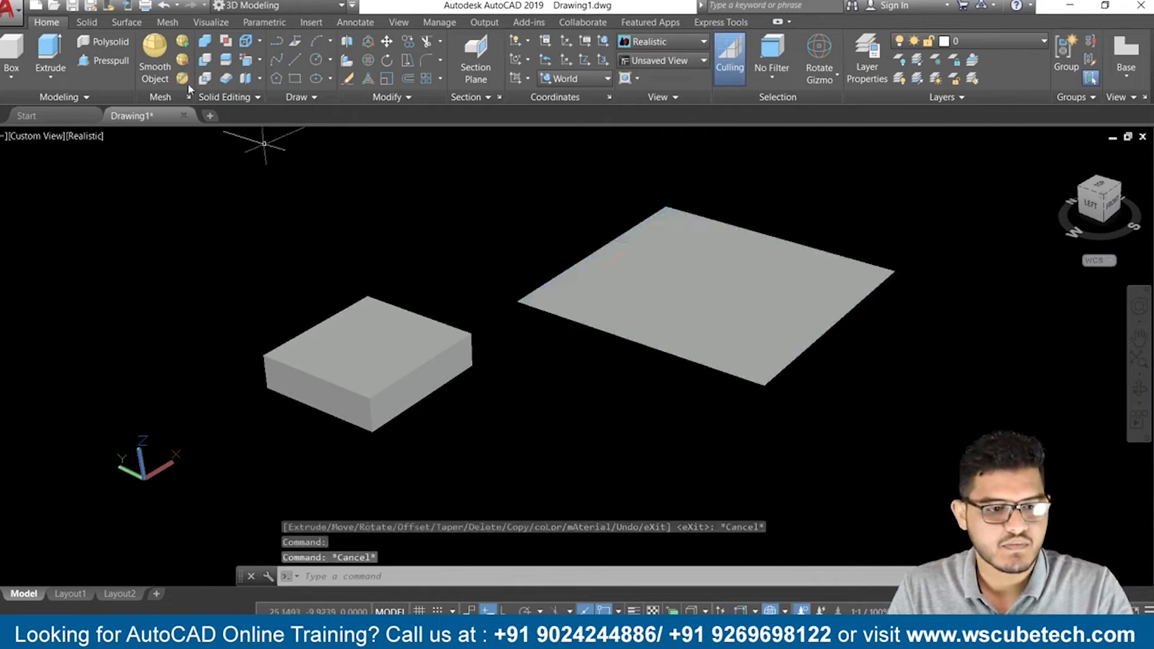
# Color the box's front side face crimson red with Color Faces and exit solid editing
pyautogui.click(260, 61)
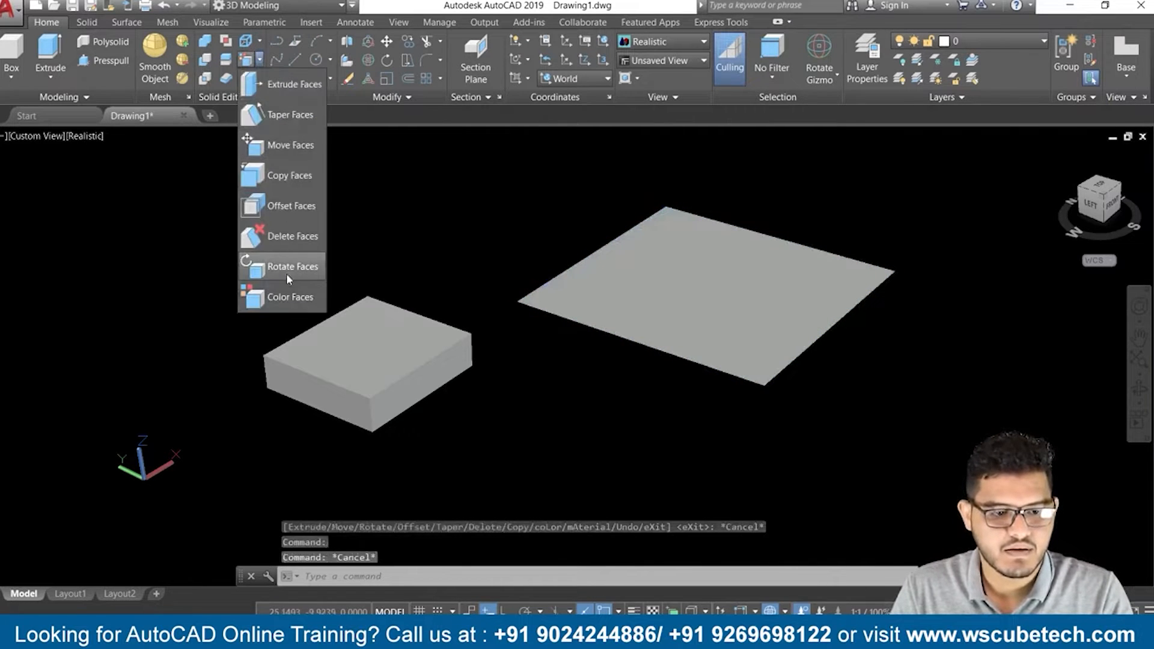
pyautogui.click(295, 301)
pyautogui.click(623, 337)
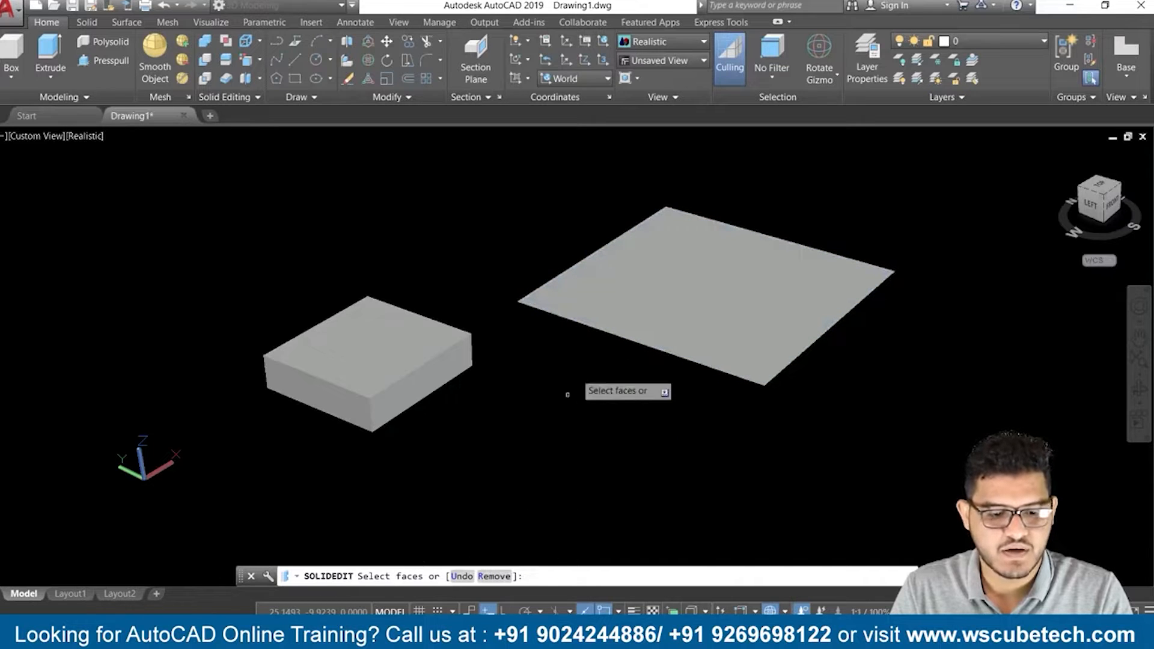
pyautogui.click(680, 299)
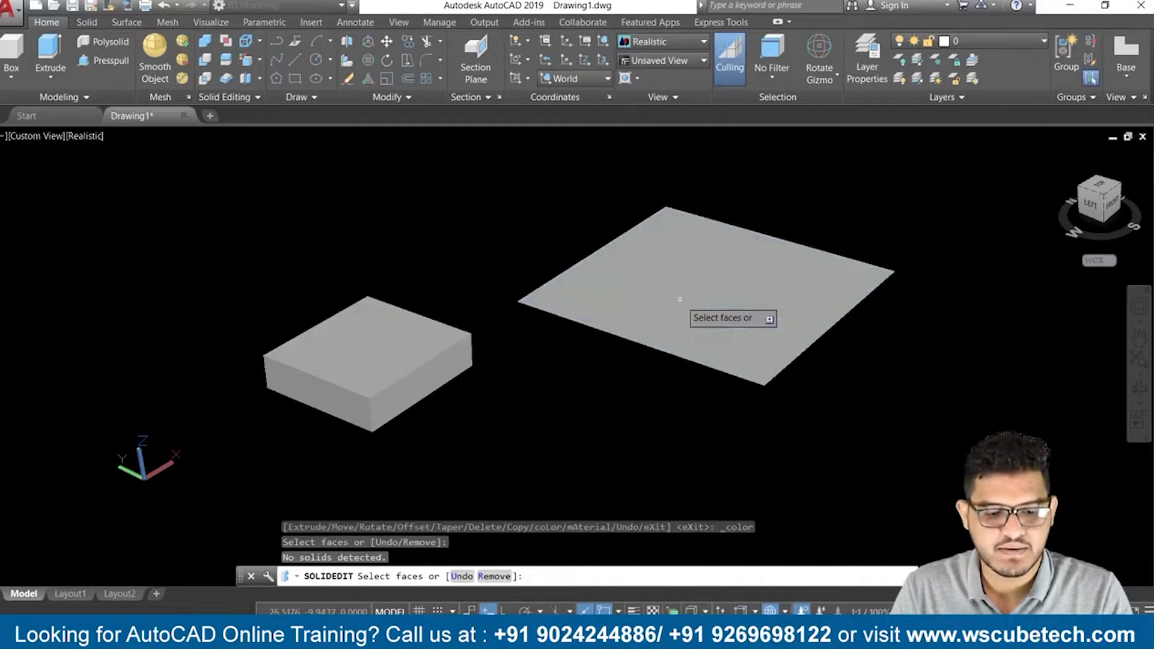
pyautogui.click(393, 406)
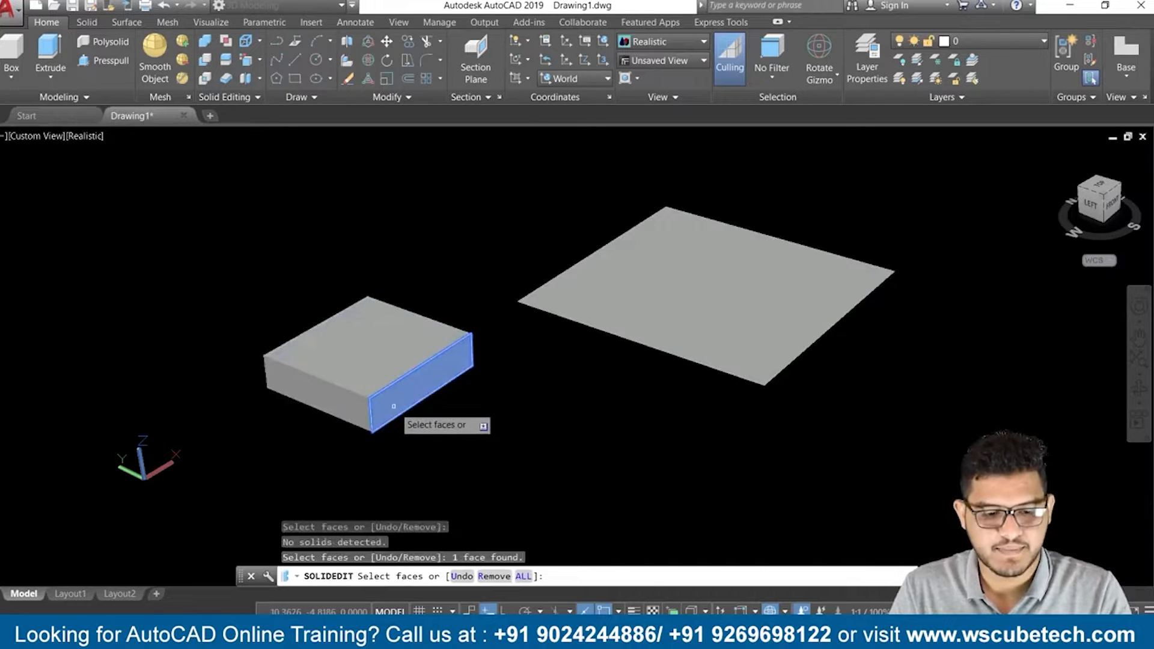
pyautogui.press('Return')
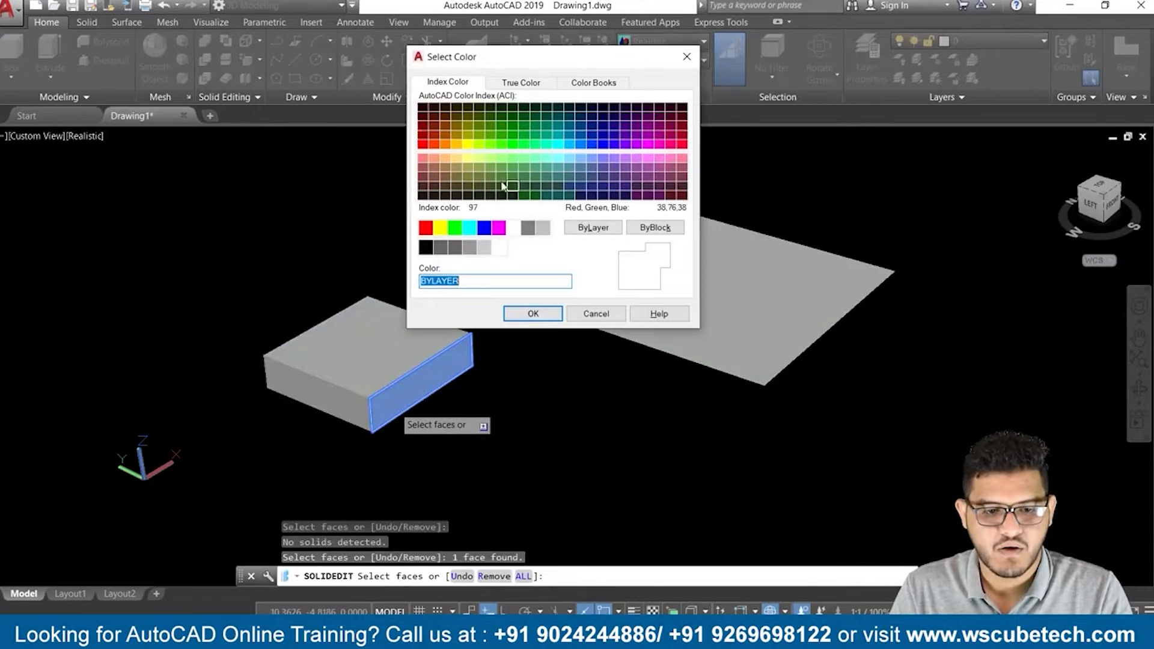
pyautogui.click(681, 144)
pyautogui.click(540, 317)
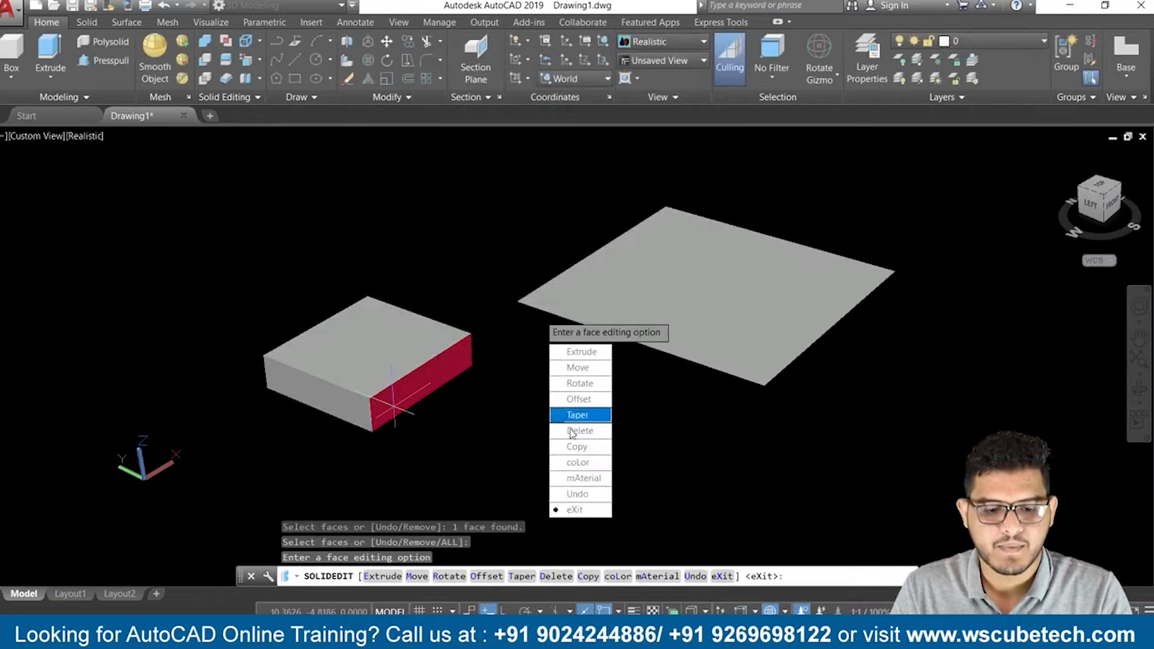
pyautogui.press('Return')
pyautogui.press('Return')
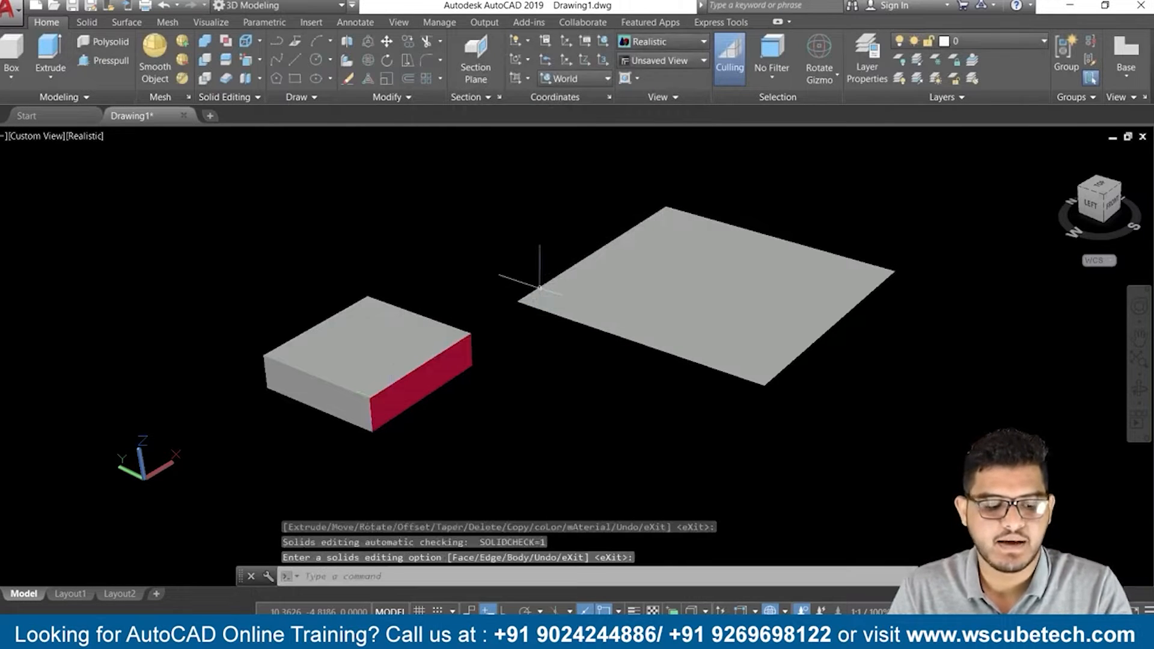
# Move the flat planar surface by its front corner along the X axis toward the box, with Ortho on
pyautogui.keyDown('shift'); pyautogui.moveTo(593, 471); pyautogui.dragTo(505, 438, button='middle'); pyautogui.keyUp('shift')
pyautogui.press('Escape')
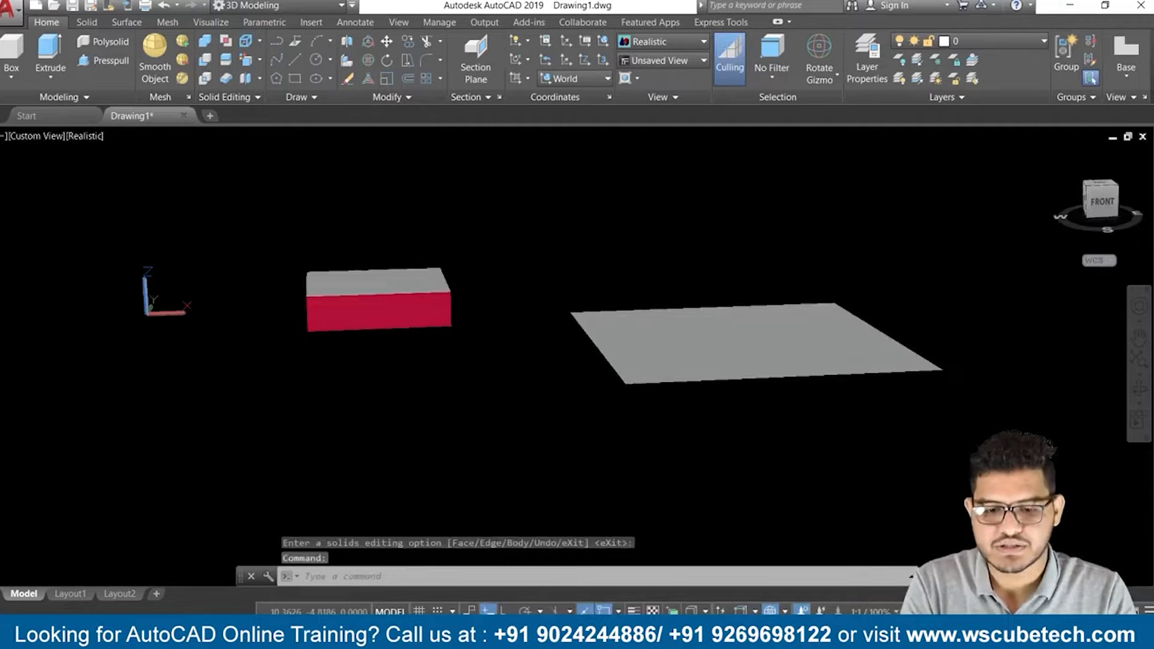
pyautogui.write('m')
pyautogui.press('Return')
pyautogui.click(753, 348)
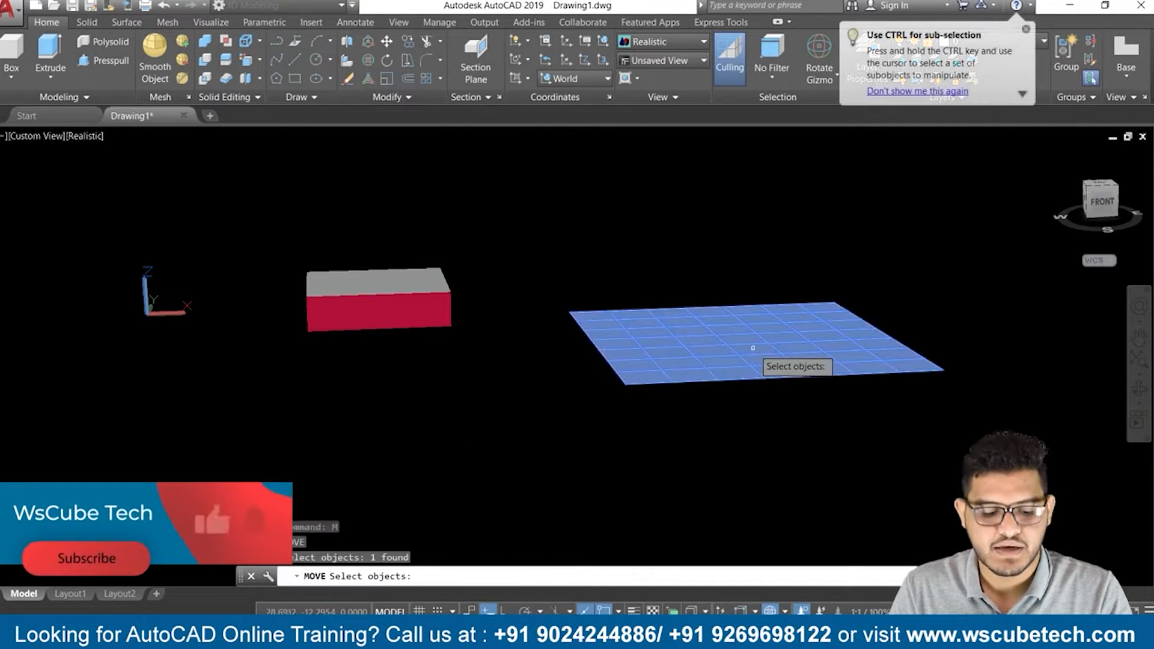
pyautogui.press('Return')
pyautogui.click(625, 383)
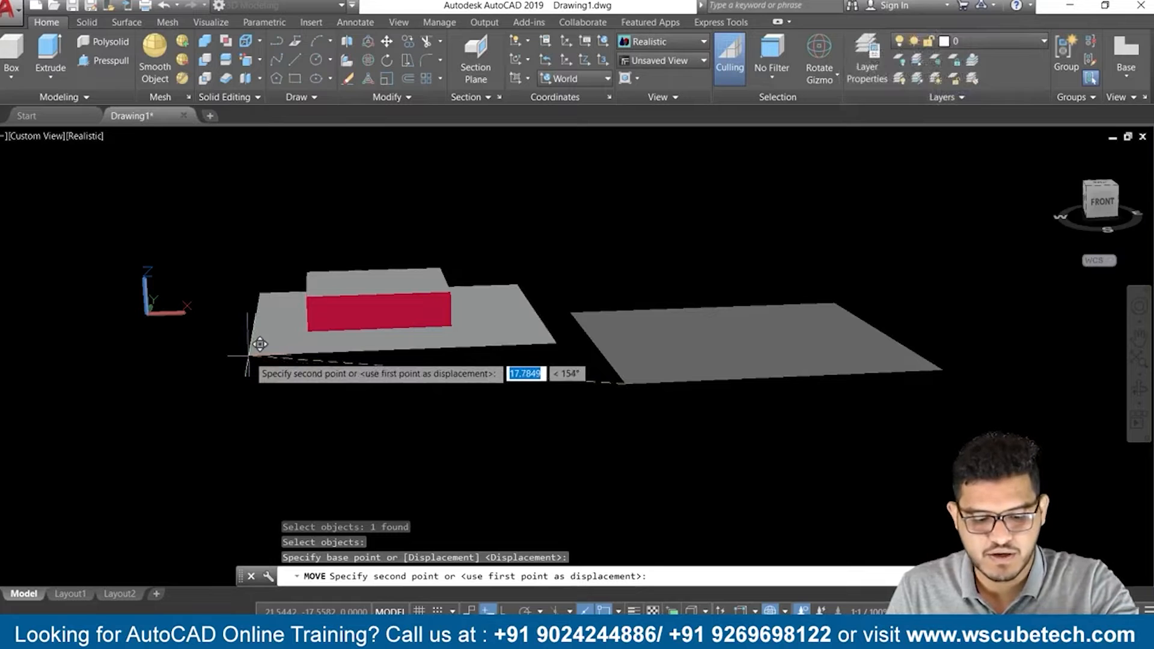
pyautogui.press('F8')
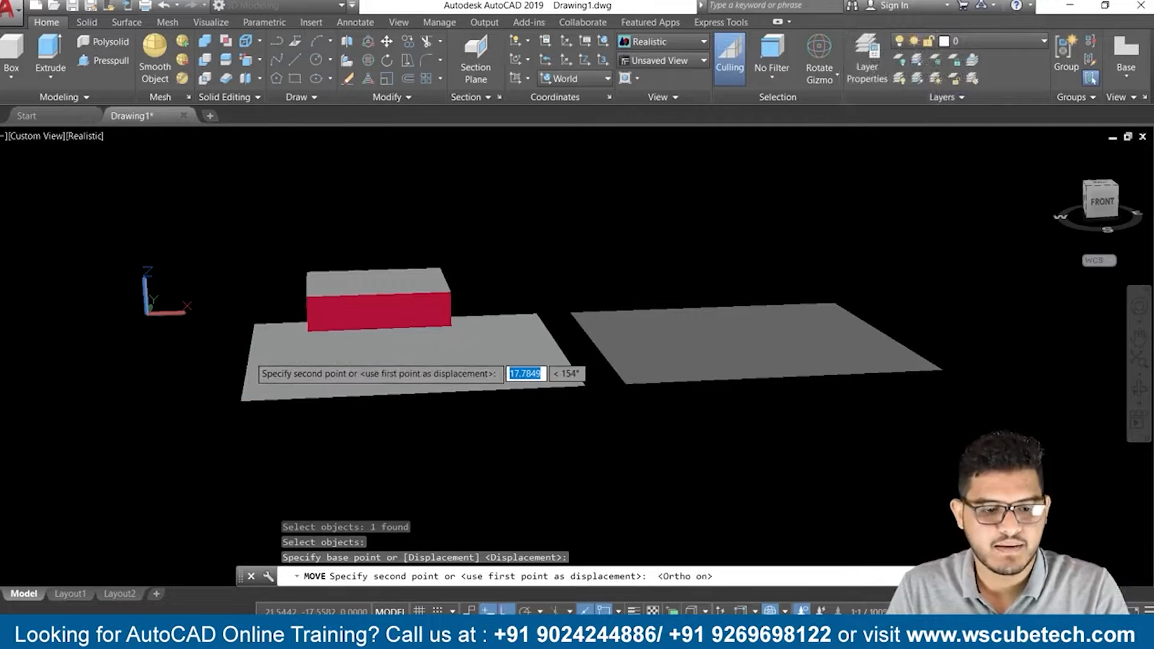
pyautogui.click(249, 353)
# Delete the box with the red face, leaving the planar surface
pyautogui.keyDown('shift'); pyautogui.moveTo(772, 367); pyautogui.dragTo(953, 377, button='middle'); pyautogui.keyUp('shift')
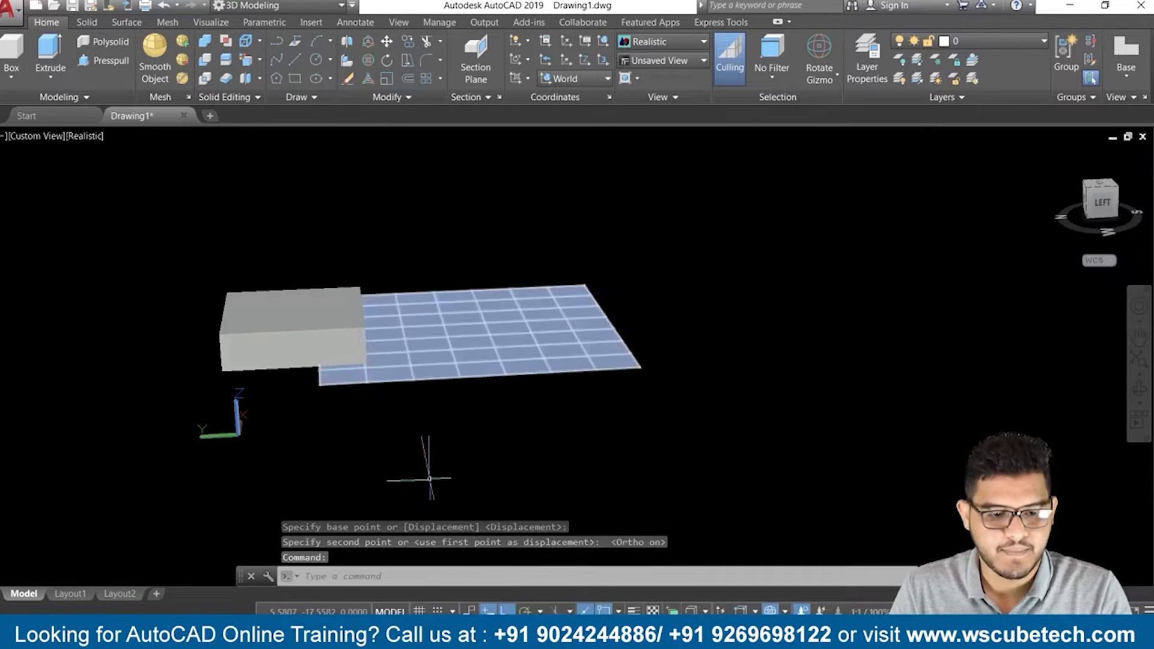
pyautogui.click(239, 348)
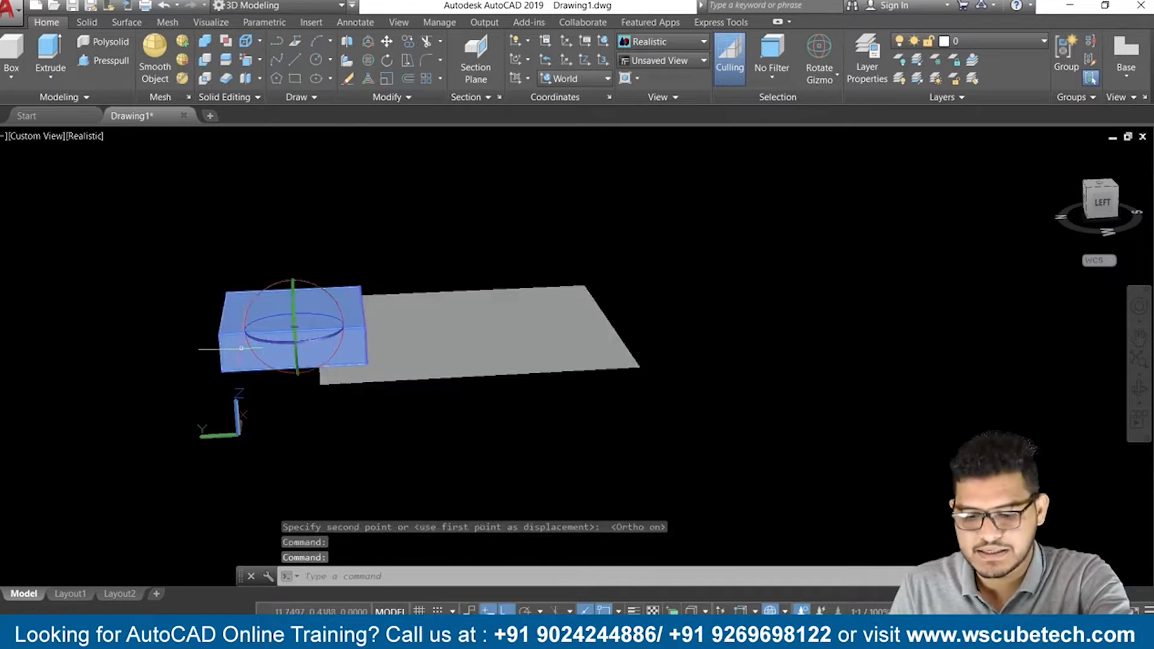
pyautogui.press('Delete')
pyautogui.click(11, 76)
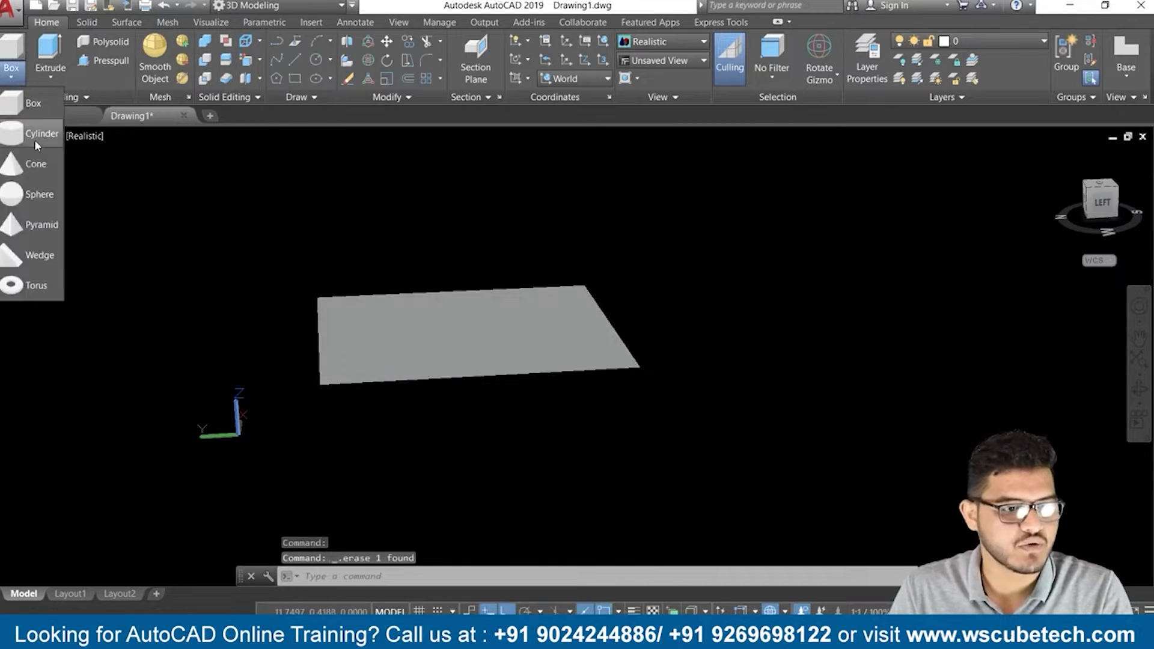
pyautogui.click(36, 105)
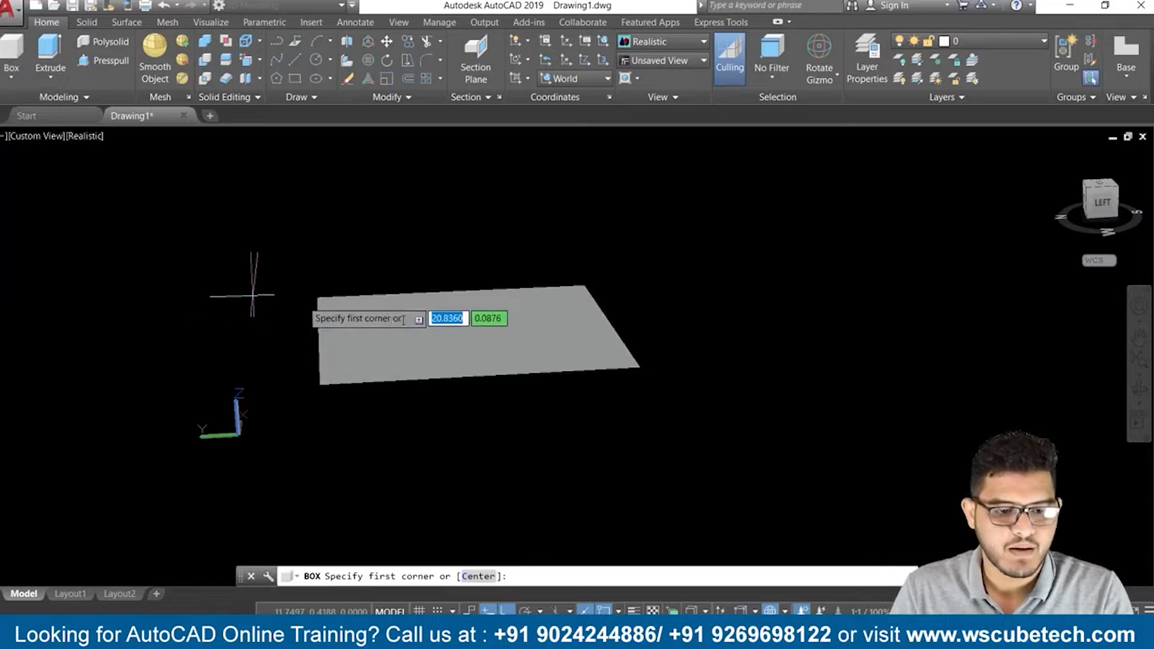
pyautogui.click(317, 297)
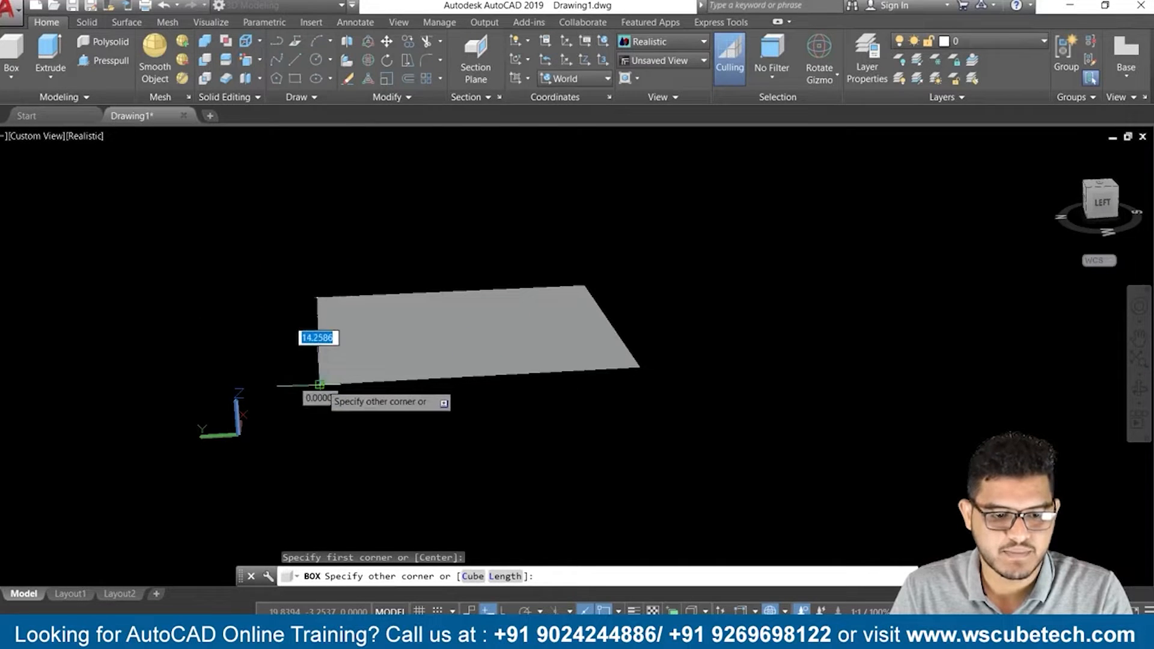
pyautogui.click(322, 383)
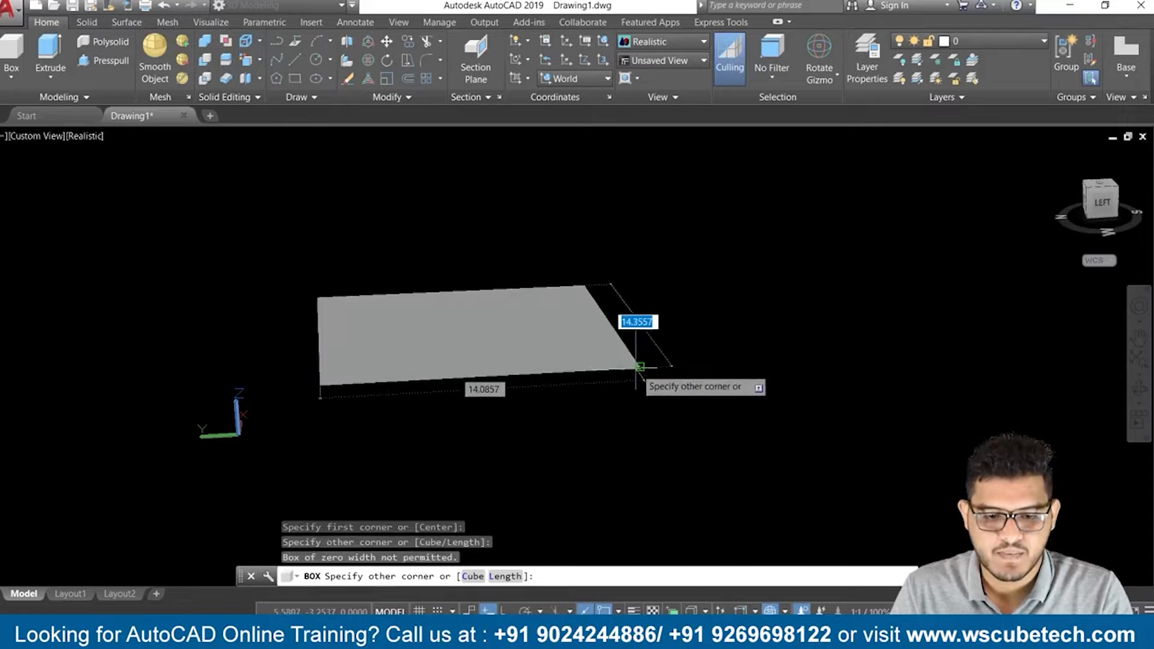
pyautogui.click(640, 366)
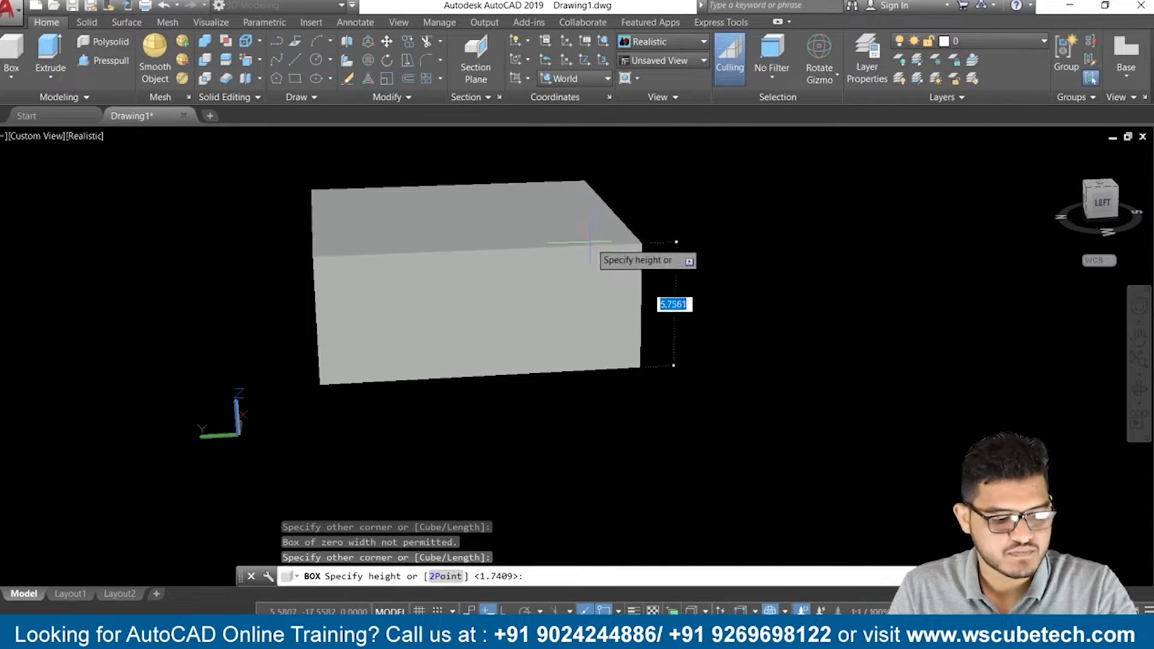
pyautogui.press('Escape')
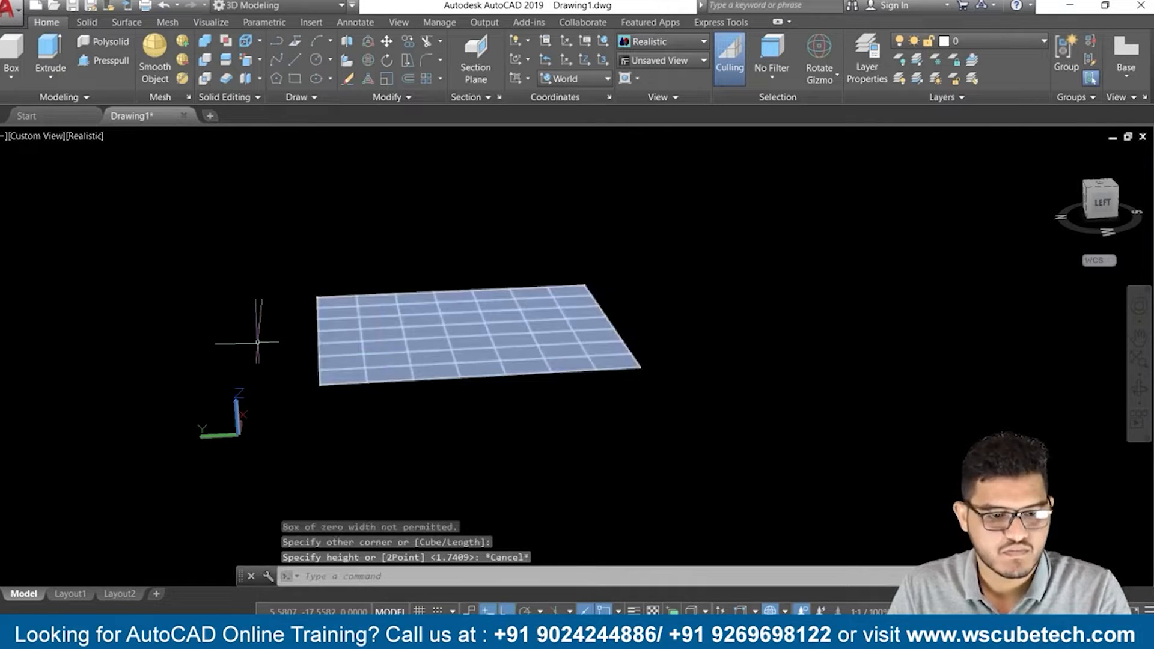
# Draw a solid box adjoining the short edge of the planar surface, with one base corner on the surface's near corner and a freehand height
pyautogui.moveTo(238, 314); pyautogui.dragTo(360, 267, button='middle')
pyautogui.click(11, 54)
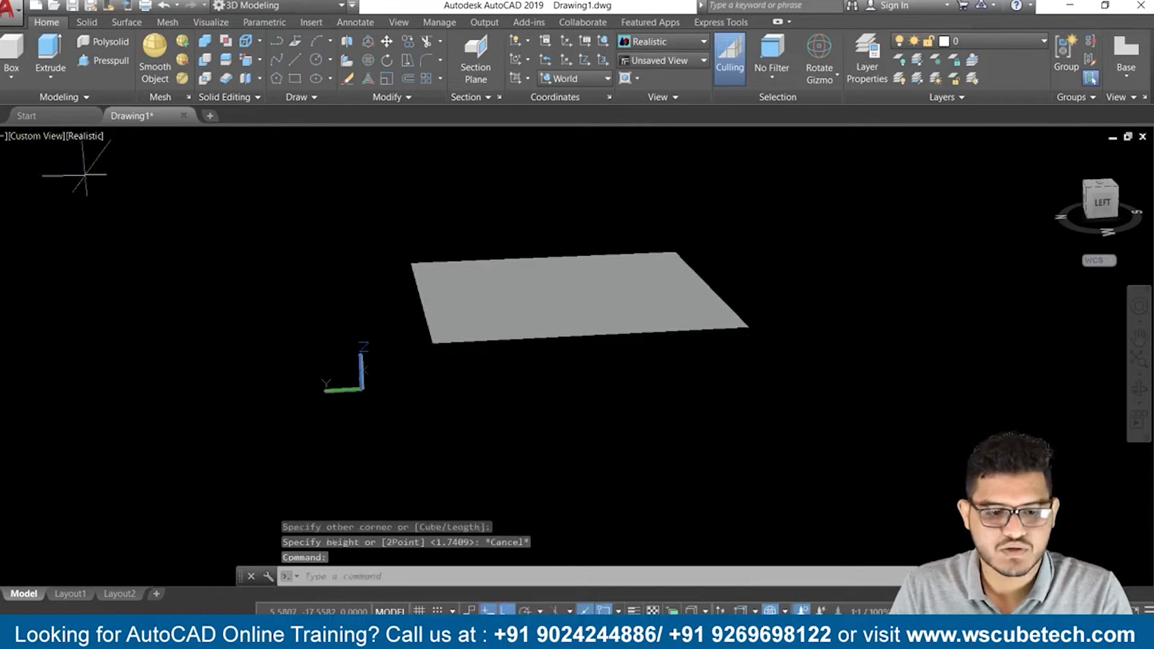
pyautogui.click(431, 344)
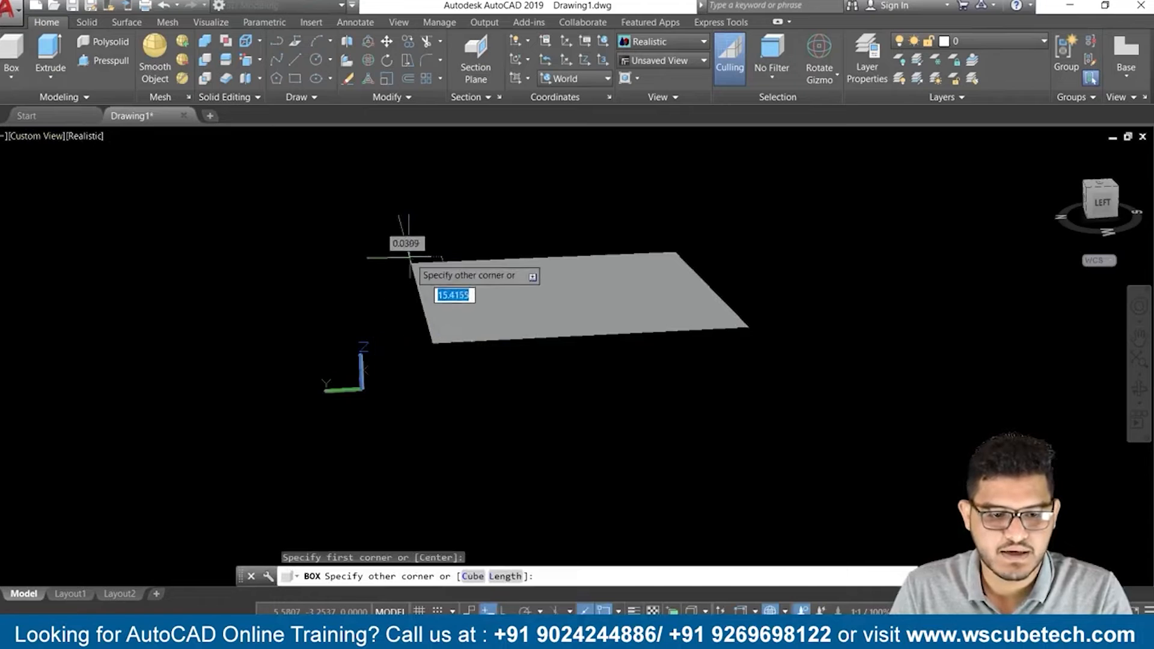
pyautogui.click(408, 258)
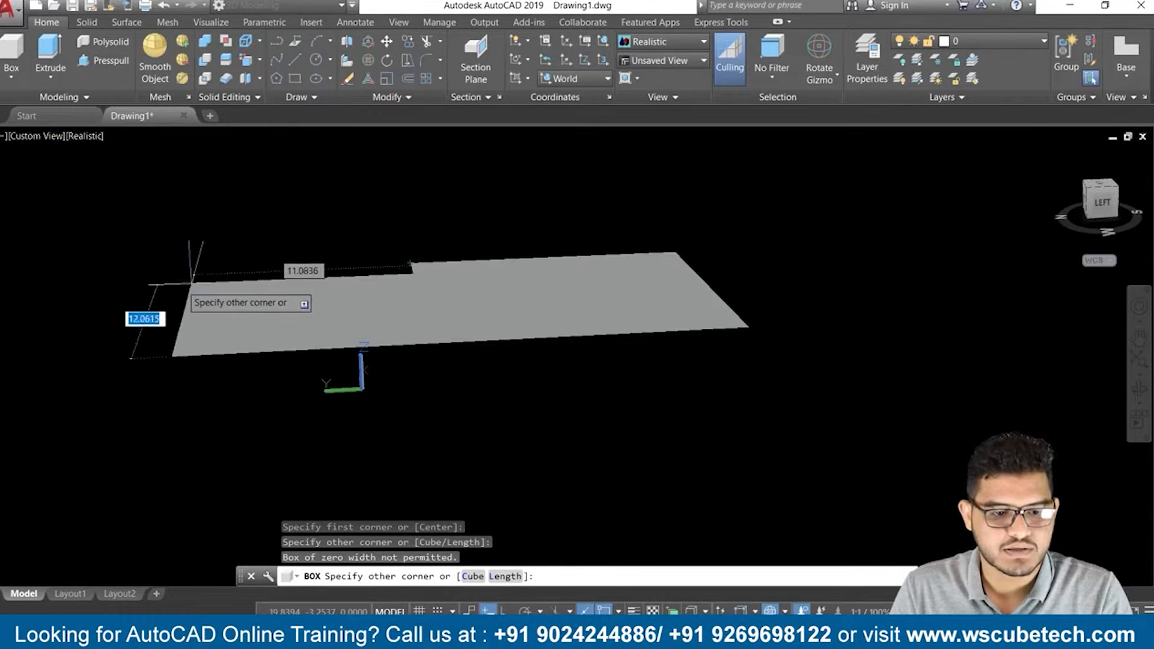
pyautogui.click(160, 280)
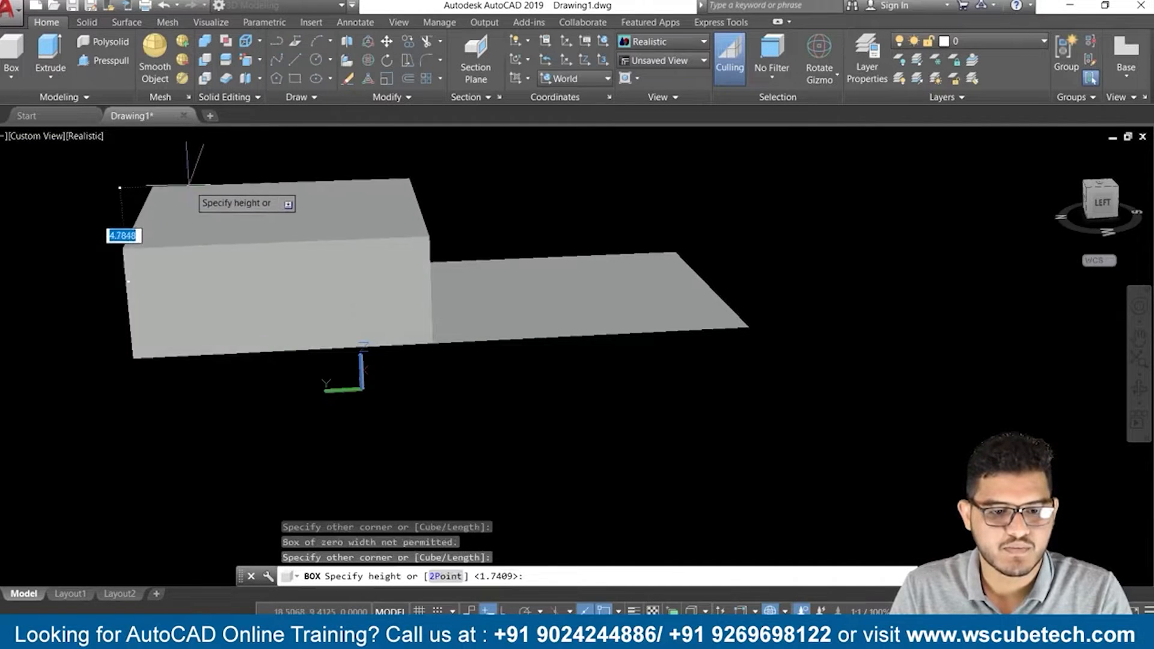
pyautogui.click(402, 332)
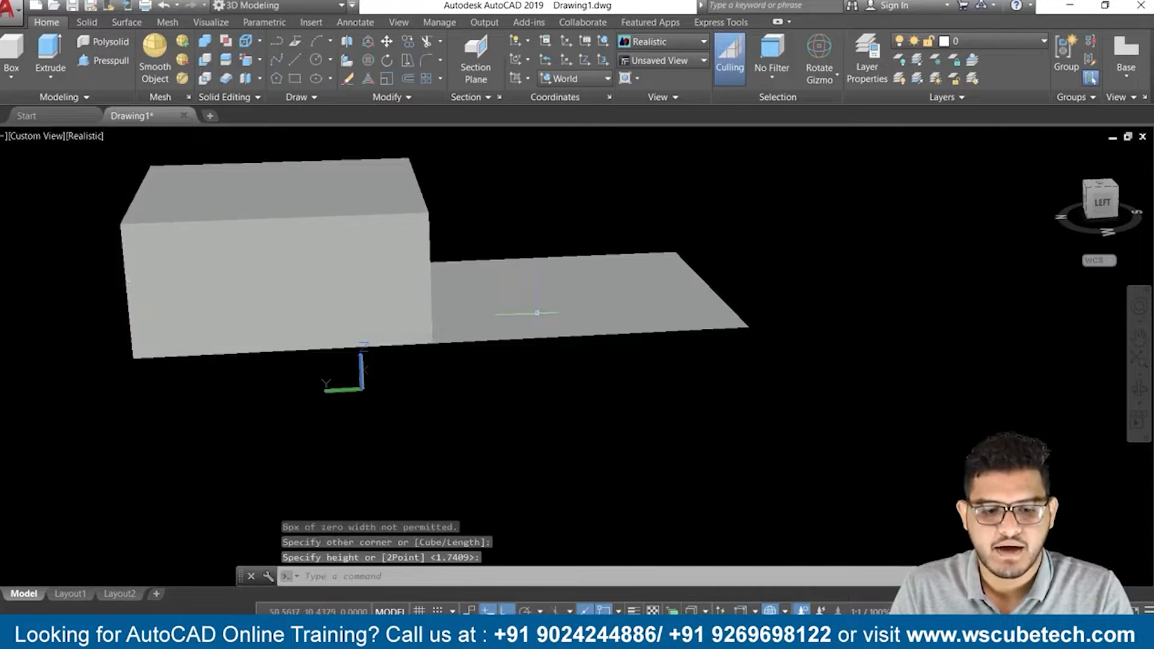
# Move the planar surface about 10 units along the X axis from the corner touching the box, with Ortho on
pyautogui.click(537, 311)
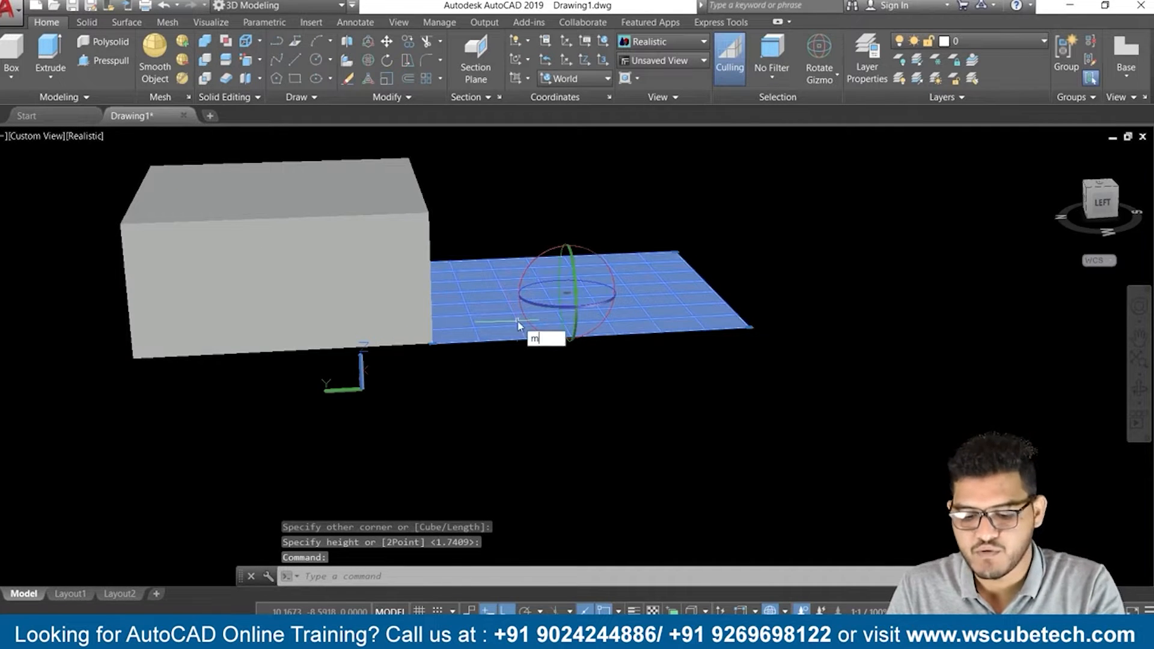
pyautogui.write('m')
pyautogui.press('Return')
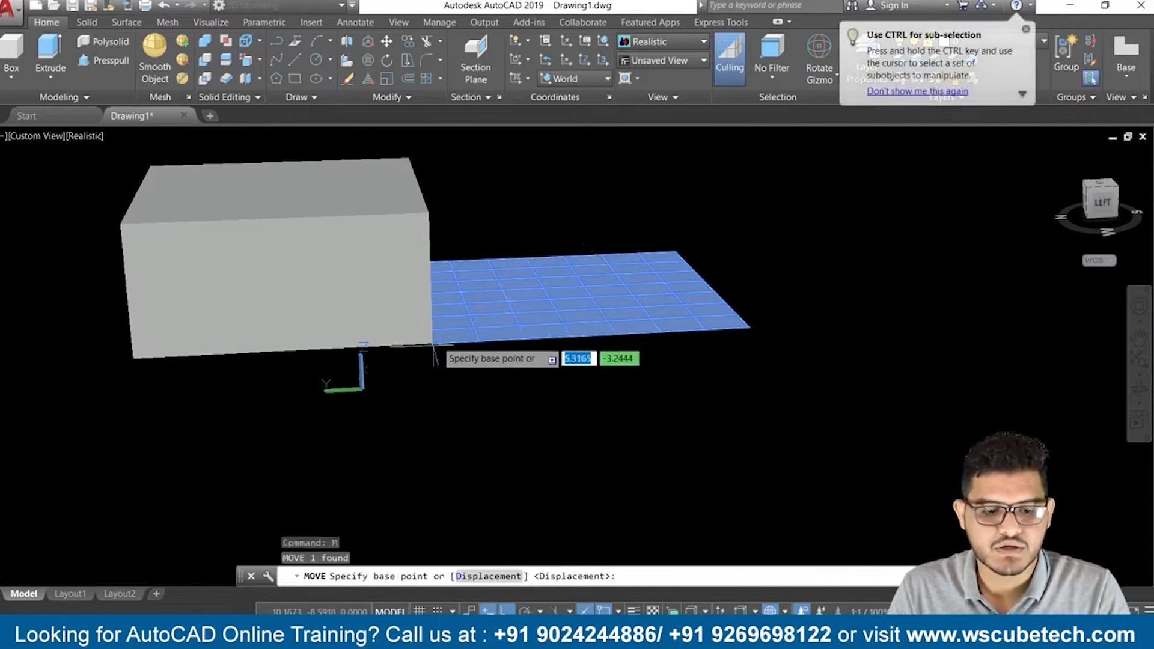
pyautogui.click(433, 344)
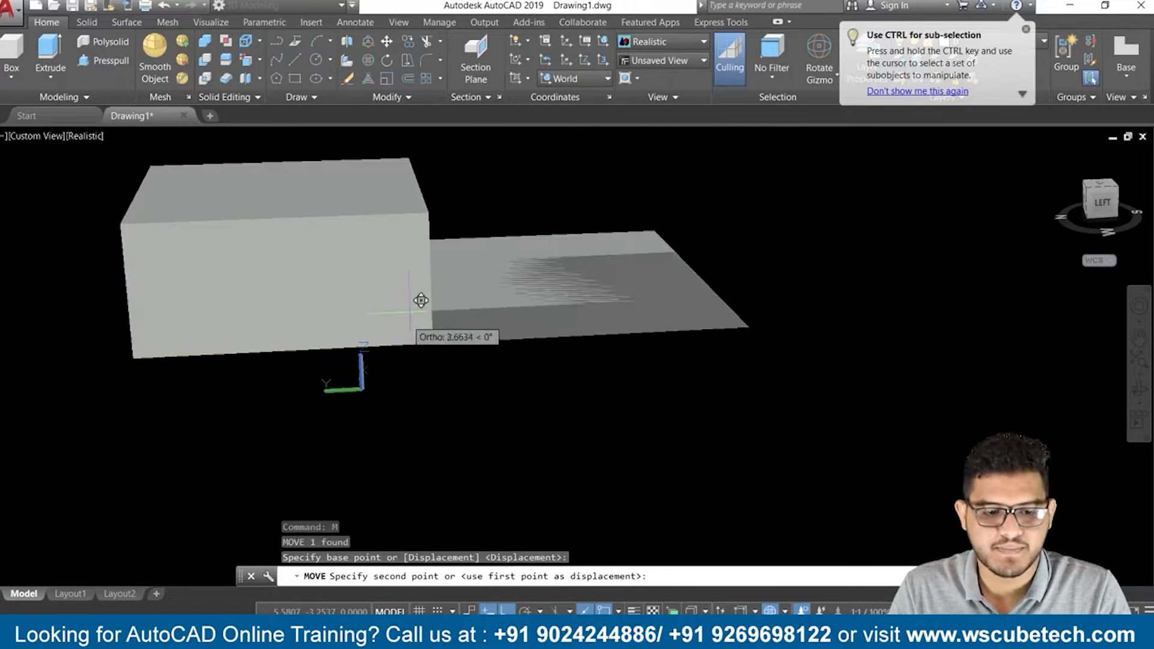
pyautogui.click(221, 293)
# Raise the planar surface about 3.15 units along the Z axis from its outer front corner
pyautogui.keyDown('shift'); pyautogui.moveTo(692, 425); pyautogui.dragTo(605, 427, button='middle'); pyautogui.keyUp('shift')
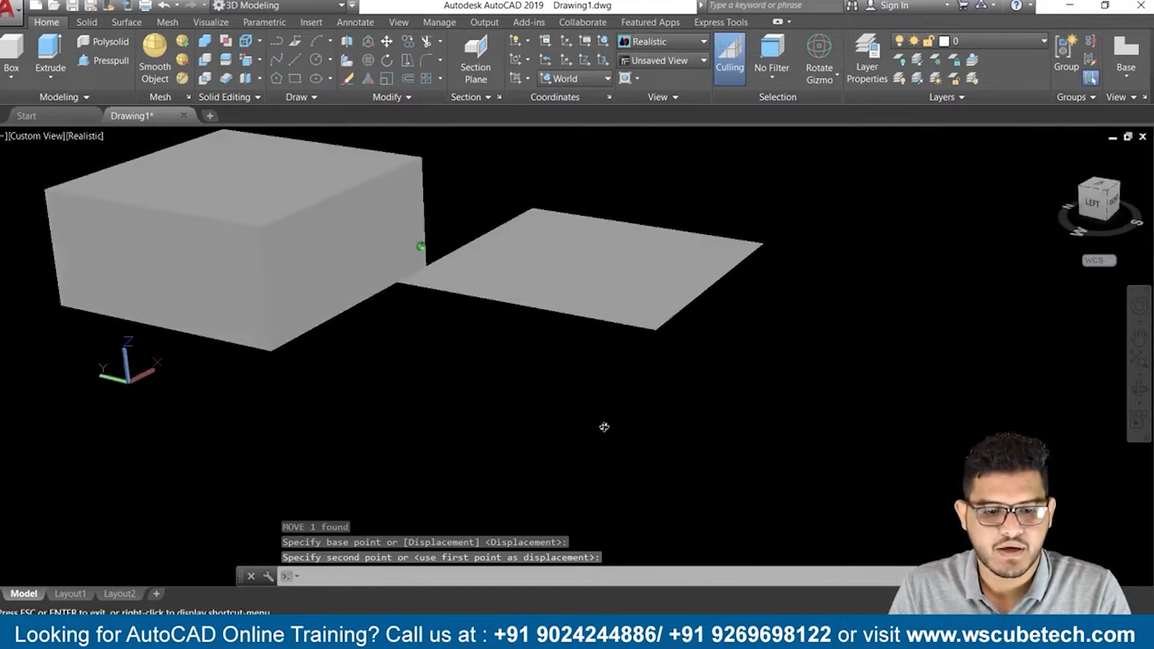
pyautogui.click(652, 326)
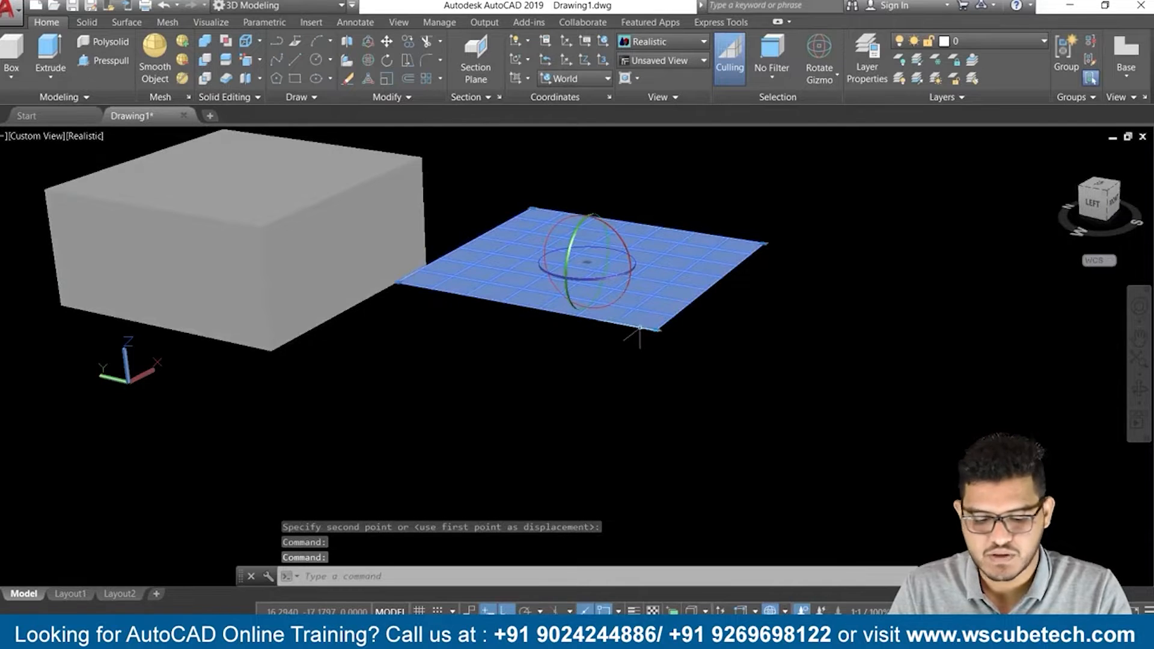
pyautogui.write('m')
pyautogui.press('Return')
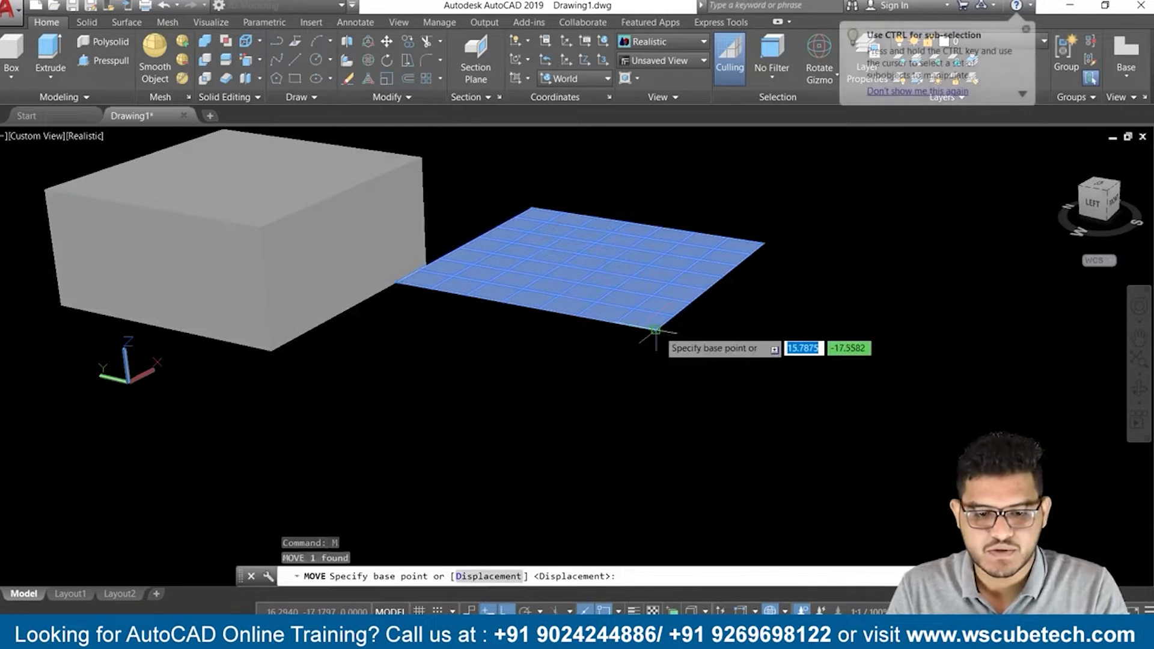
pyautogui.click(657, 330)
pyautogui.click(648, 266)
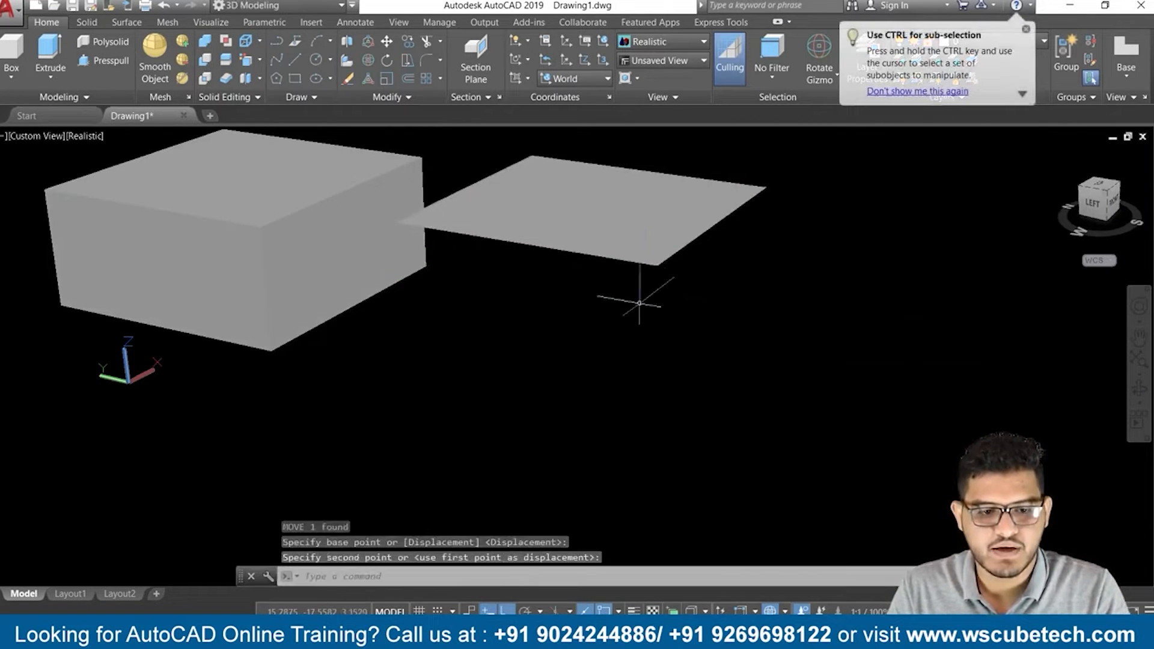
# Move the planar surface about 13 units along the Y axis so it passes partly through the box
pyautogui.keyDown('shift'); pyautogui.moveTo(614, 352); pyautogui.dragTo(523, 361, button='middle'); pyautogui.keyUp('shift')
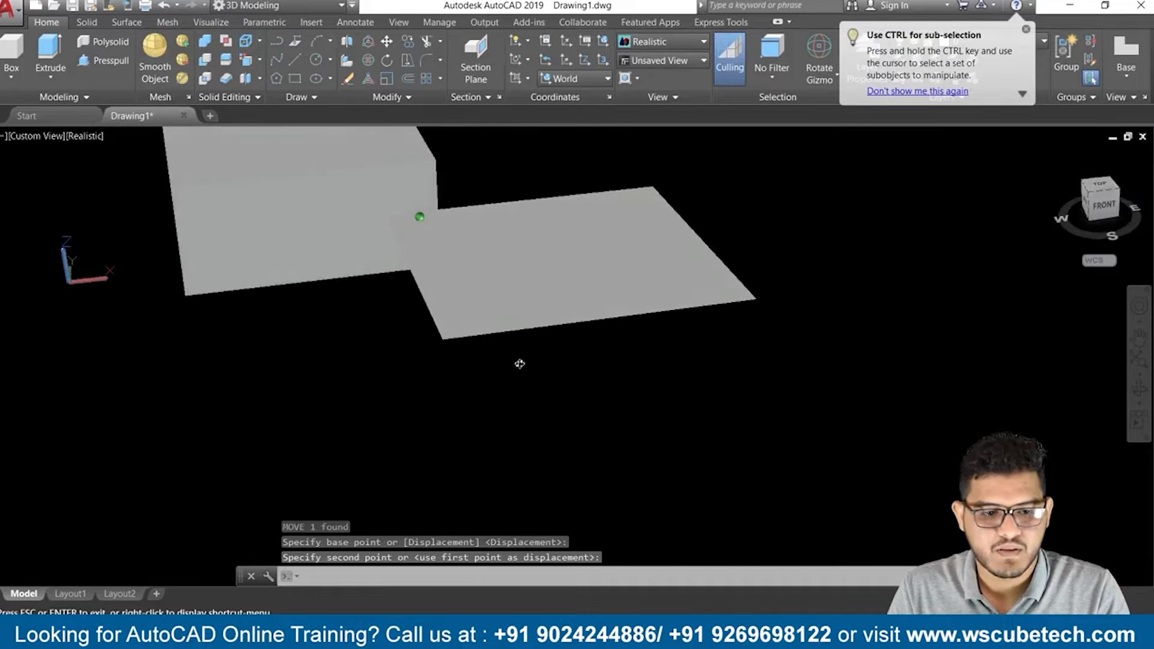
pyautogui.click(464, 313)
pyautogui.write('m')
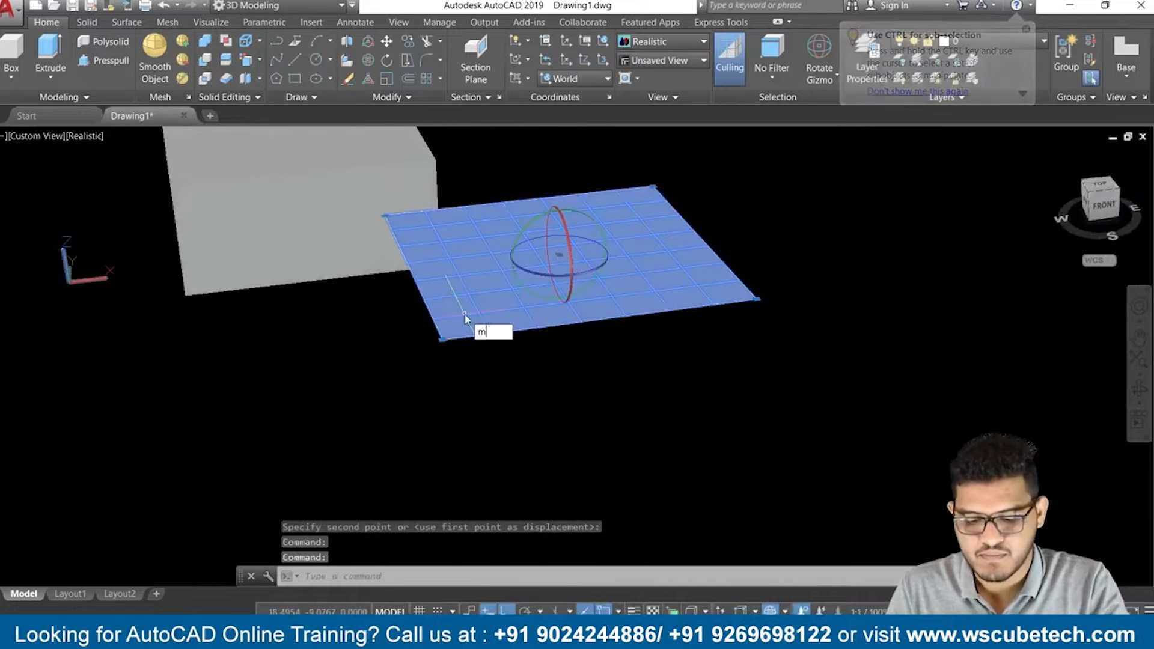
pyautogui.press('Return')
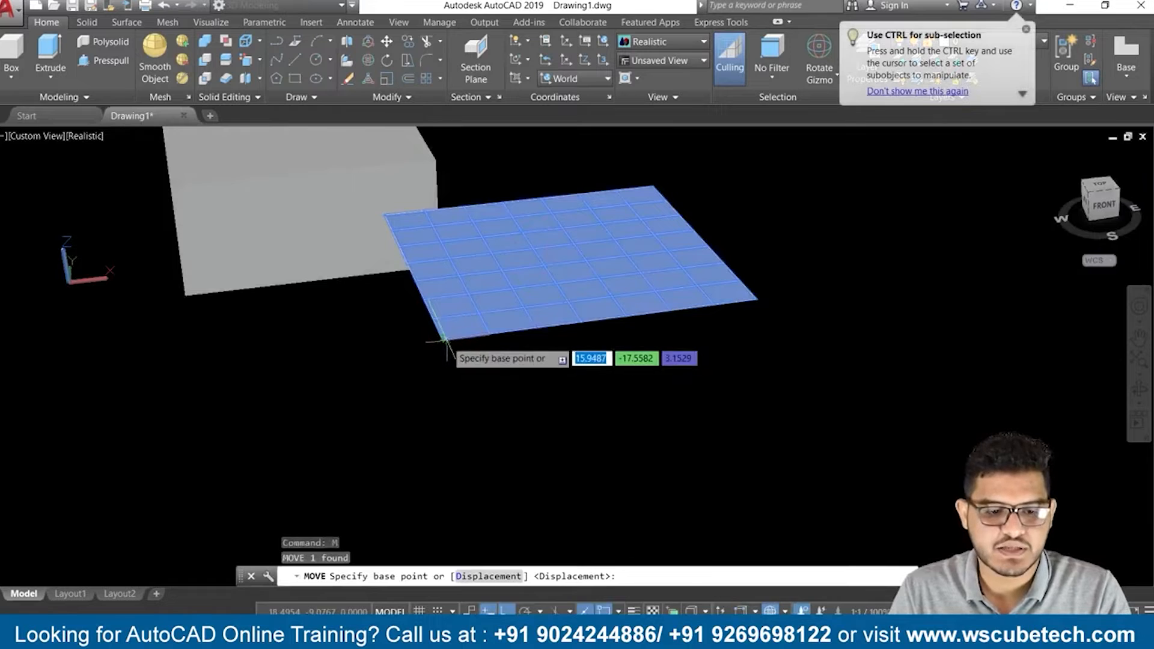
pyautogui.click(442, 341)
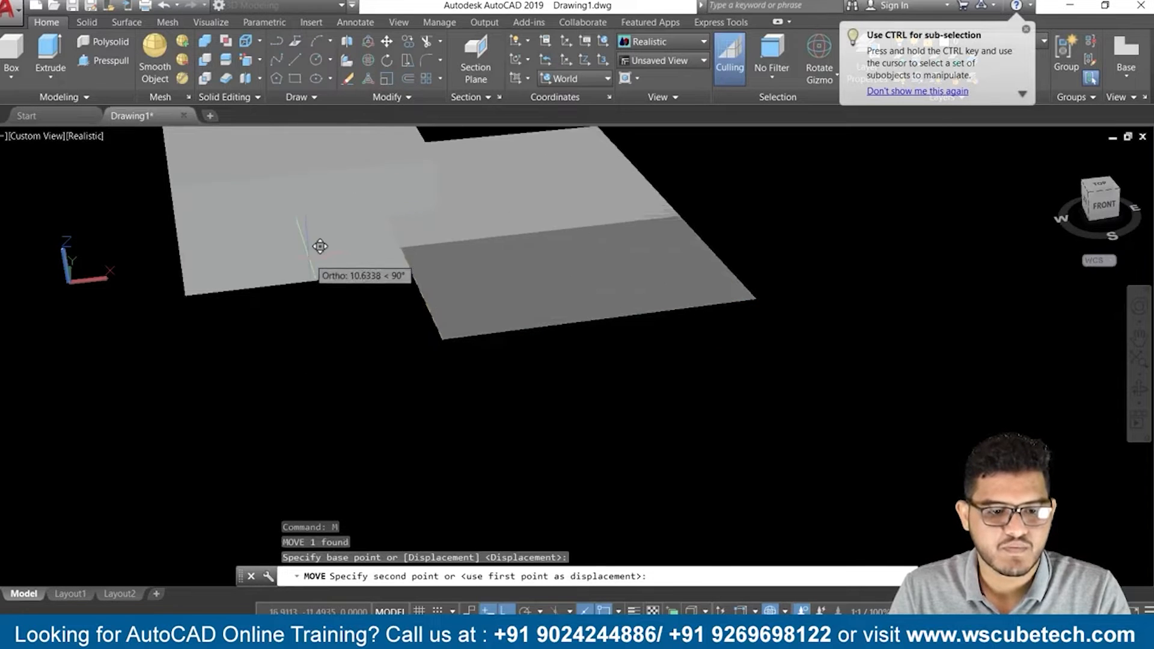
pyautogui.click(325, 219)
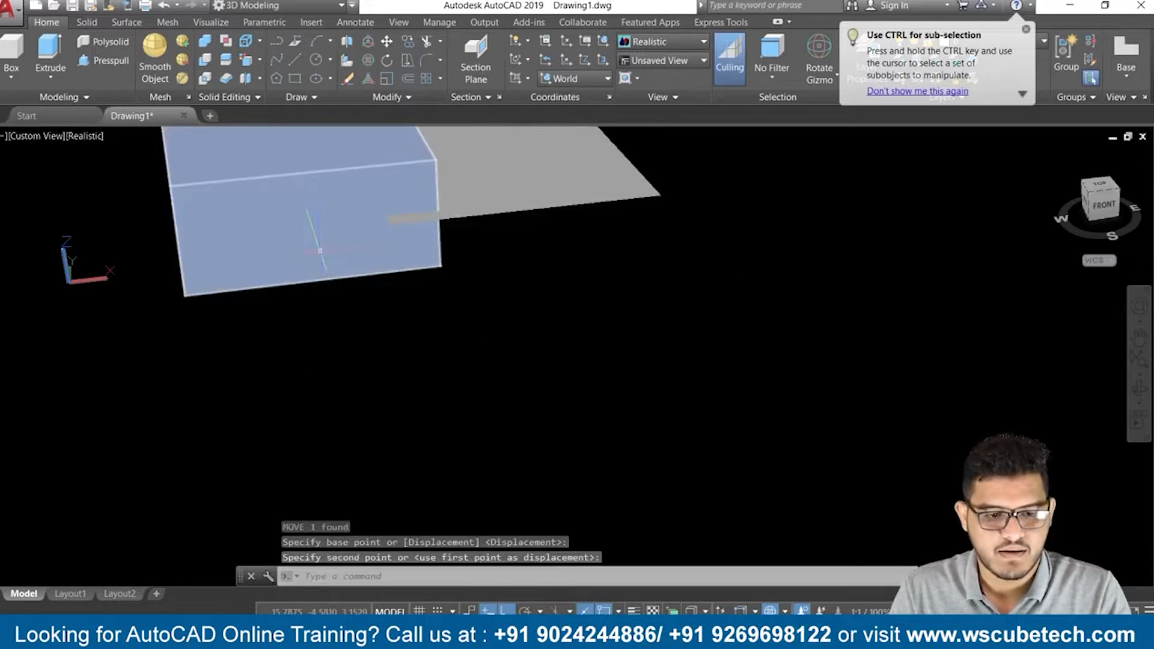
pyautogui.press('Return')
pyautogui.press('Escape')
pyautogui.press('Escape')
# Try to slice the box with the Surface option, using the partly overlapping planar surface as the cutter
pyautogui.moveTo(534, 322); pyautogui.dragTo(585, 395, button='middle')
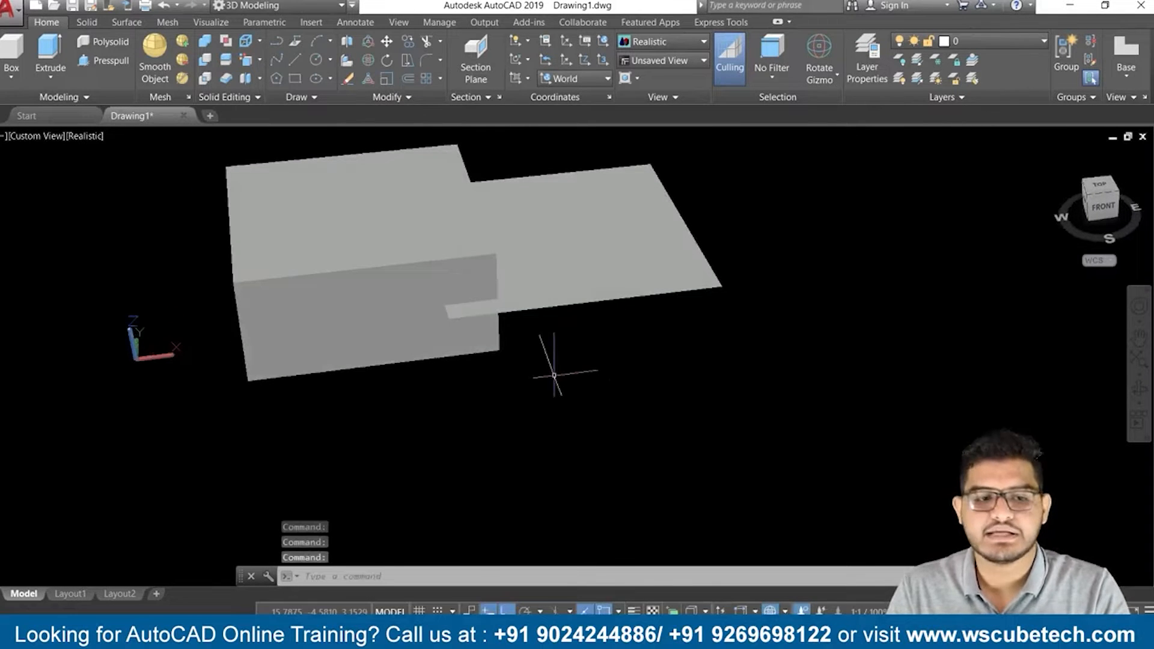
pyautogui.click(227, 61)
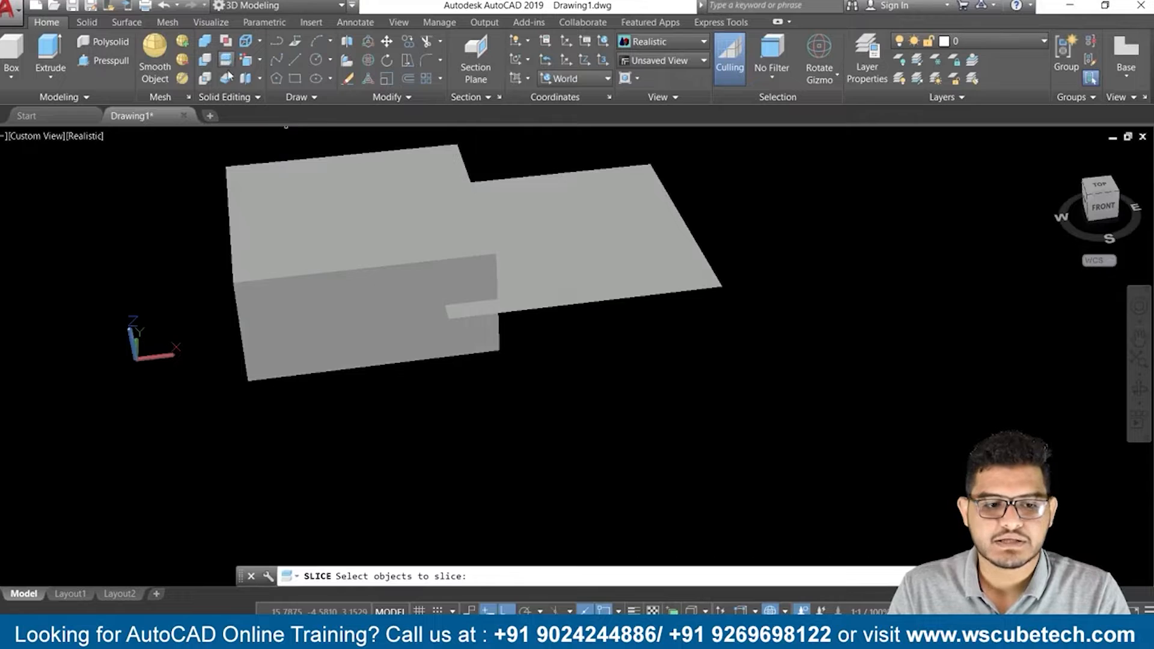
pyautogui.click(333, 256)
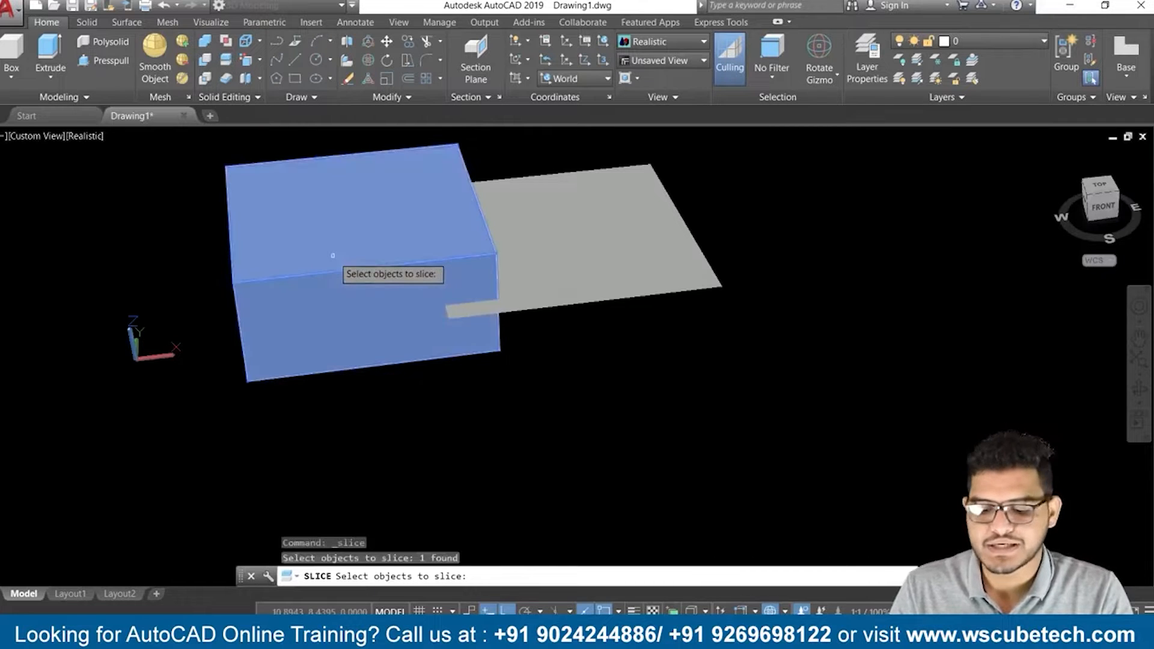
pyautogui.press('Return')
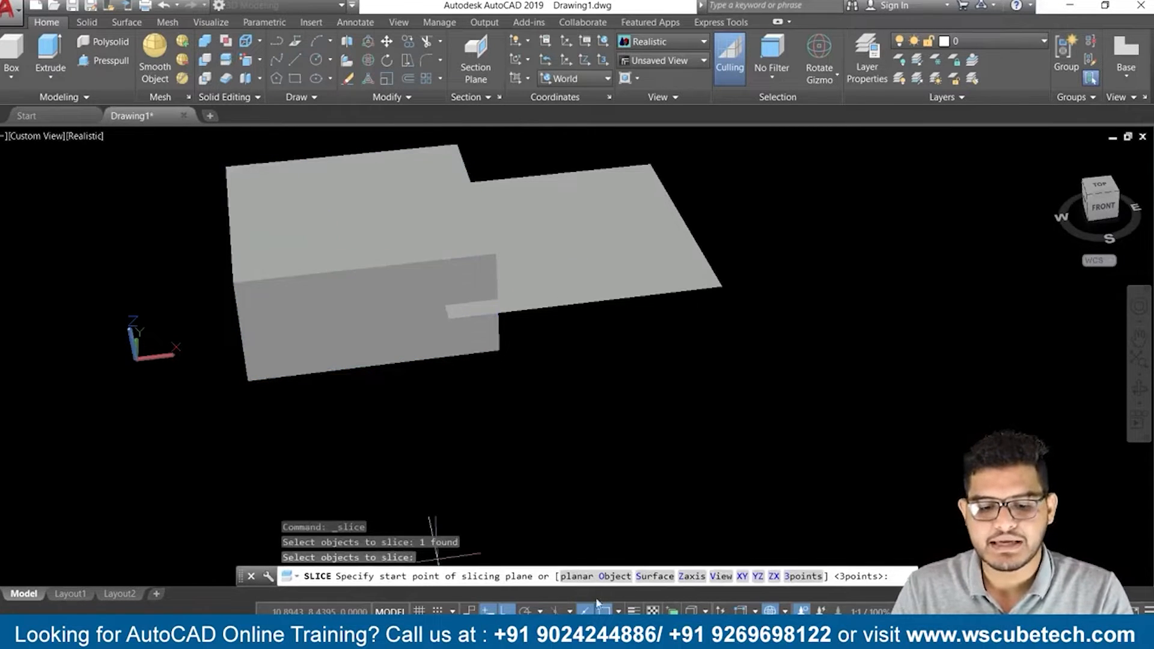
pyautogui.click(657, 576)
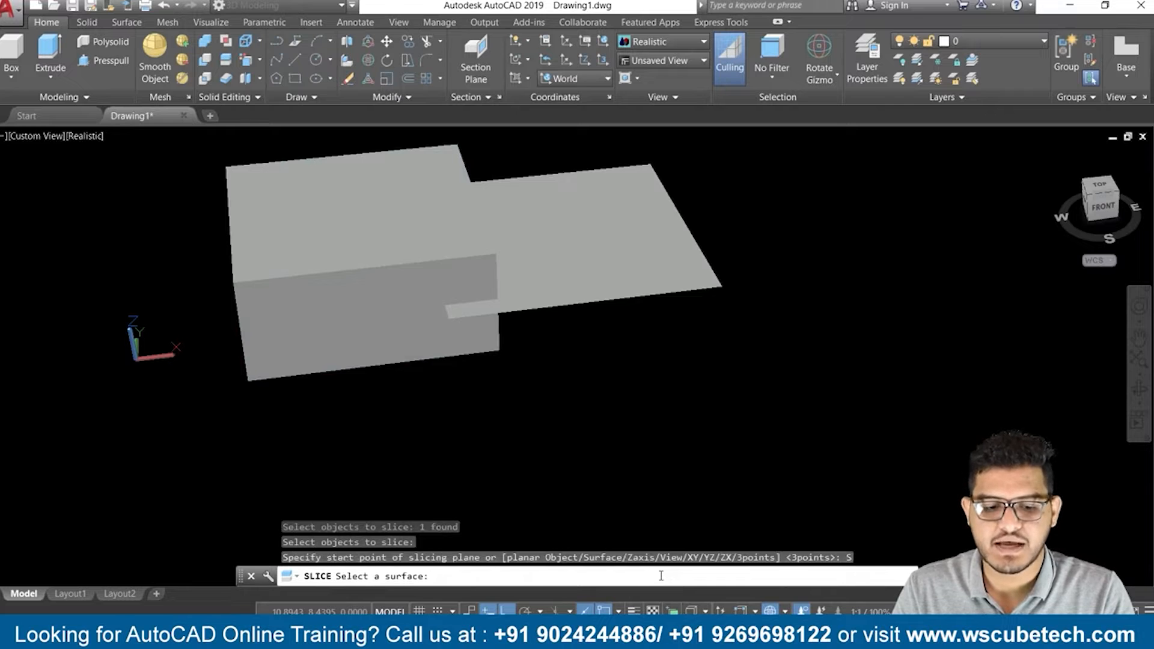
pyautogui.click(580, 243)
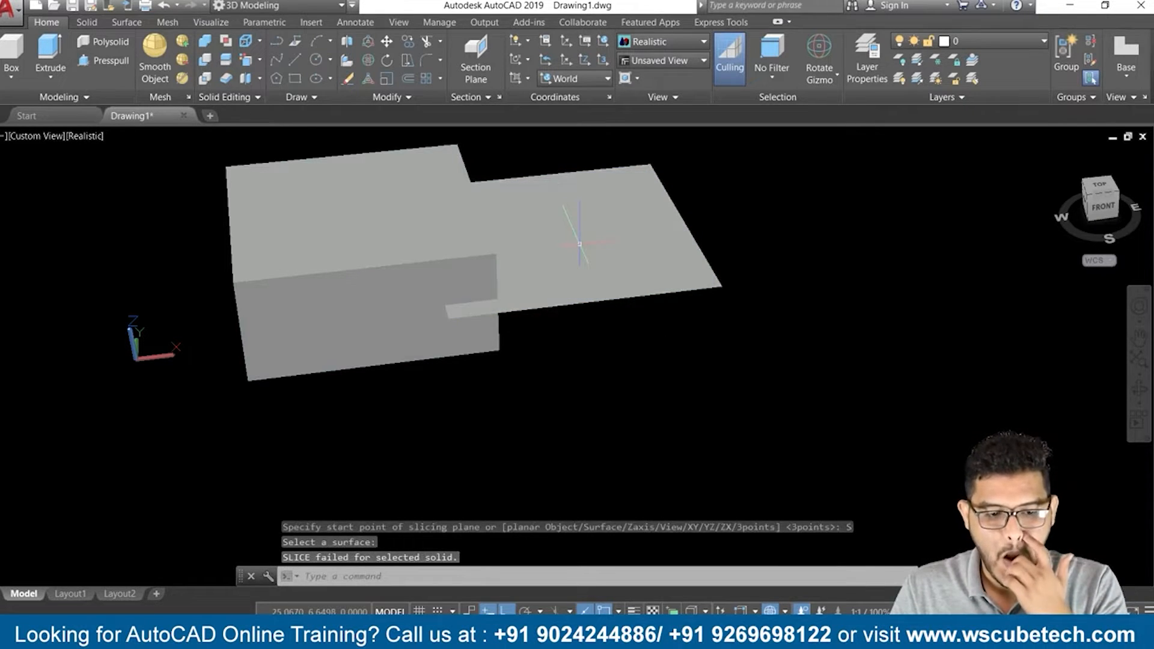
# Delete the planar surface and draw a larger one, about 26 by 34 units, on the ground plane around the box's whole base
pyautogui.click(580, 242)
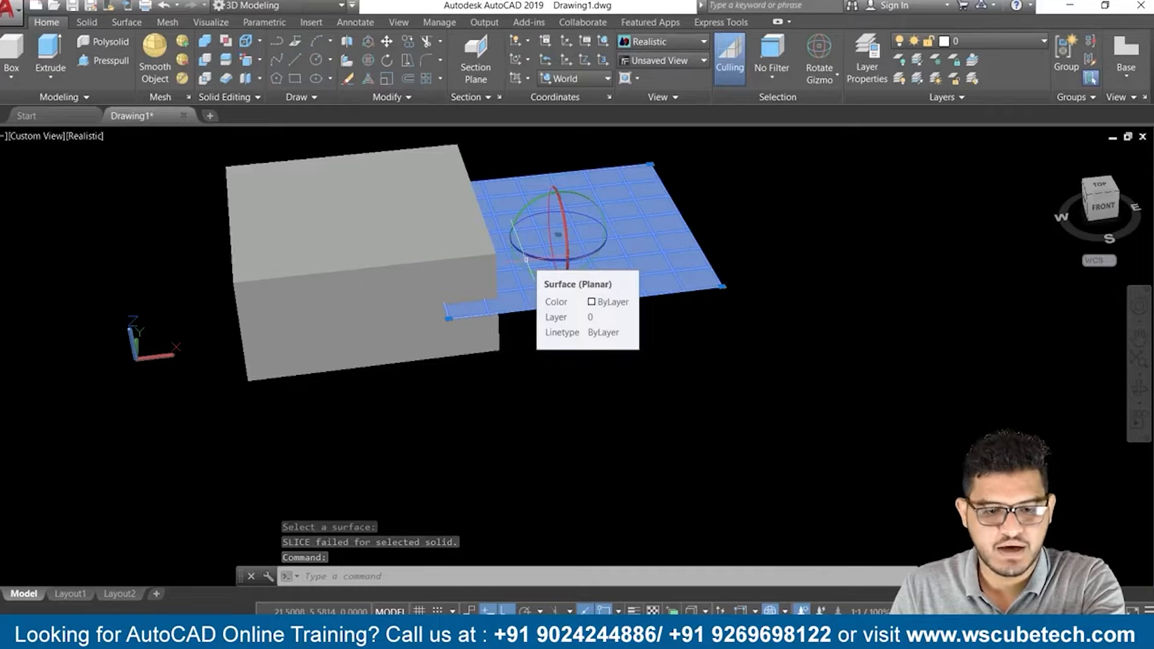
pyautogui.press('Delete')
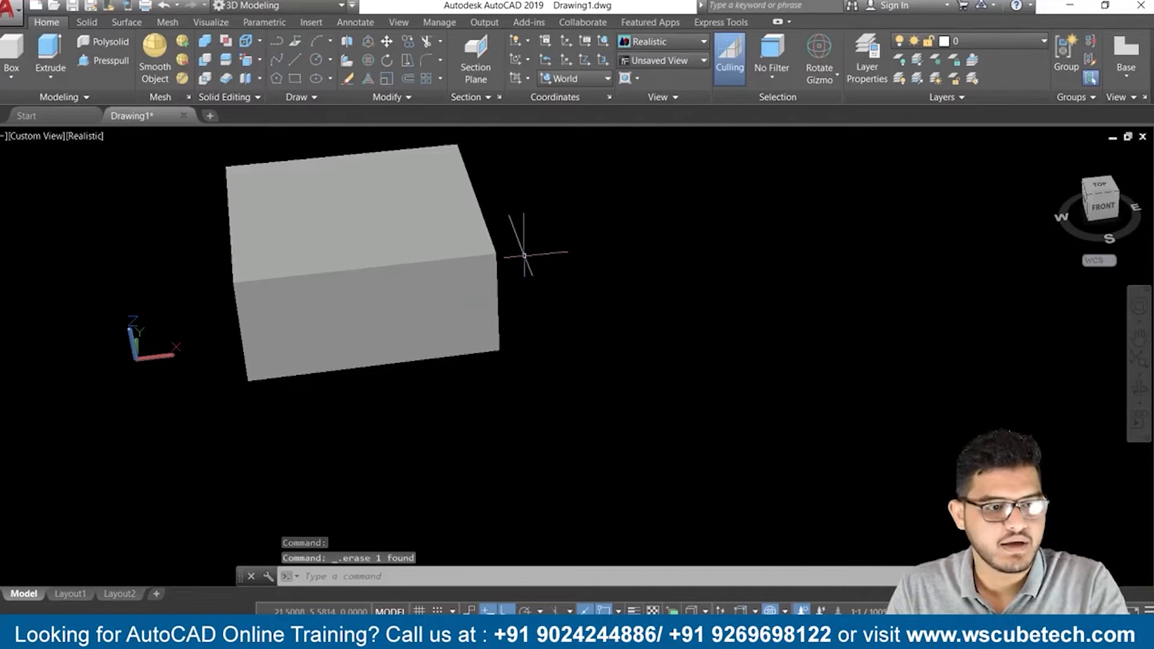
pyautogui.click(127, 22)
pyautogui.click(84, 41)
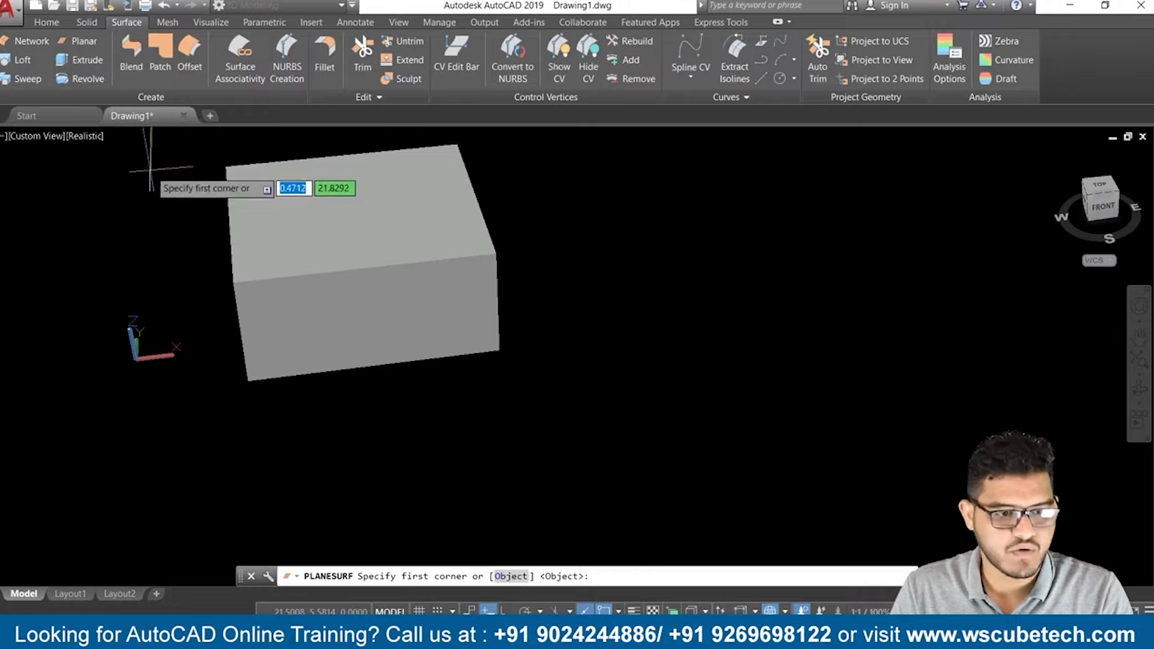
pyautogui.click(143, 151)
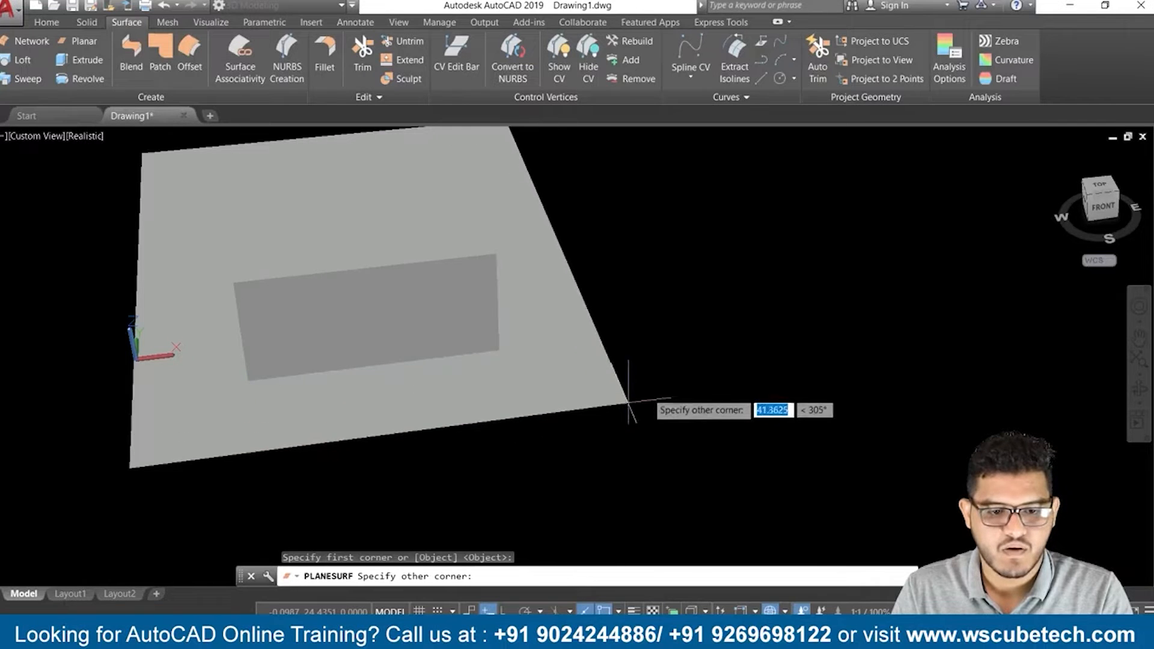
pyautogui.click(662, 400)
pyautogui.press('Escape')
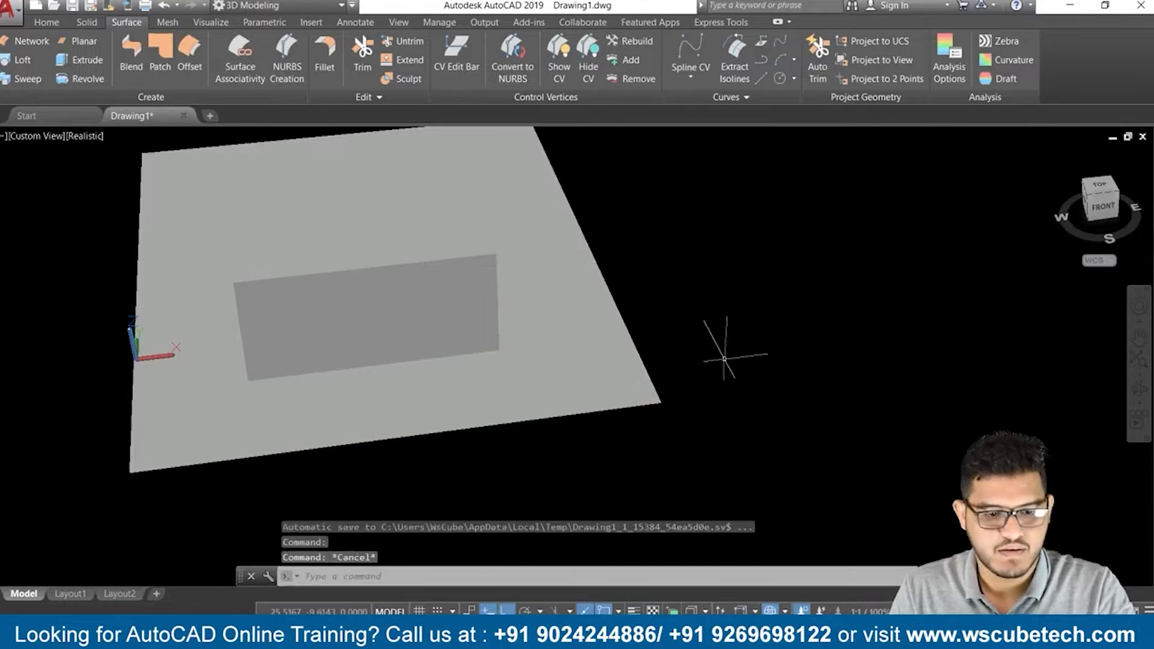
# Raise the large planar surface about 2.85 units along the Z axis from its front corner so it crosses the box
pyautogui.keyDown('shift'); pyautogui.moveTo(727, 361); pyautogui.dragTo(709, 268, button='middle'); pyautogui.keyUp('shift')
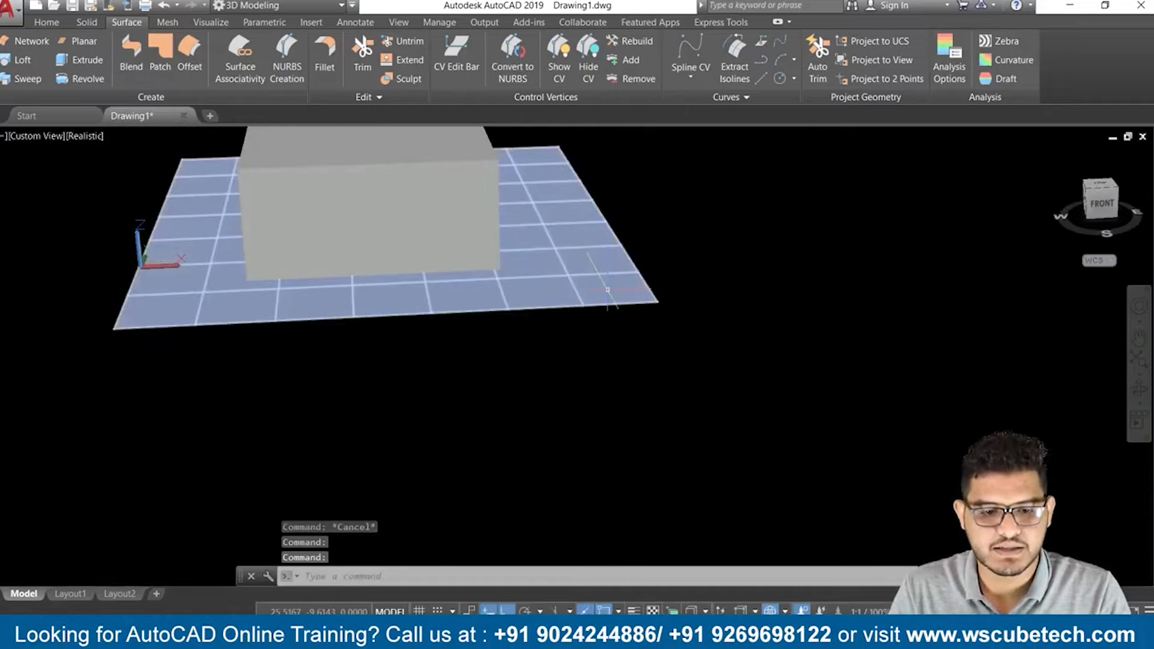
pyautogui.click(580, 289)
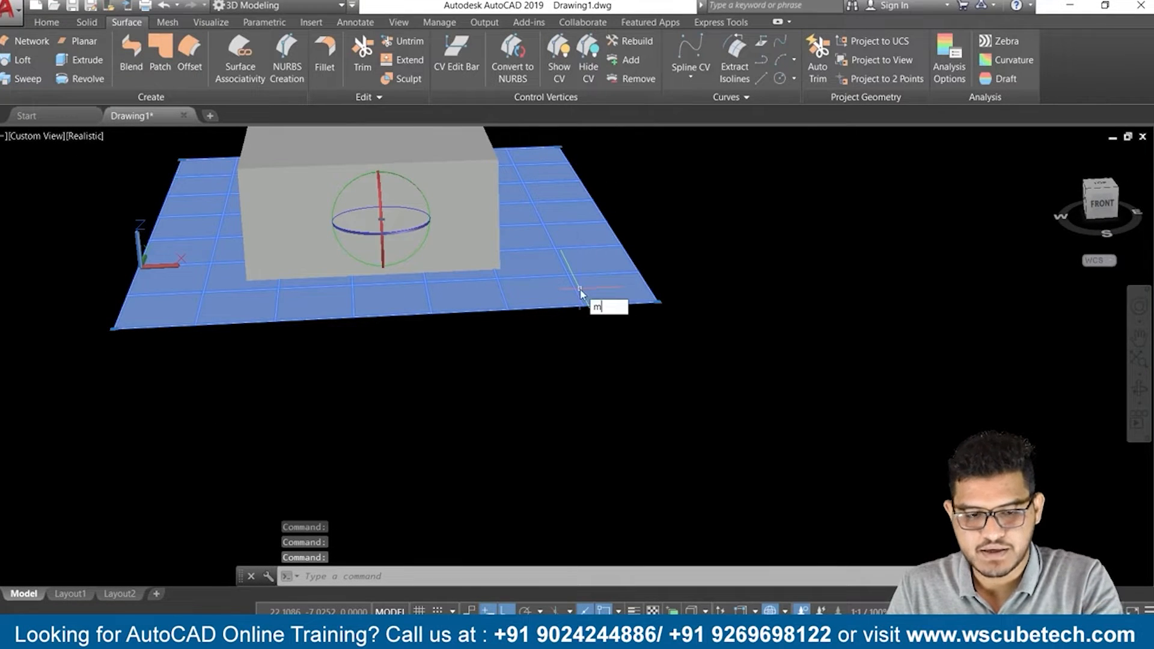
pyautogui.press('Return')
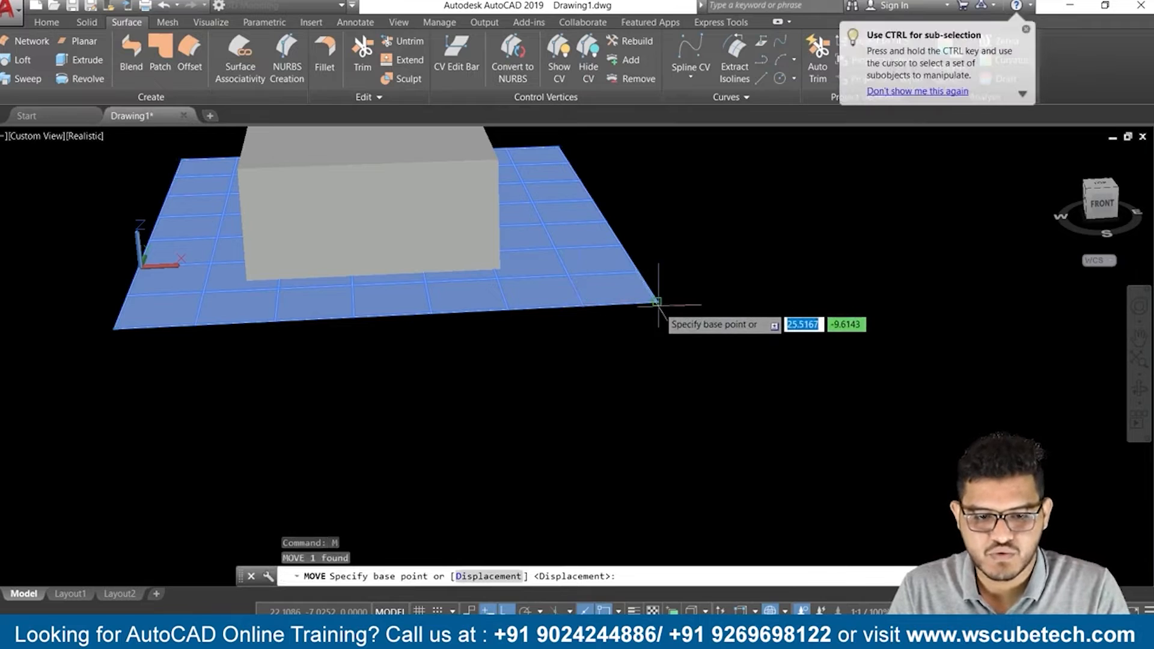
pyautogui.click(659, 301)
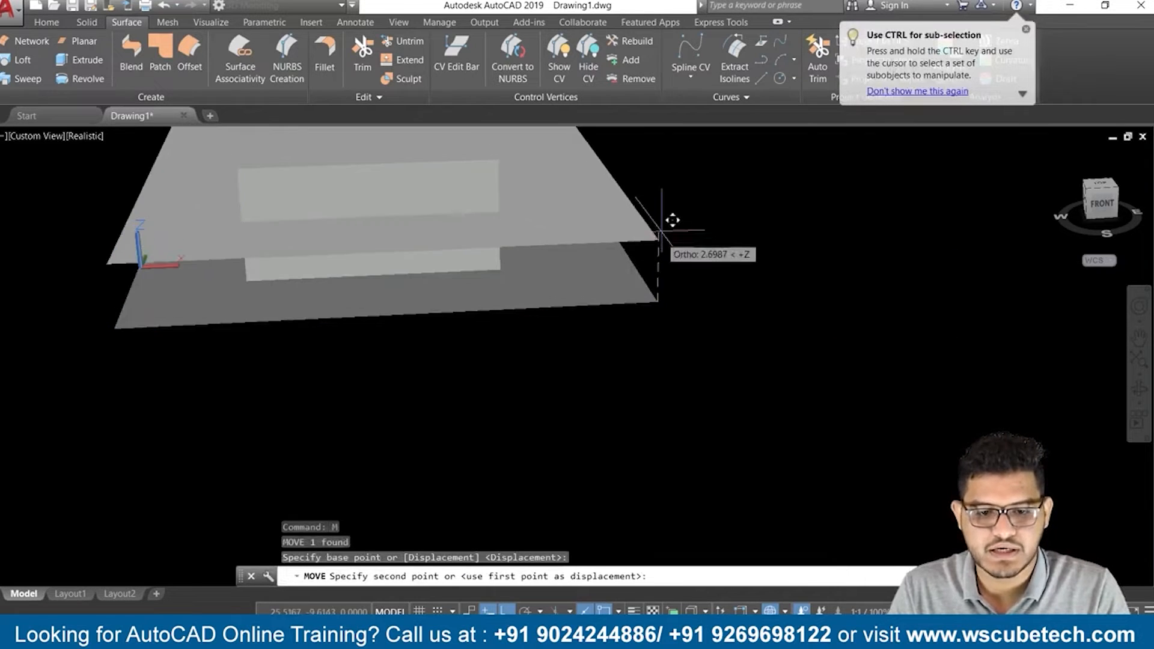
pyautogui.click(670, 241)
# Slice the box with the Surface option, using the large planar surface as the cutter and keeping both sides
pyautogui.moveTo(670, 244); pyautogui.dragTo(752, 289, button='middle')
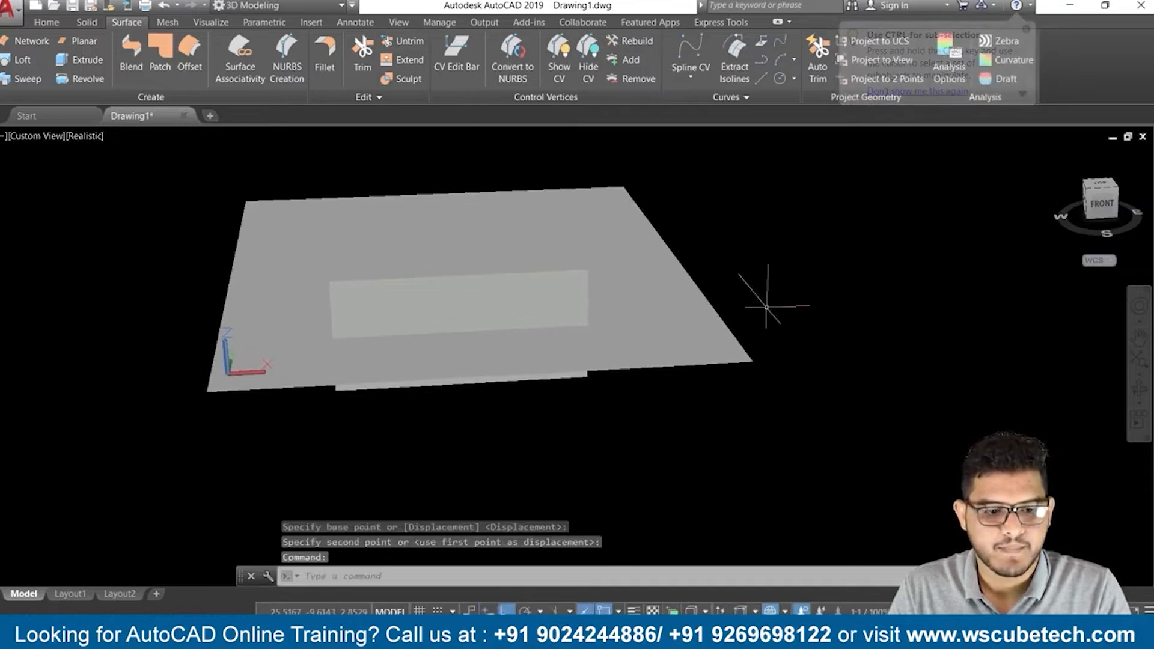
pyautogui.click(48, 25)
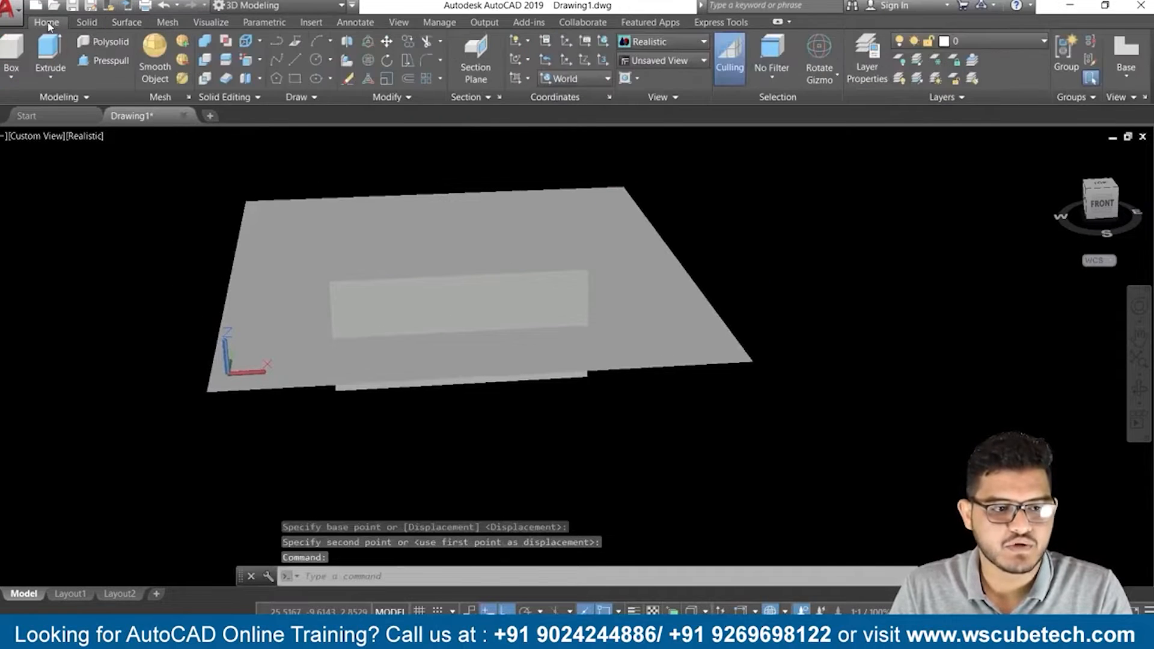
pyautogui.click(232, 62)
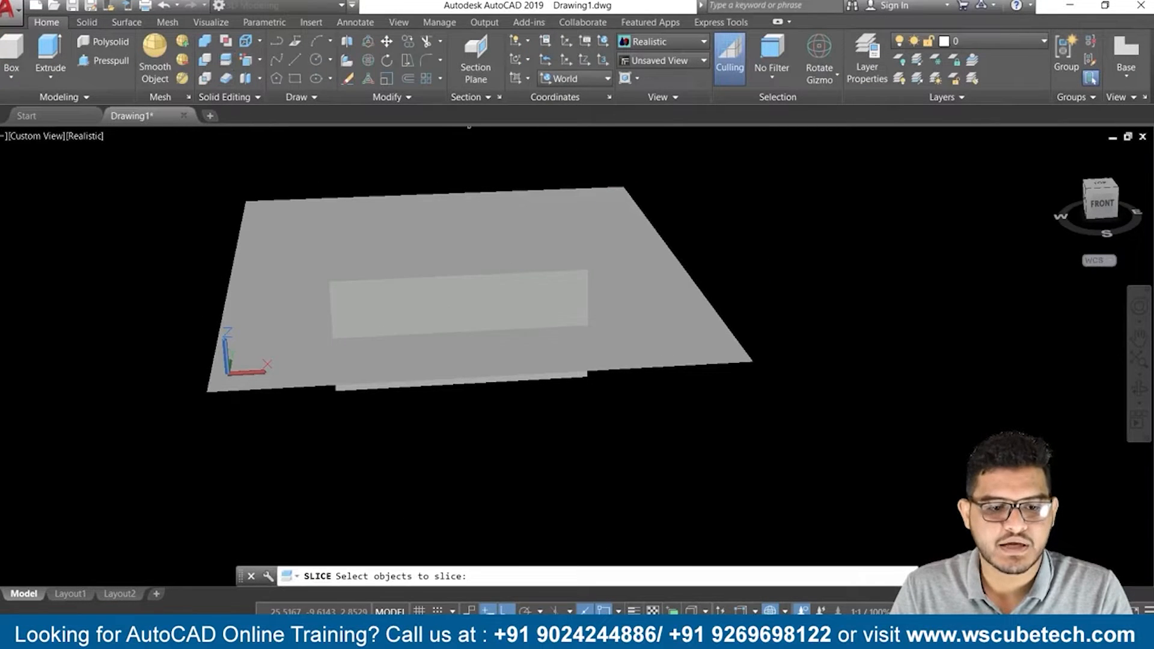
pyautogui.click(415, 274)
pyautogui.press('Return')
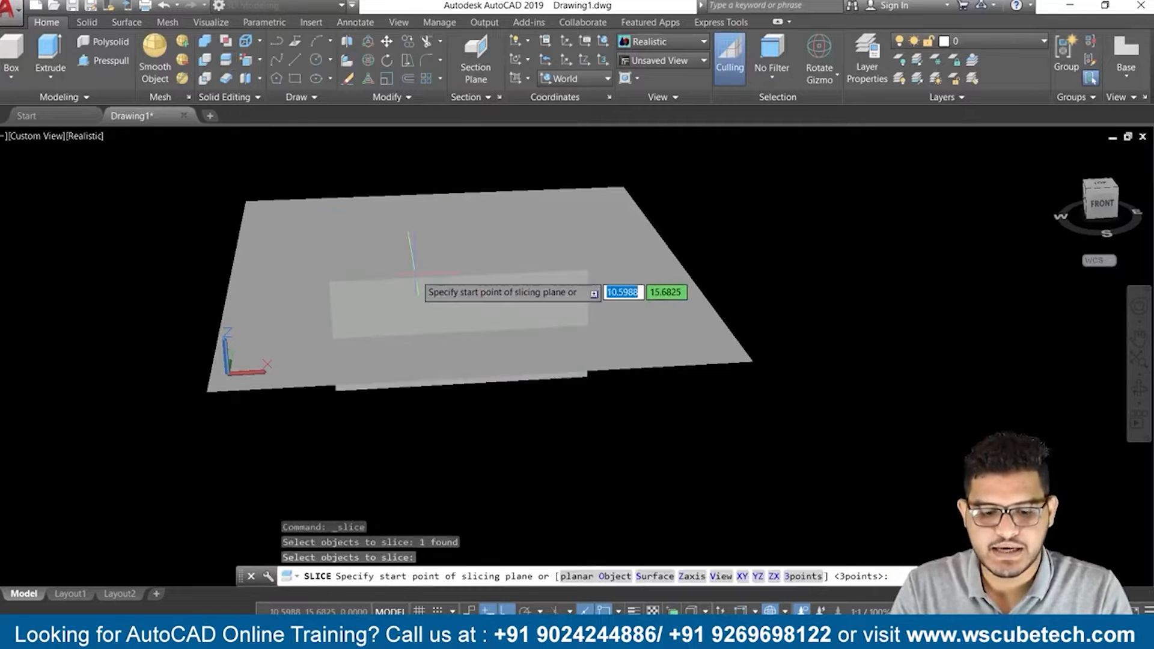
pyautogui.write('s')
pyautogui.press('Return')
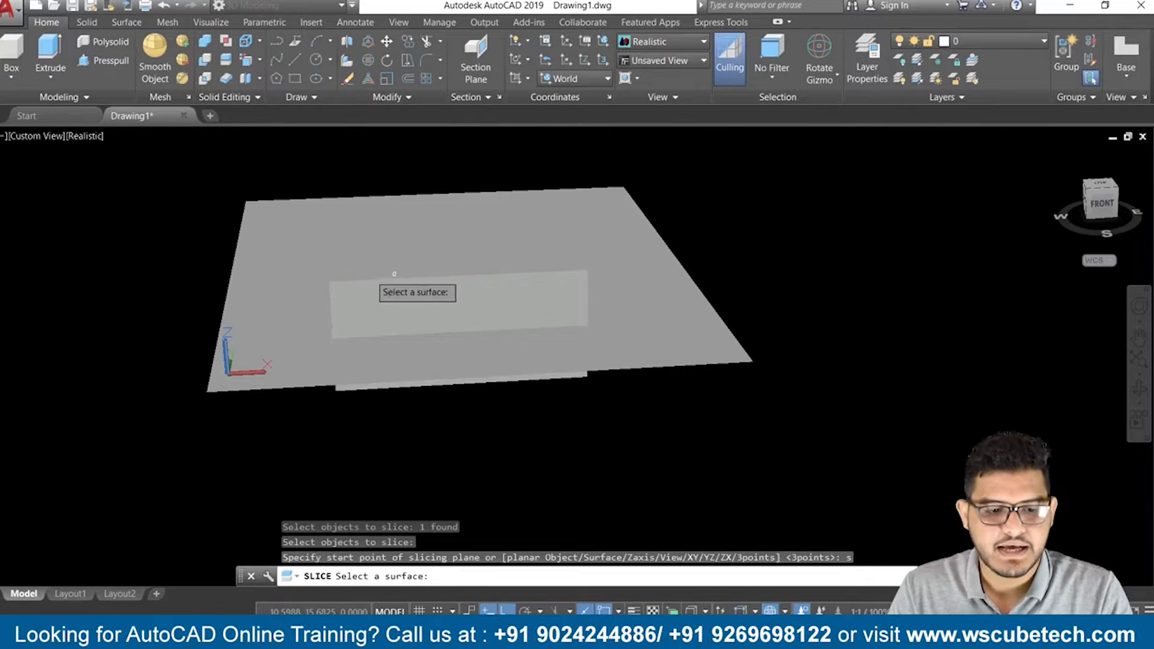
pyautogui.click(260, 292)
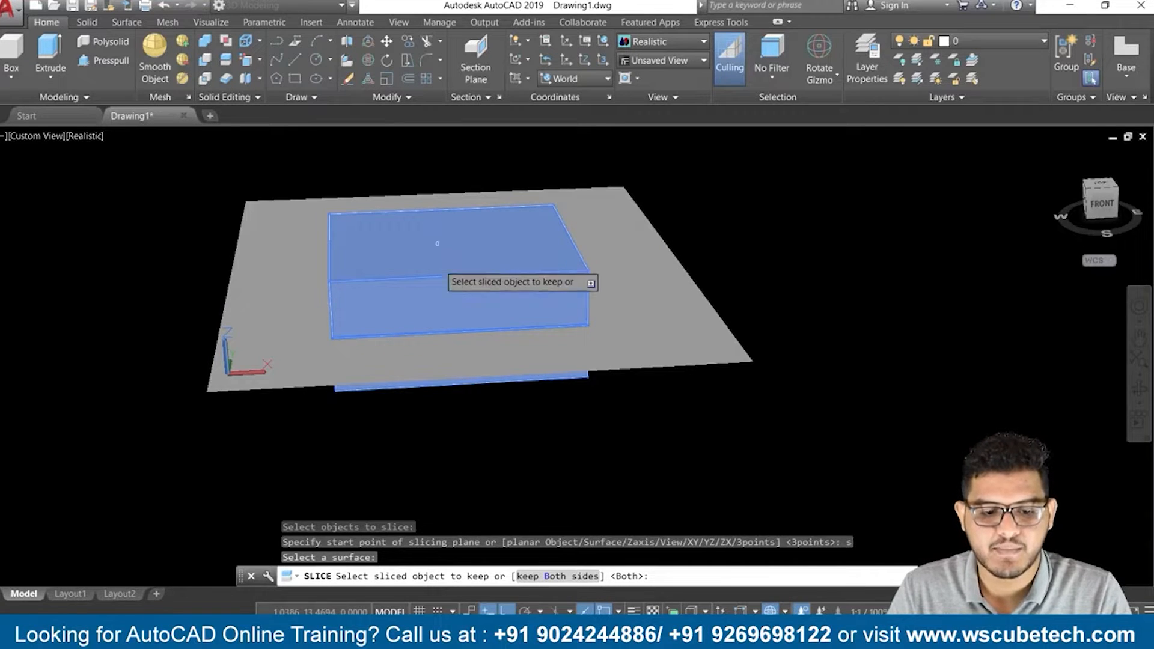
pyautogui.click(564, 578)
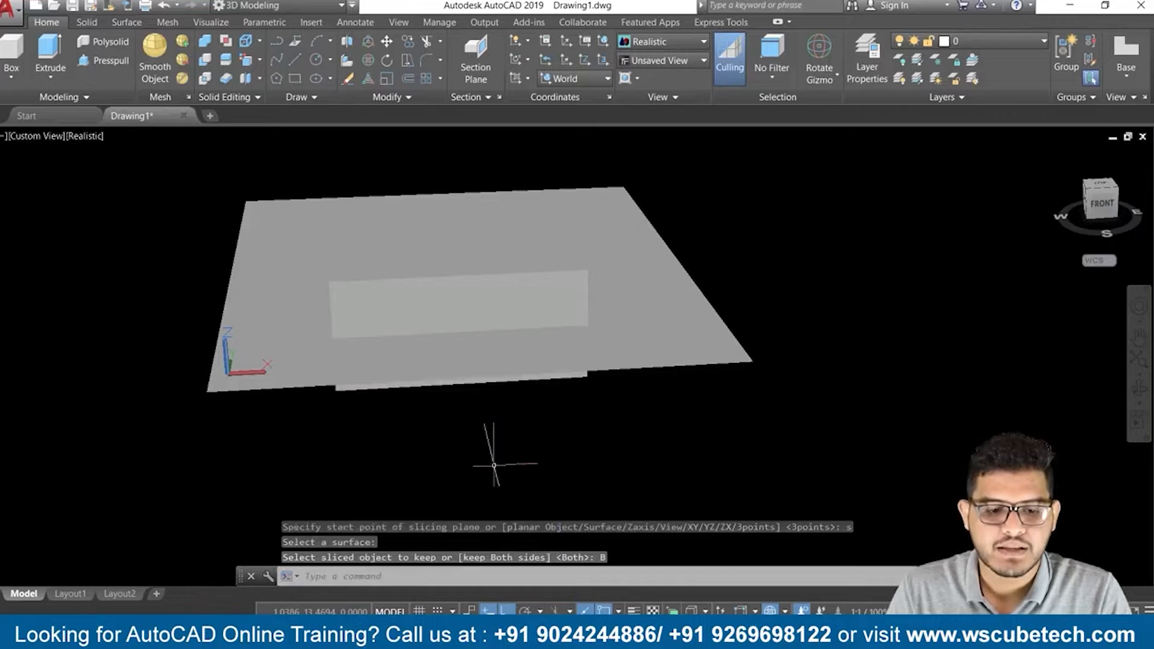
# Check the sliced pieces by selecting them, and delete the large planar surface
pyautogui.click(426, 325)
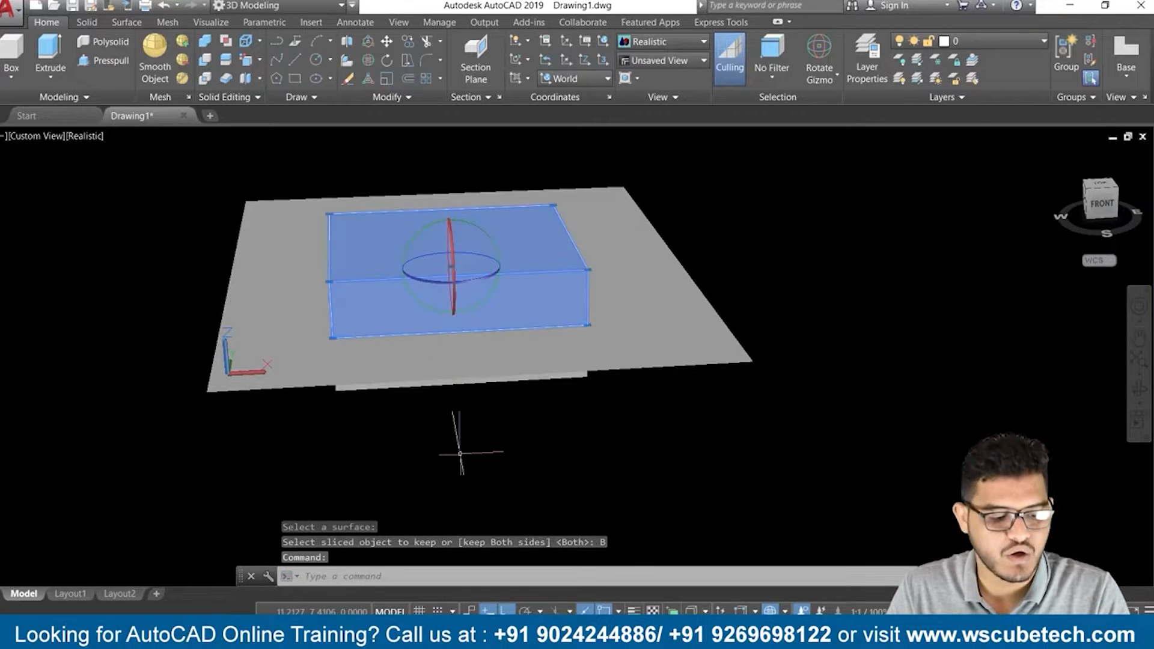
pyautogui.press('Escape')
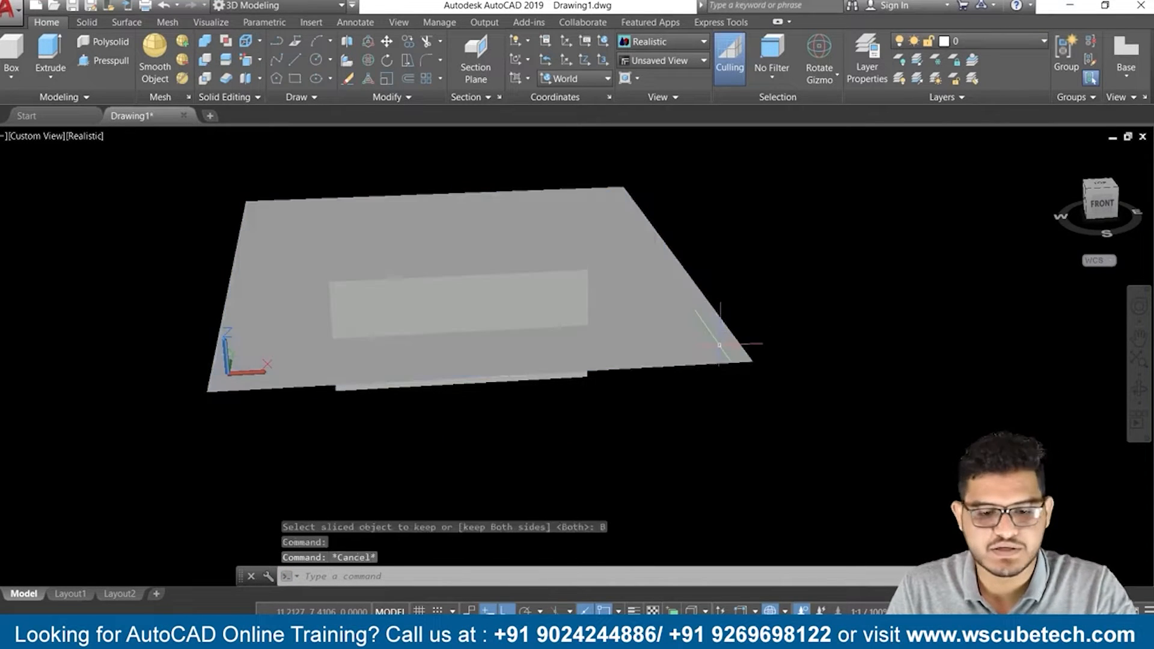
pyautogui.click(703, 325)
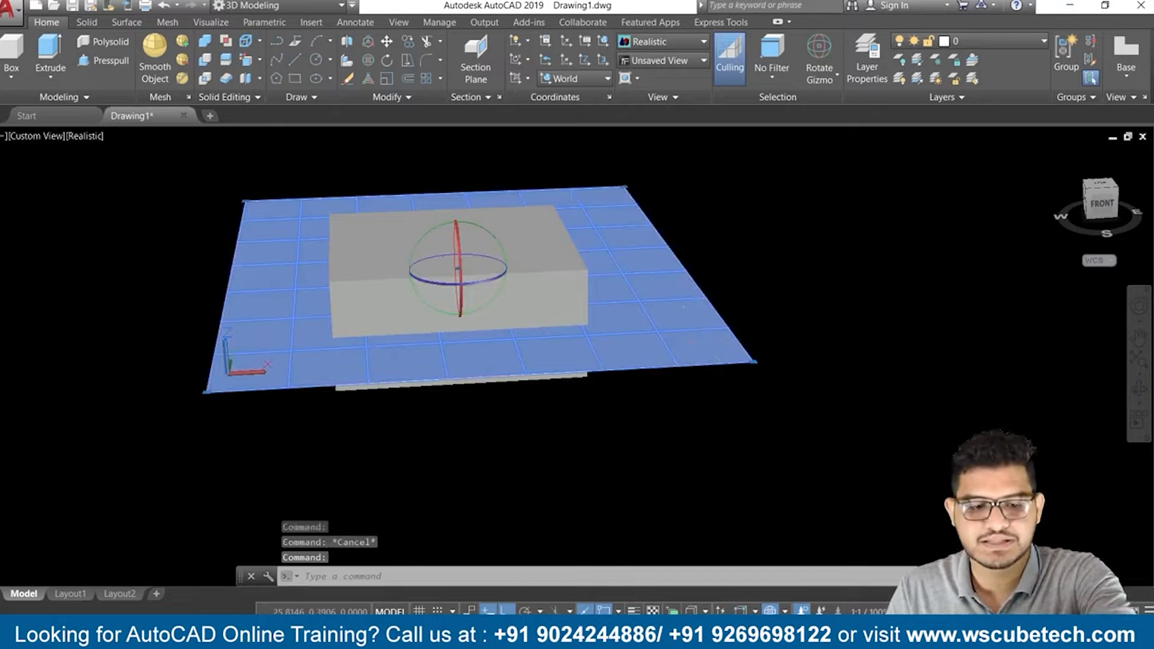
pyautogui.press('Delete')
pyautogui.click(501, 358)
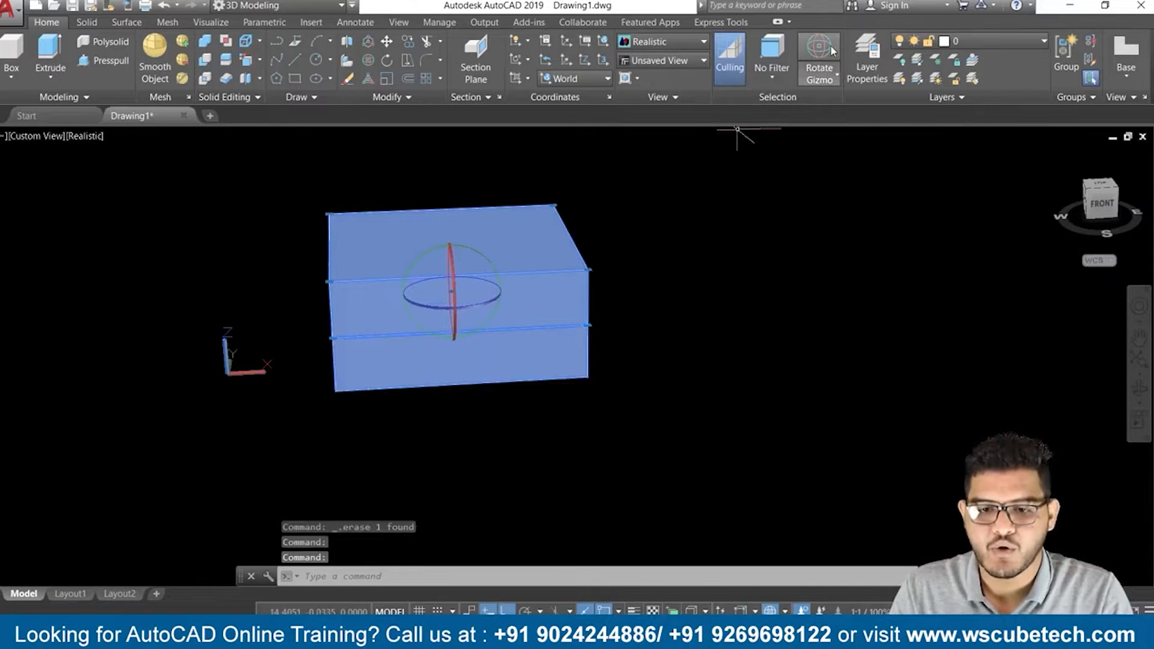
pyautogui.press('Escape')
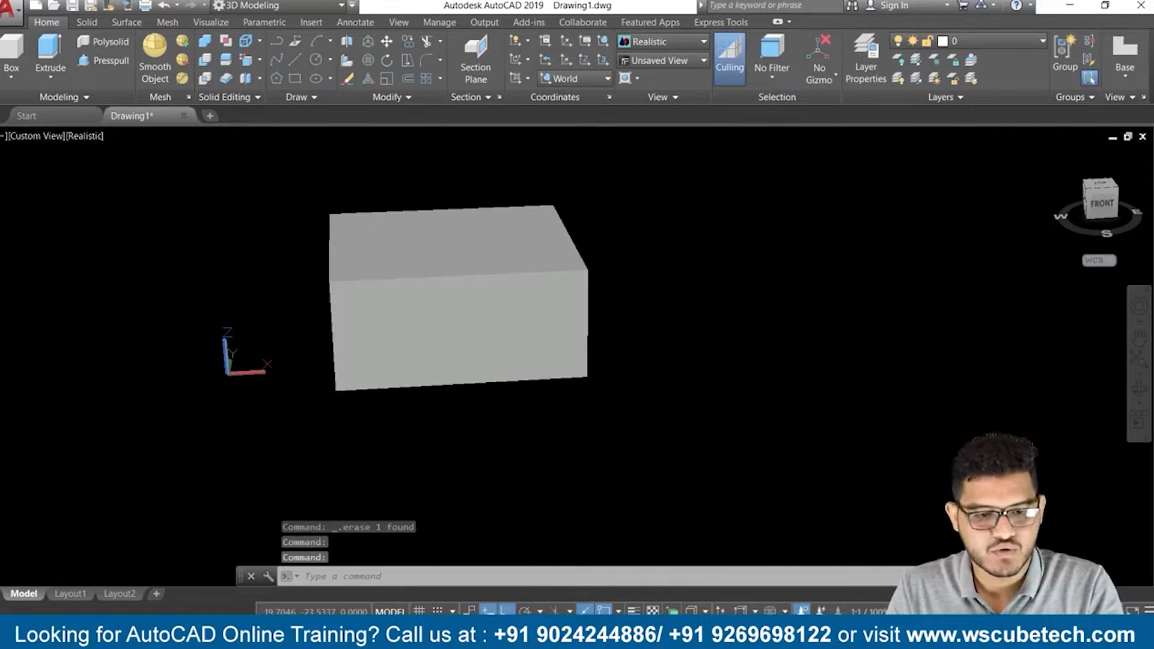
# Erase everything in the drawing and model a new solid box on the ground plane
pyautogui.hotkey('ctrl', 'a')
pyautogui.press('Delete')
pyautogui.moveTo(565, 352); pyautogui.dragTo(419, 367, button='middle')
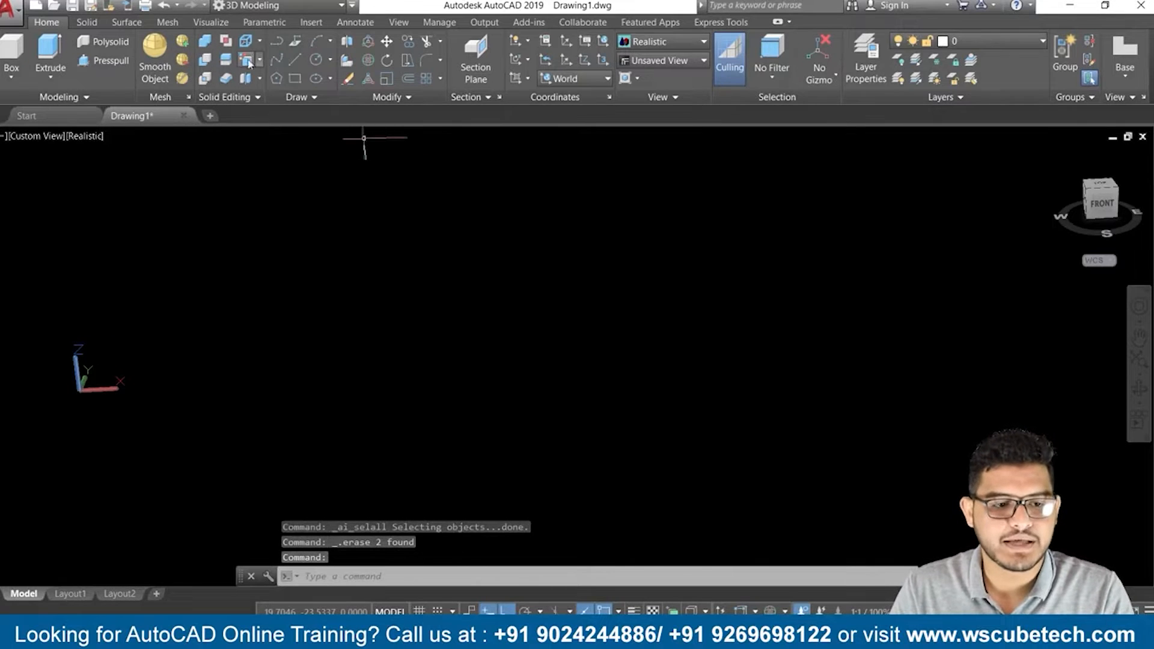
pyautogui.click(3, 67)
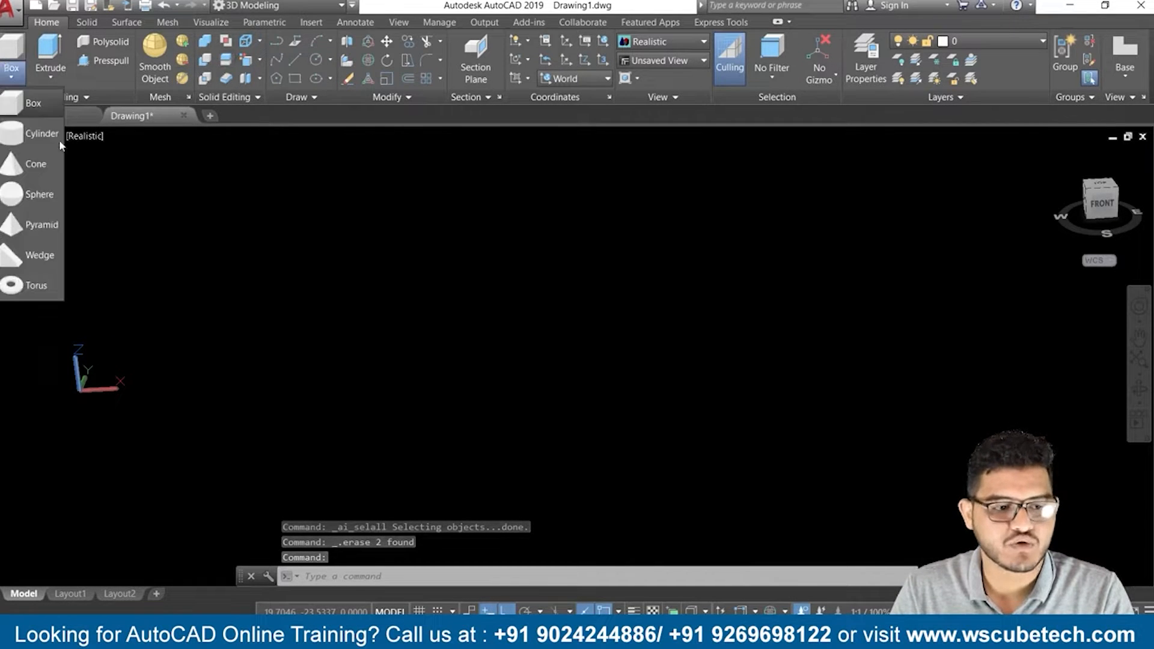
pyautogui.click(24, 105)
pyautogui.click(391, 345)
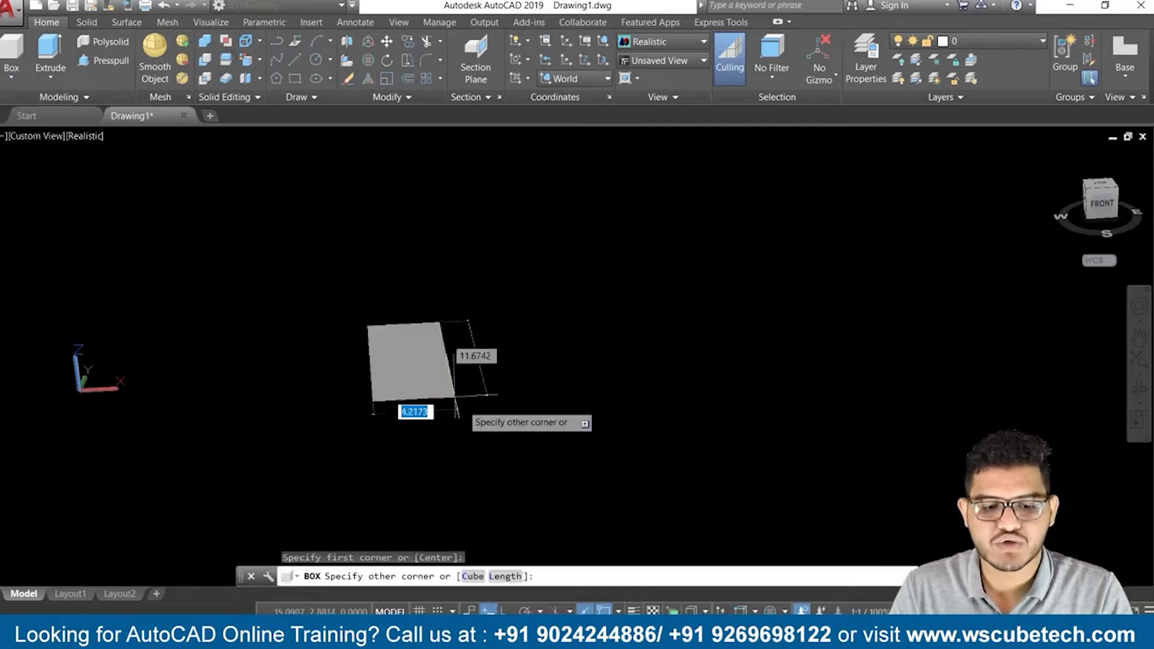
pyautogui.click(755, 447)
pyautogui.click(736, 299)
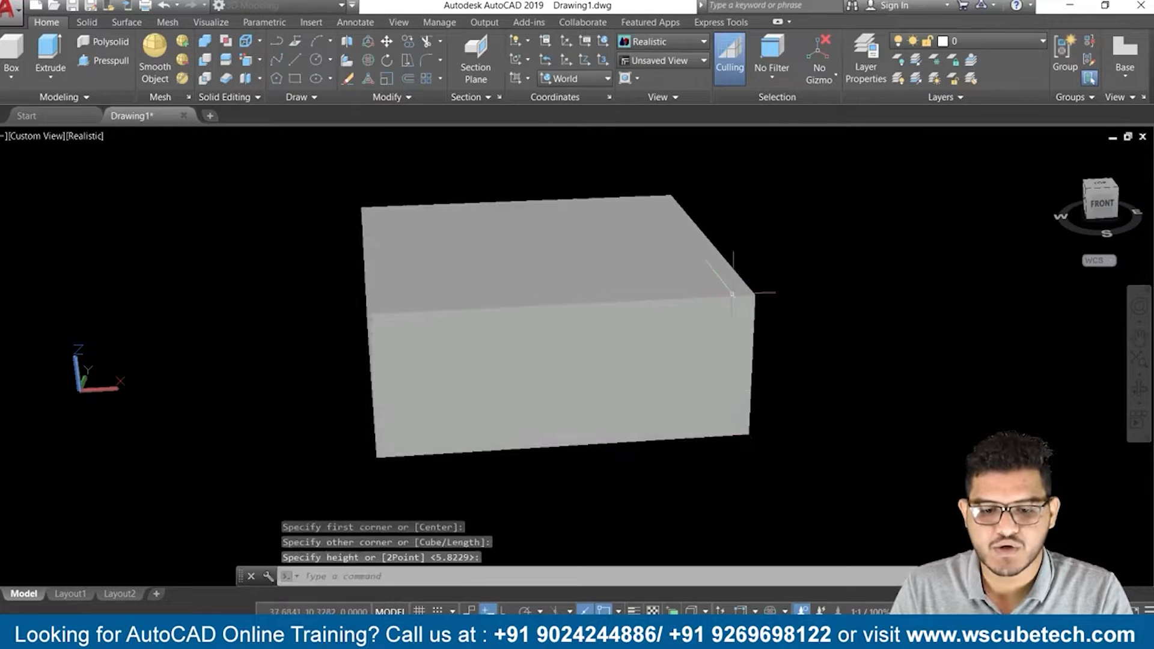
# Start slicing the new box, choosing the Zaxis option to define the section plane
pyautogui.click(1084, 182)
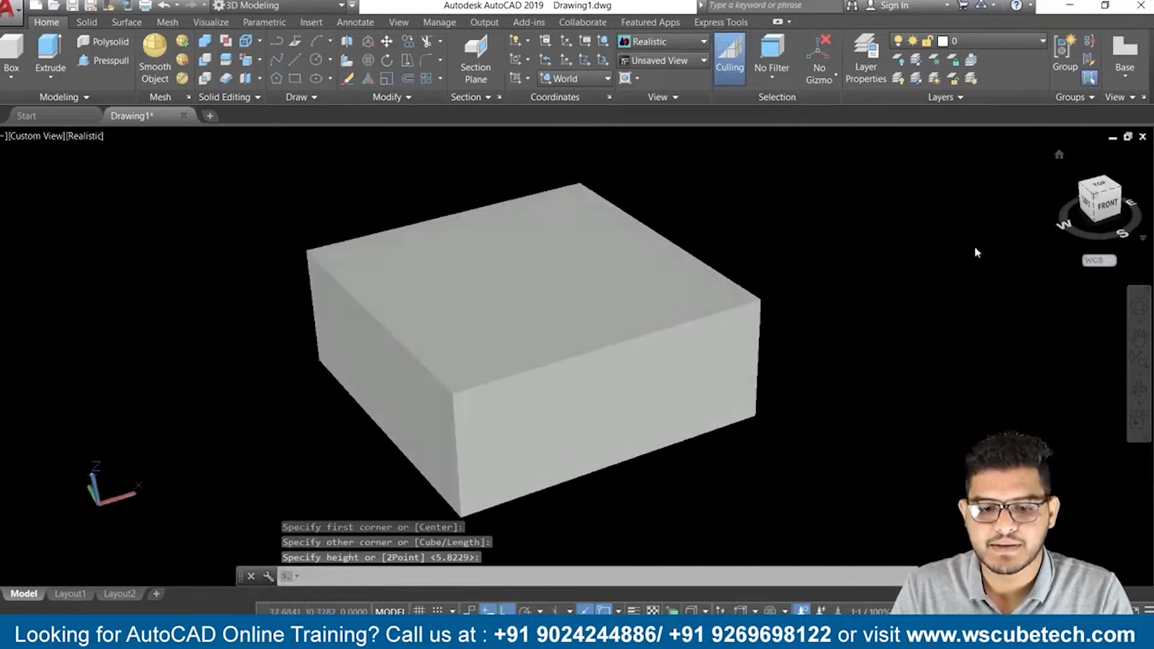
pyautogui.click(226, 63)
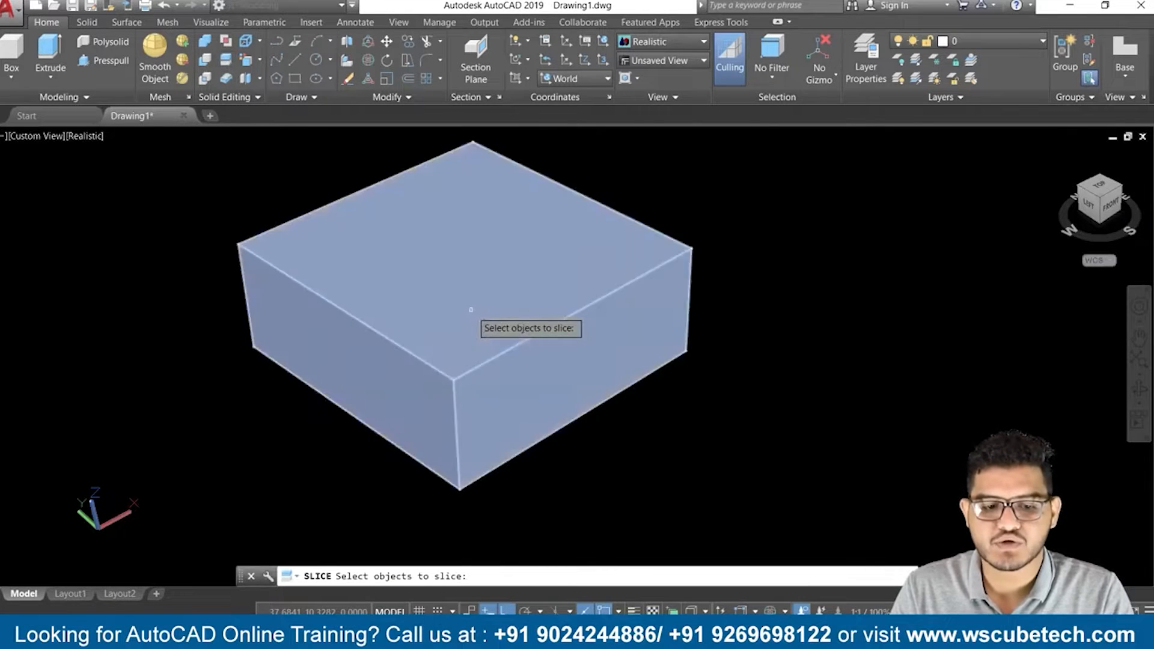
pyautogui.click(470, 308)
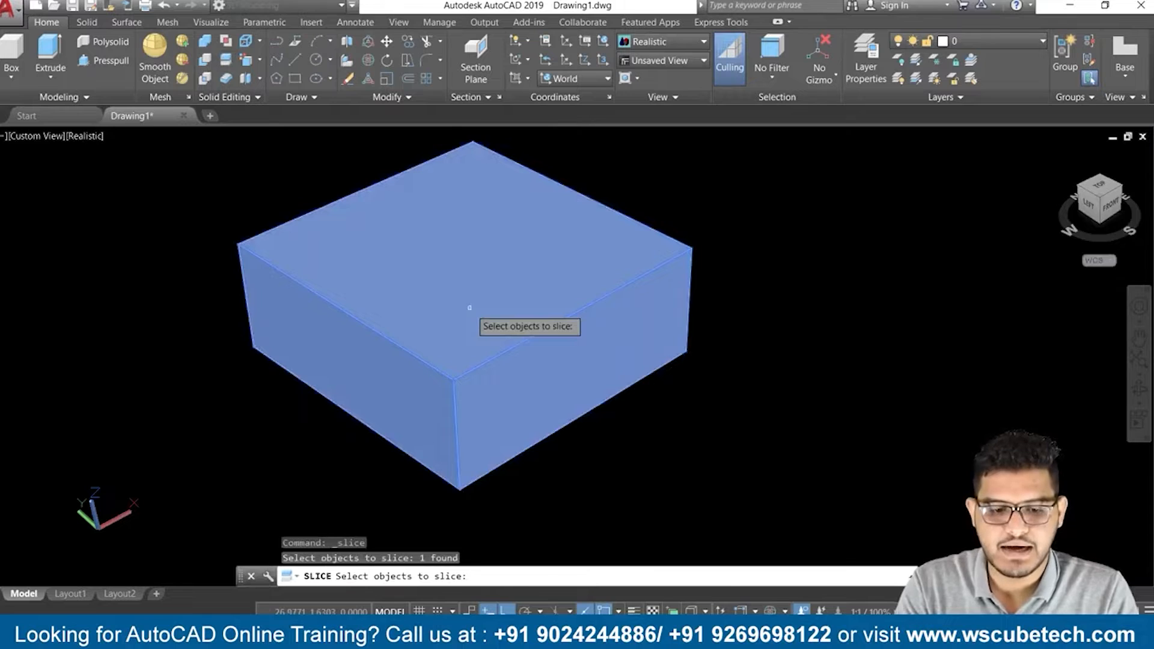
pyautogui.press('Return')
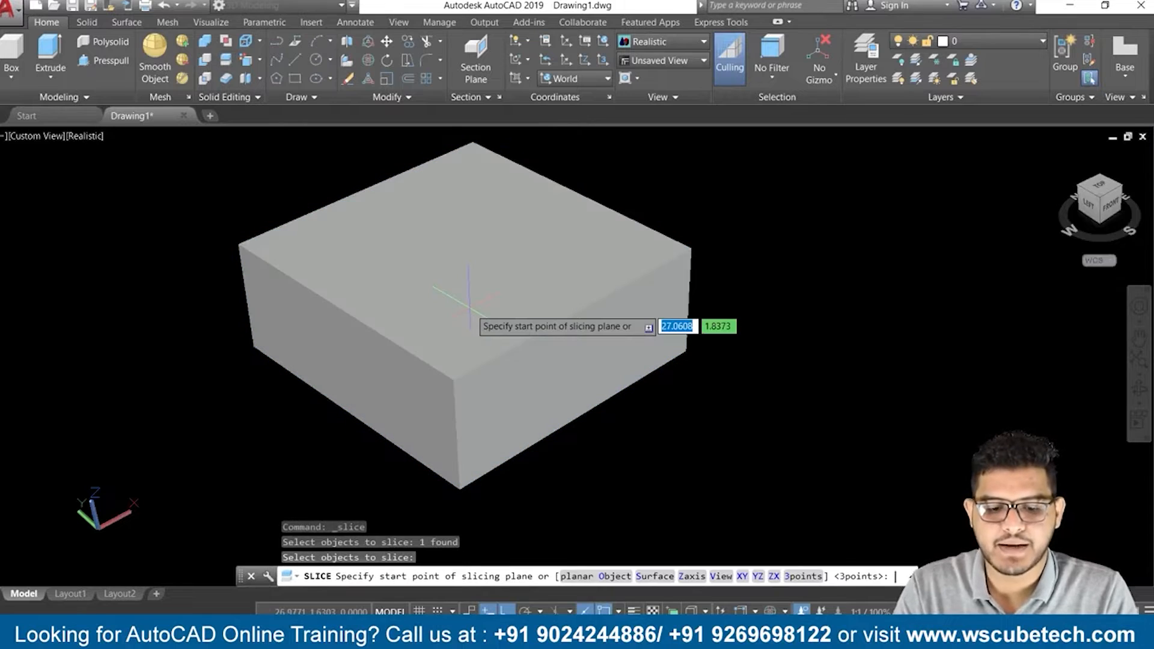
pyautogui.click(696, 576)
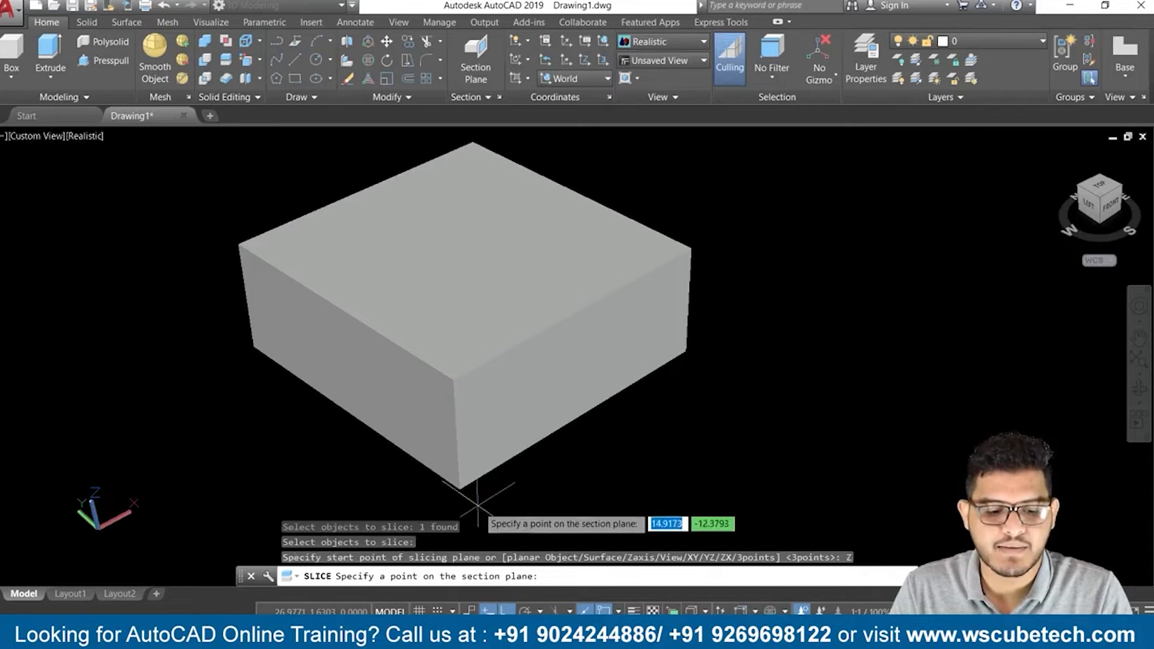
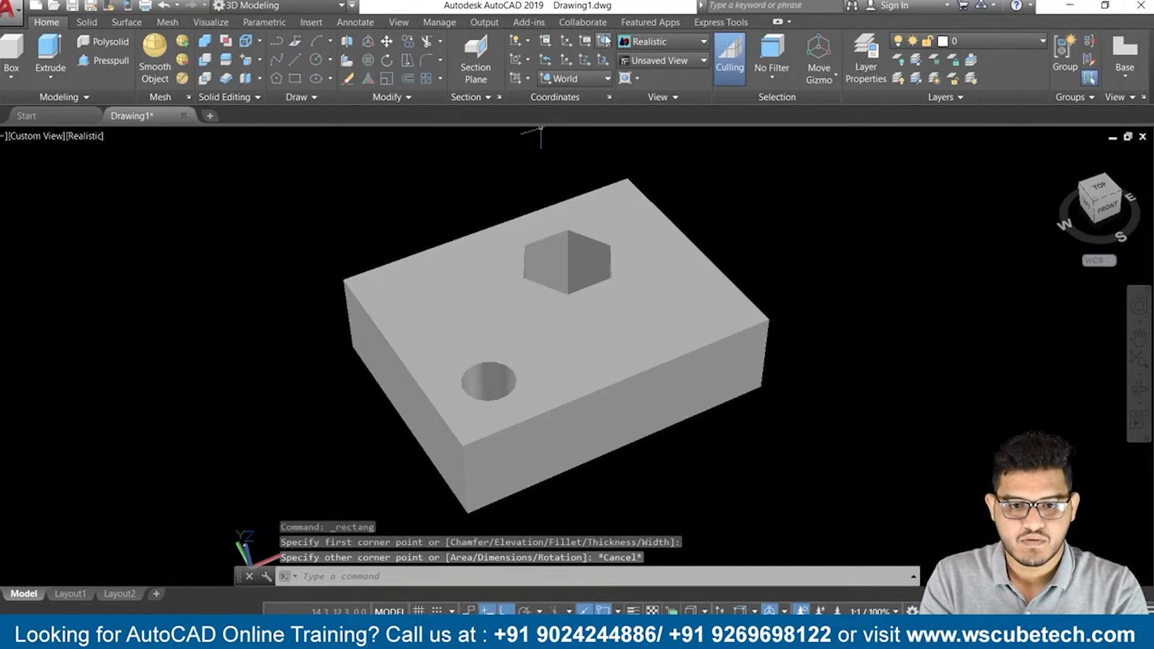
# Switch to the 2D Wireframe visual style and draw a small rectangle between the hexagonal hole and the block's left edge
pyautogui.click(656, 41)
pyautogui.click(647, 78)
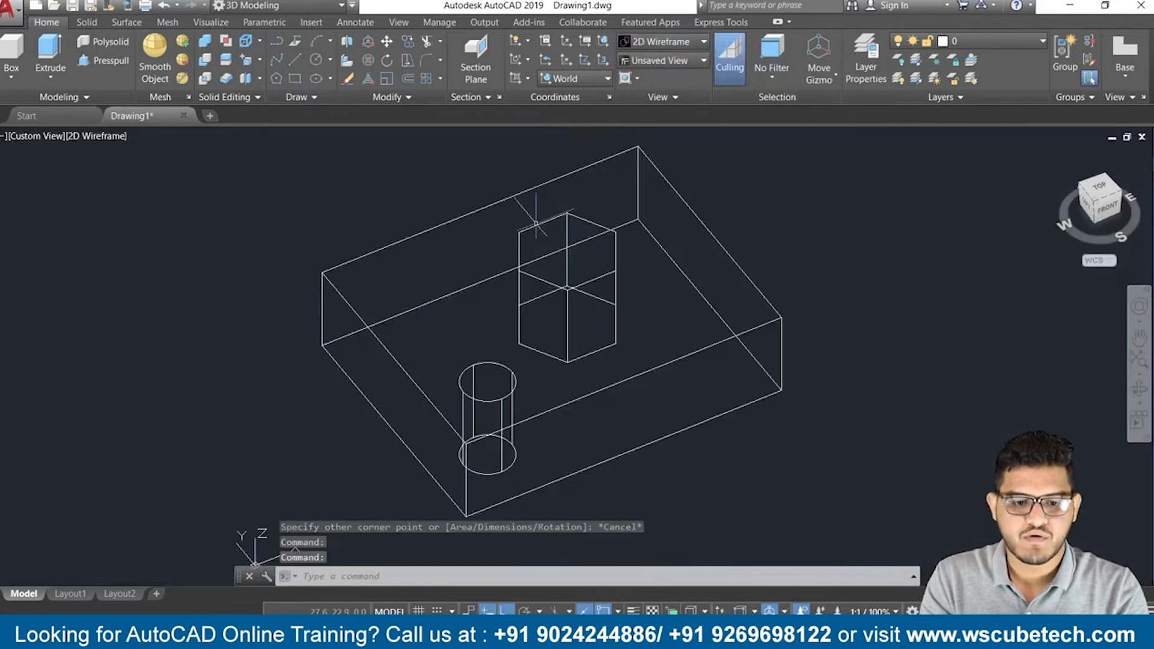
pyautogui.click(296, 79)
pyautogui.click(421, 334)
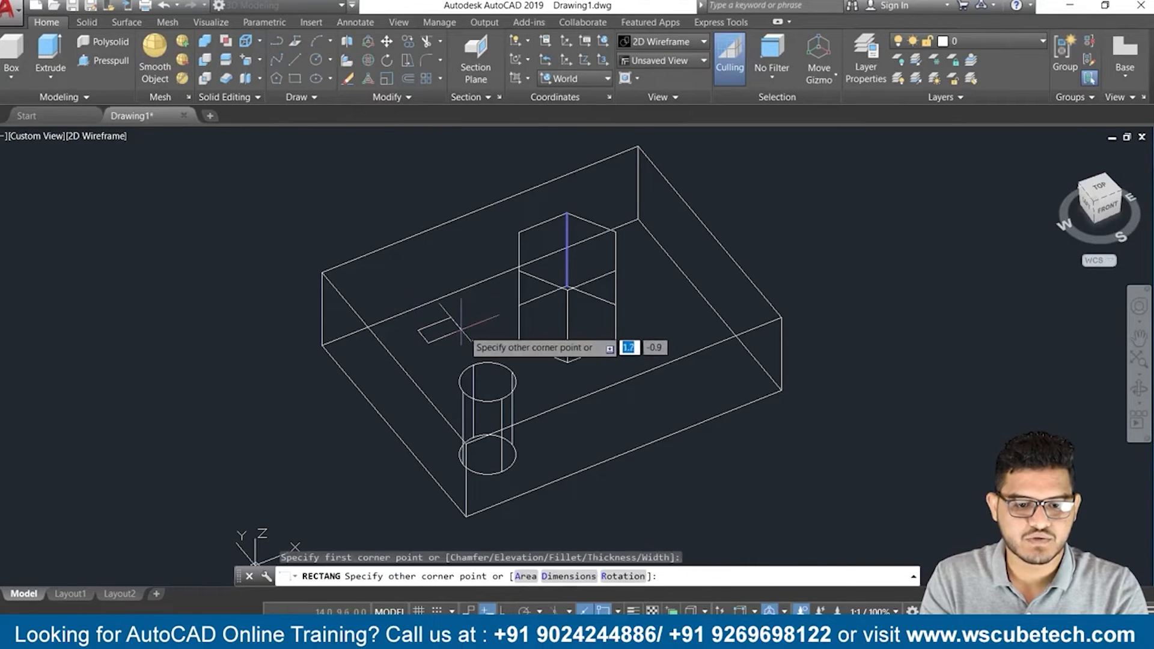
pyautogui.click(492, 334)
# Presspull the small rectangle about 5.8 units upward along the Z axis so it protrudes above the block
pyautogui.click(103, 60)
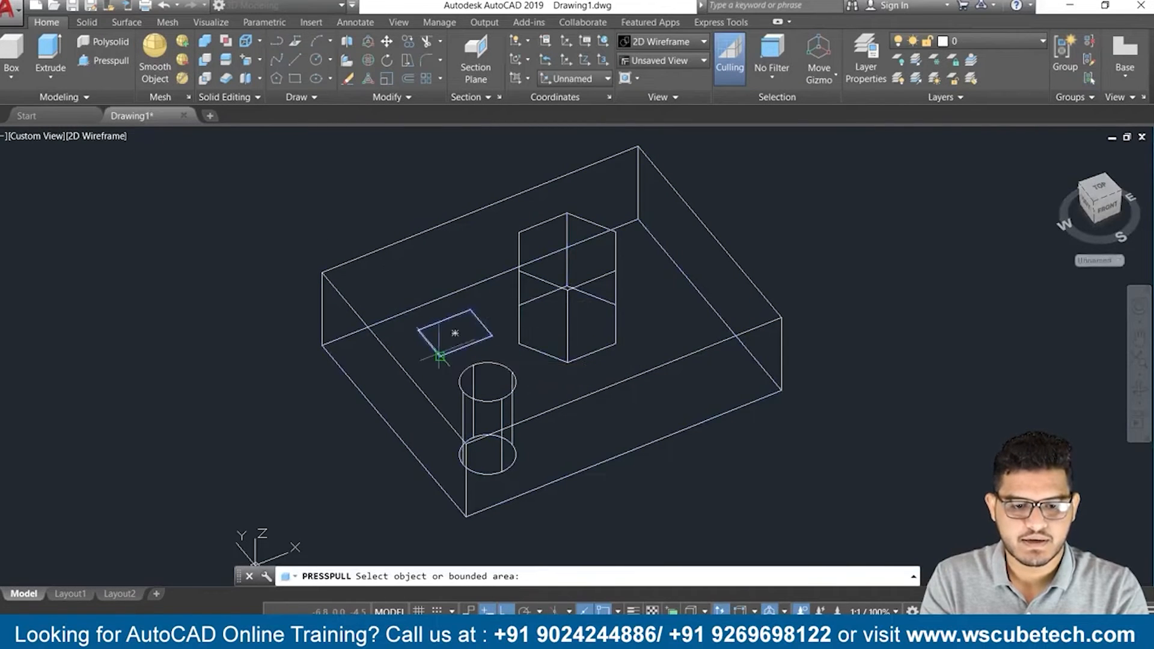
pyautogui.click(455, 333)
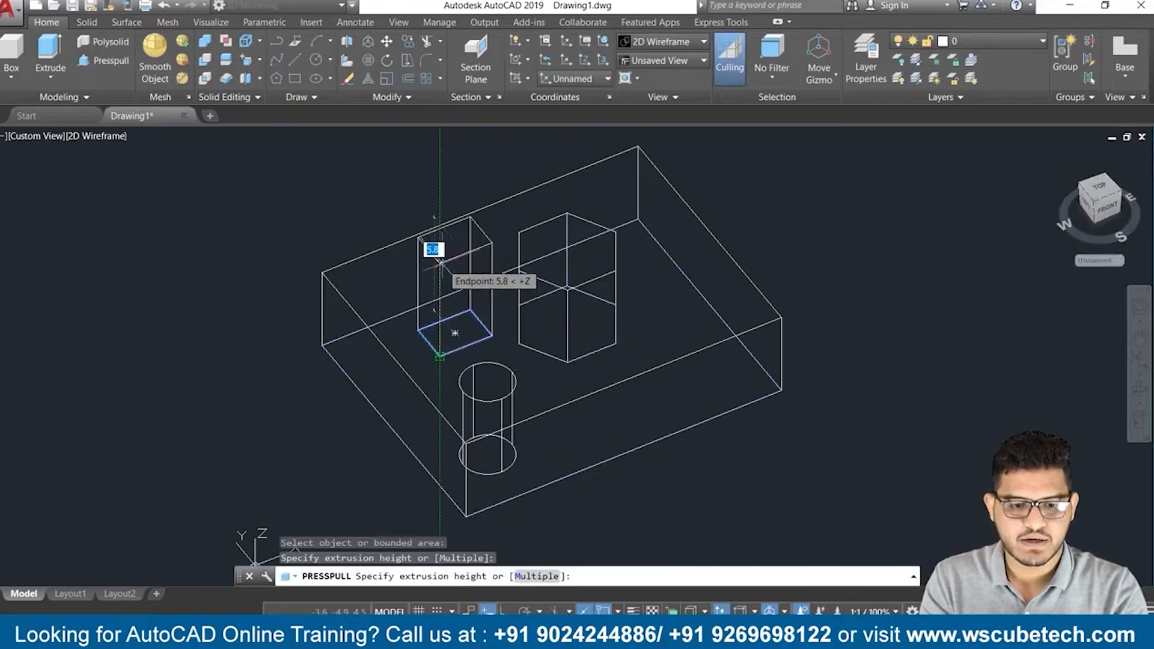
pyautogui.click(441, 262)
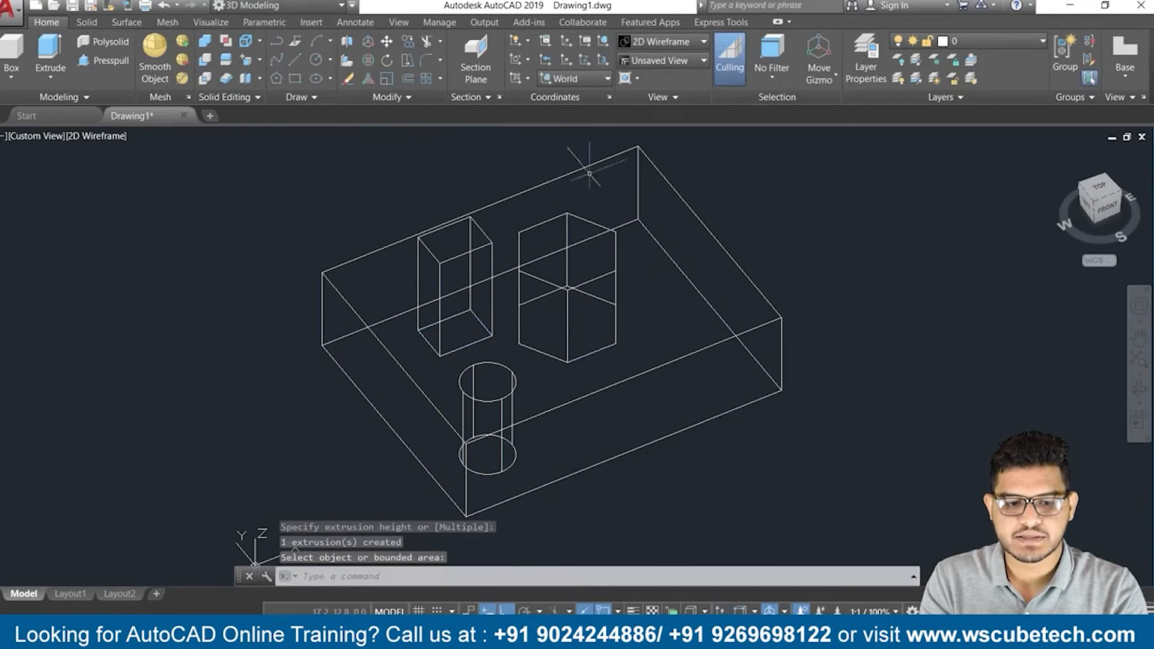
# Switch to the Realistic visual style and subtract the small rectangular prism from the block
pyautogui.click(662, 42)
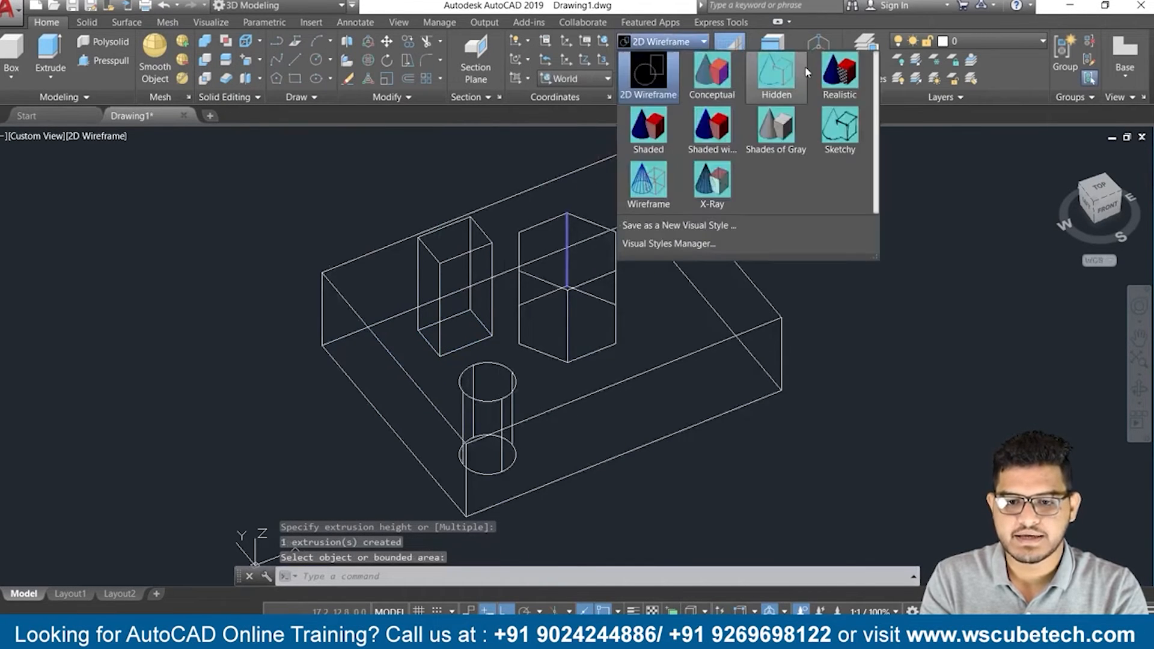
pyautogui.click(840, 67)
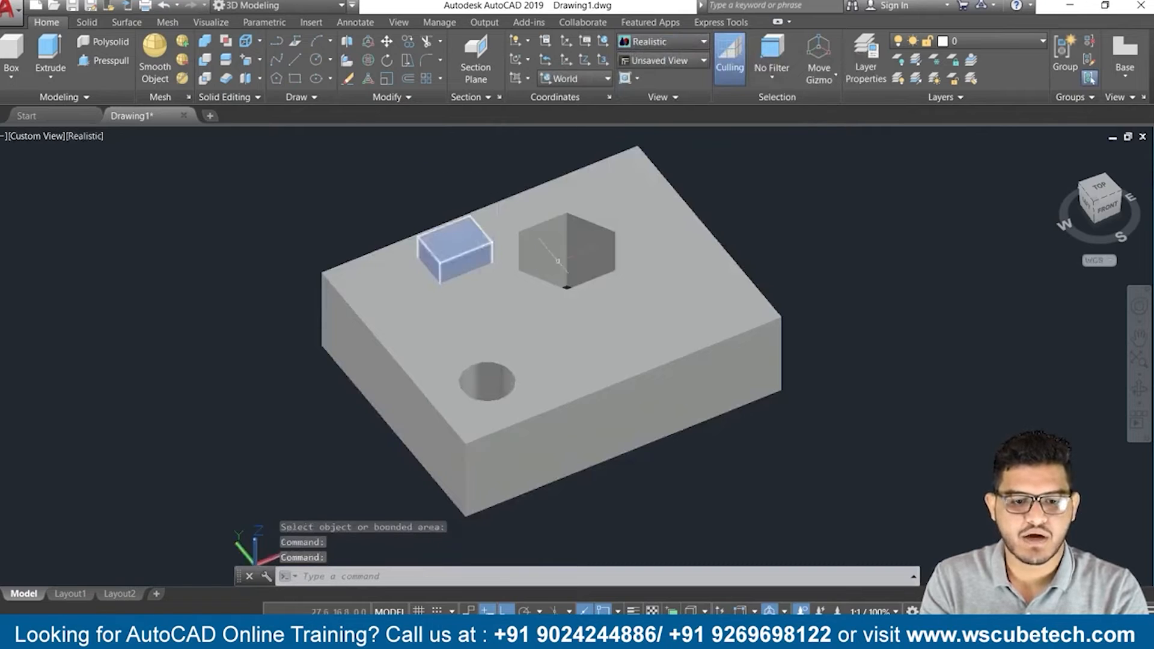
pyautogui.click(206, 61)
pyautogui.click(427, 309)
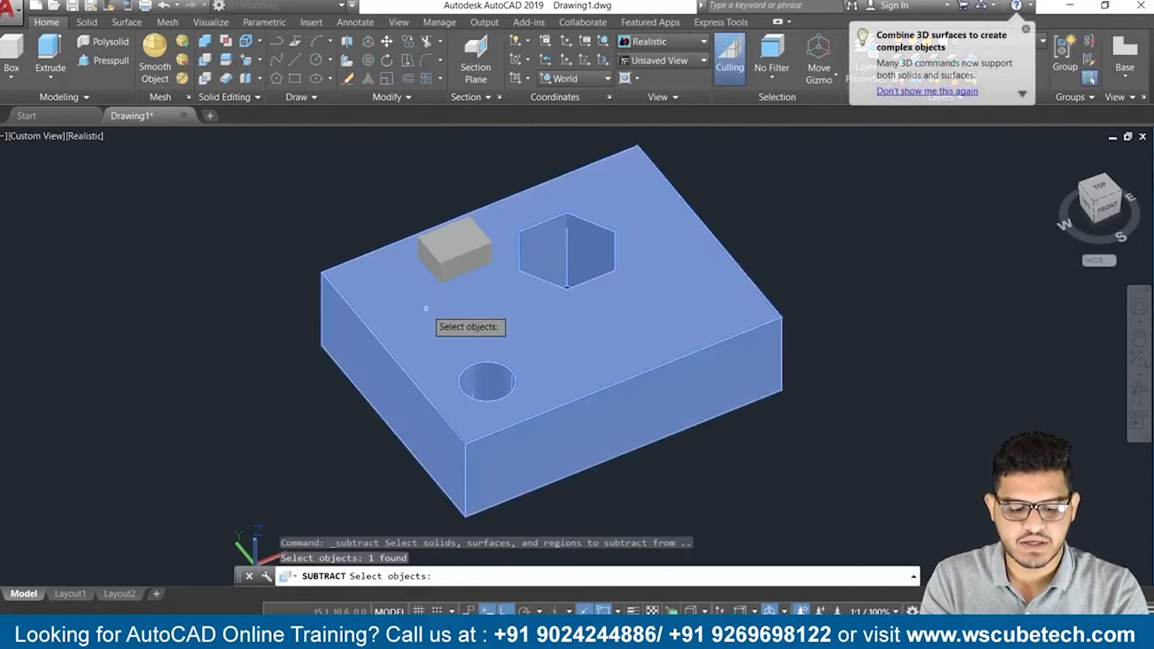
pyautogui.press('Return')
pyautogui.click(449, 248)
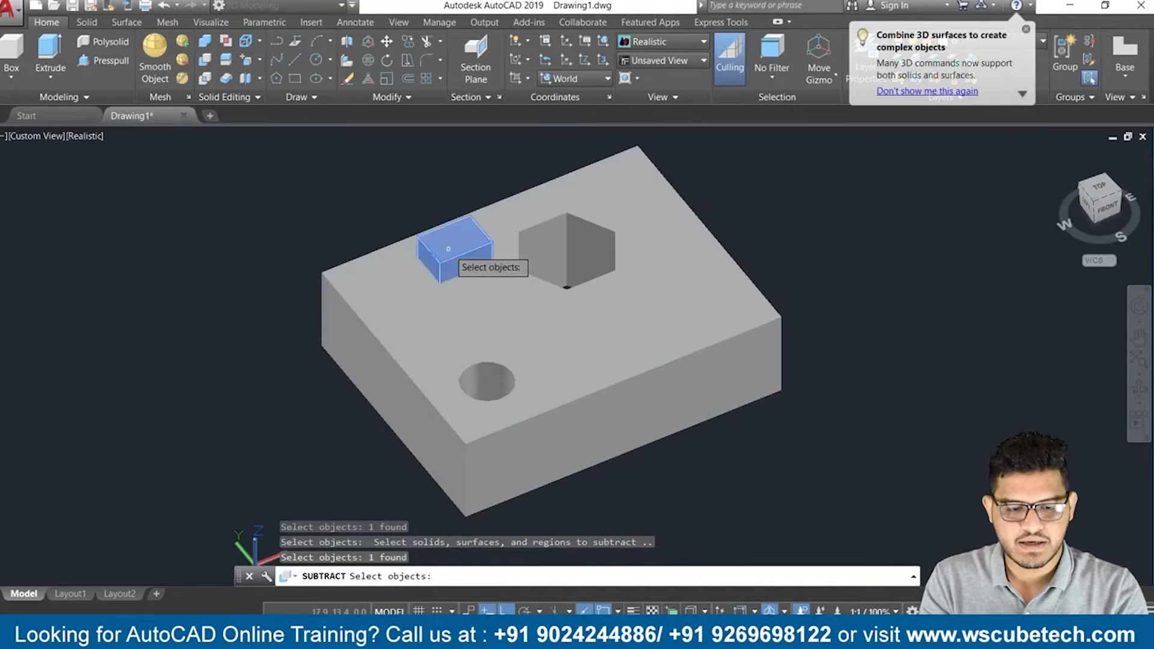
pyautogui.press('Return')
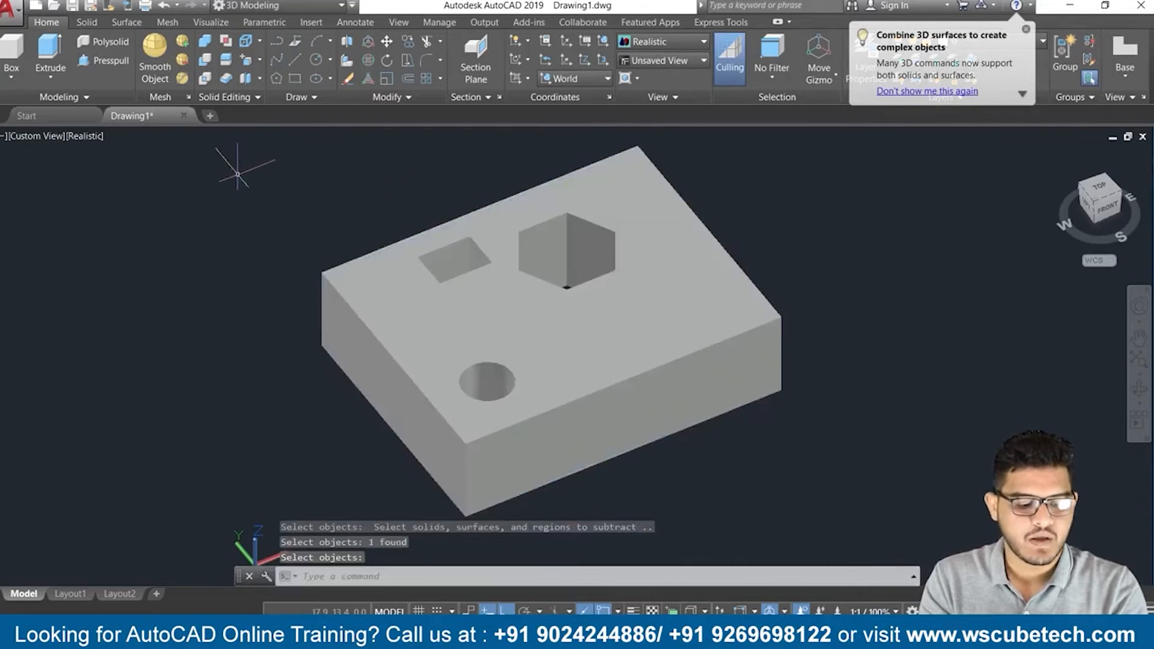
# Move the rectangular hole's long inner face about 2 units in negative Y, from one hole corner to the adjacent corner, using Move Faces
pyautogui.moveTo(315, 190)
pyautogui.keyDown('shift'); pyautogui.mouseDown(button='middle')
pyautogui.moveTo(312, 289)
pyautogui.moveTo(310, 215)
pyautogui.moveTo(314, 235)
pyautogui.mouseUp(button='middle'); pyautogui.keyUp('shift')
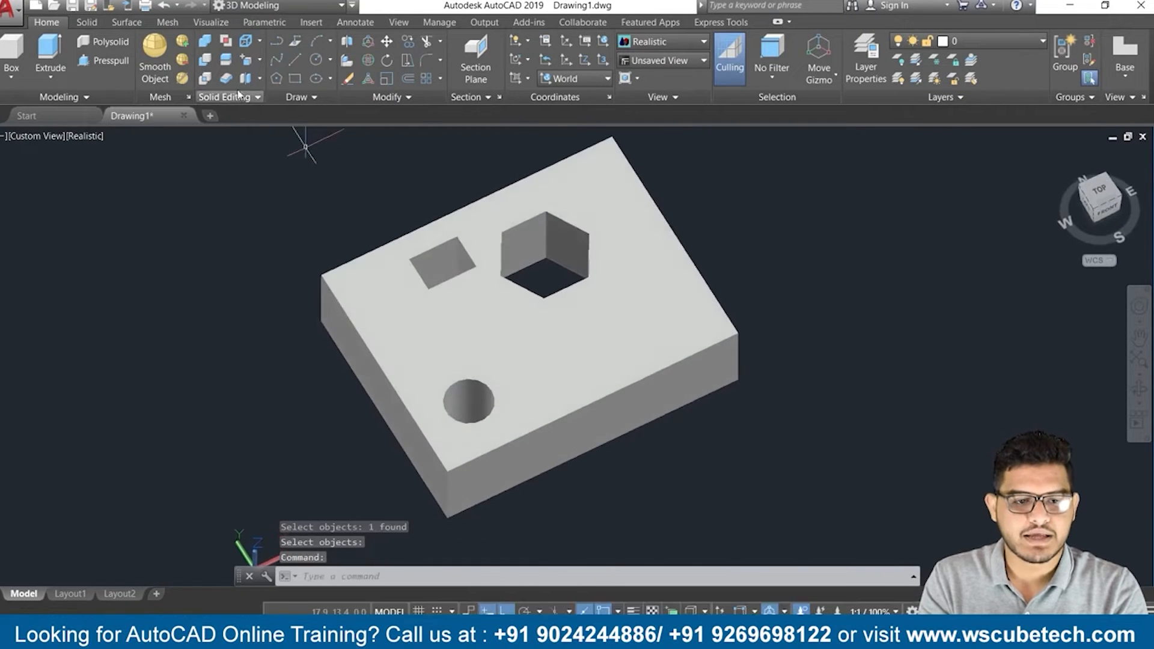
pyautogui.click(252, 63)
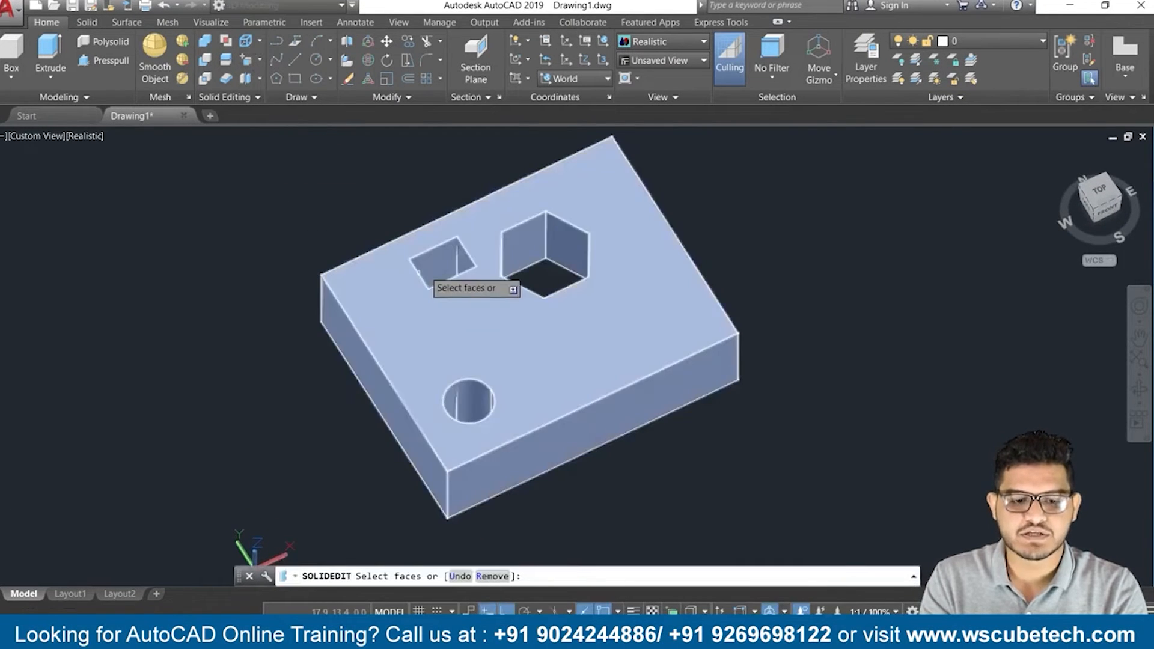
pyautogui.click(440, 256)
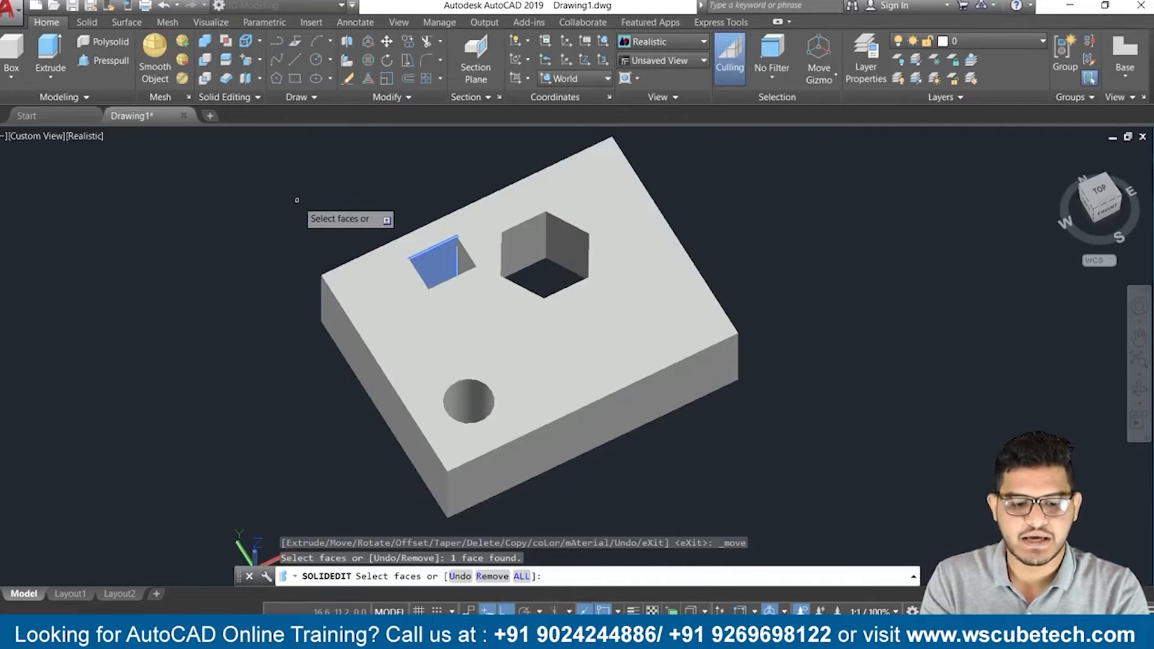
pyautogui.press('Return')
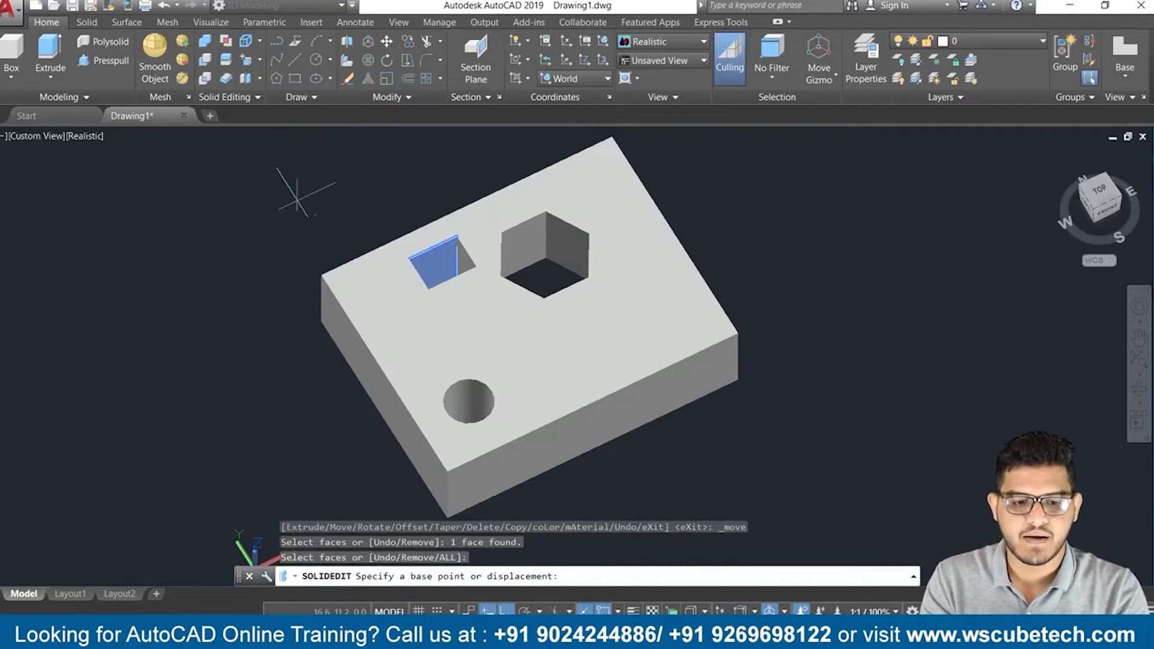
pyautogui.click(408, 259)
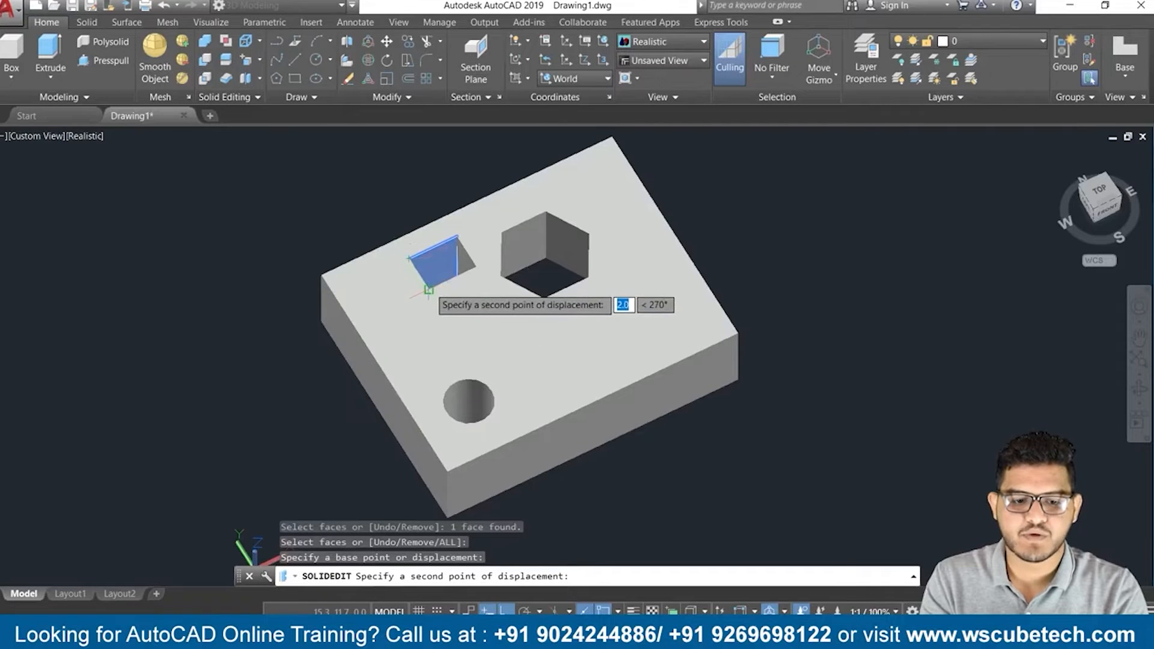
pyautogui.press('Return')
pyautogui.press('Return')
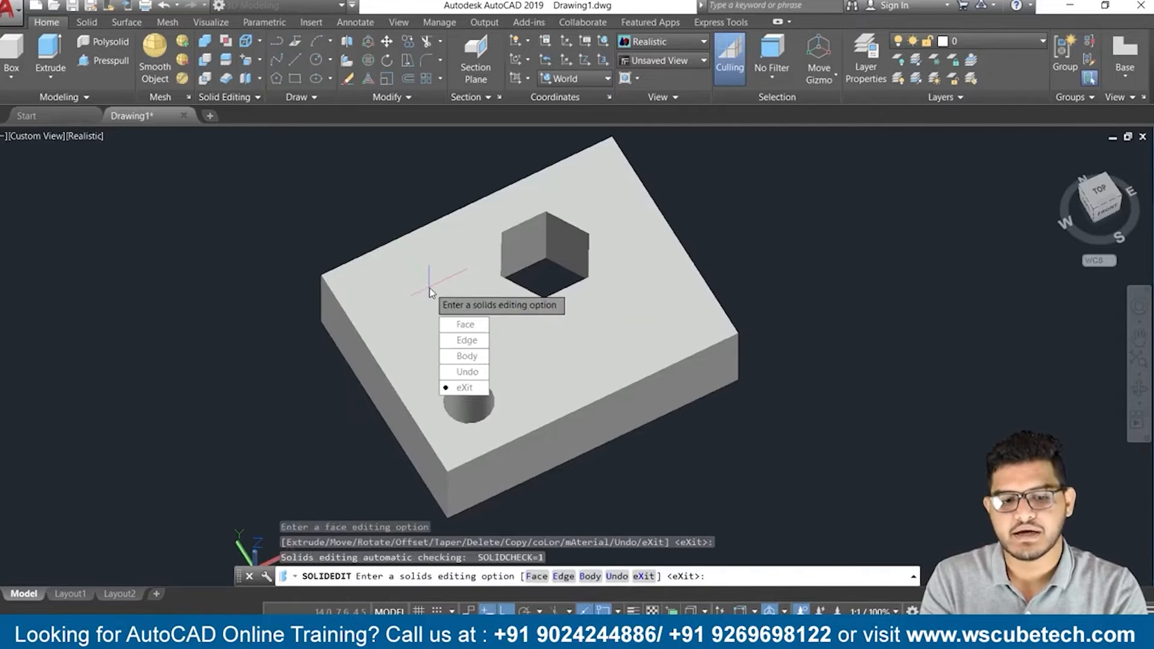
pyautogui.press('Return')
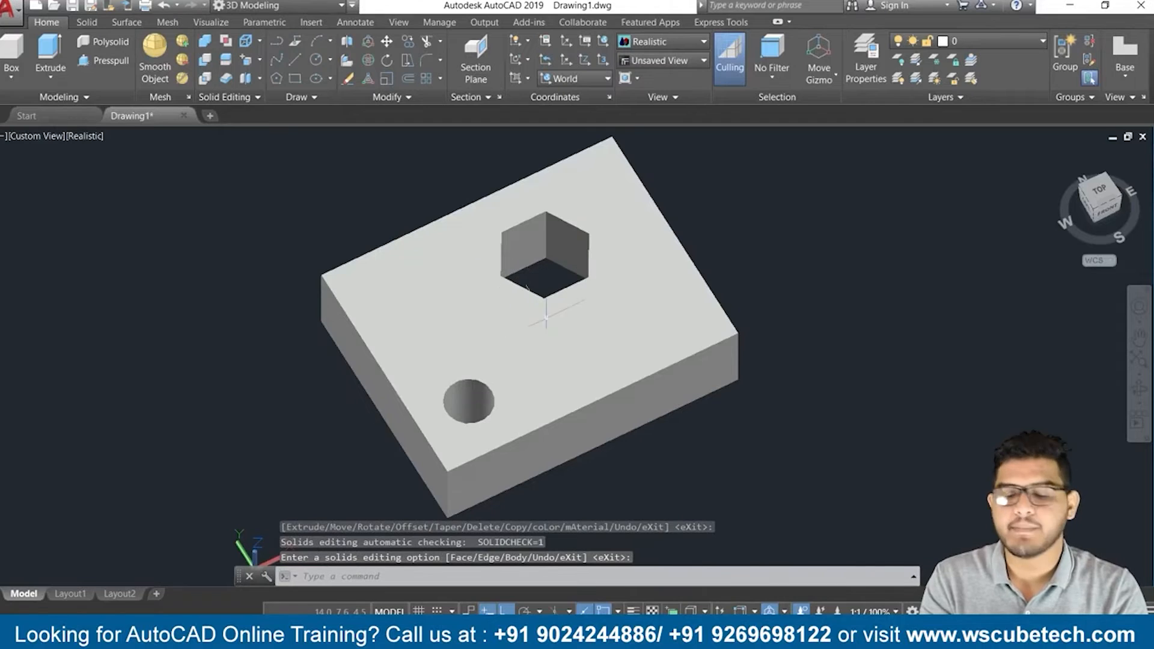
pyautogui.keyDown('shift'); pyautogui.moveTo(807, 264); pyautogui.dragTo(773, 304, button='middle'); pyautogui.keyUp('shift')
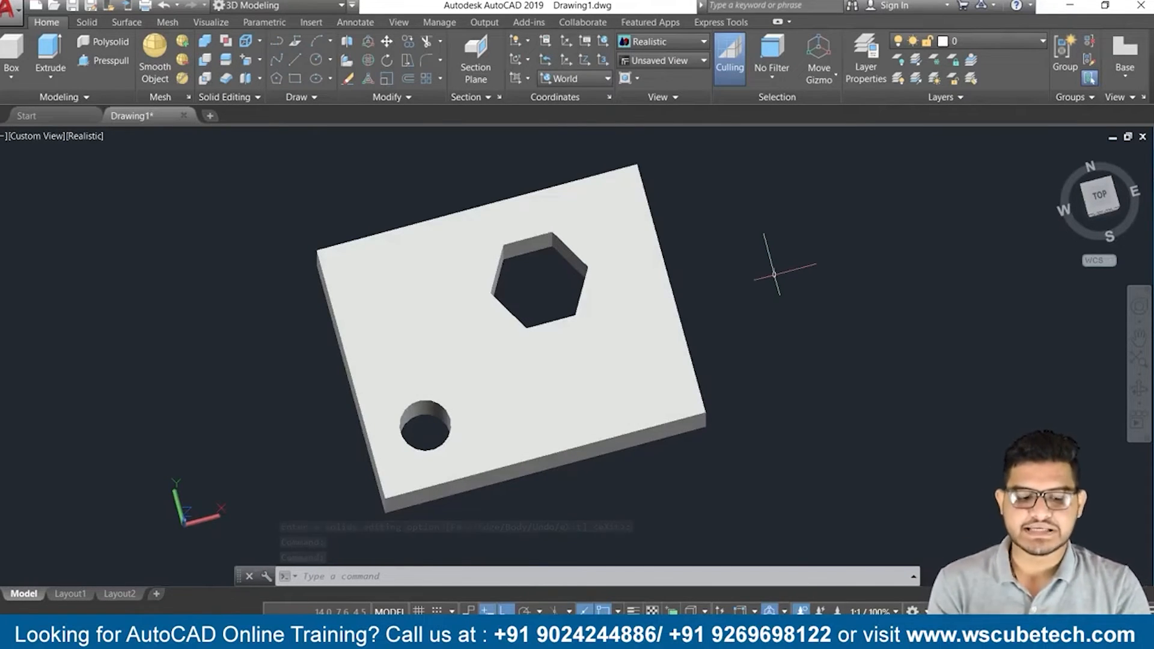
# Switch to the PowerPoint slide show, read the Face Copy slide, and return to the AutoCAD drawing
pyautogui.hotkey('alt', 'Tab')
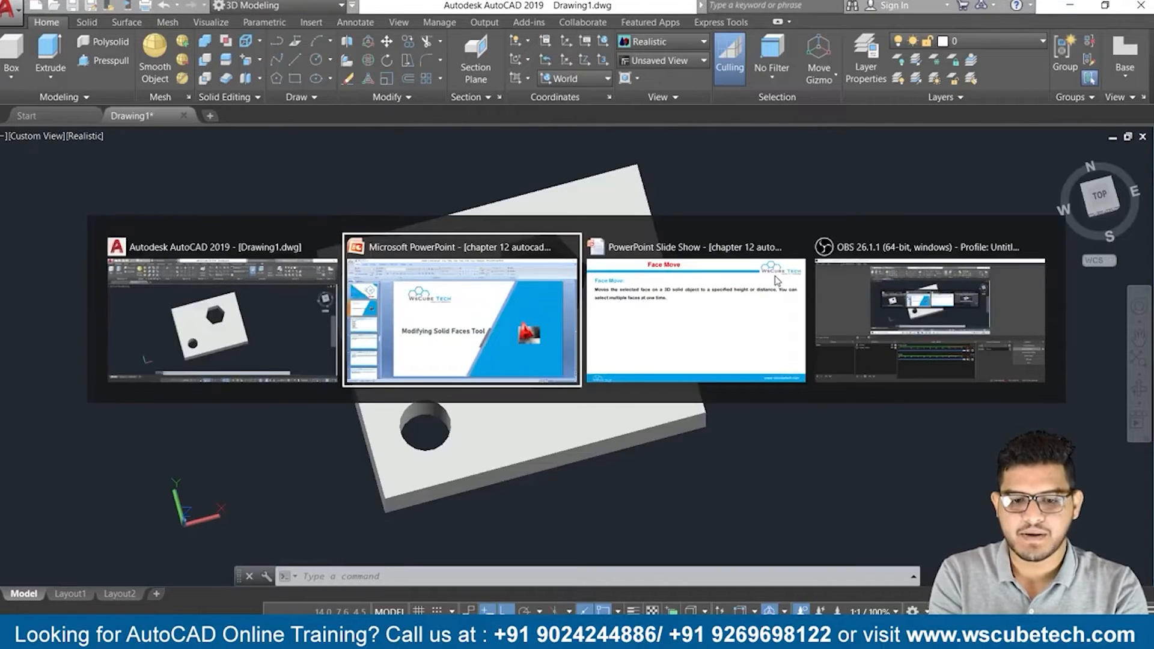
pyautogui.click(778, 281)
pyautogui.click(777, 281)
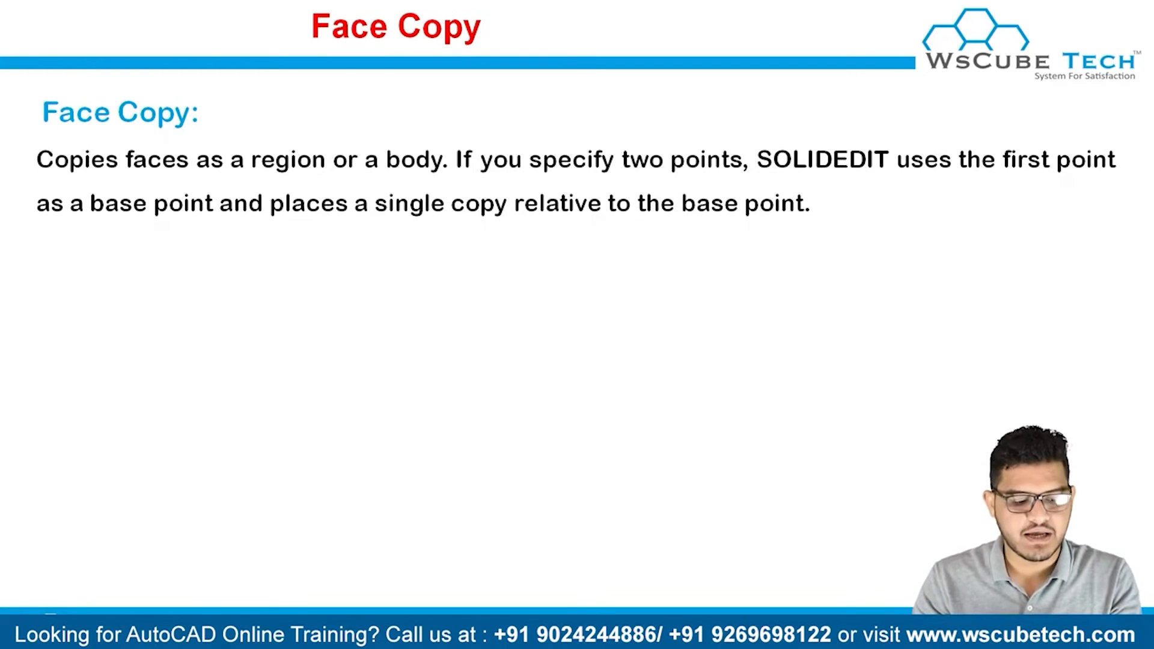
pyautogui.hotkey('alt', 'Tab')
pyautogui.hotkey('alt', 'Tab')
pyautogui.hotkey('alt', 'Tab')
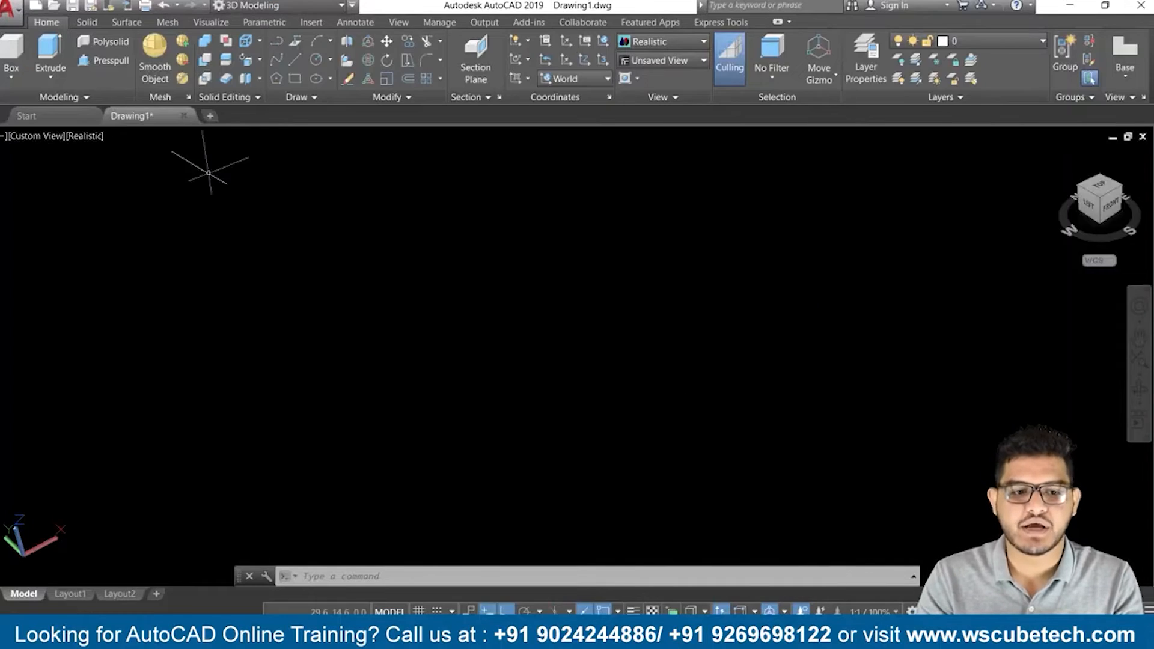
# Create a solid box with a base of about 22 by 18.5 units in the empty drawing and restore the home view
pyautogui.click(13, 77)
pyautogui.click(27, 101)
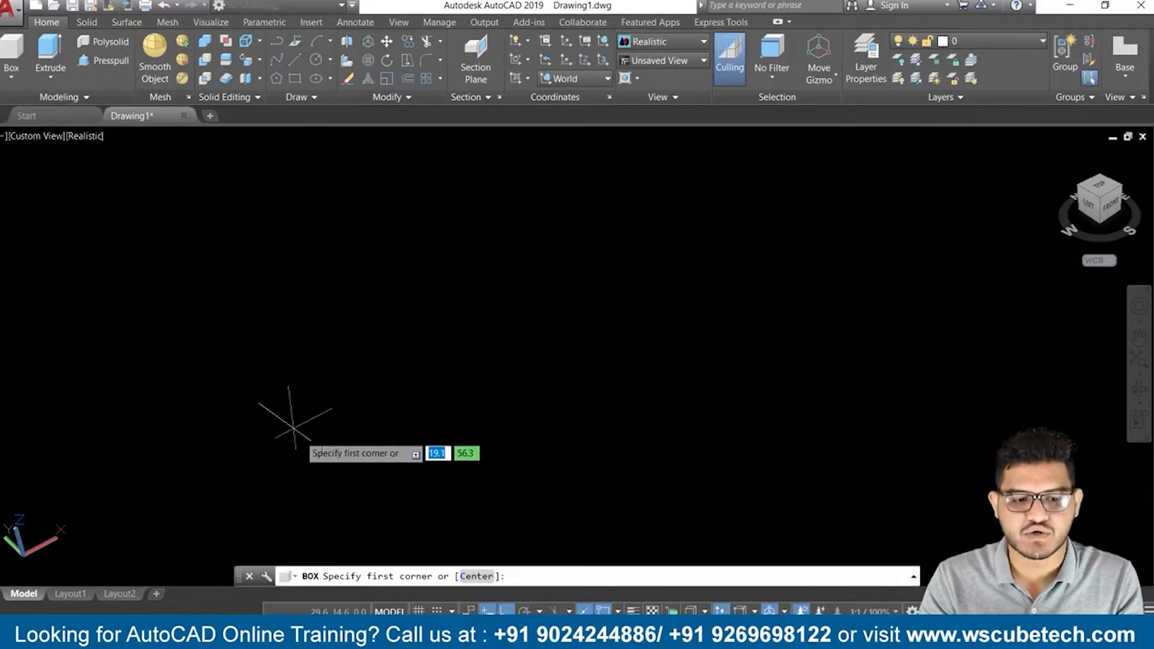
pyautogui.click(314, 340)
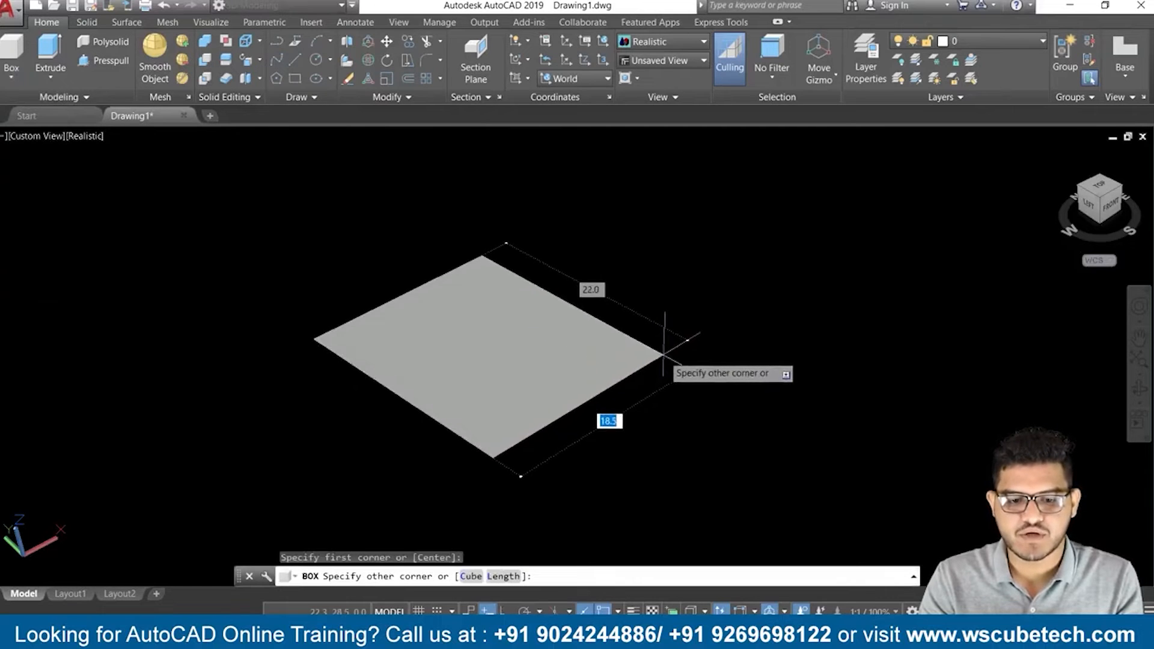
pyautogui.click(664, 356)
pyautogui.click(670, 246)
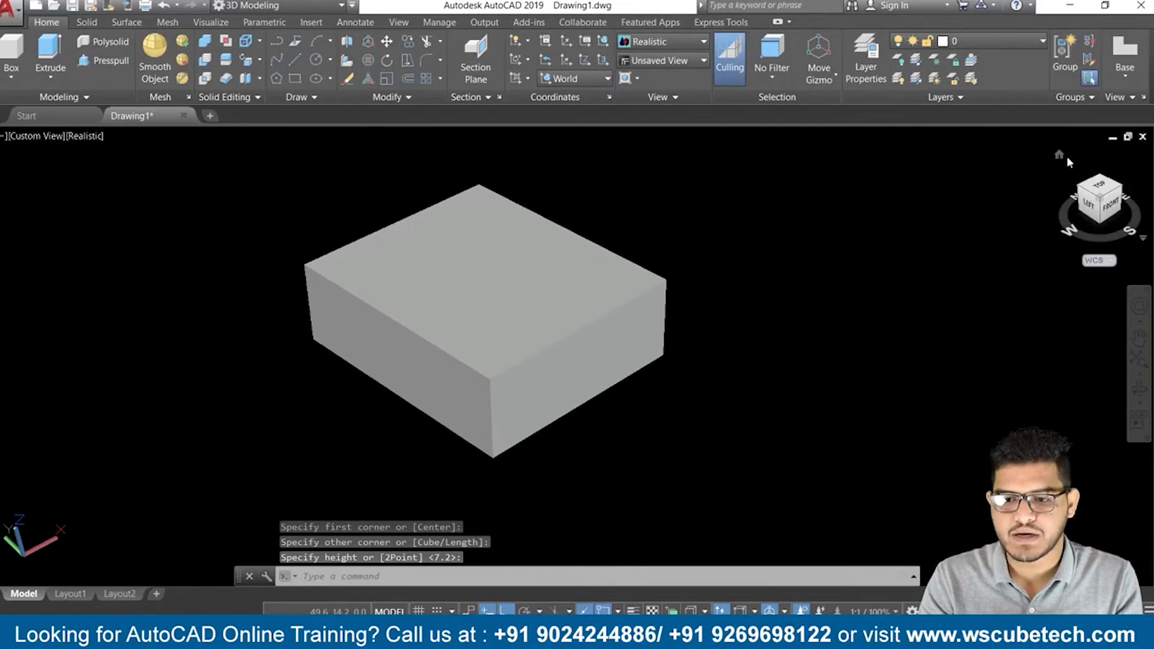
pyautogui.click(1059, 156)
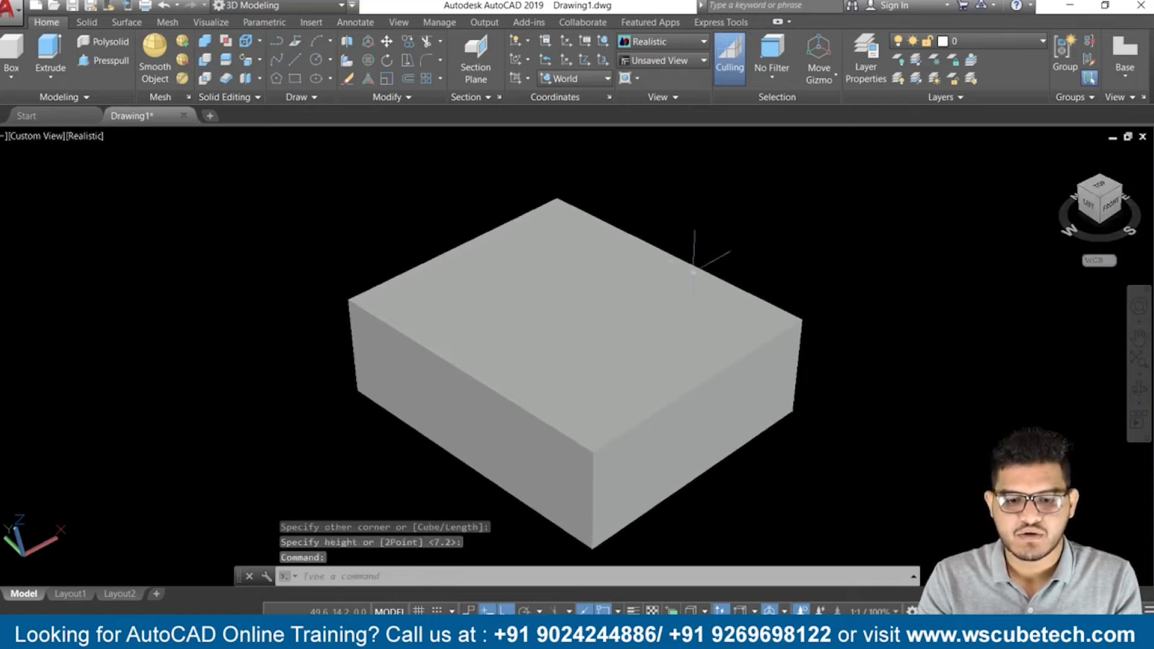
# Create a four-sided solid pyramid in the empty space beside the box
pyautogui.scroll(-3, 854, 261)
pyautogui.scroll(1, 845, 250)
pyautogui.moveTo(837, 258); pyautogui.dragTo(601, 262, button='middle')
pyautogui.click(12, 76)
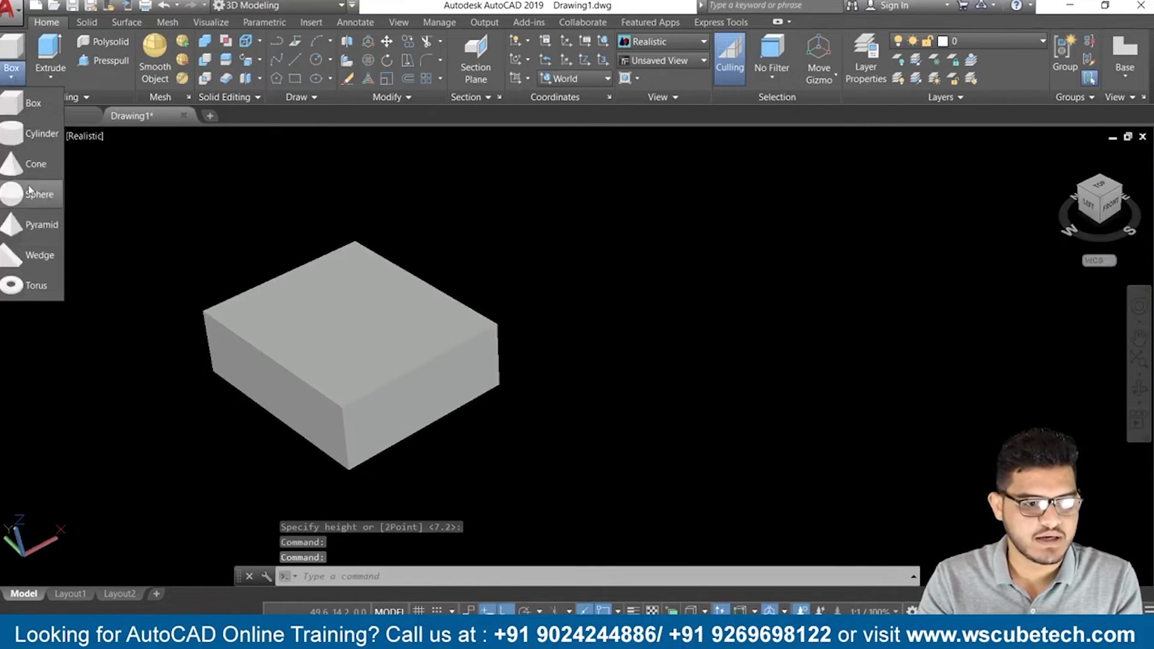
pyautogui.click(29, 233)
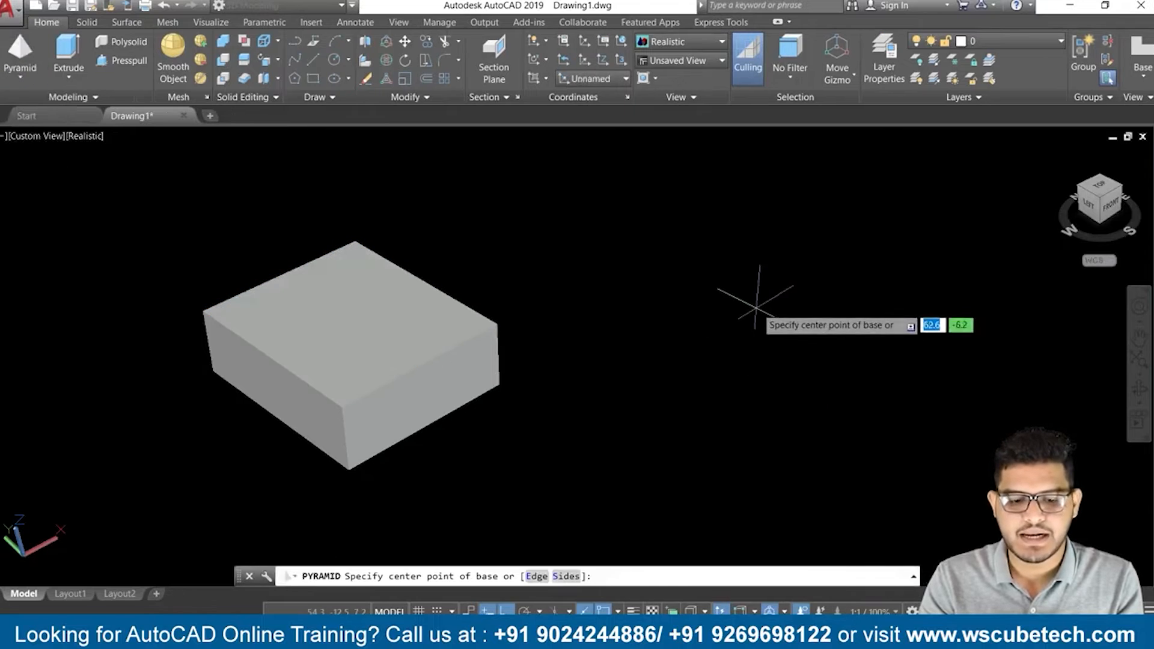
pyautogui.click(729, 307)
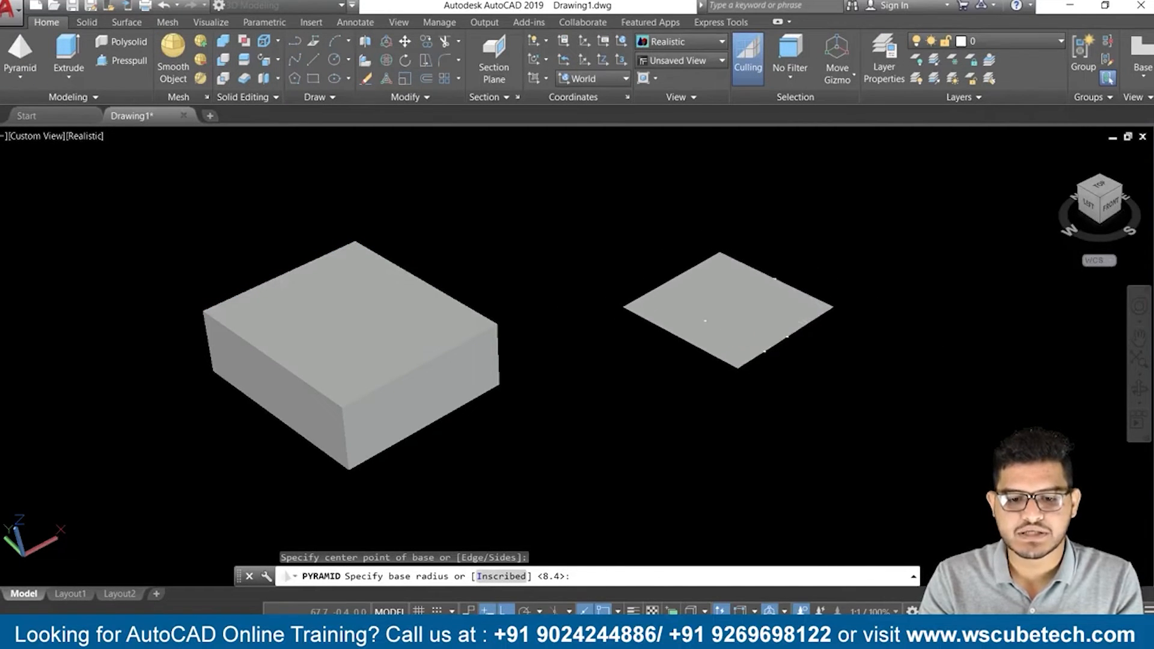
pyautogui.click(806, 305)
pyautogui.click(788, 194)
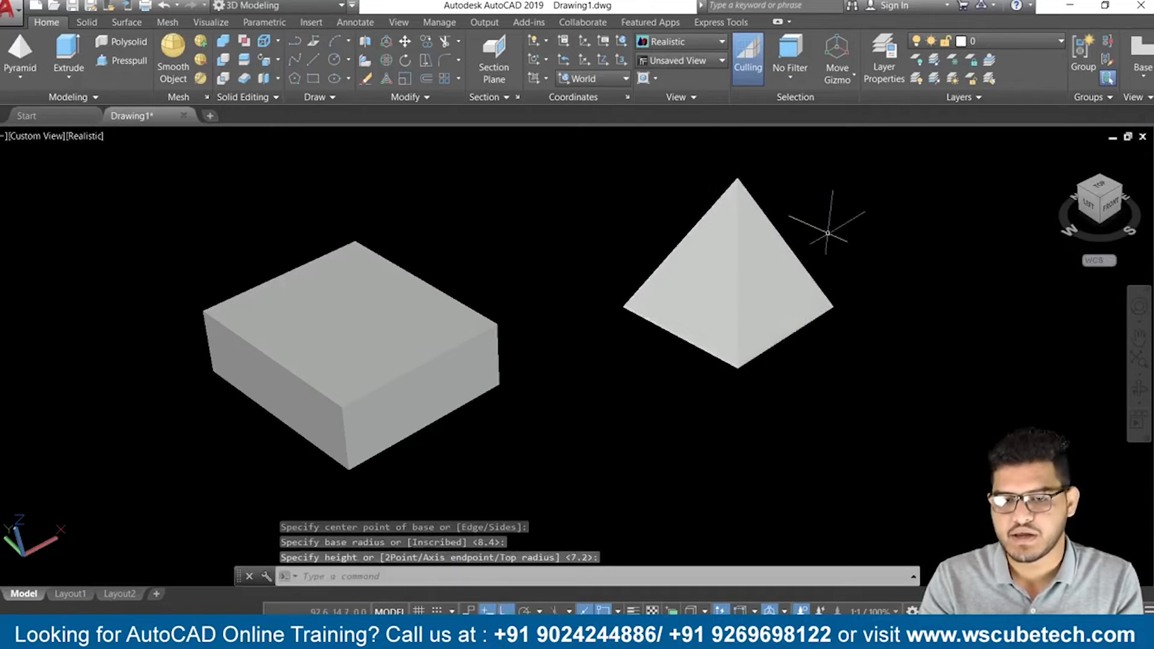
# Copy the box's front face about 24 units along negative X with Copy Faces, using the face's lower-left corner as base point
pyautogui.moveTo(828, 233); pyautogui.dragTo(718, 268, button='middle')
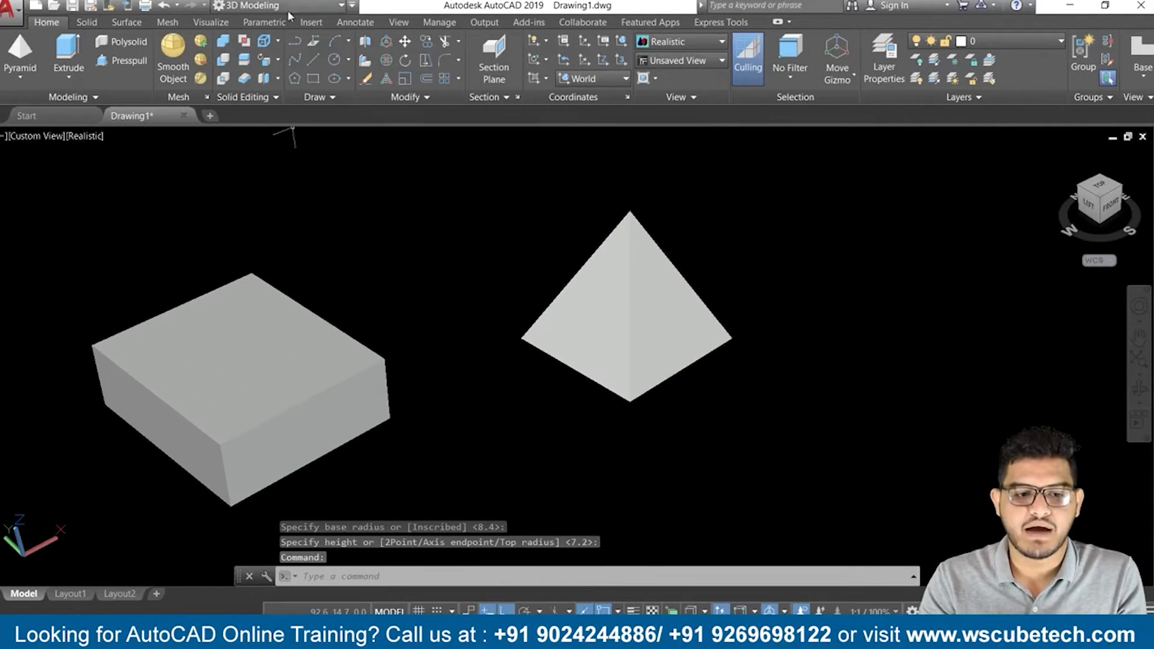
pyautogui.click(278, 60)
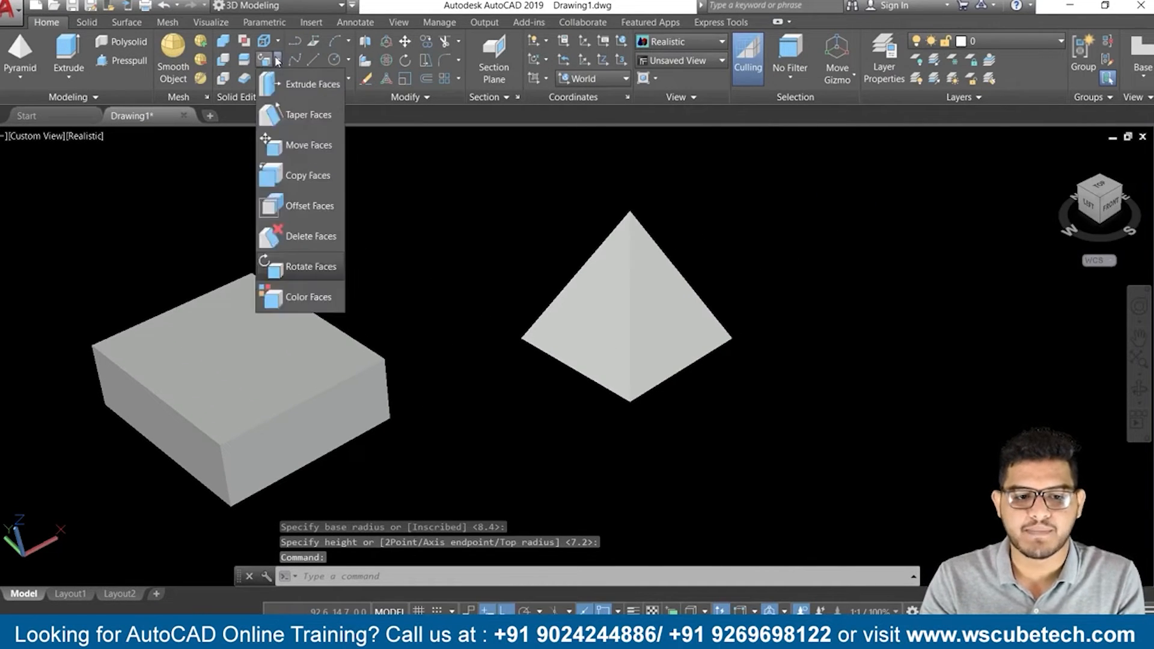
pyautogui.click(289, 177)
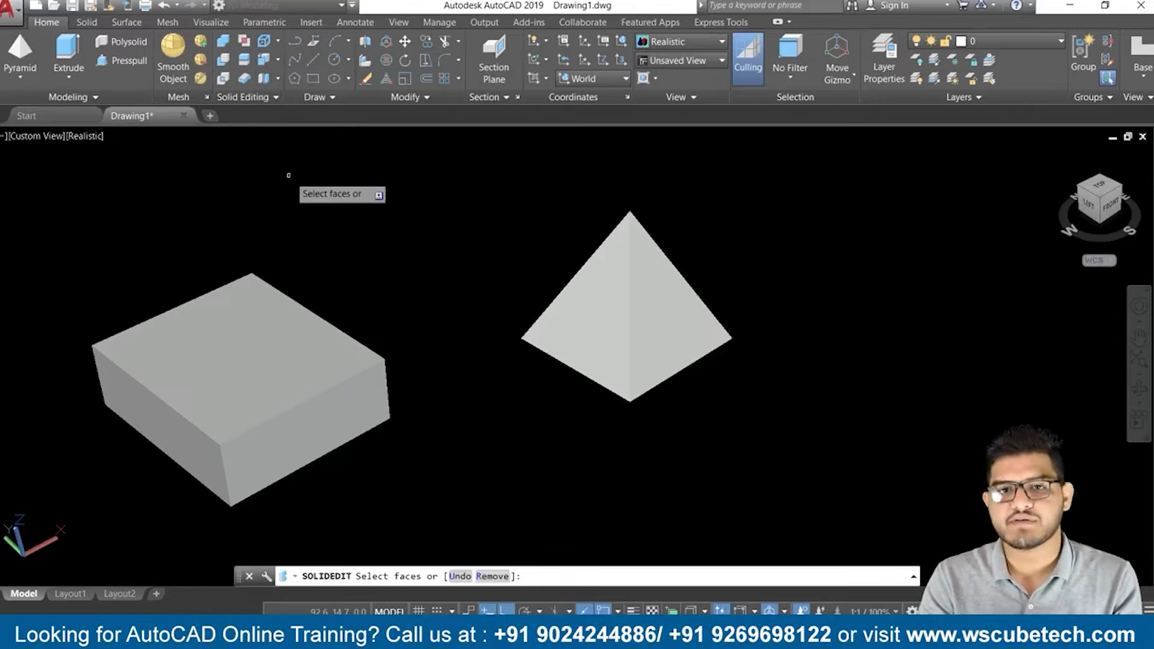
pyautogui.scroll(-1, 301, 195)
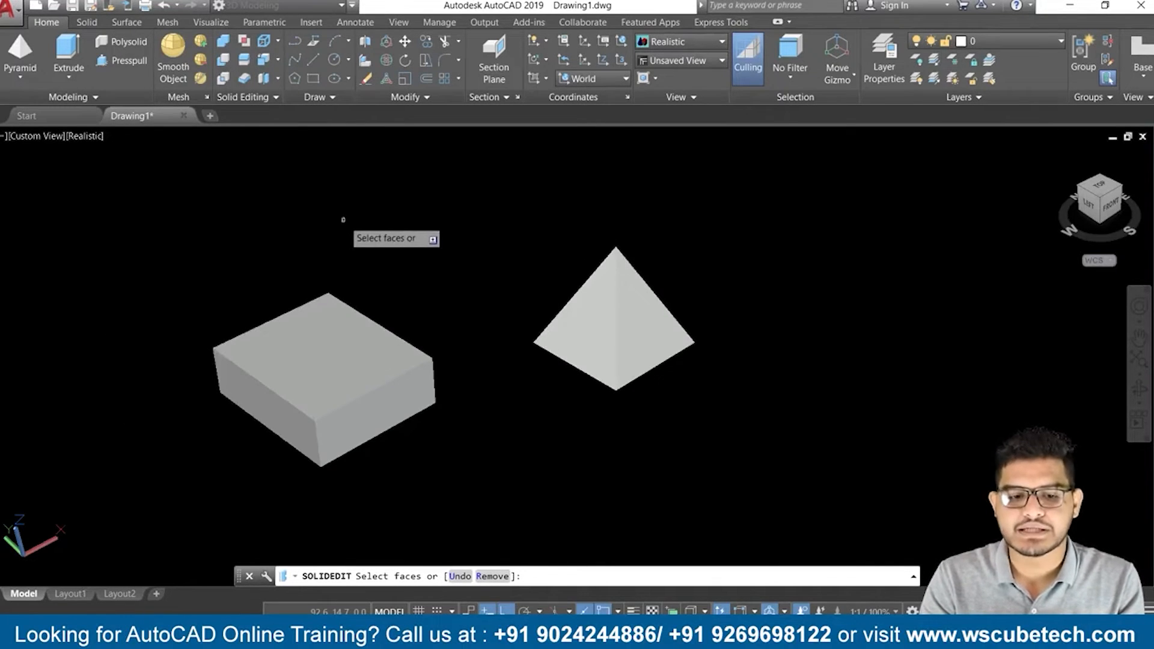
pyautogui.click(358, 425)
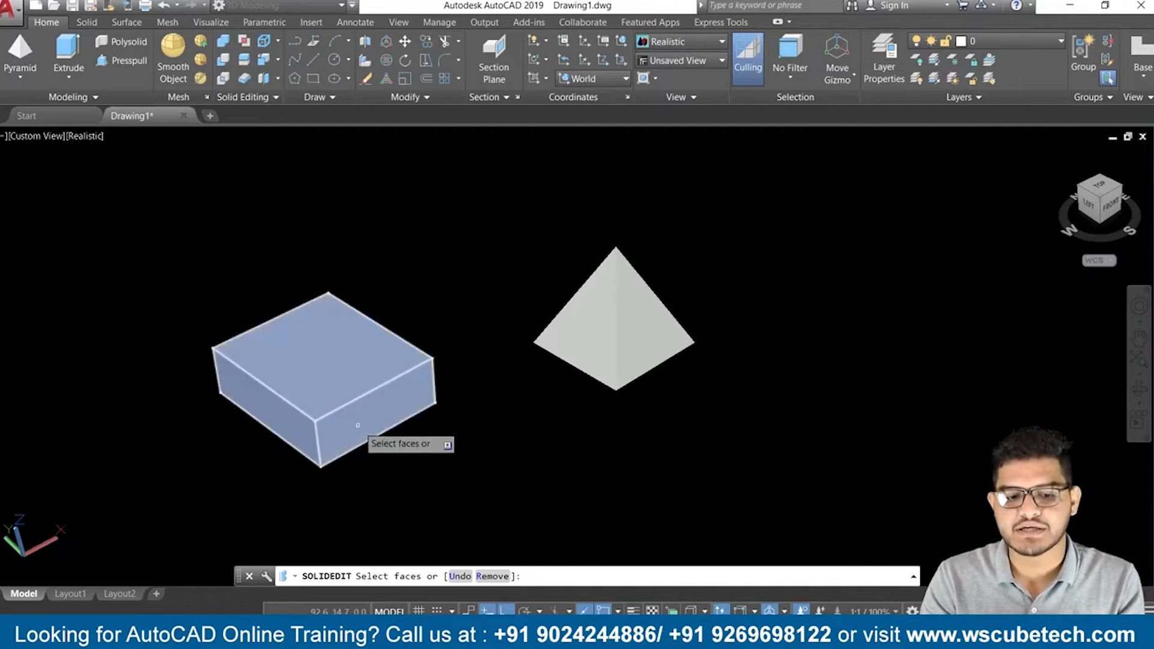
pyautogui.click(359, 423)
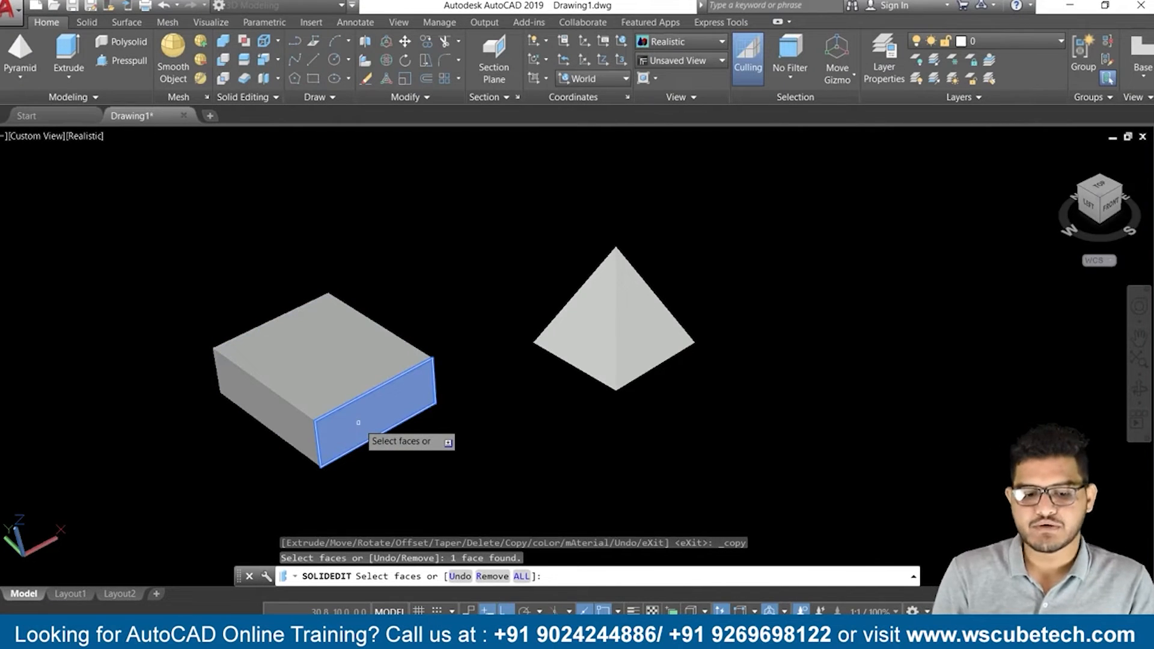
pyautogui.press('Return')
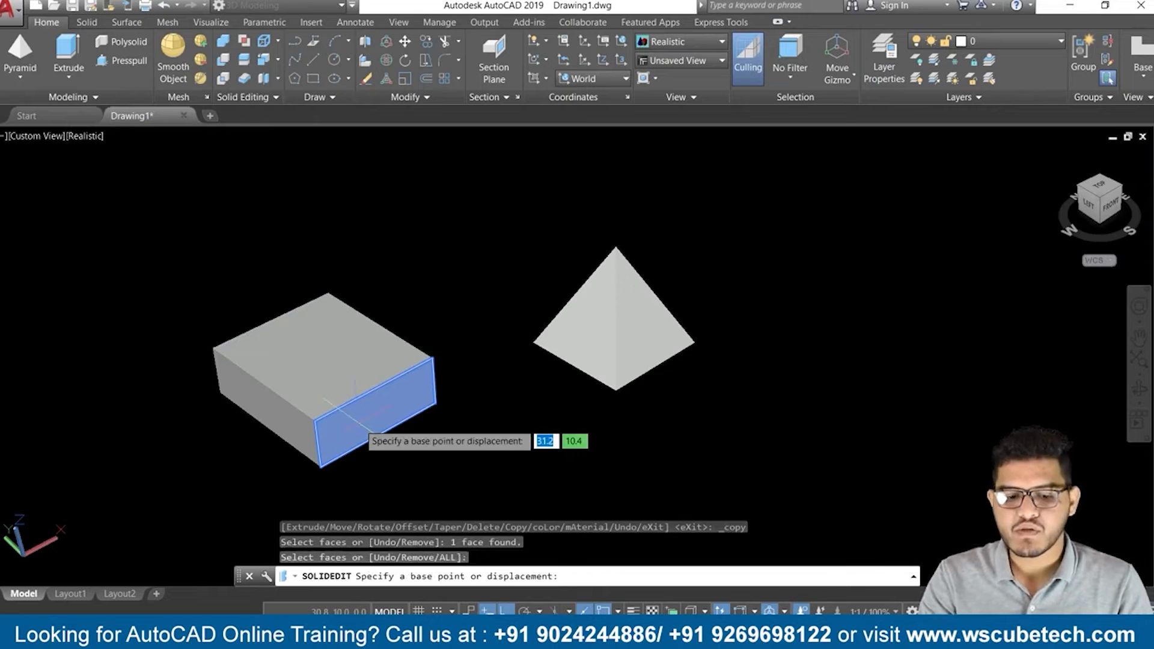
pyautogui.moveTo(469, 305); pyautogui.dragTo(475, 241, button='middle')
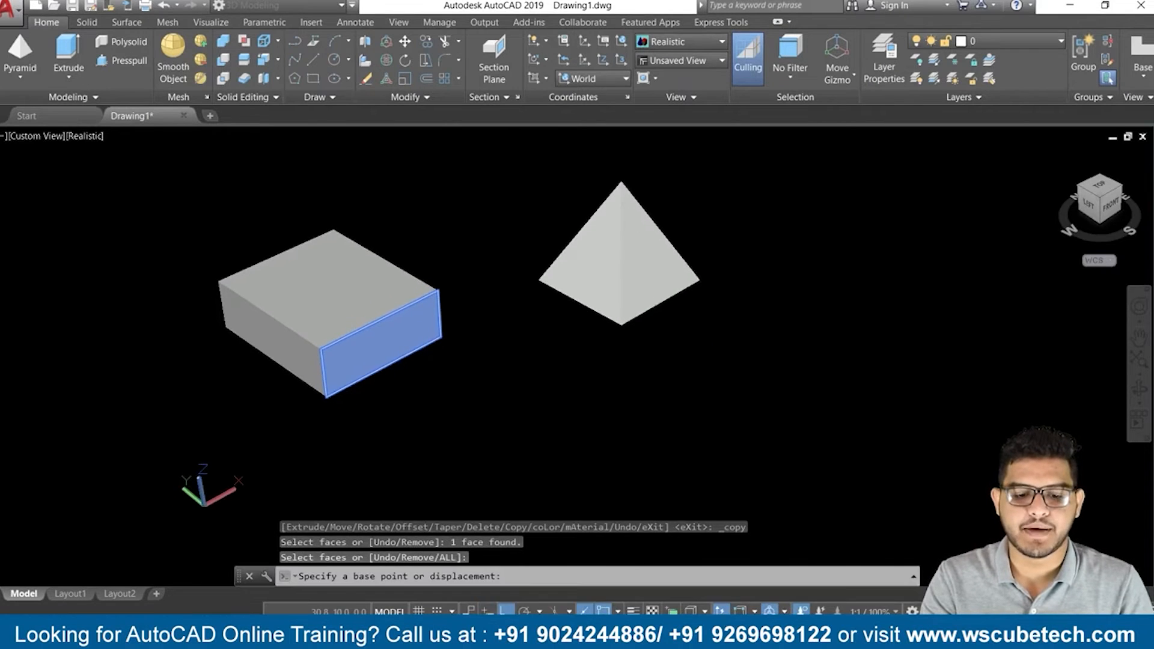
pyautogui.scroll(-1, 466, 228)
pyautogui.scroll(3, 466, 229)
pyautogui.moveTo(440, 326); pyautogui.dragTo(533, 328, button='middle')
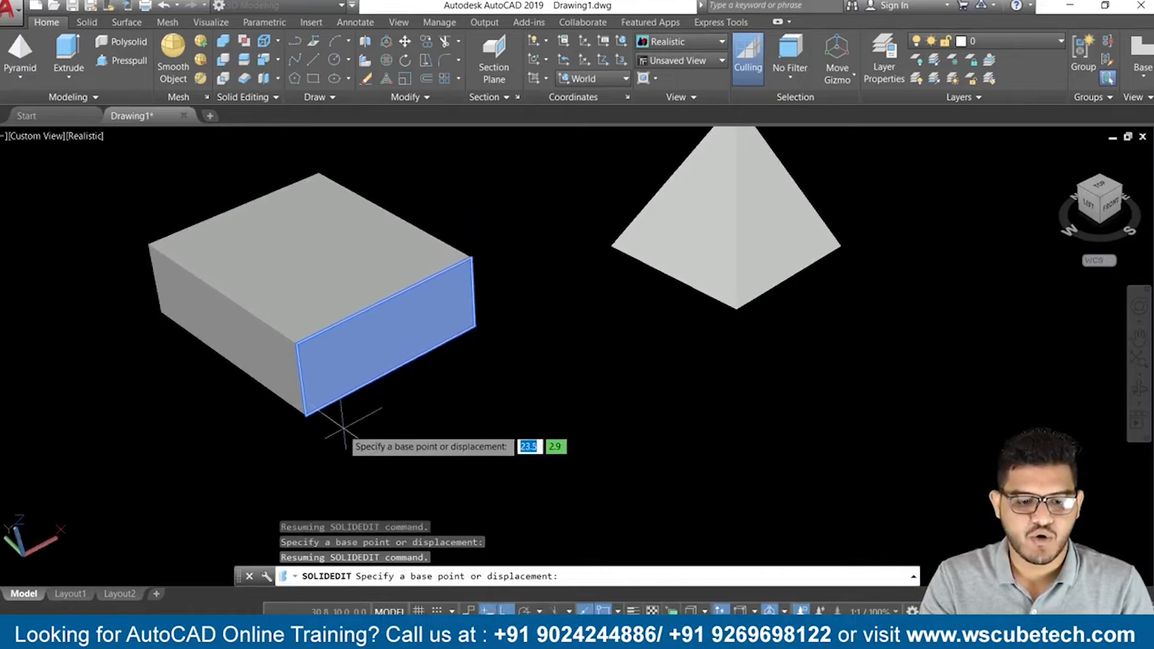
pyautogui.click(306, 415)
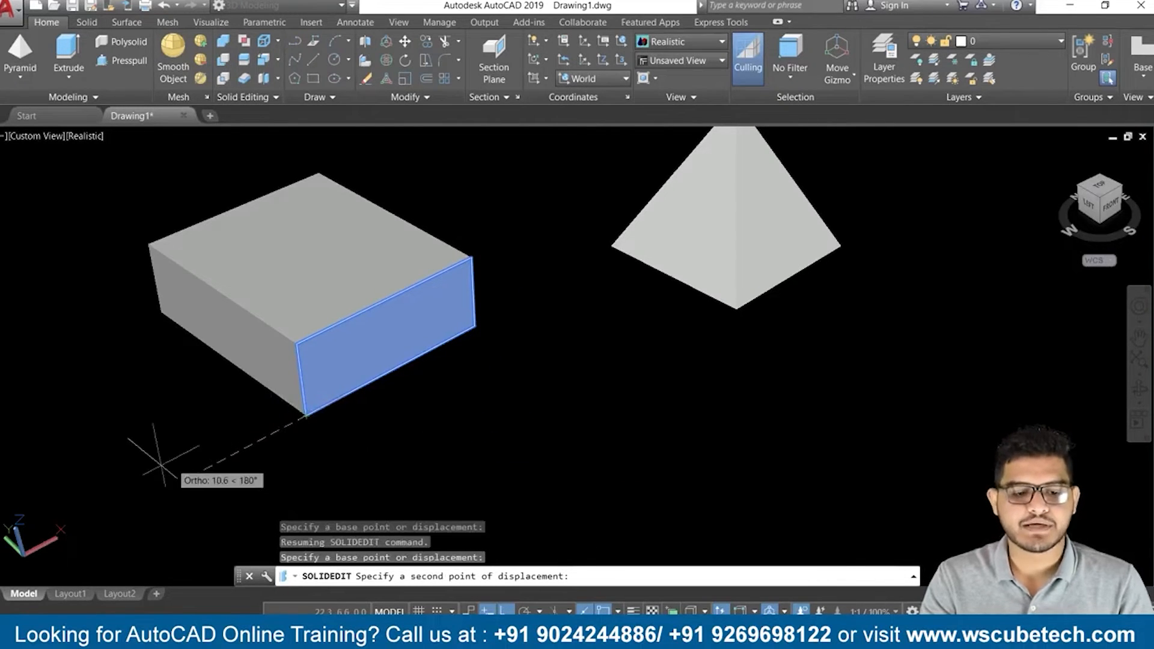
pyautogui.moveTo(153, 475); pyautogui.dragTo(210, 445, button='middle')
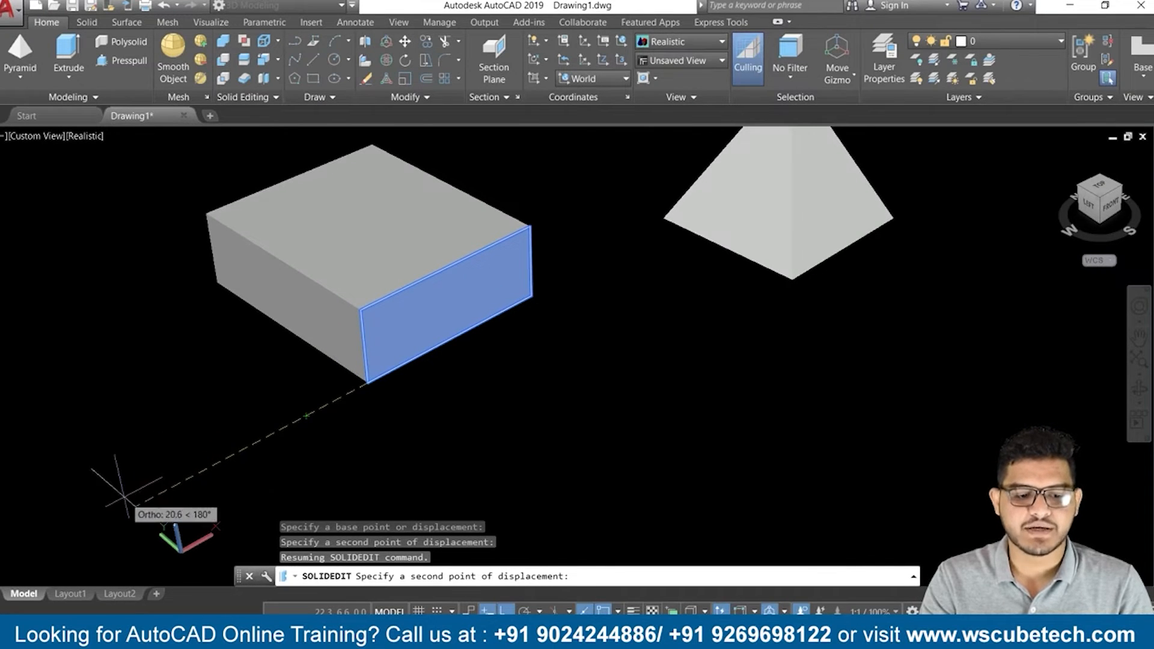
pyautogui.click(72, 508)
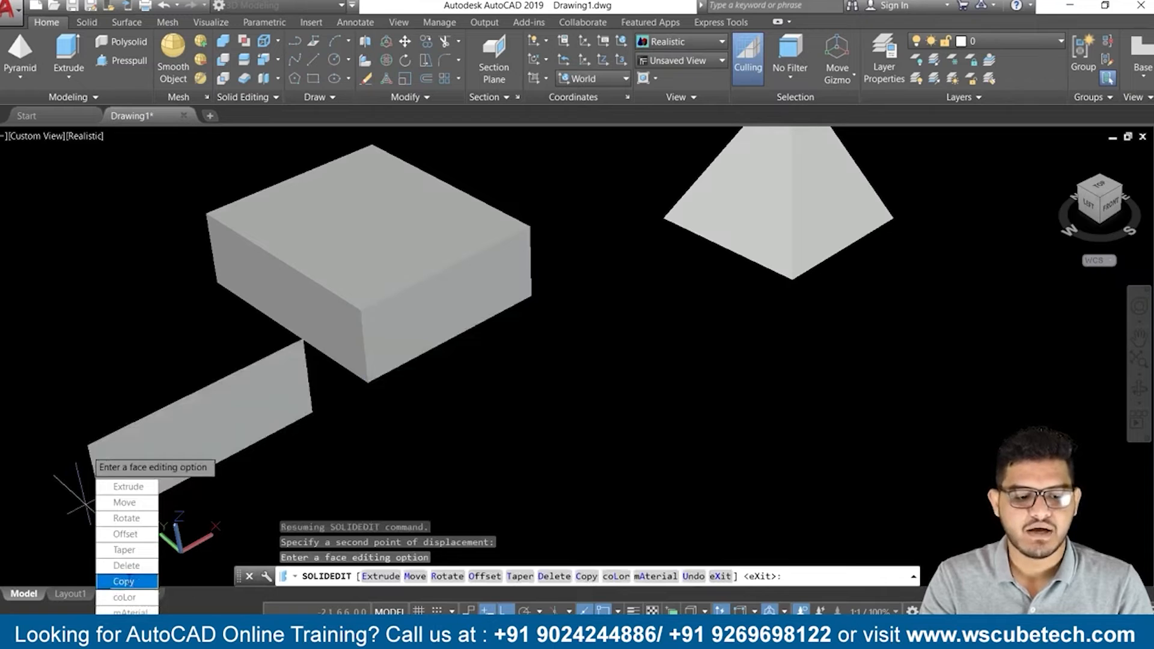
pyautogui.press('Return')
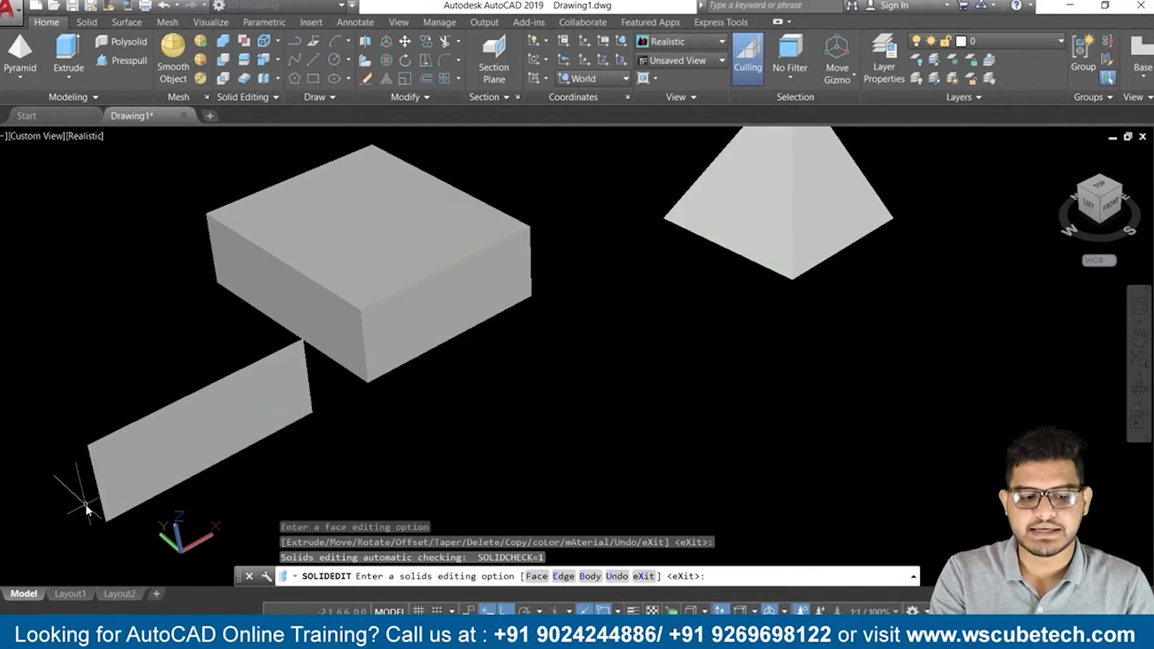
pyautogui.press('Return')
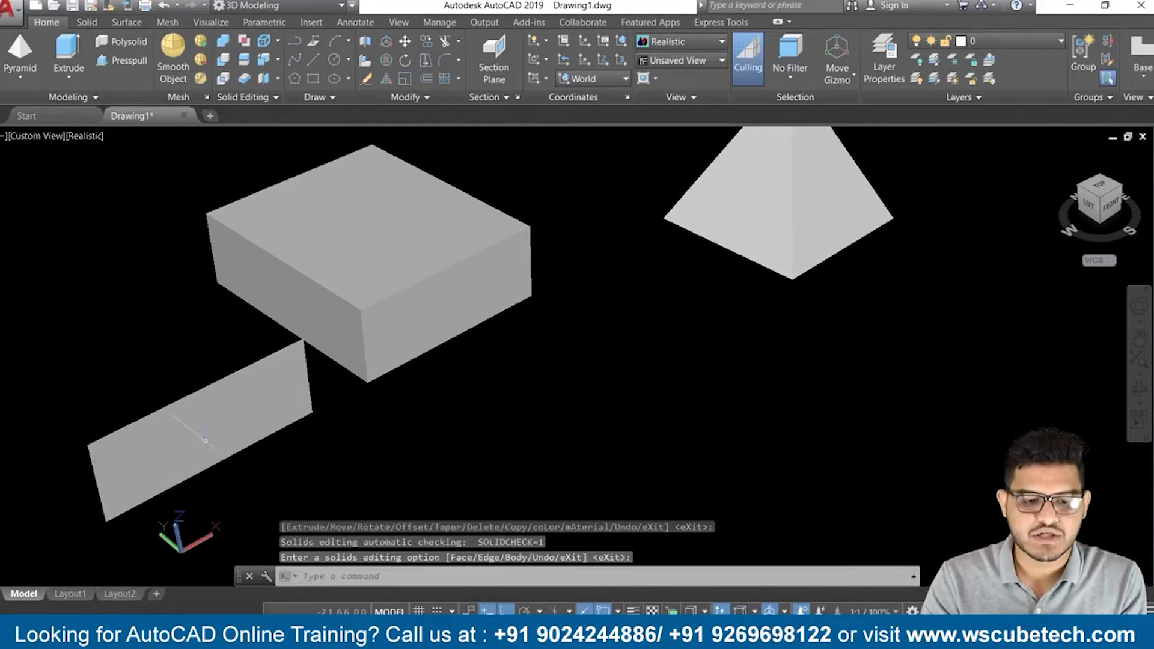
pyautogui.scroll(1, 324, 455)
pyautogui.moveTo(282, 475); pyautogui.dragTo(396, 431, button='middle')
pyautogui.scroll(-3, 619, 399)
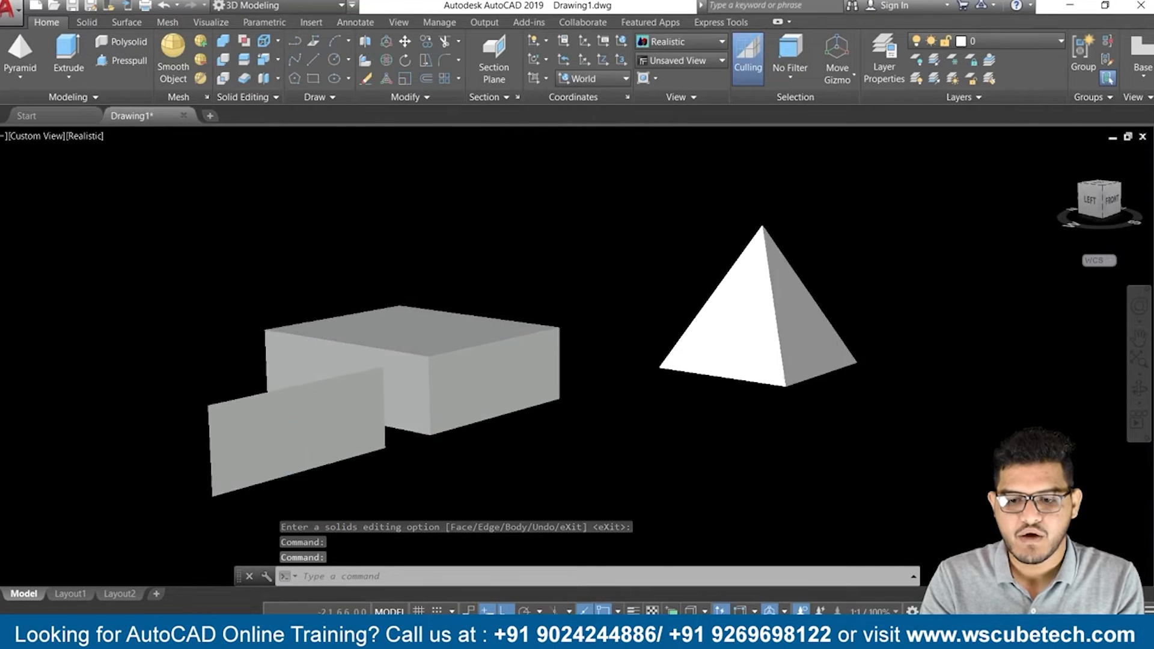
pyautogui.moveTo(676, 417); pyautogui.dragTo(477, 464, button='middle')
pyautogui.scroll(2, 597, 448)
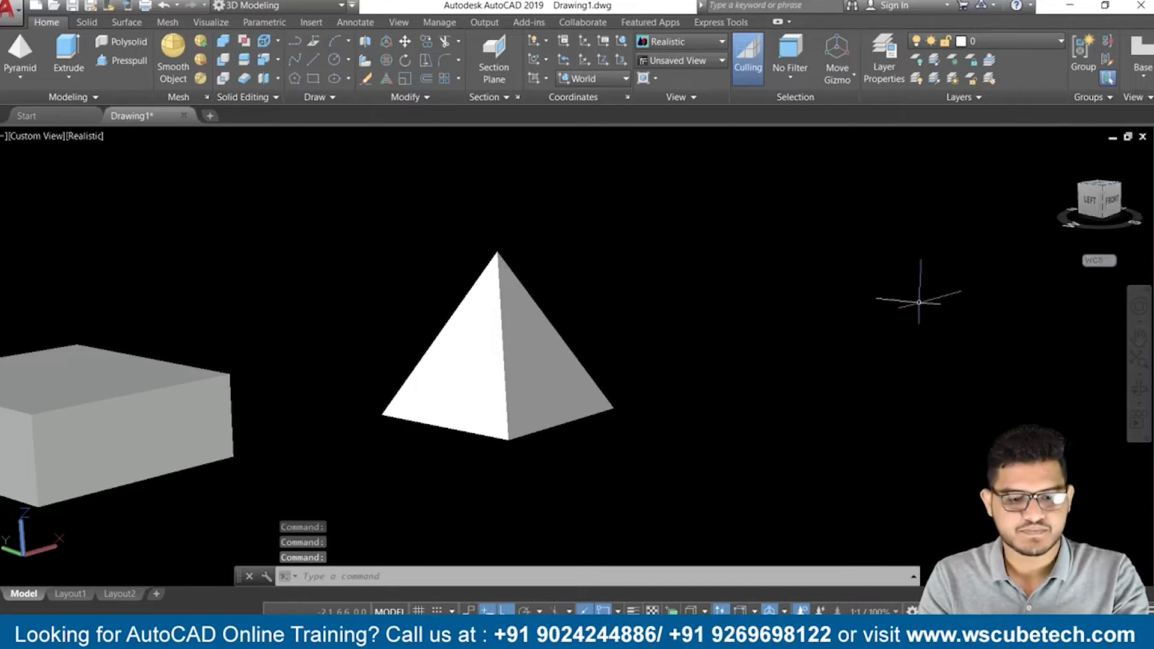
# Copy the pyramid's front face about 34 units along positive X with Copy Faces, using the face's lower-right corner as base point
pyautogui.press('Escape')
pyautogui.press('Escape')
pyautogui.press('Escape')
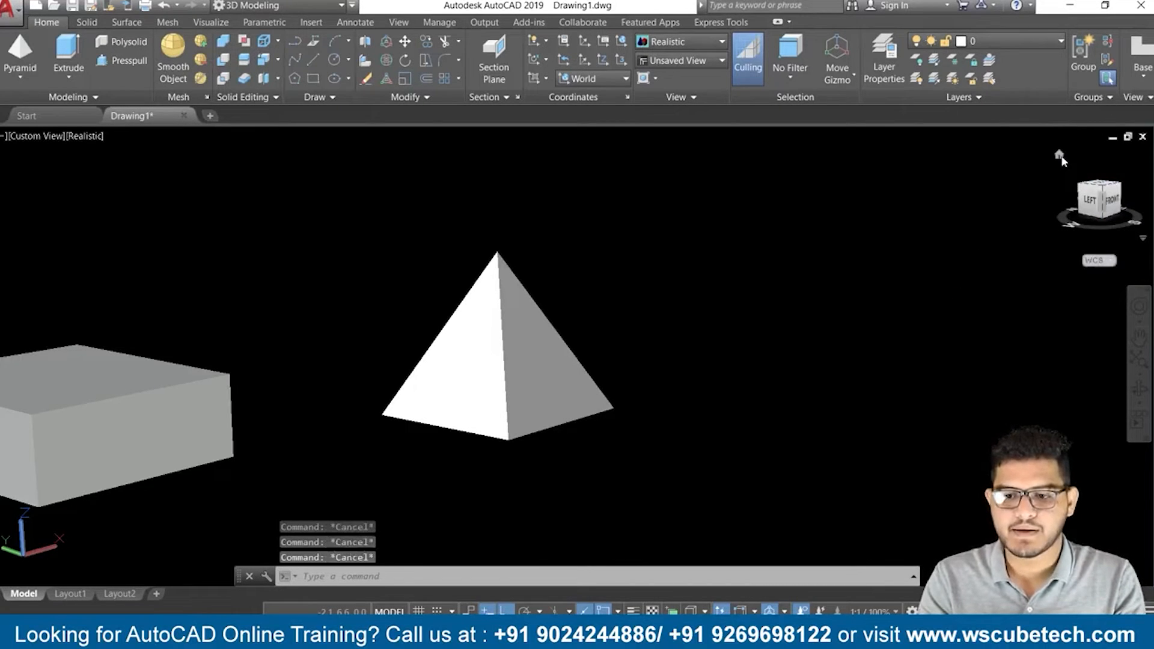
pyautogui.keyDown('shift'); pyautogui.moveTo(817, 361); pyautogui.dragTo(788, 360, button='middle'); pyautogui.keyUp('shift')
pyautogui.moveTo(723, 318); pyautogui.dragTo(667, 296, button='middle')
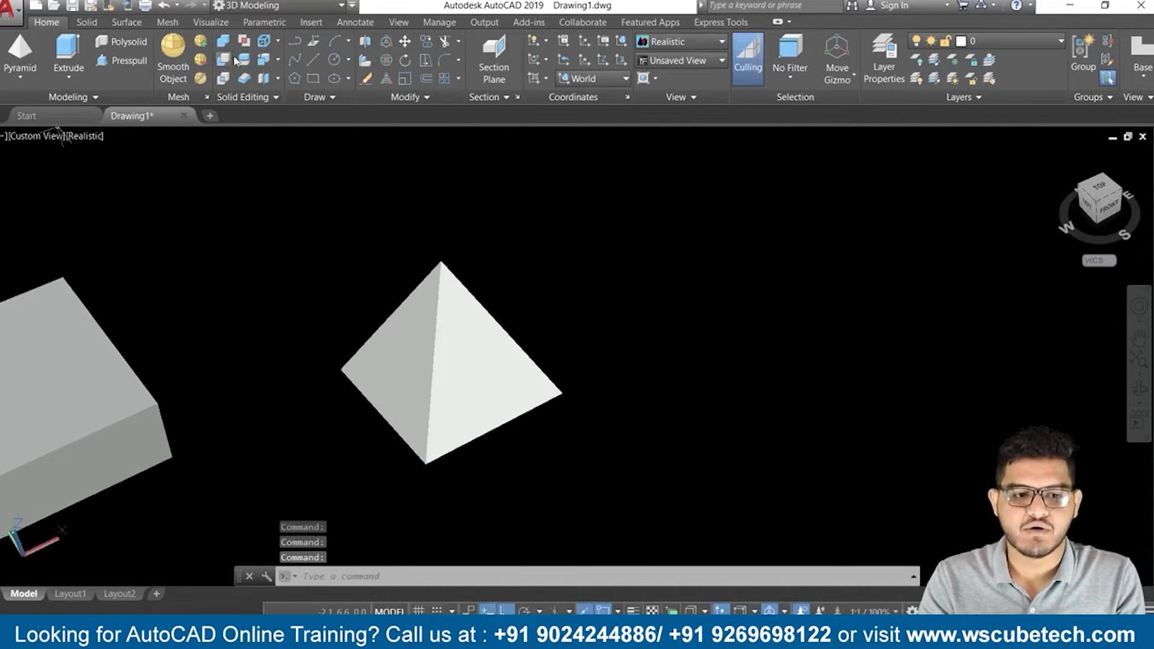
pyautogui.click(278, 61)
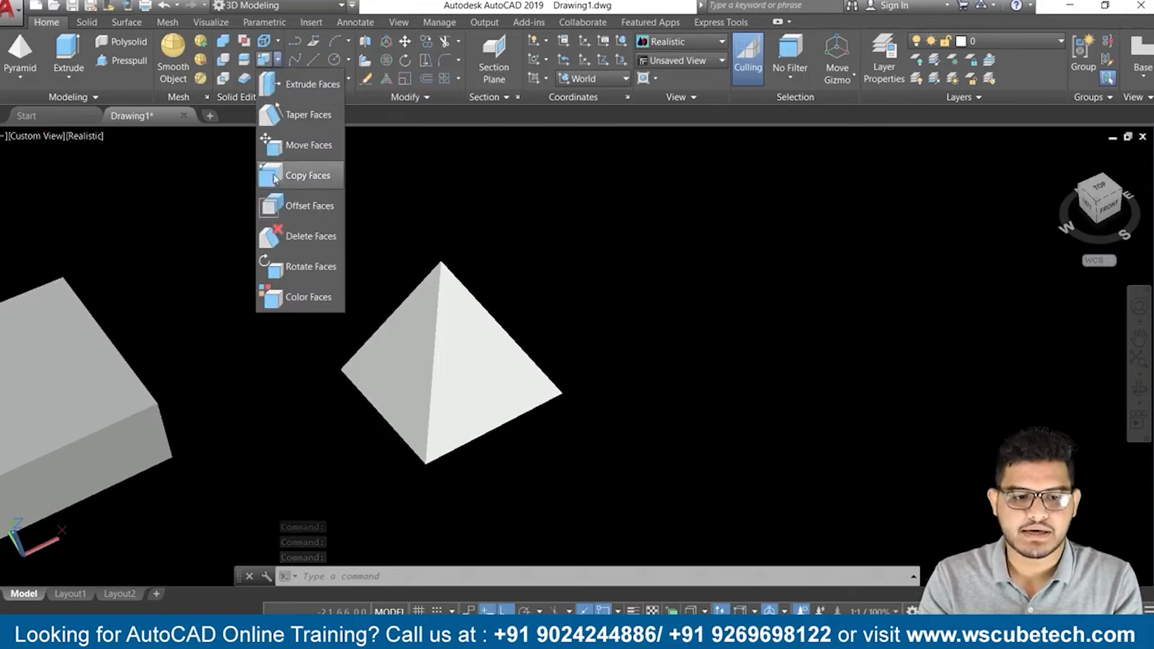
pyautogui.click(312, 175)
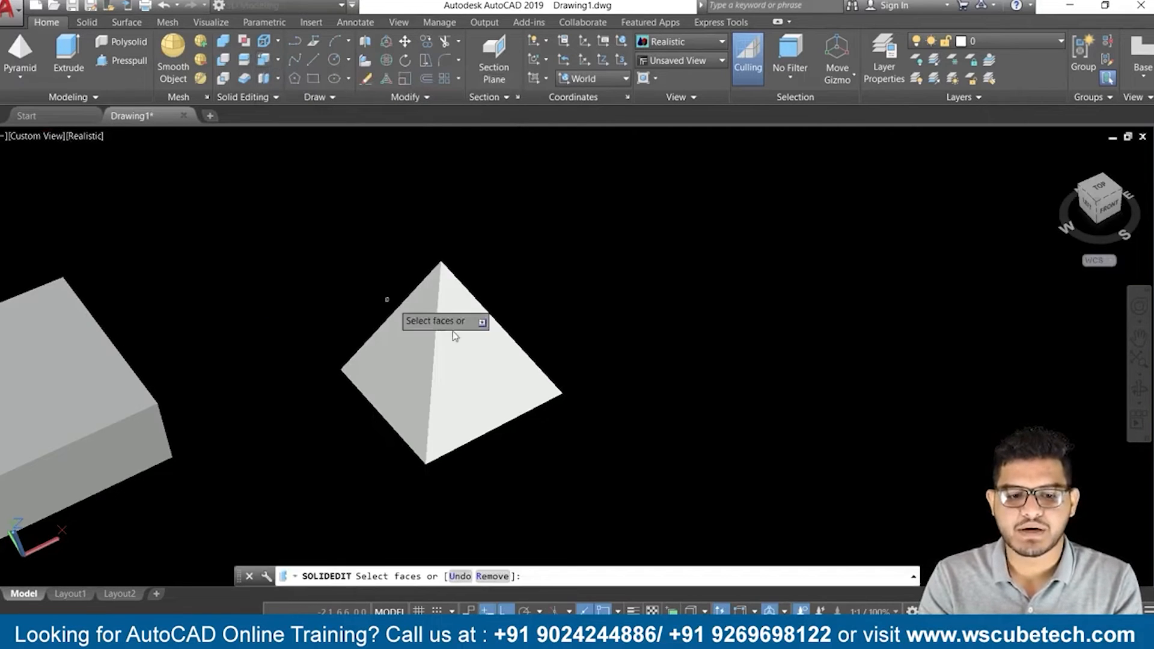
pyautogui.click(472, 354)
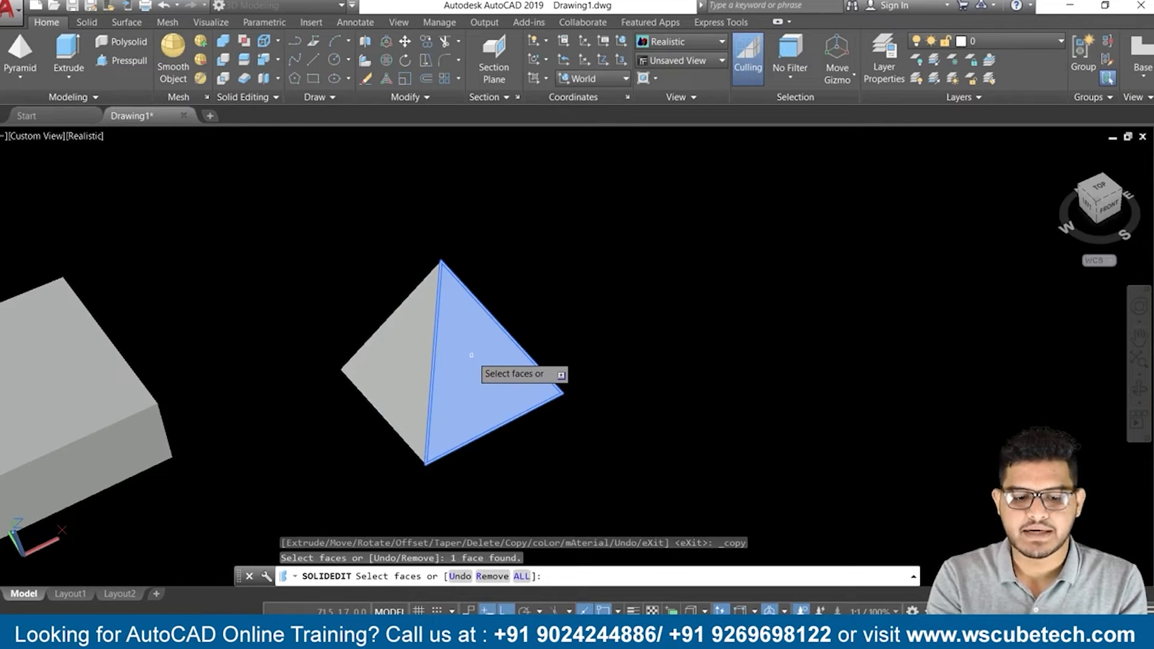
pyautogui.press('Return')
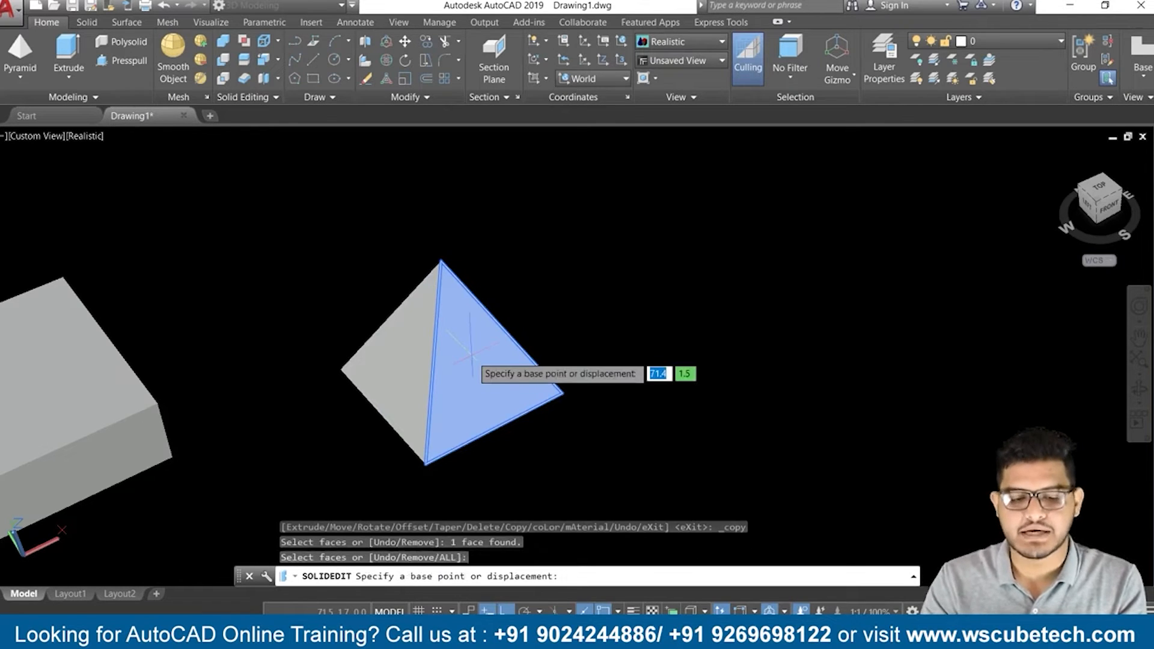
pyautogui.click(562, 393)
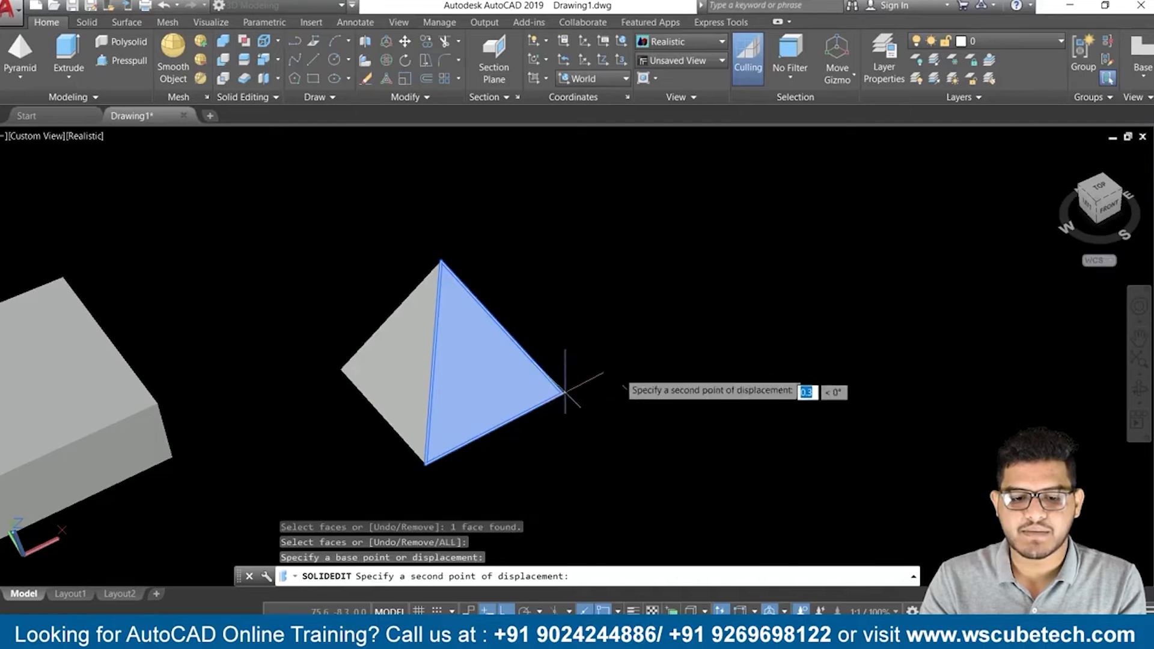
pyautogui.click(821, 259)
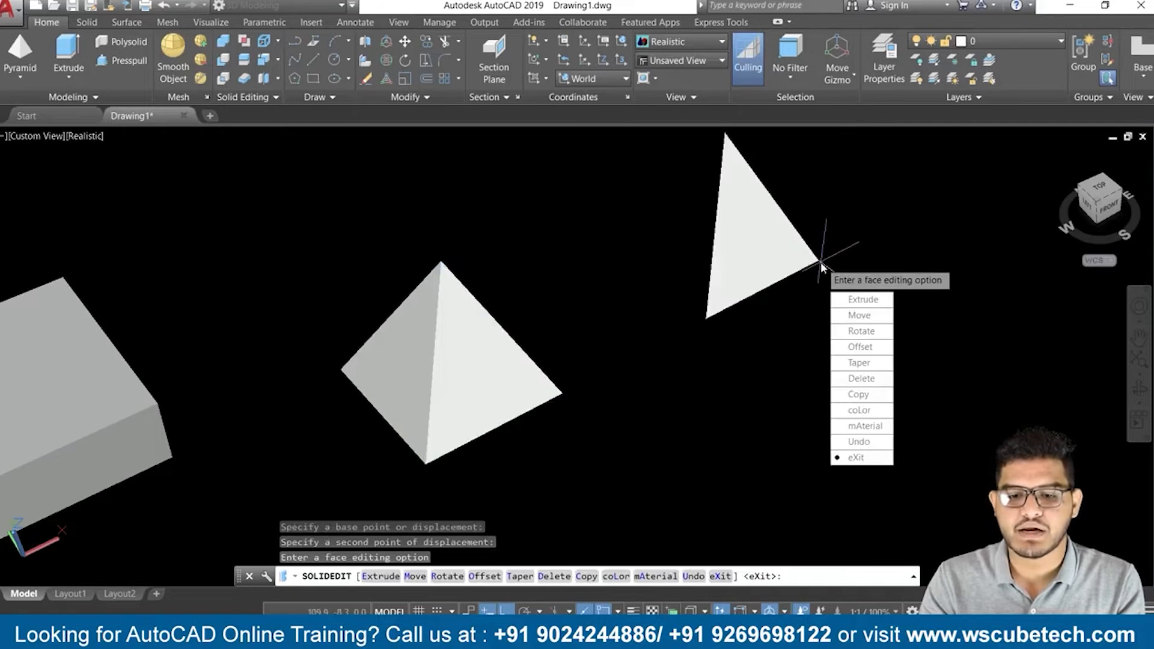
pyautogui.click(875, 468)
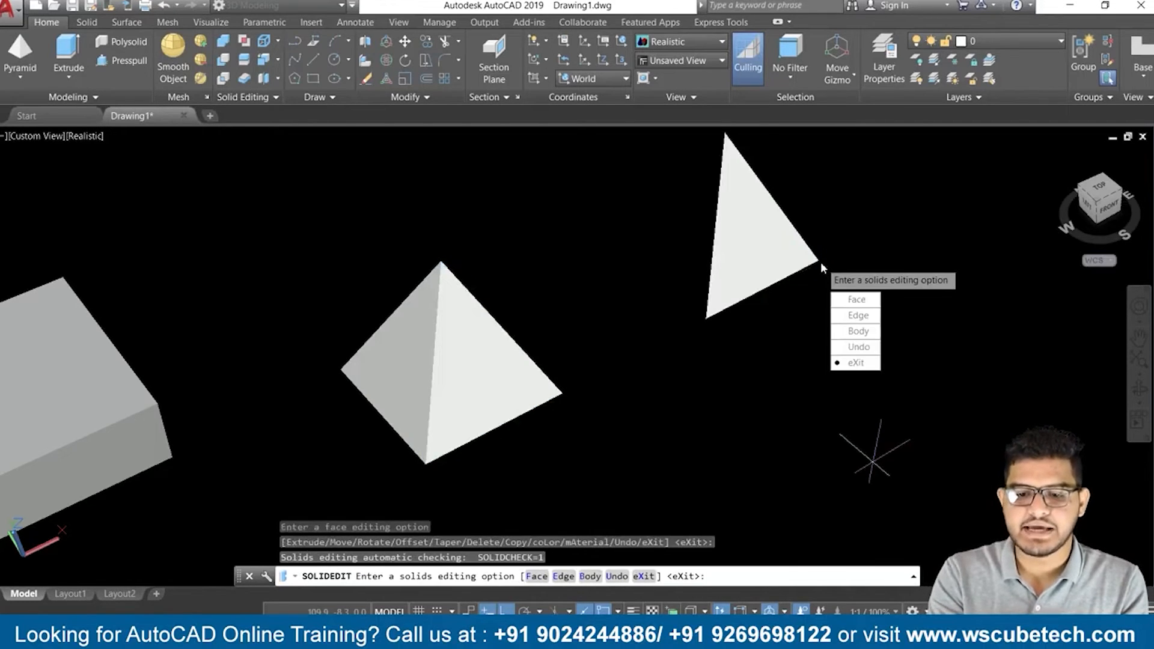
pyautogui.press('Return')
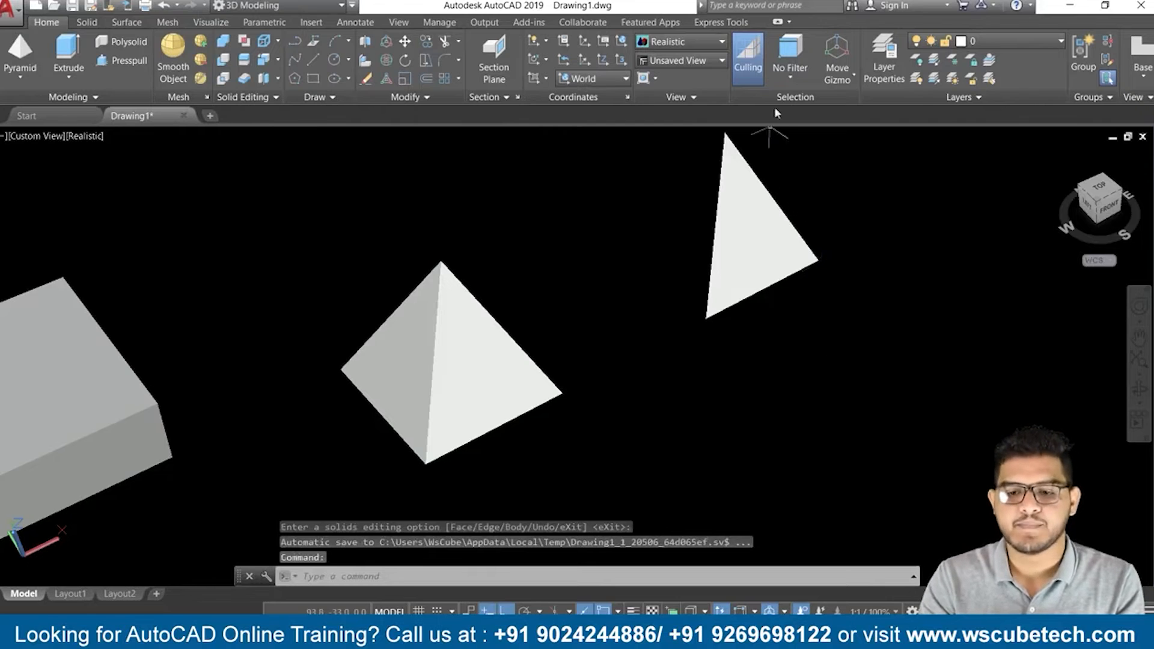
# Switch to the PowerPoint slide show and read the Face Offset slide
pyautogui.scroll(-2, 578, 368)
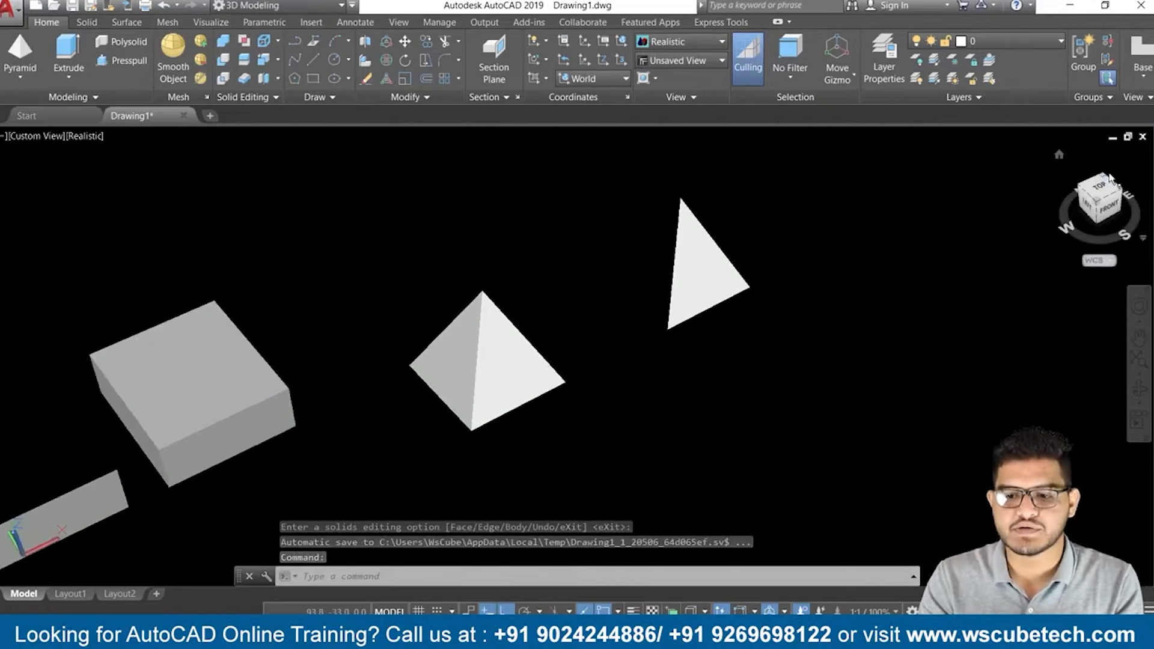
pyautogui.click(1062, 155)
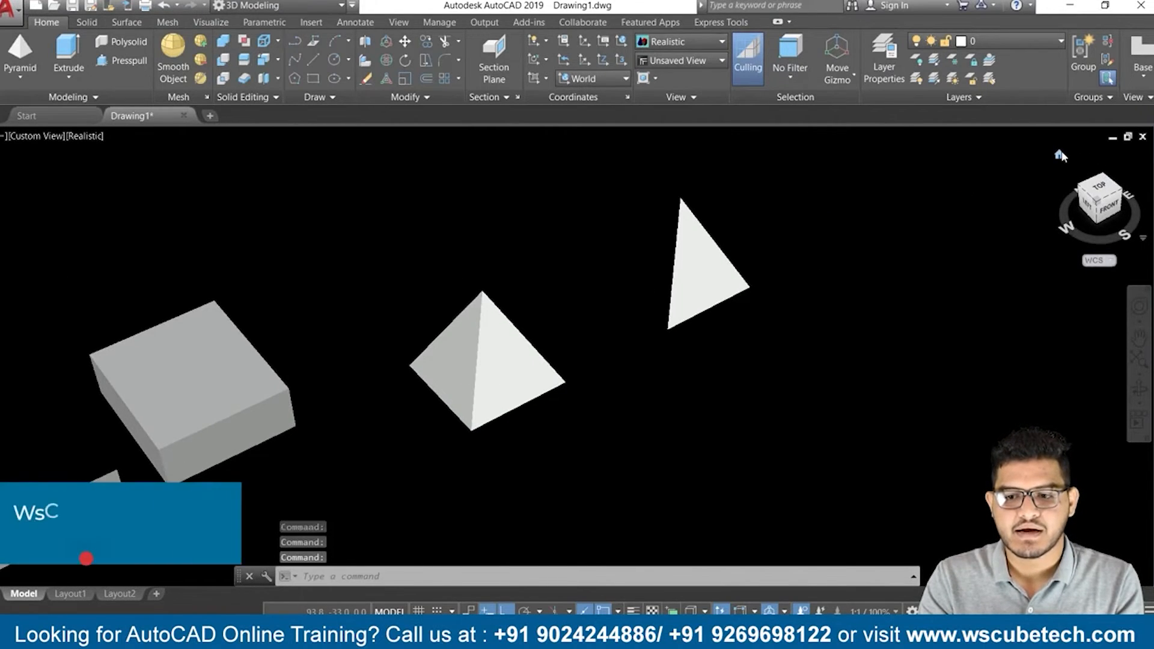
pyautogui.press('alt')
pyautogui.hotkey('alt', 'Tab')
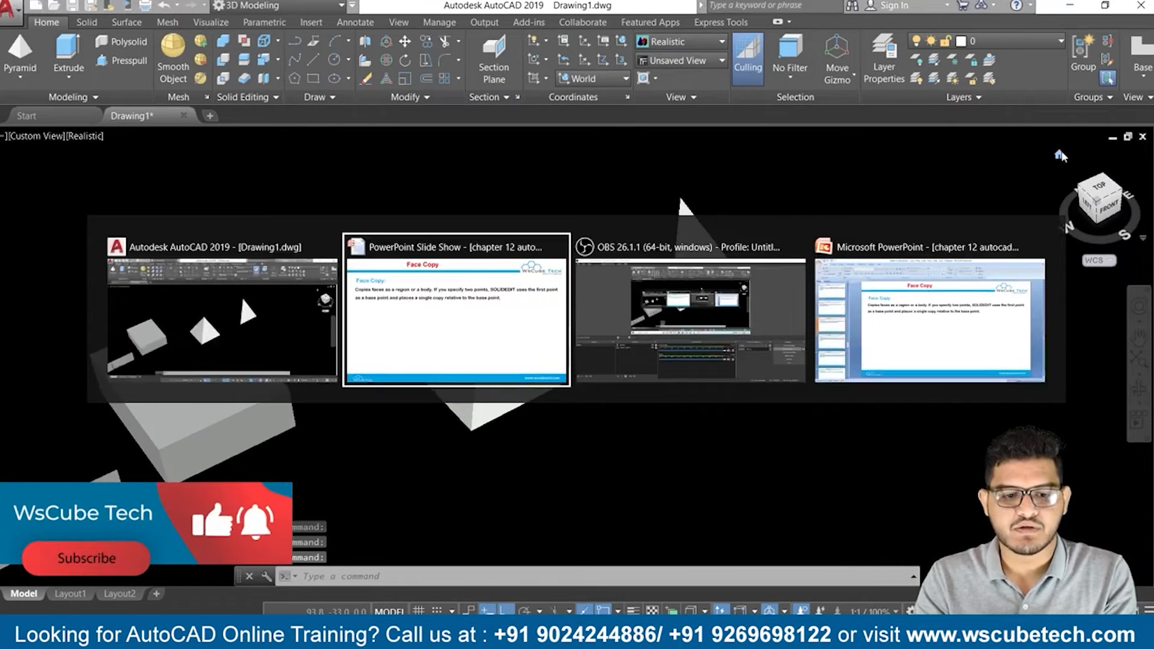
pyautogui.click(1063, 153)
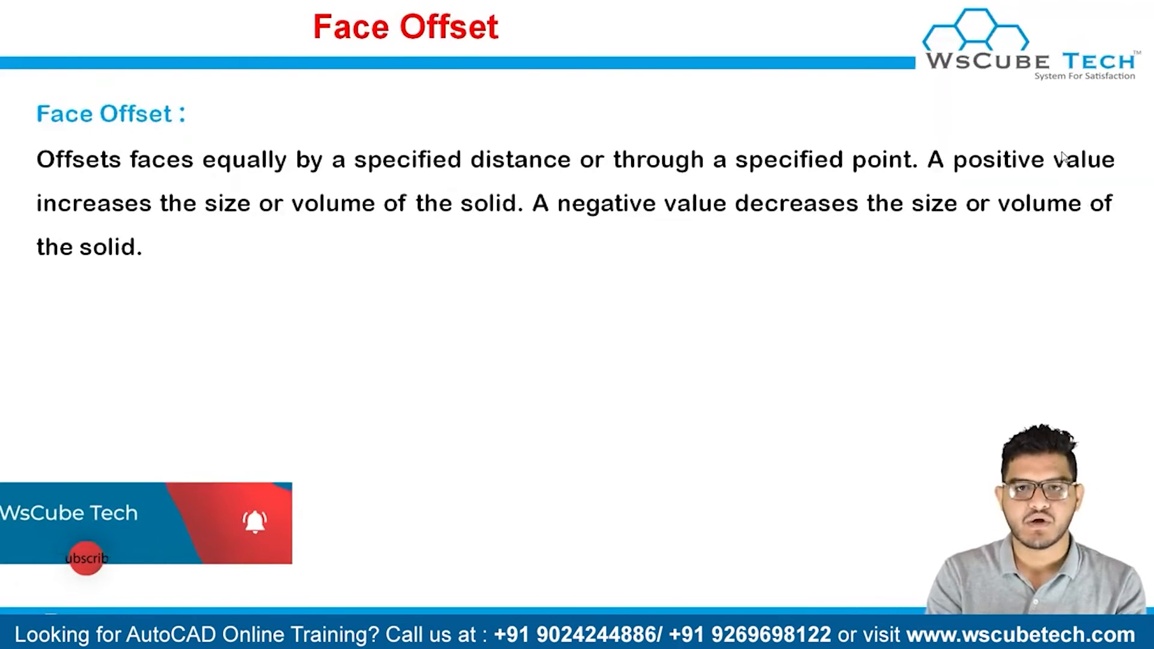
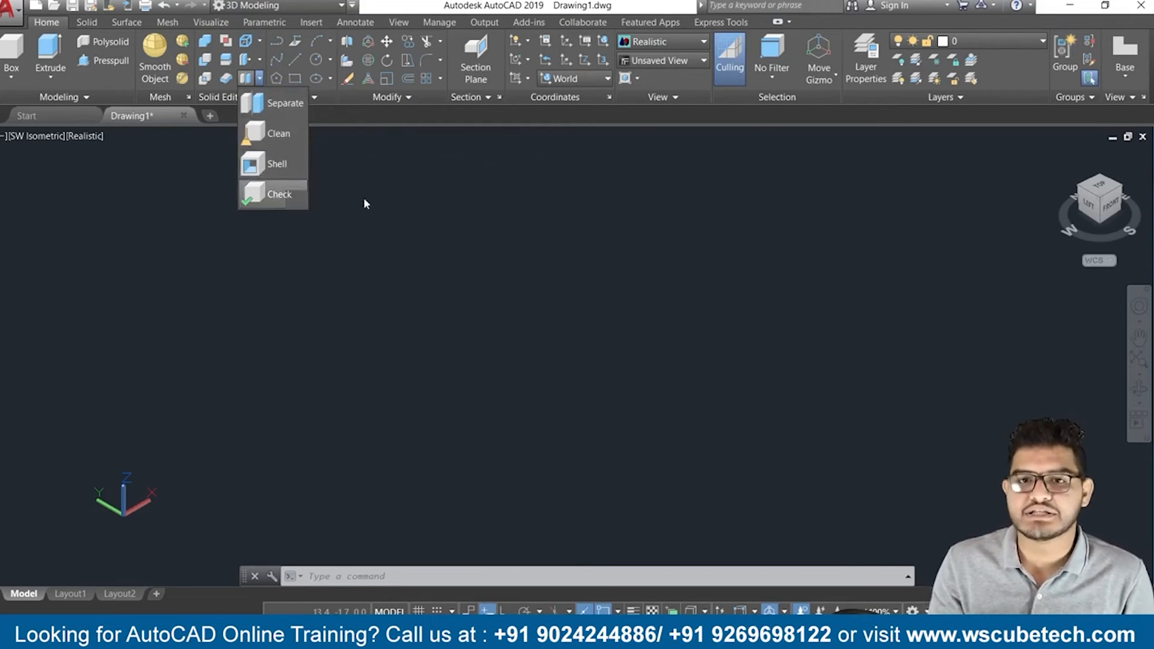
# Switch to the PowerPoint slide show, read the Body Separate Solids slide, and return to the AutoCAD drawing
pyautogui.hotkey('alt', 'Tab')
pyautogui.click(455, 212)
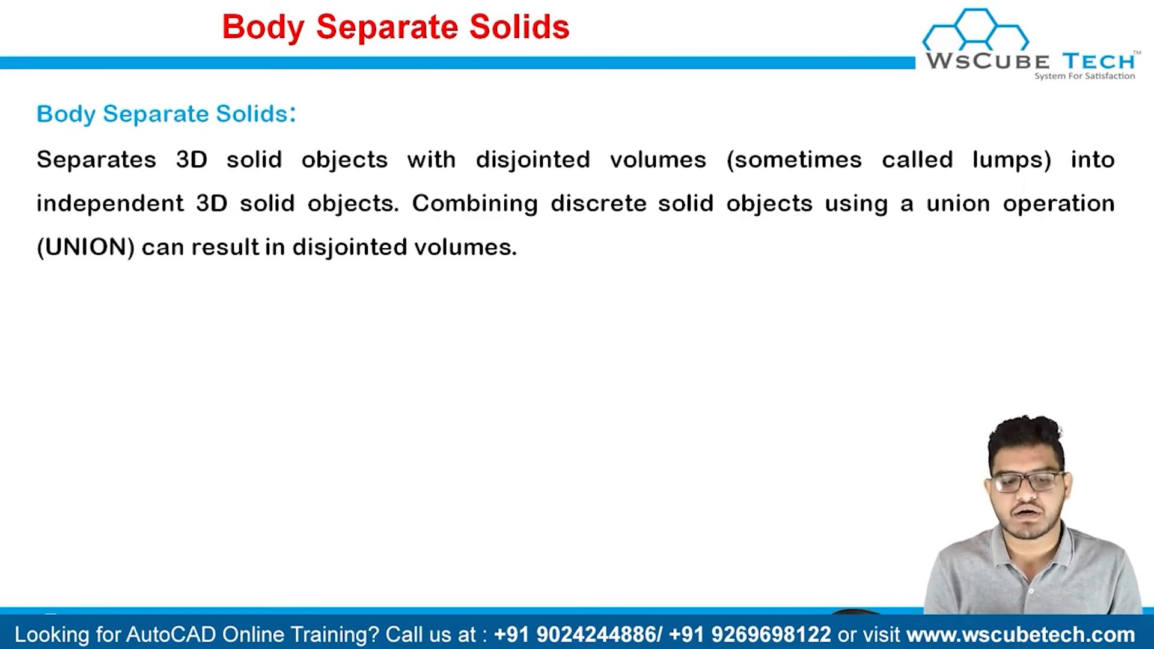
pyautogui.hotkey('alt', 'Tab')
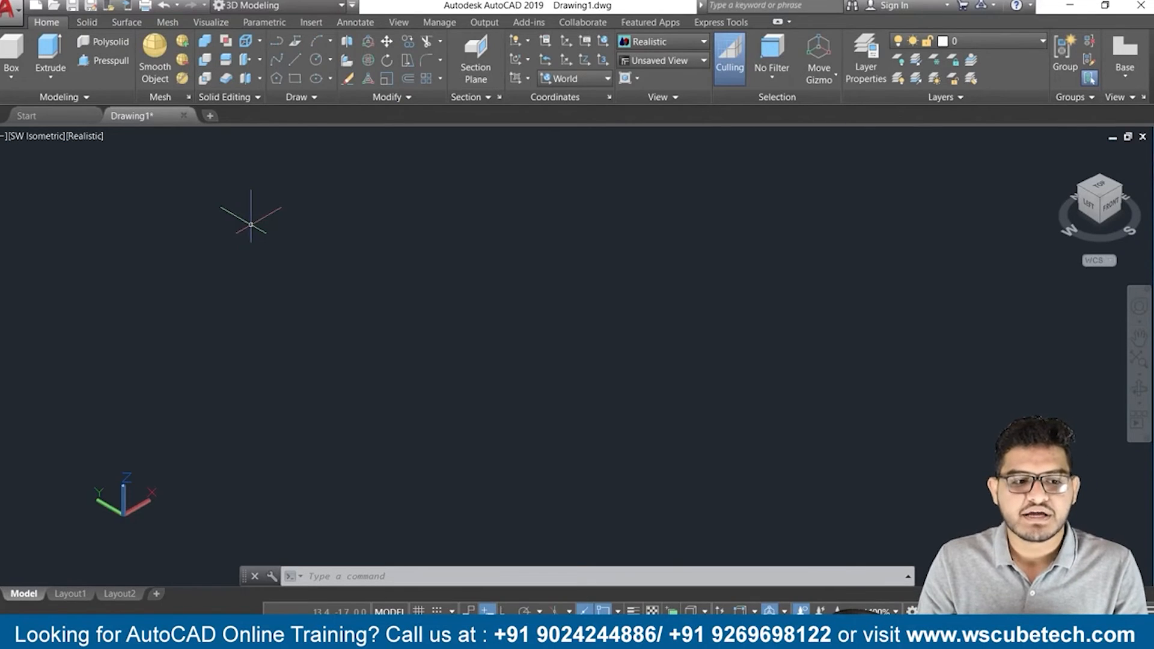
# Create a solid cylinder with a base radius of about 2.6 and a height of about 2.6 in the empty drawing
pyautogui.click(15, 82)
pyautogui.click(29, 143)
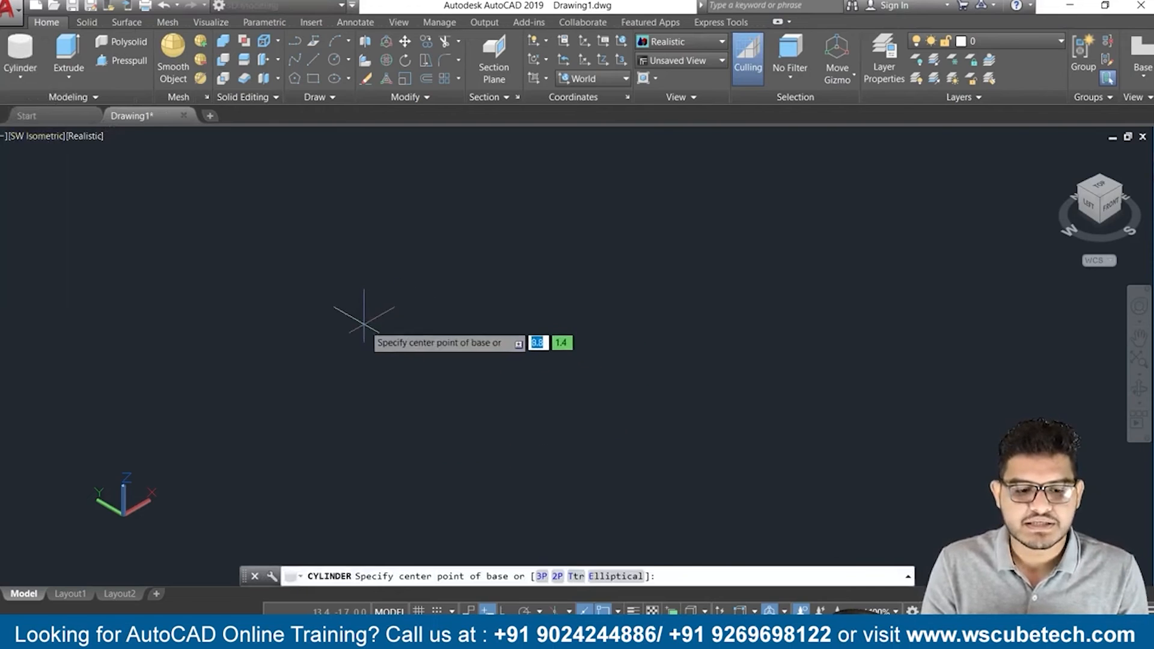
pyautogui.click(359, 302)
pyautogui.click(483, 311)
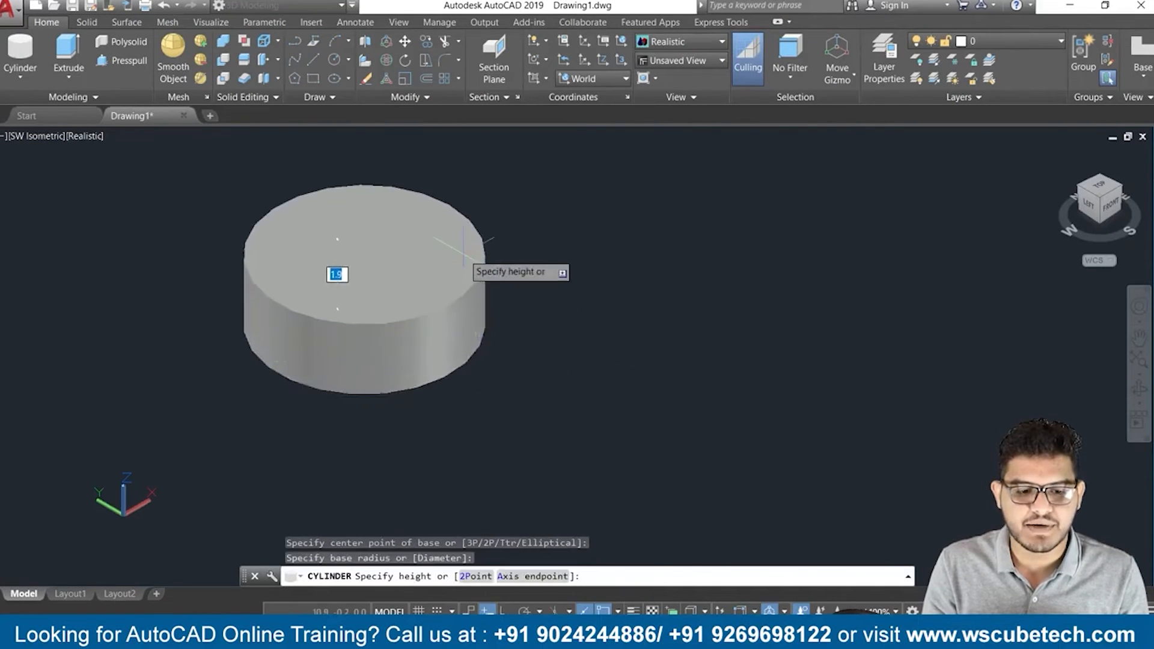
pyautogui.click(462, 227)
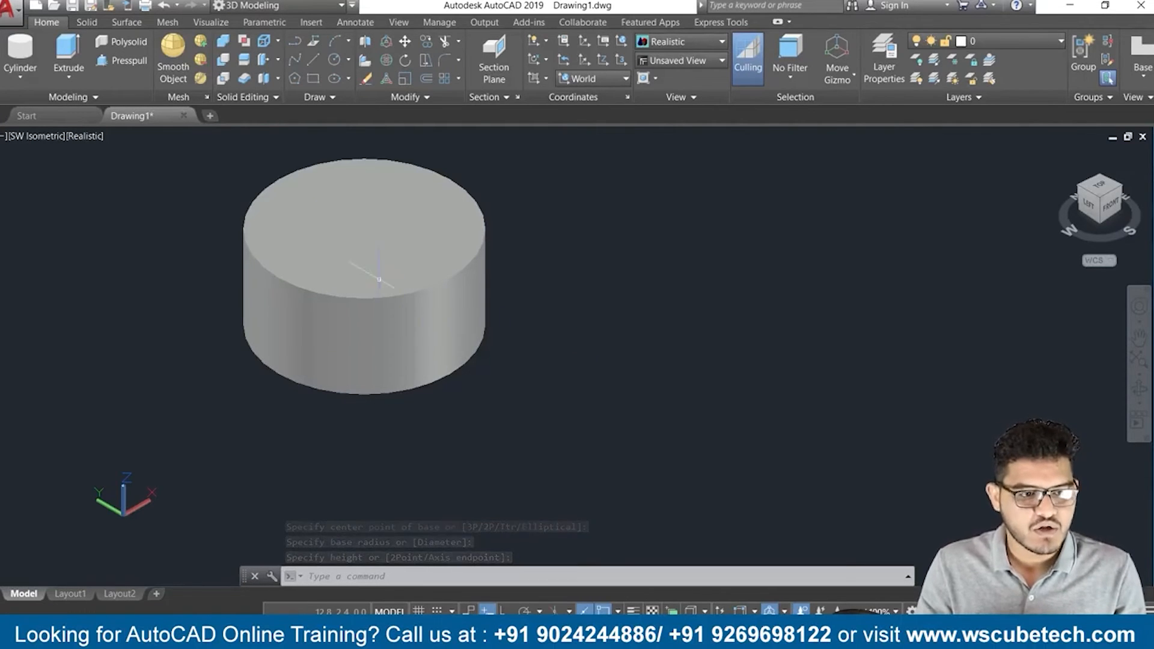
# Create a second solid cylinder overlapping the first, with a base radius of about 3 and a height of about 2.5
pyautogui.click(20, 57)
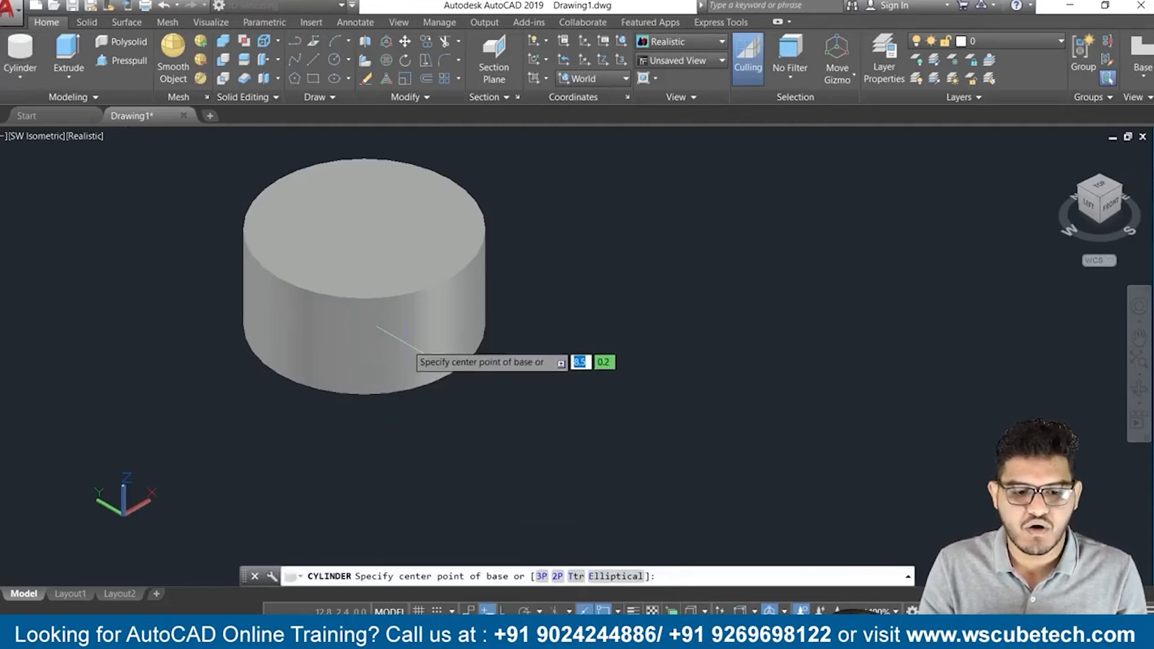
pyautogui.click(406, 328)
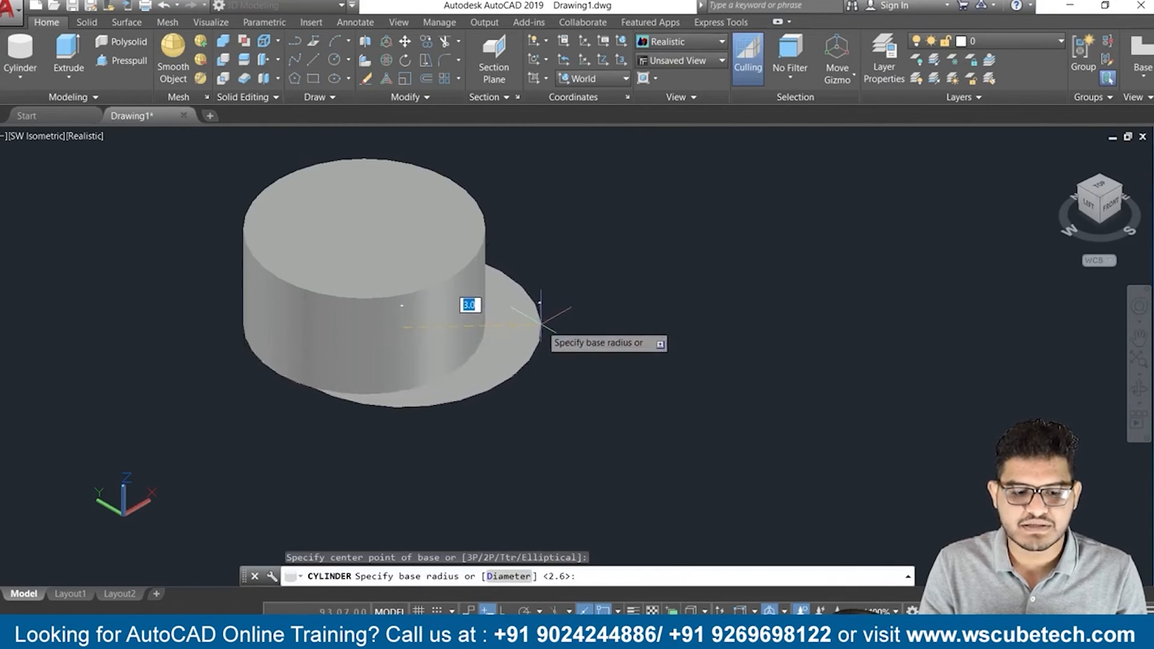
pyautogui.click(536, 320)
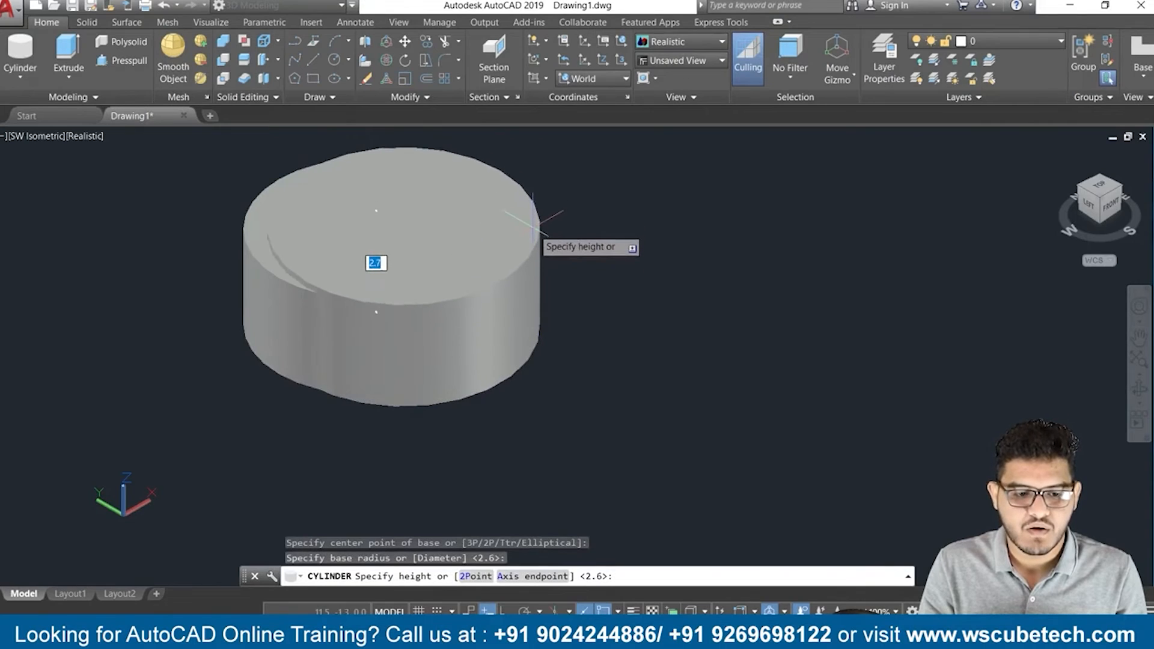
pyautogui.click(540, 232)
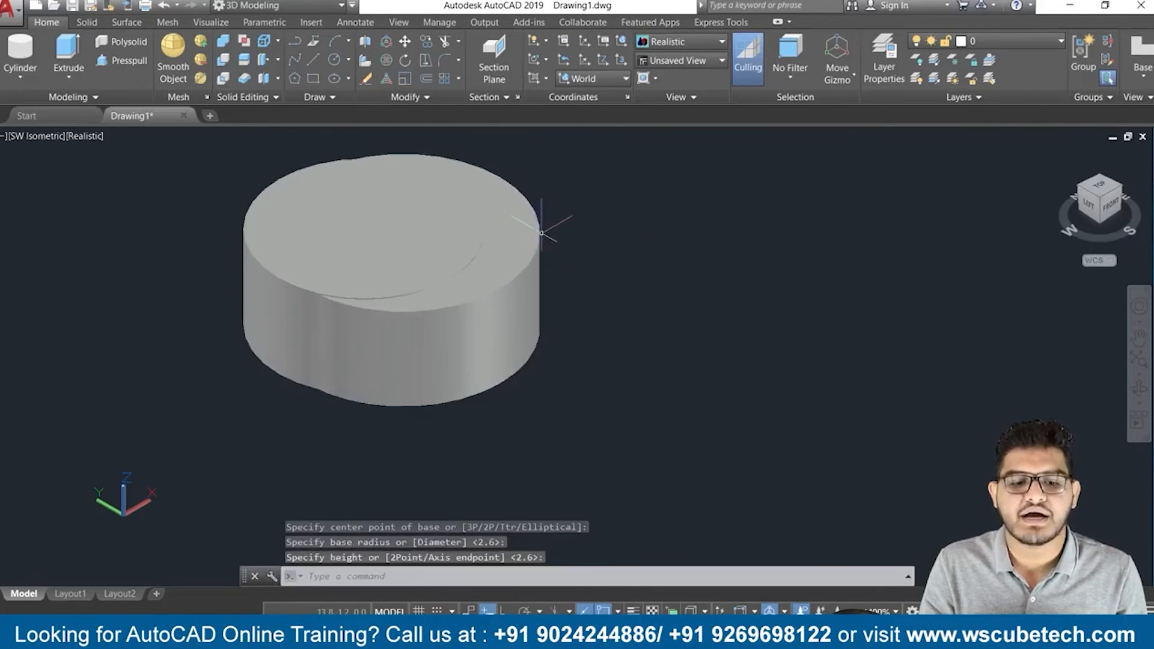
# Select both overlapping cylinders to check whether they are separate solids, and clear the selection
pyautogui.scroll(-5, 614, 270)
pyautogui.scroll(6, 612, 271)
pyautogui.keyDown('shift'); pyautogui.moveTo(615, 333); pyautogui.dragTo(528, 331, button='middle'); pyautogui.keyUp('shift')
pyautogui.scroll(-4, 635, 315)
pyautogui.keyDown('ctrl'); pyautogui.click(401, 305); pyautogui.keyUp('ctrl')
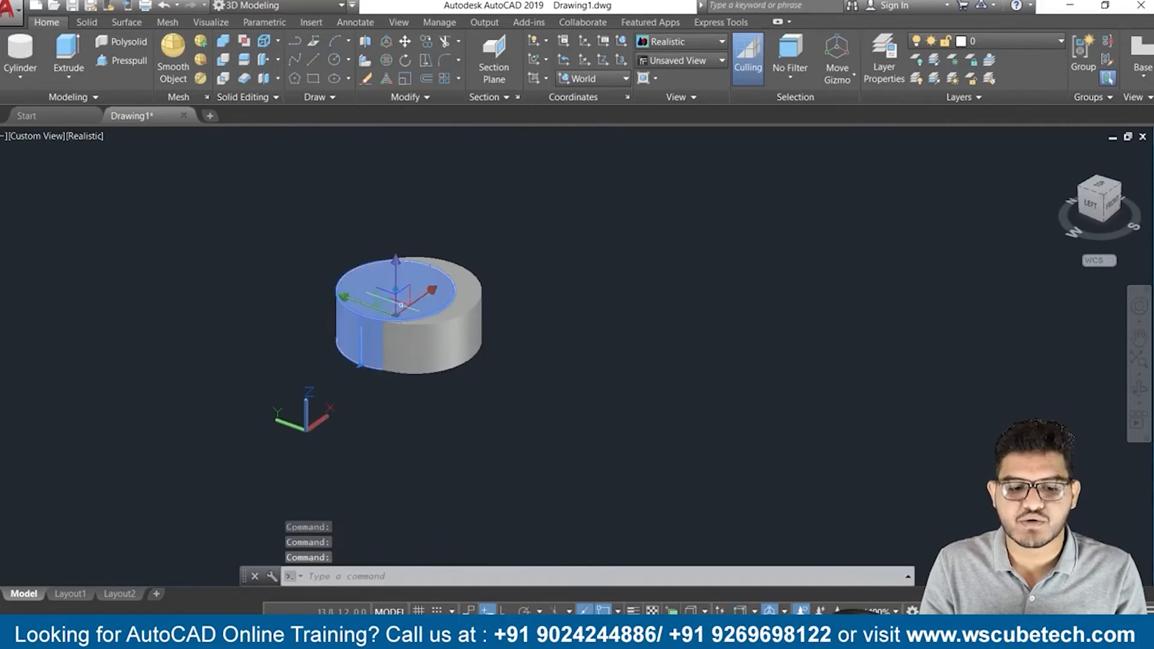
pyautogui.click(455, 309)
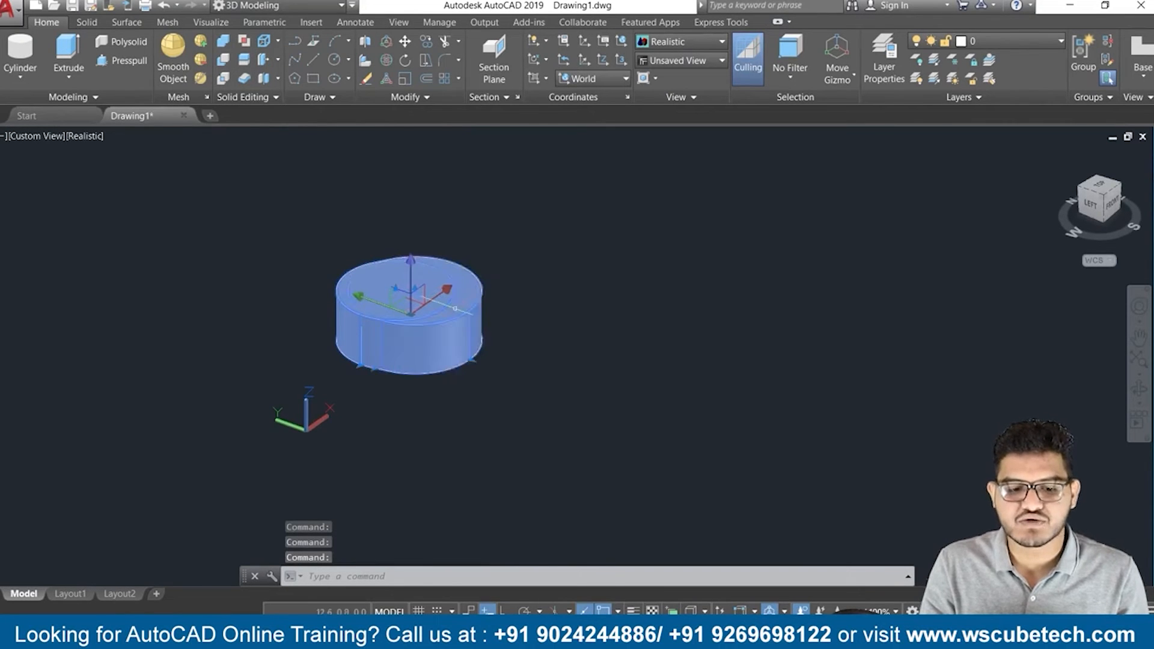
pyautogui.press('Escape')
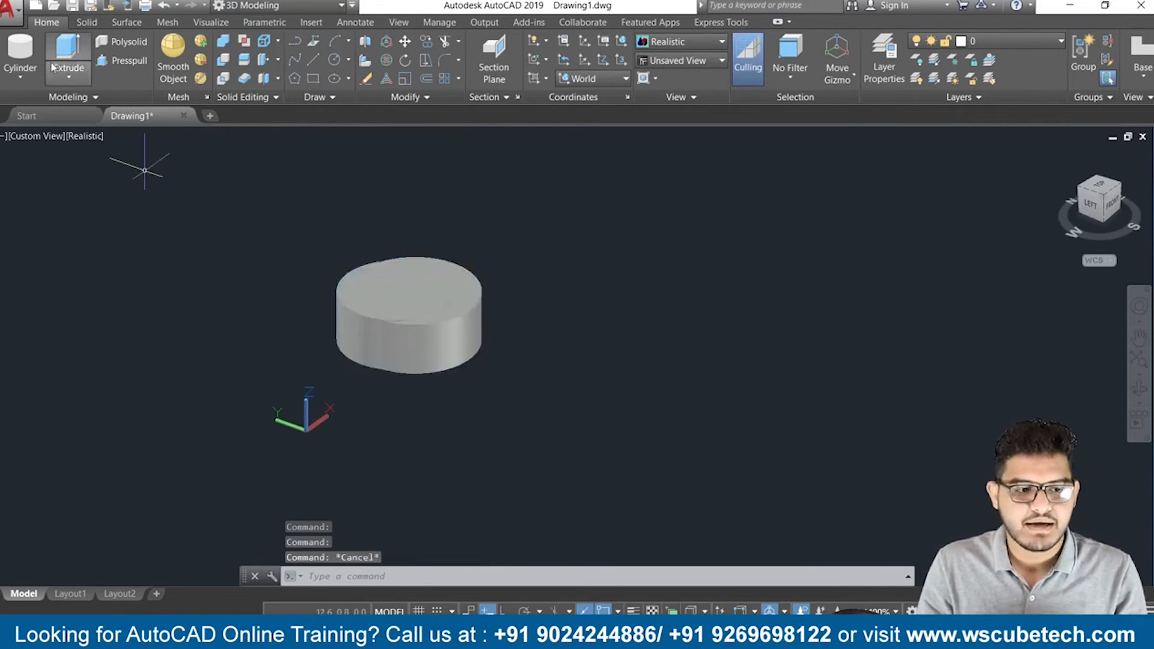
# Create a cylinder apart from the overlapping pair, with a base radius of about 2.1 and a height of about 3.4
pyautogui.click(20, 53)
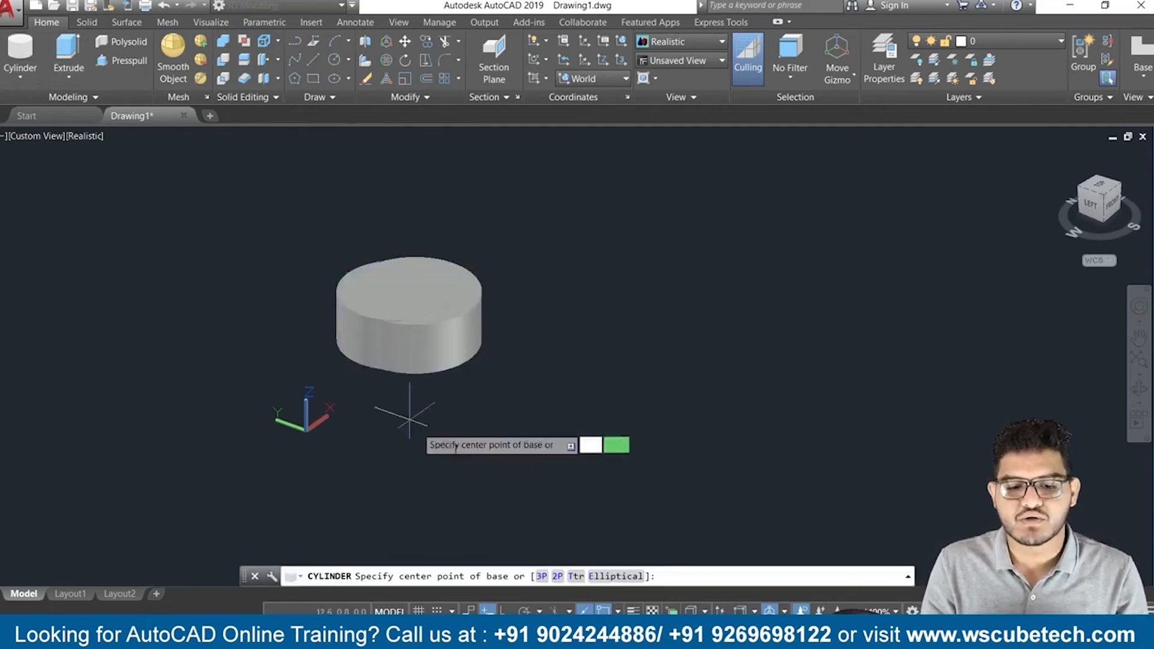
pyautogui.click(691, 323)
pyautogui.click(738, 308)
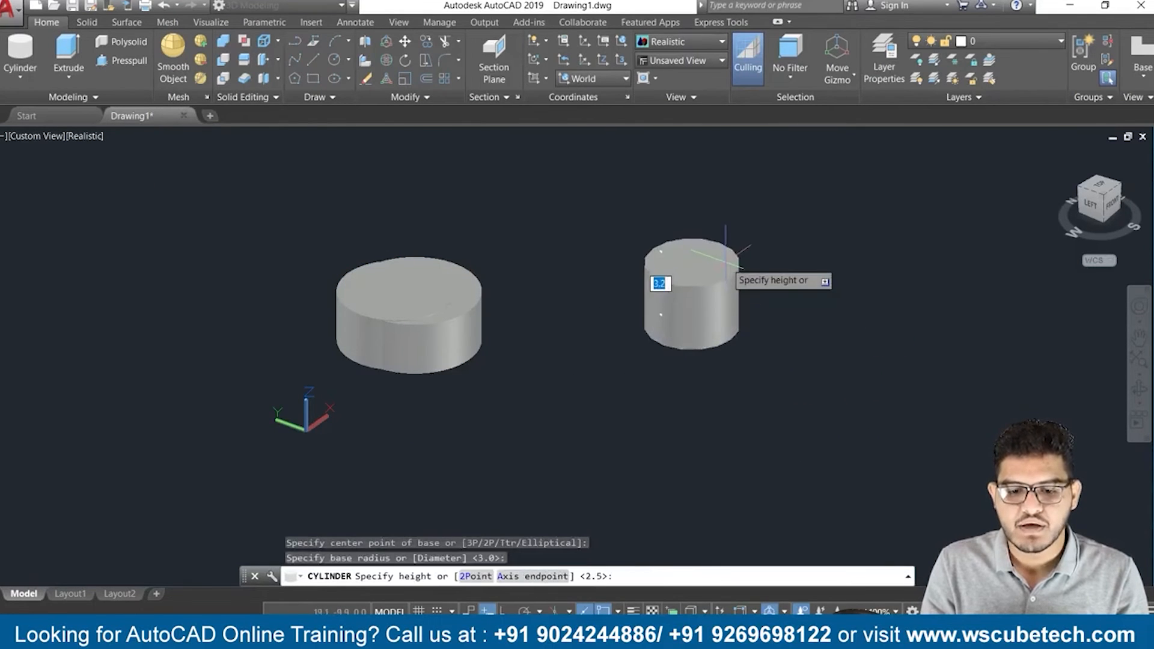
pyautogui.click(726, 266)
# Create another, slightly wider solid cylinder beside the standalone one, leaving a small gap between the two
pyautogui.press('Return')
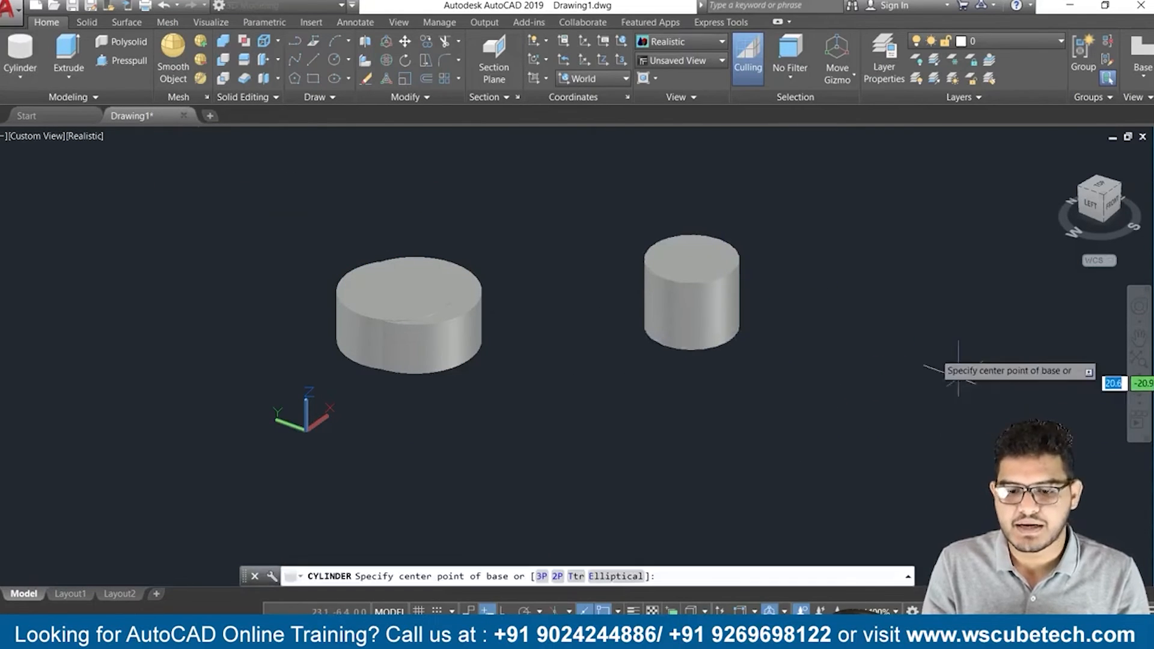
pyautogui.click(804, 332)
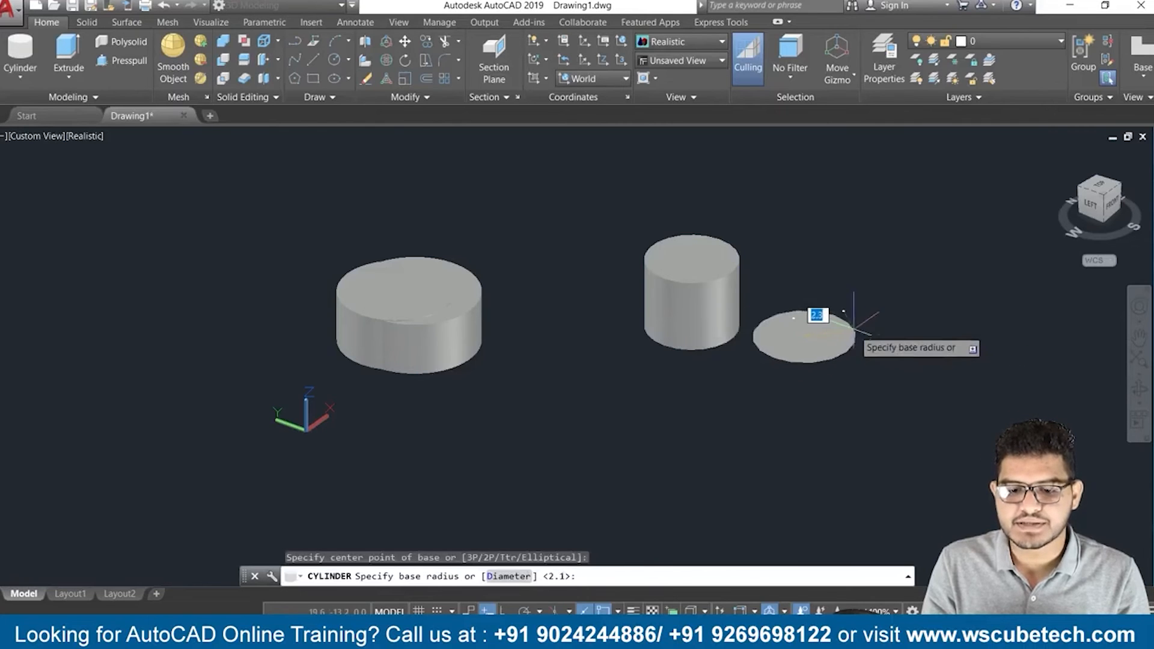
pyautogui.click(854, 327)
pyautogui.click(821, 272)
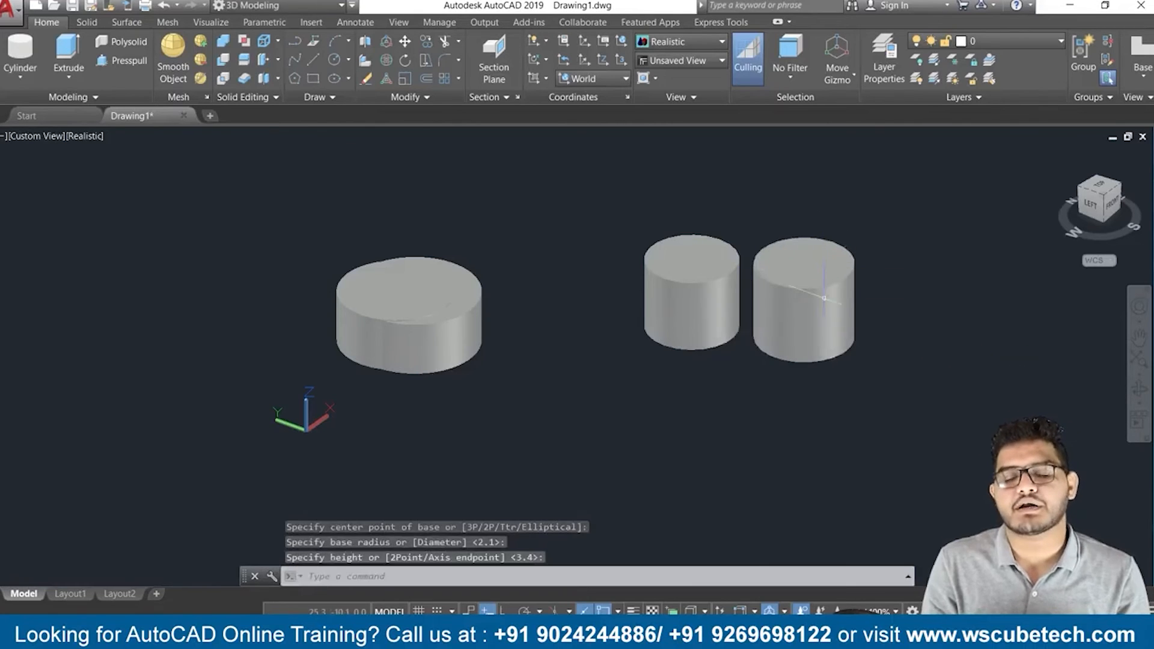
# Unite the two overlapping cylinders into one solid and select it to check the union
pyautogui.scroll(-3, 533, 409)
pyautogui.scroll(5, 532, 412)
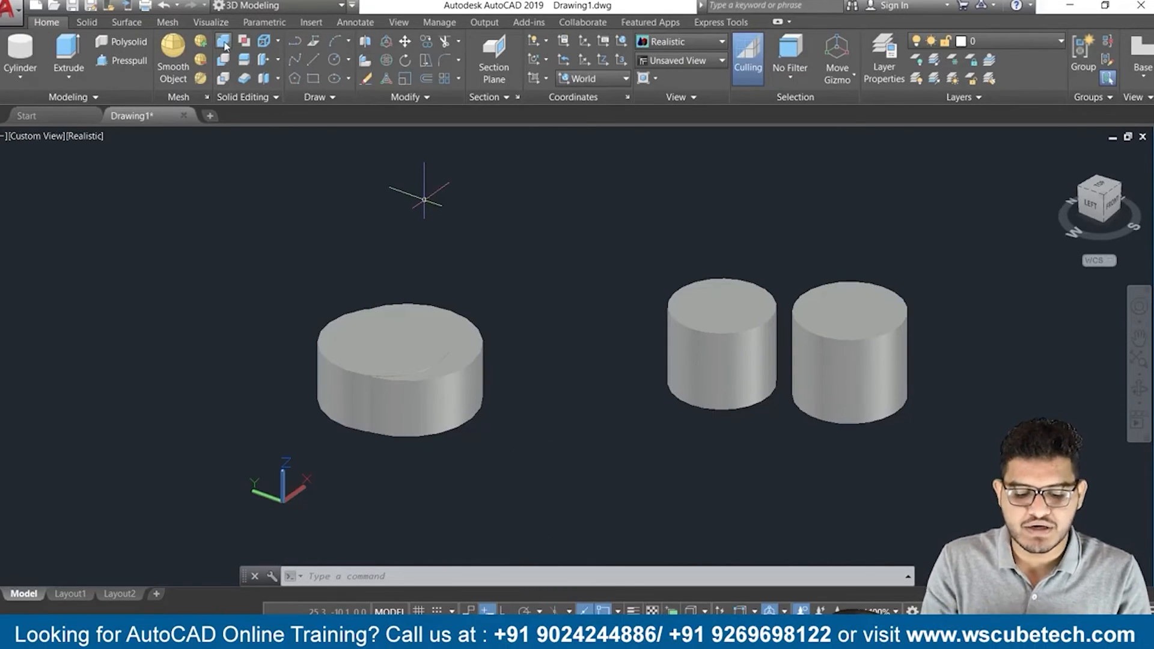
pyautogui.write('uni')
pyautogui.press('Return')
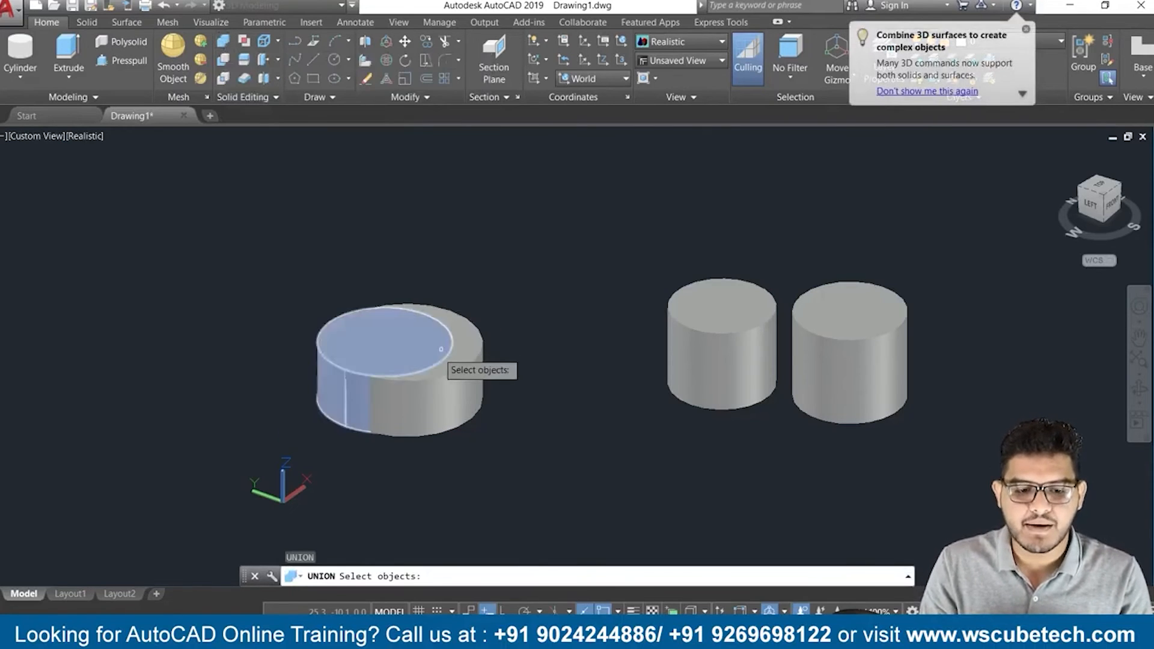
pyautogui.click(415, 339)
pyautogui.click(388, 344)
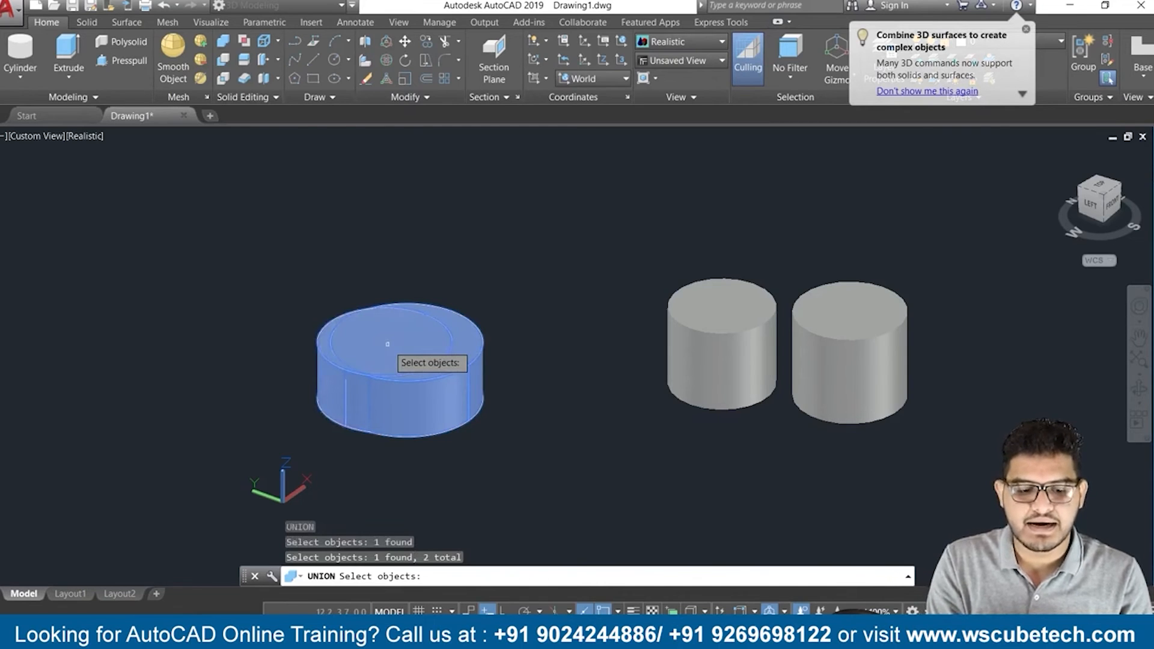
pyautogui.press('Return')
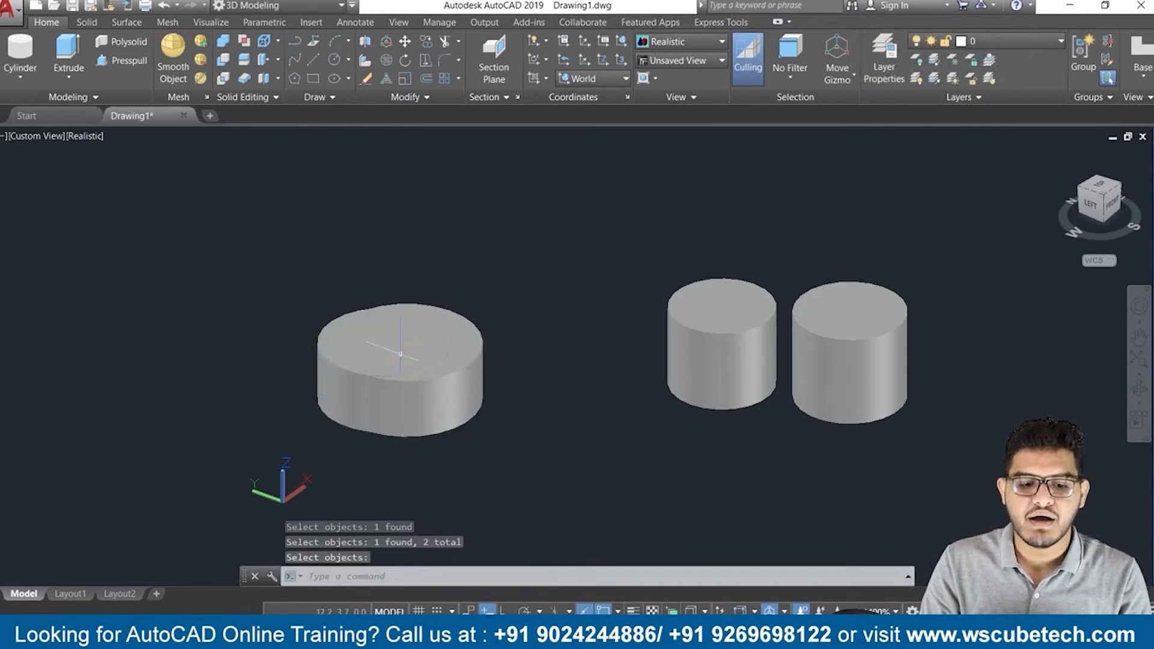
pyautogui.click(401, 354)
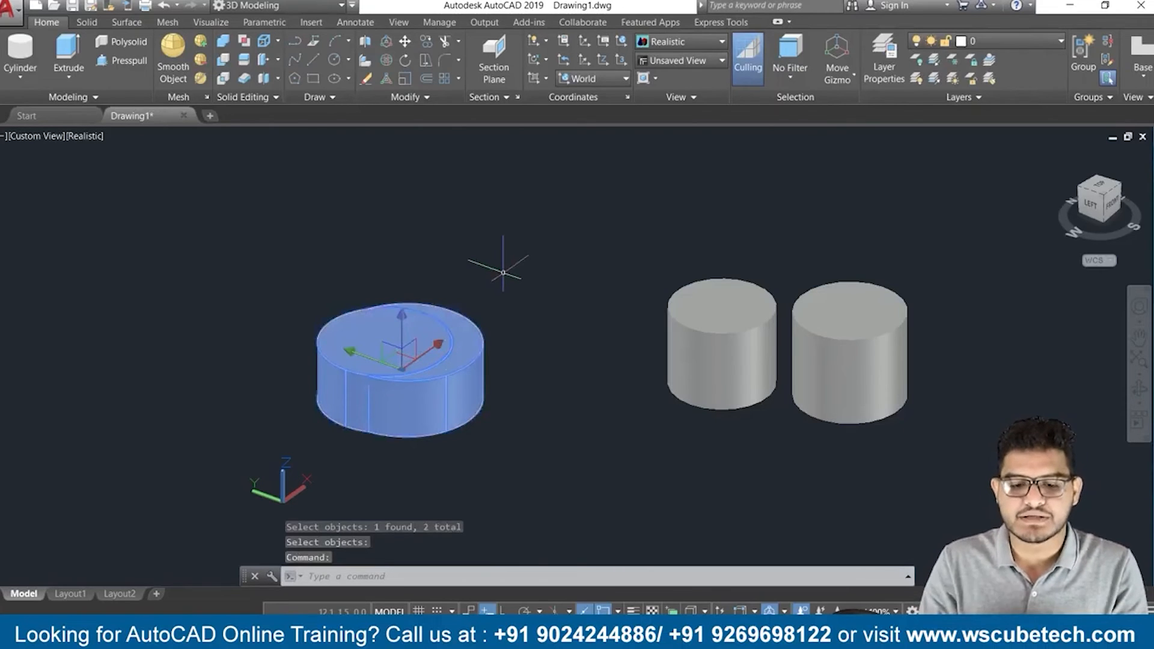
# Unite the two standalone cylinders into a single solid despite the gap between them
pyautogui.moveTo(546, 258); pyautogui.dragTo(429, 247, button='middle')
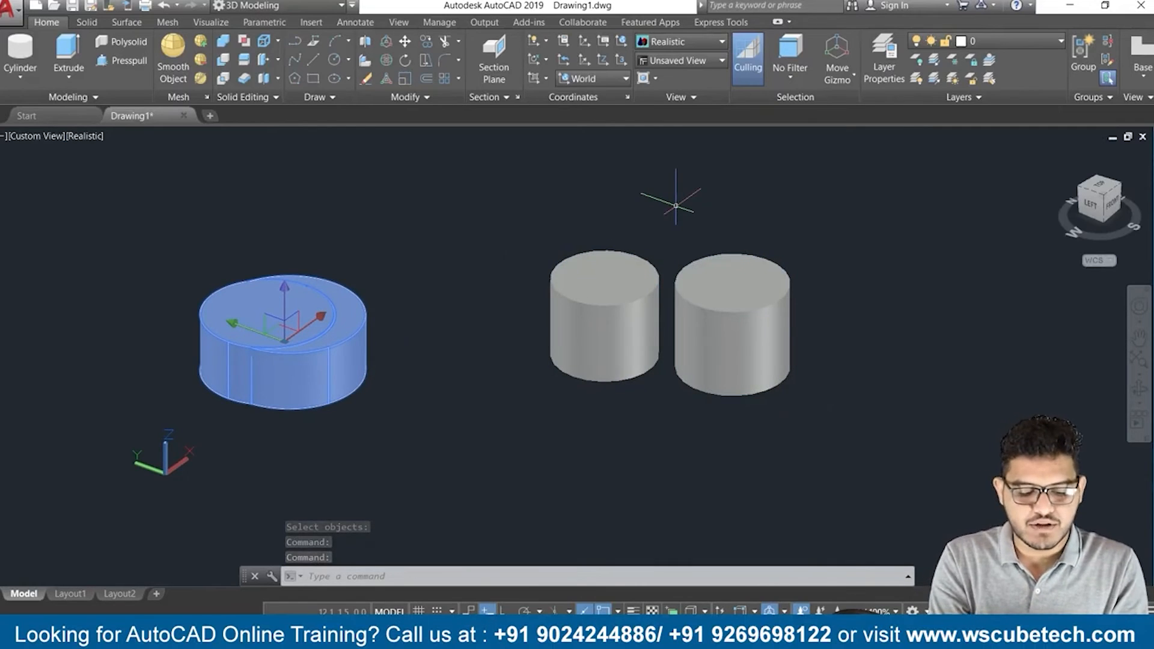
pyautogui.write('union')
pyautogui.press('Return')
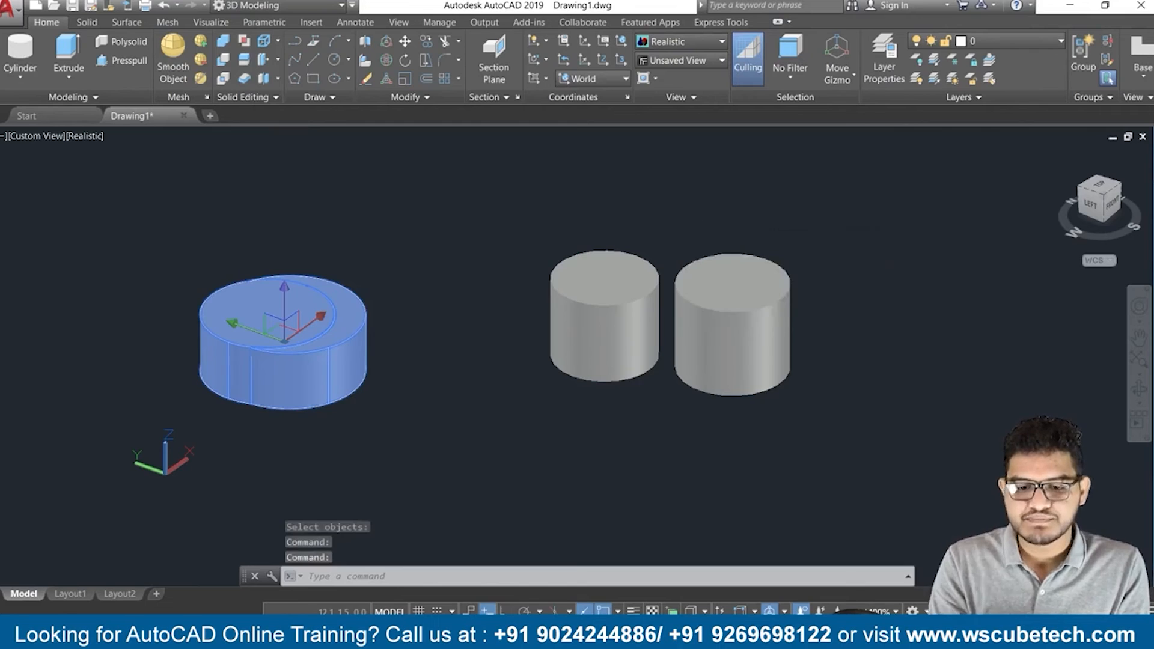
pyautogui.click(740, 306)
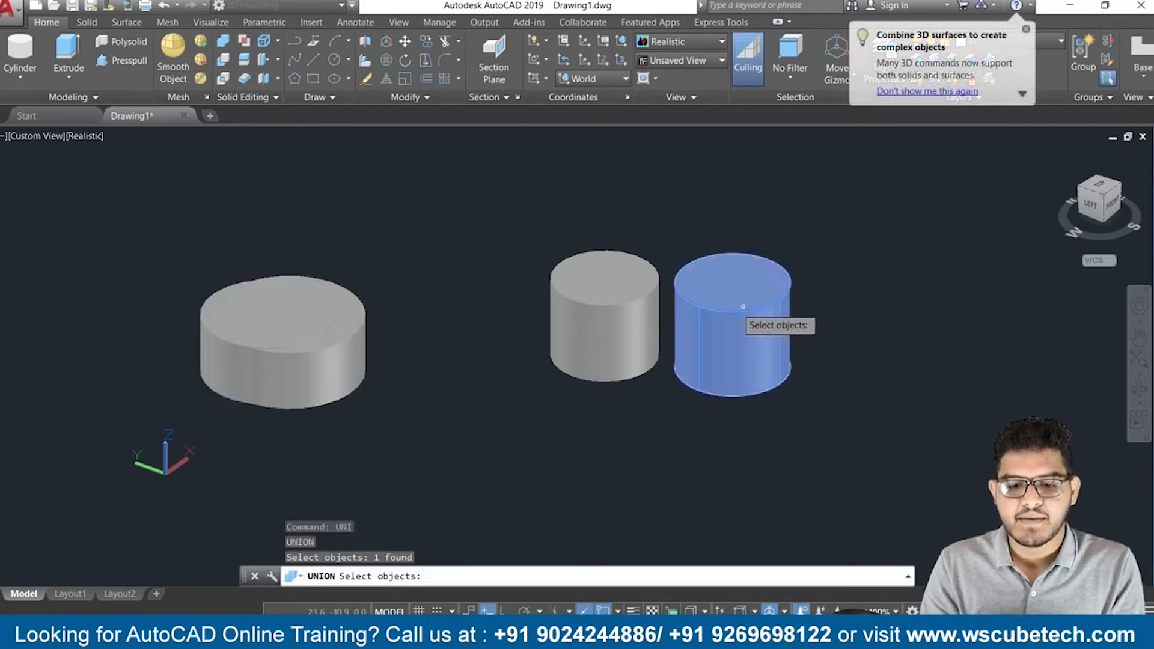
pyautogui.click(640, 279)
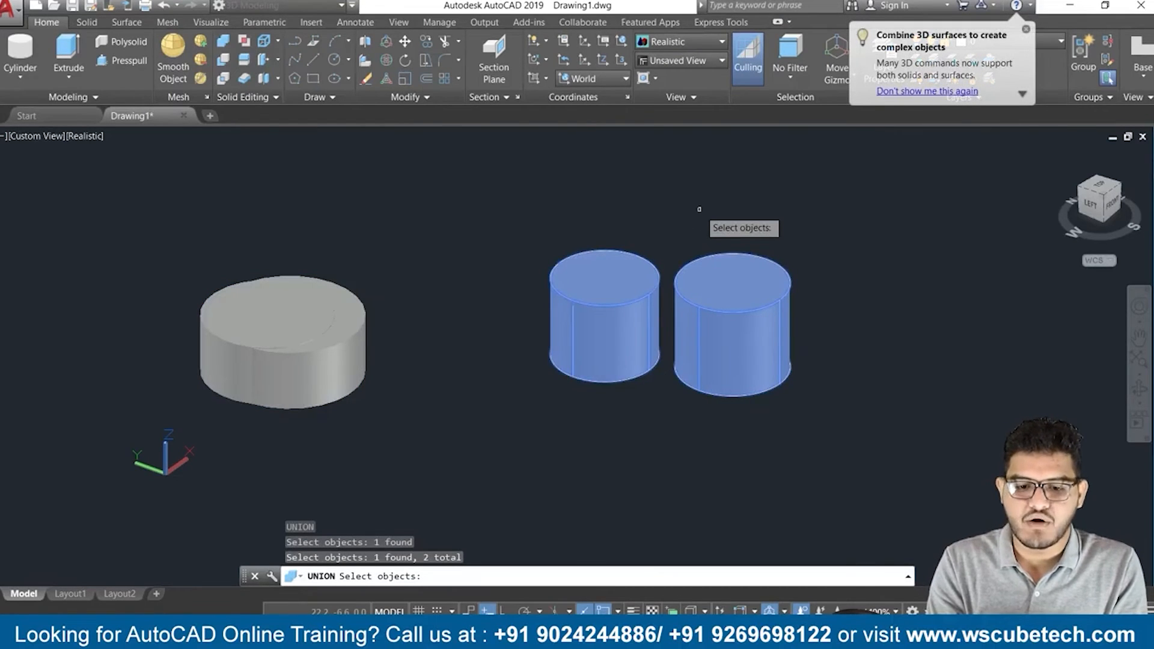
pyautogui.press('Return')
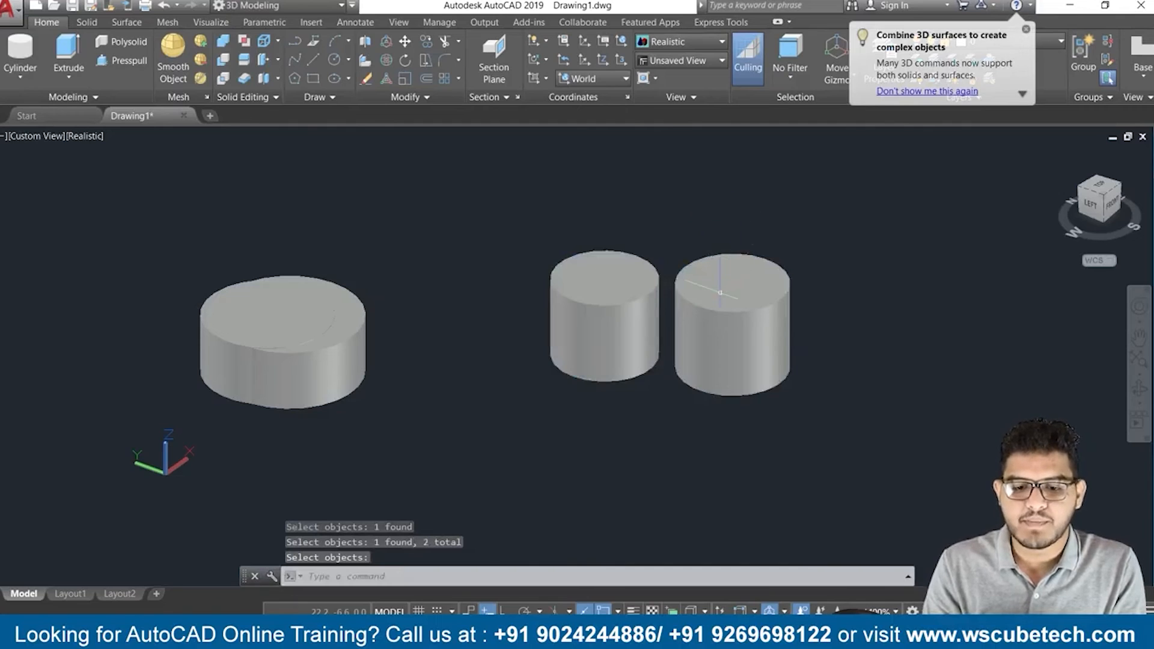
pyautogui.scroll(-2, 682, 199)
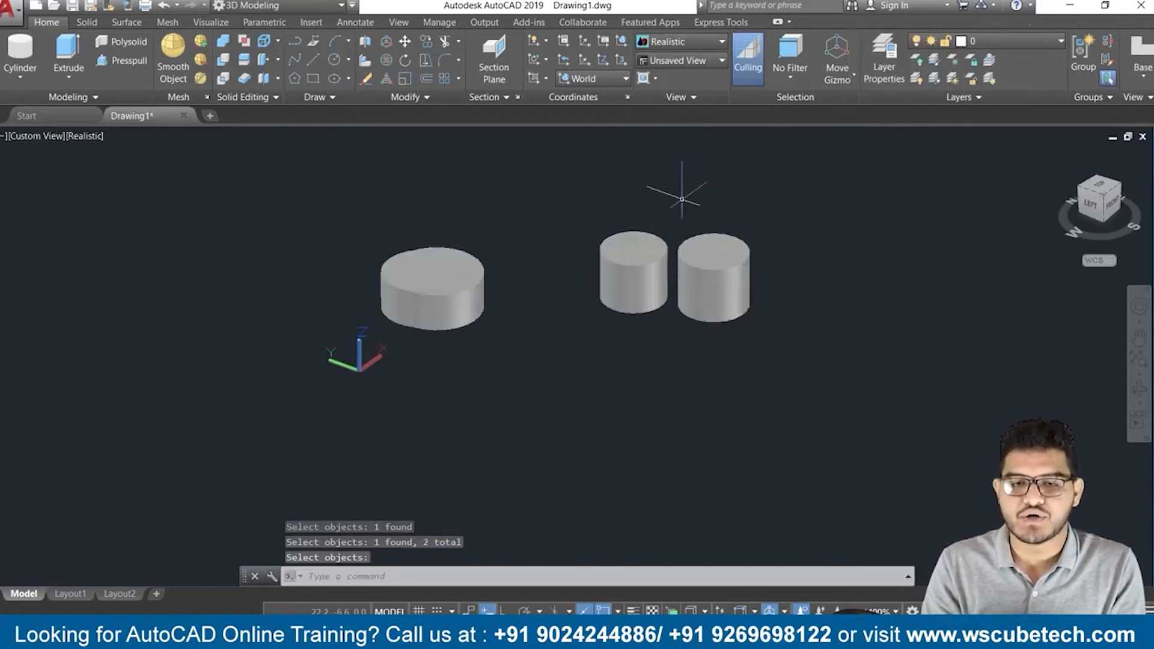
pyautogui.scroll(2, 682, 199)
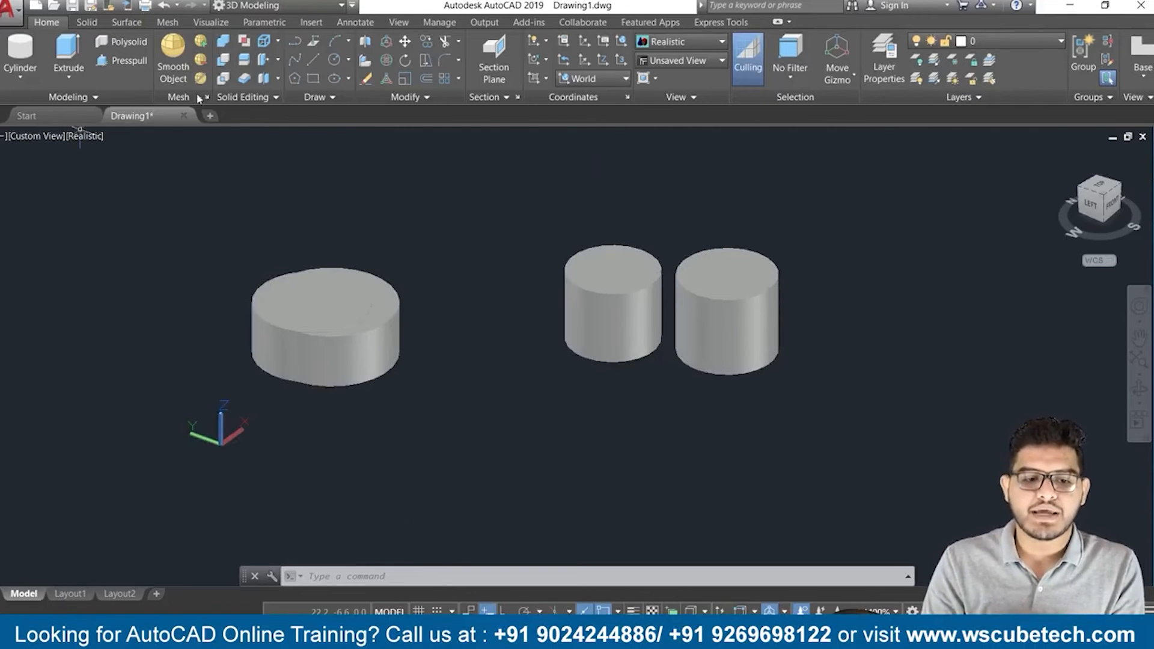
# Separate the united pair of disjoint cylinders into individual solids, and select both to check them before clearing the selection
pyautogui.click(278, 78)
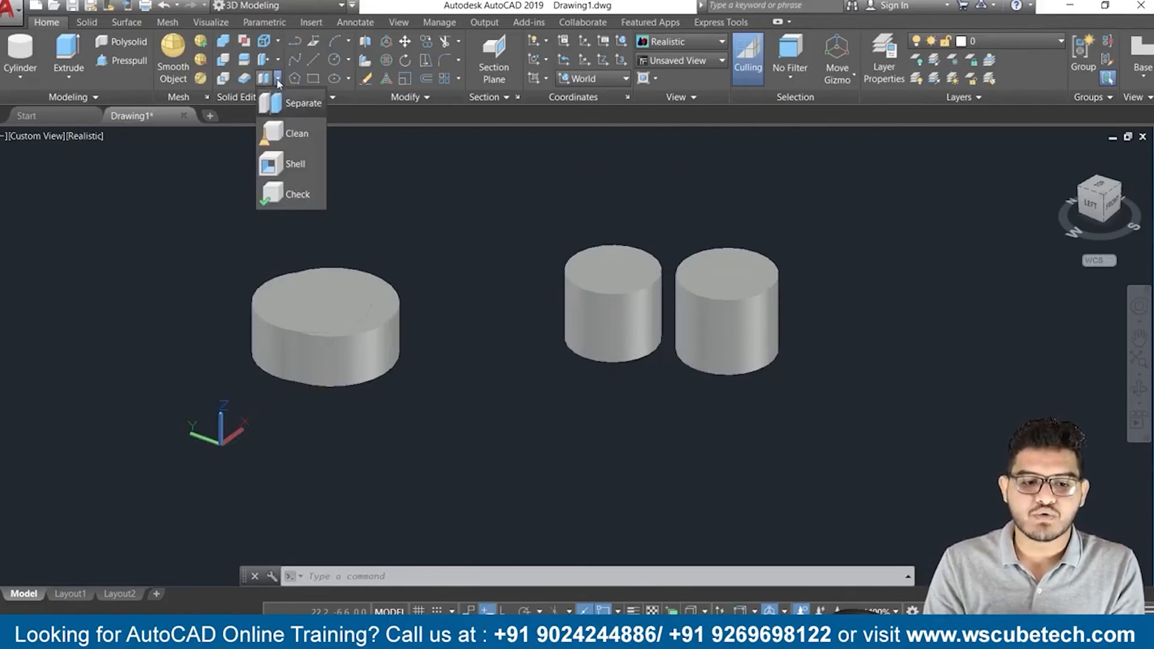
pyautogui.click(287, 109)
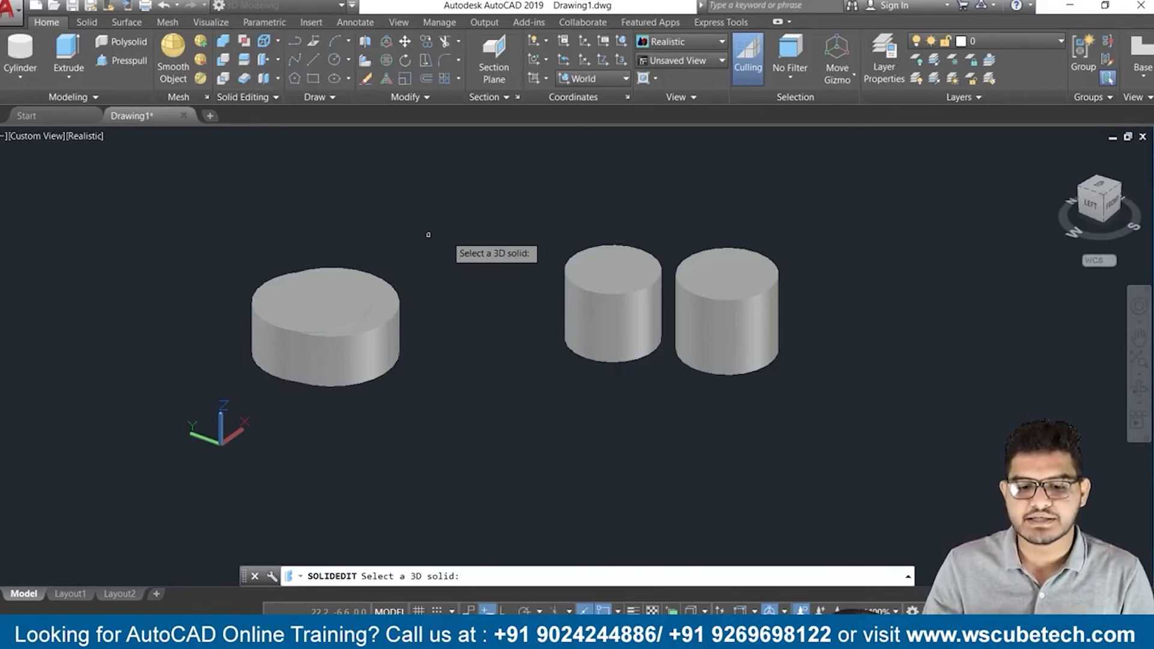
pyautogui.click(716, 319)
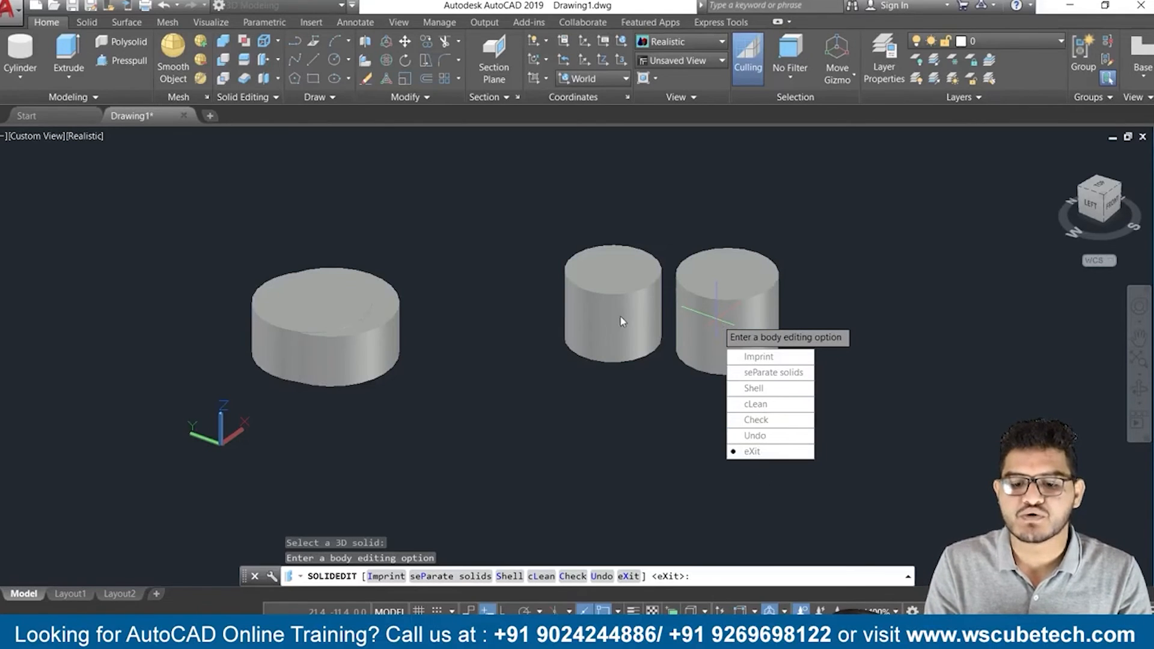
pyautogui.press('Return')
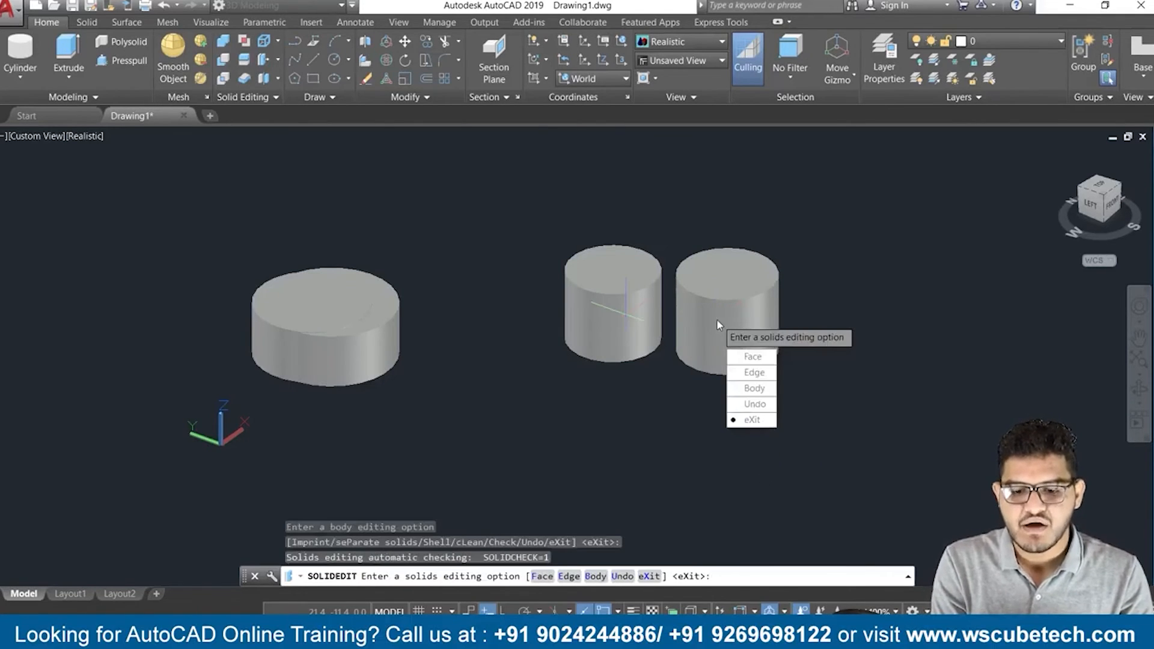
pyautogui.press('Return')
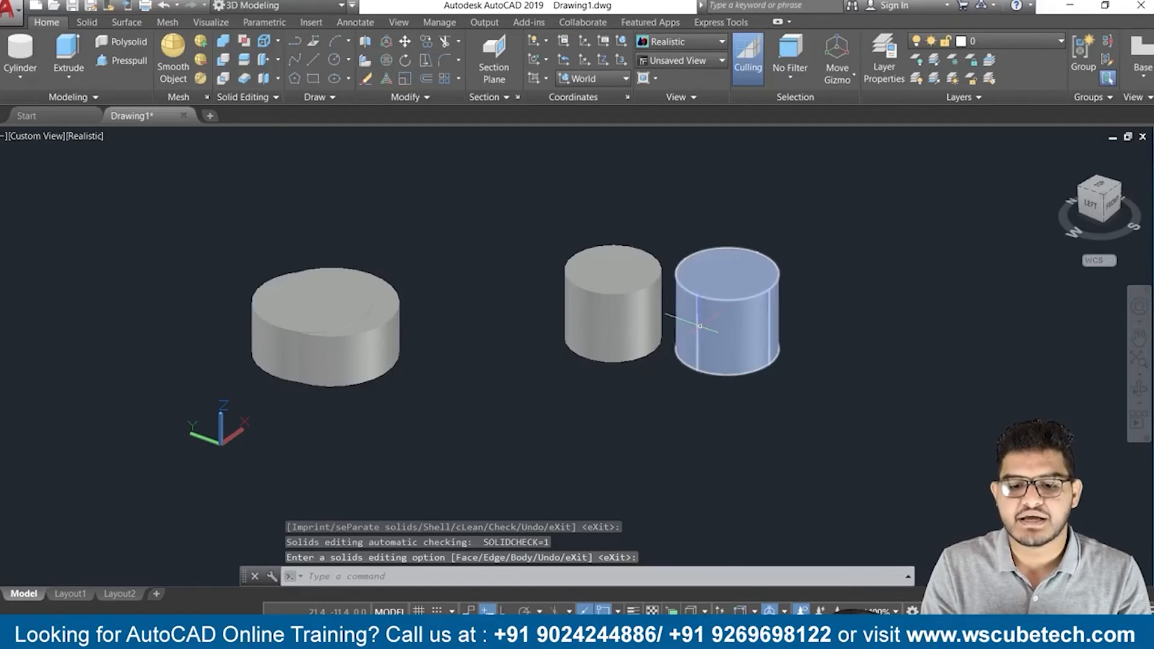
pyautogui.click(712, 321)
pyautogui.click(614, 313)
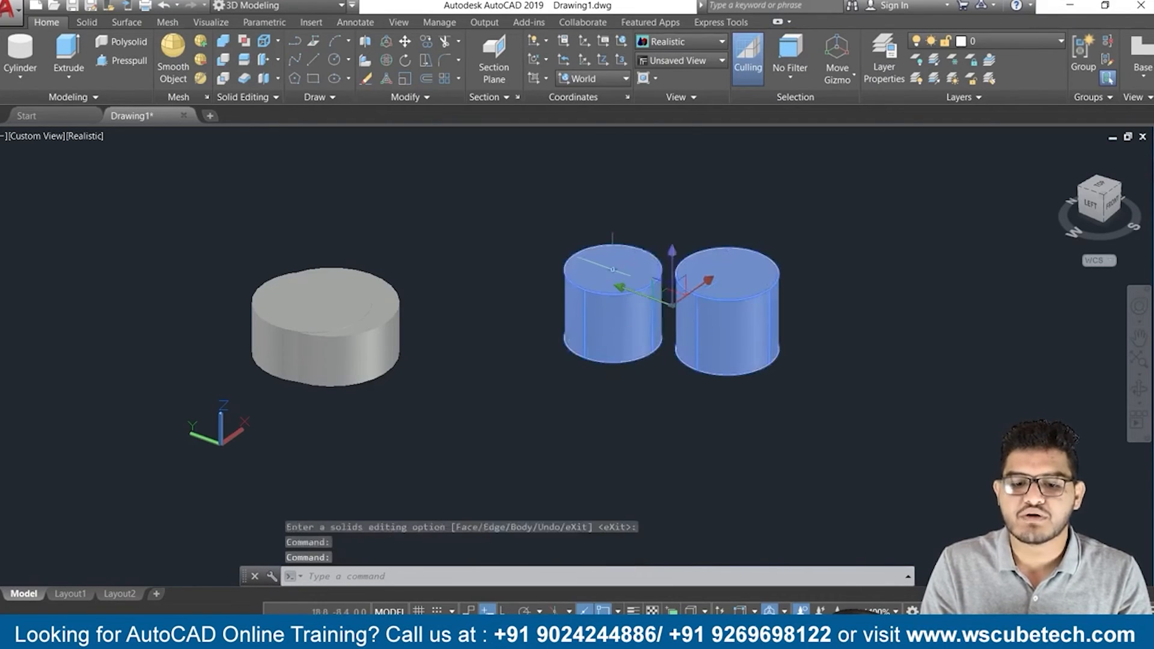
pyautogui.press('Escape')
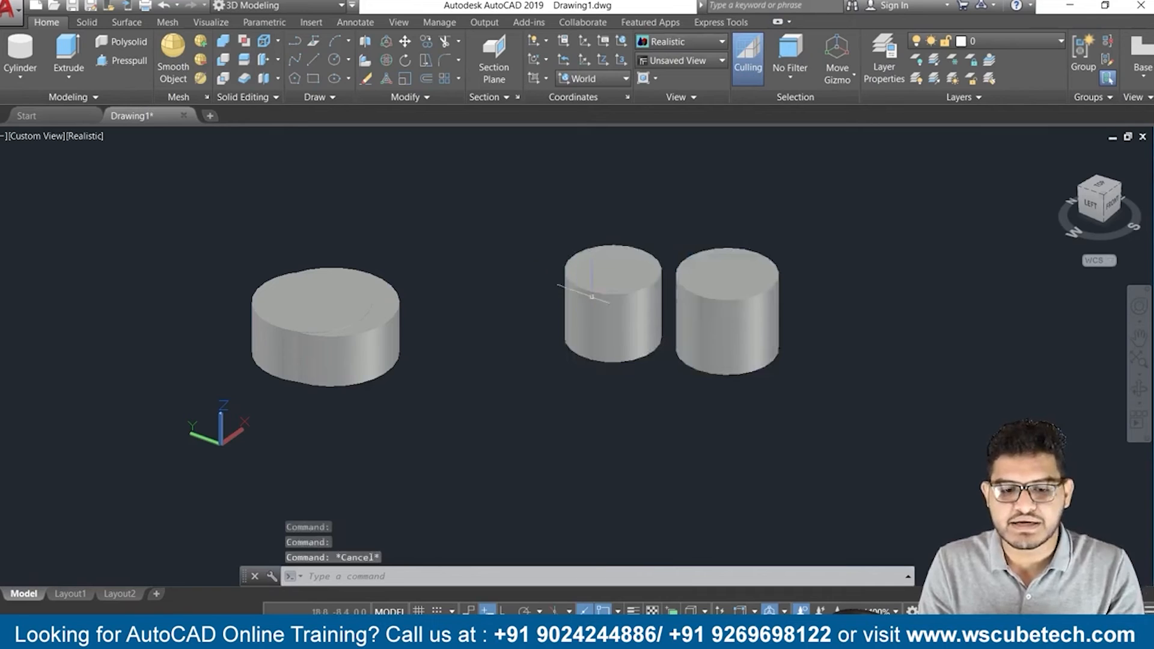
# Move the narrower separated cylinder away from its neighbour, using the centre of its top face as base point
pyautogui.click(608, 287)
pyautogui.write('m')
pyautogui.press('Return')
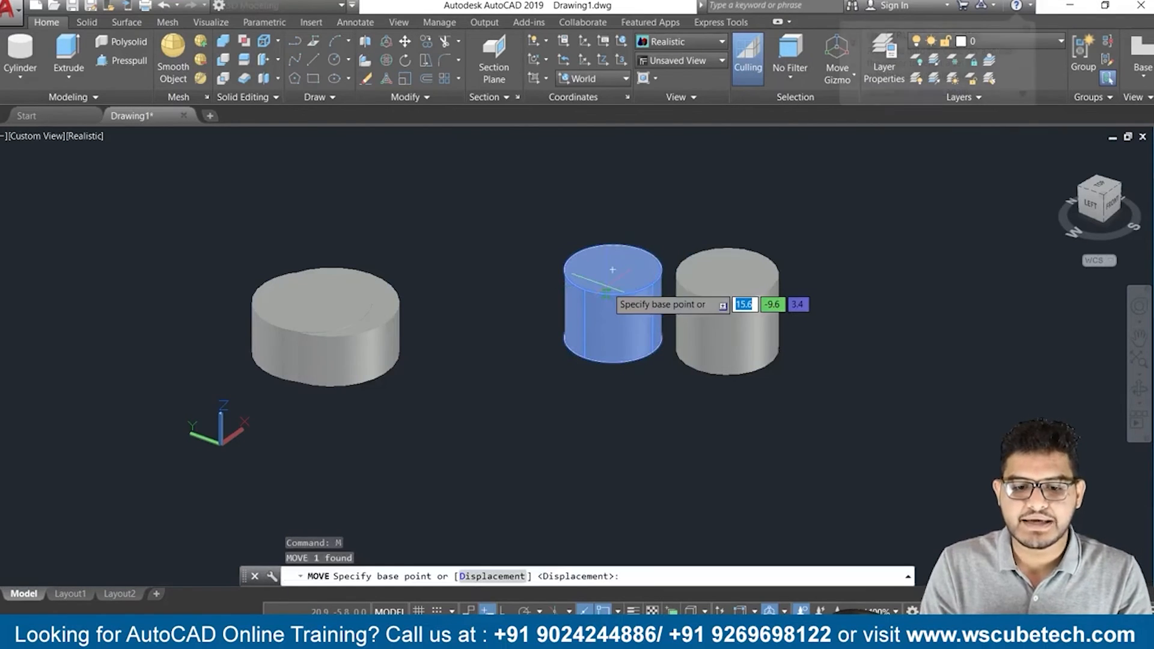
pyautogui.click(612, 269)
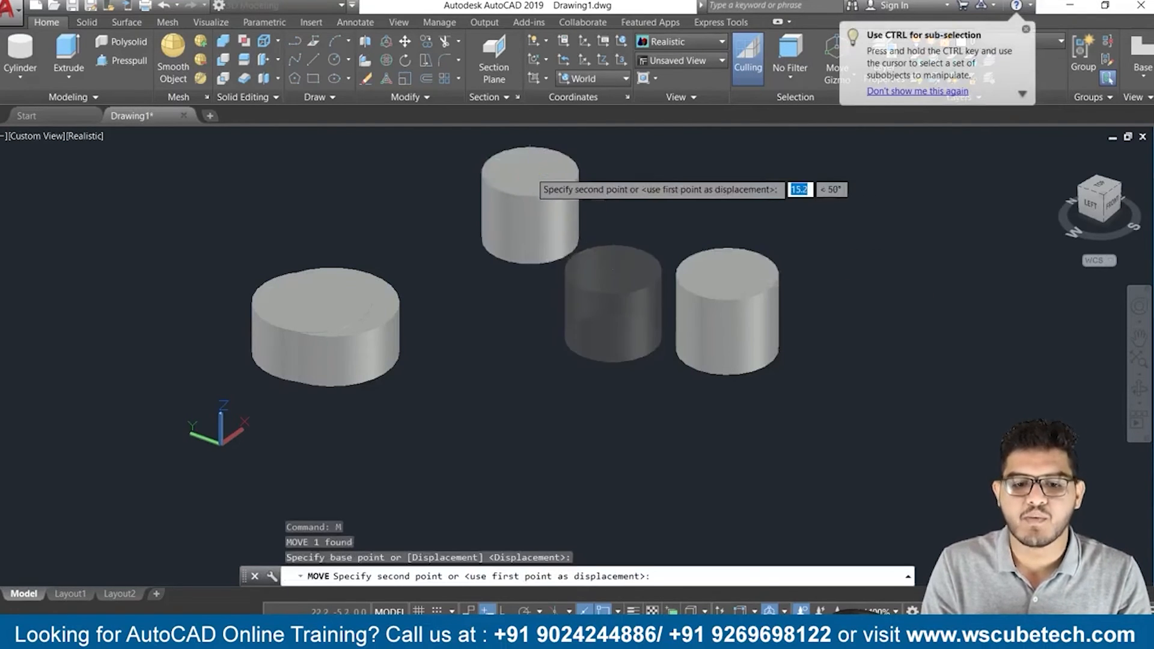
pyautogui.click(531, 155)
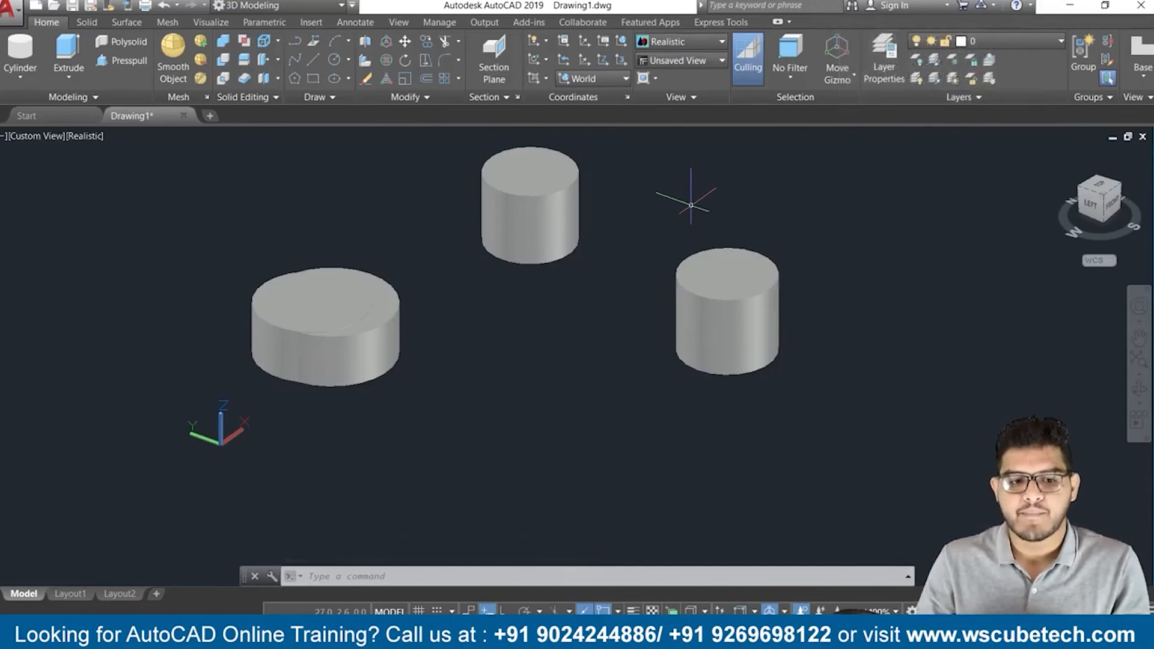
# Try to separate the united solid made from the overlapping cylinders, and exit solid editing
pyautogui.click(278, 79)
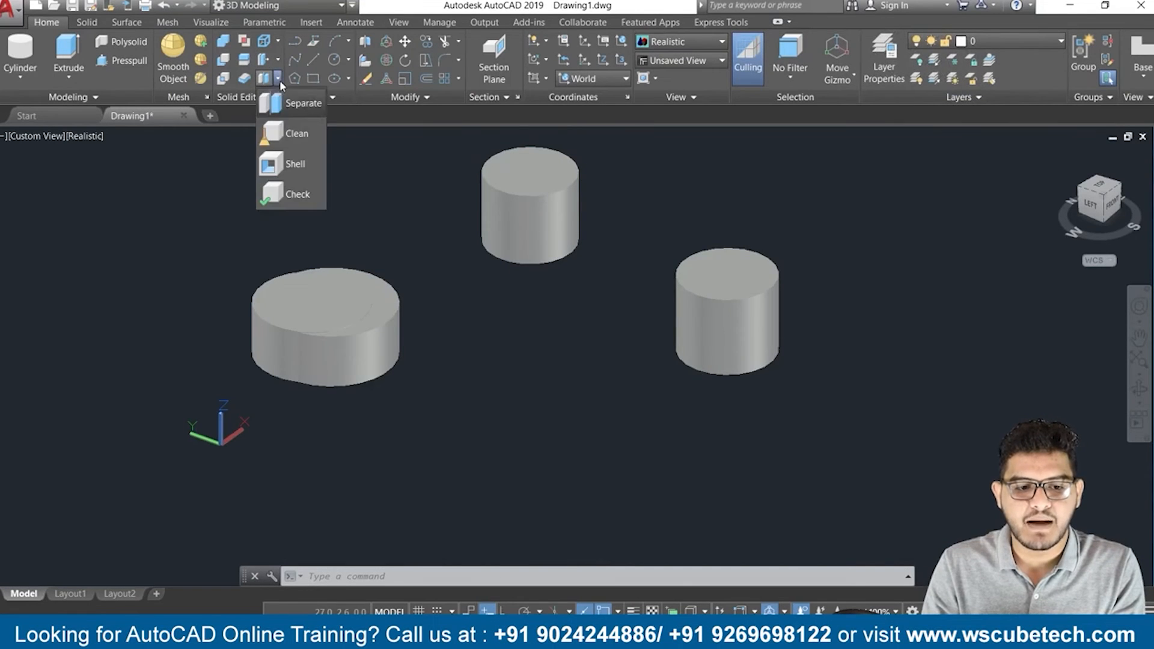
pyautogui.click(288, 107)
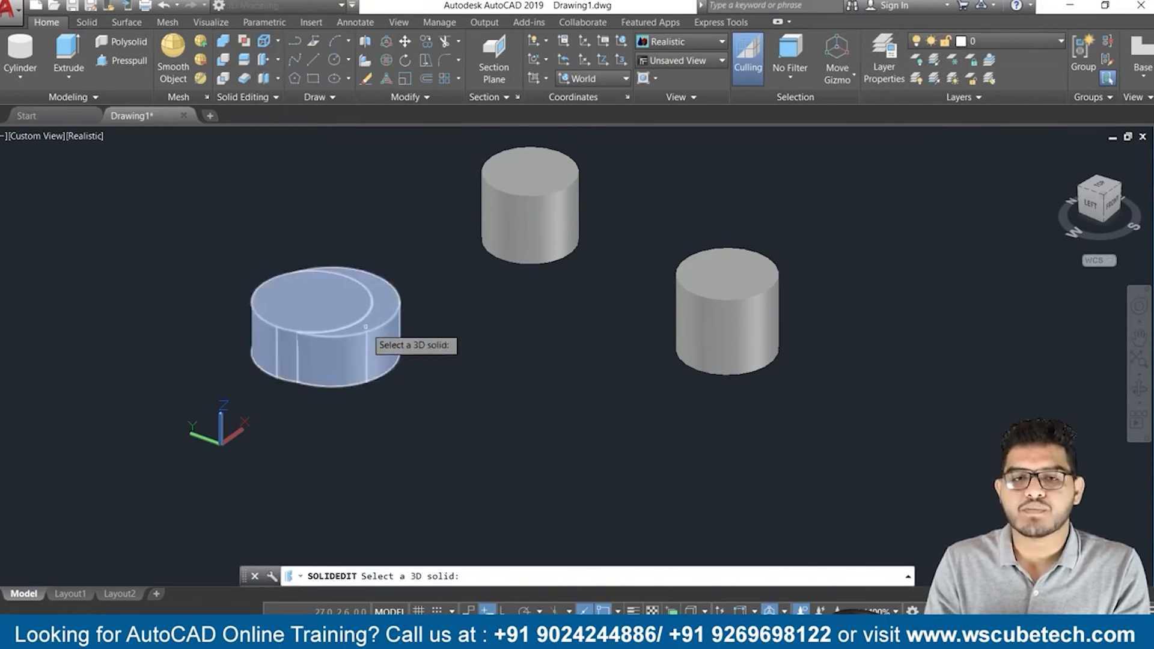
pyautogui.click(337, 312)
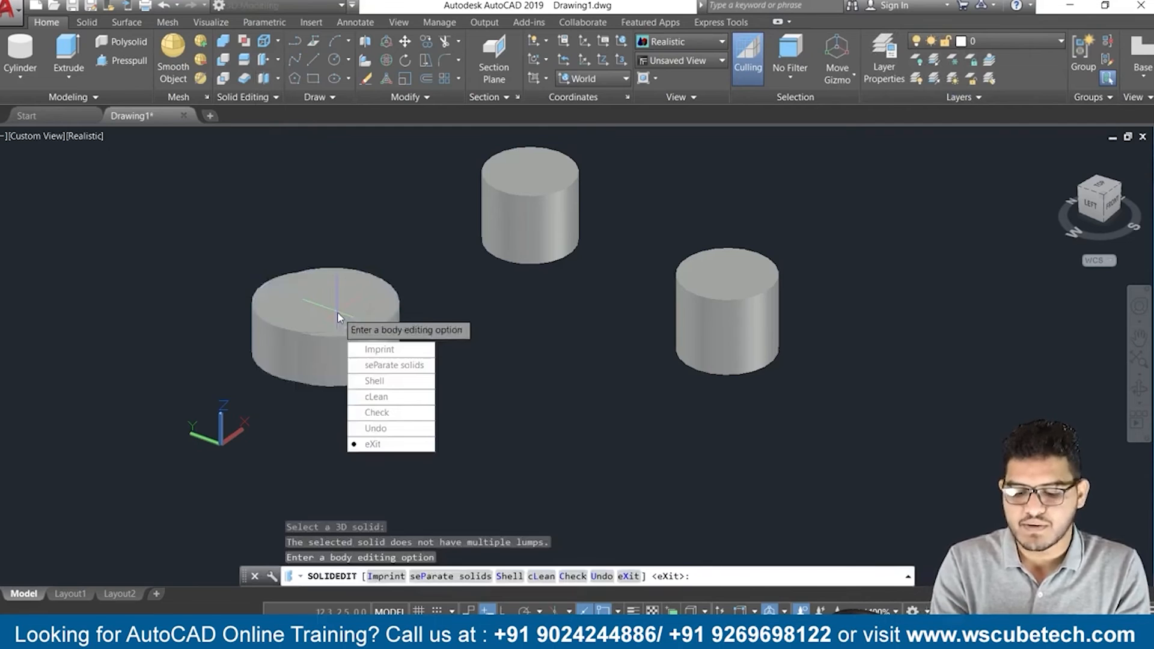
pyautogui.press('Return')
pyautogui.press('Return')
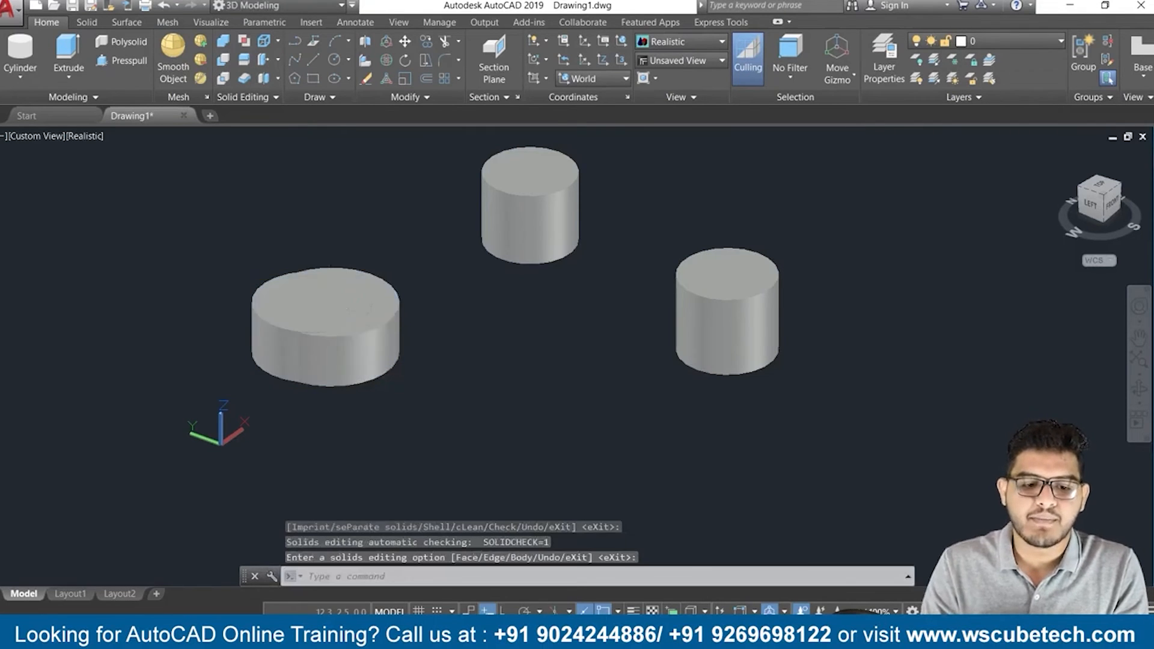
# Move the united overlapping solid farther away from the two single cylinders, and erase all solids from the drawing
pyautogui.click(330, 302)
pyautogui.click(330, 305)
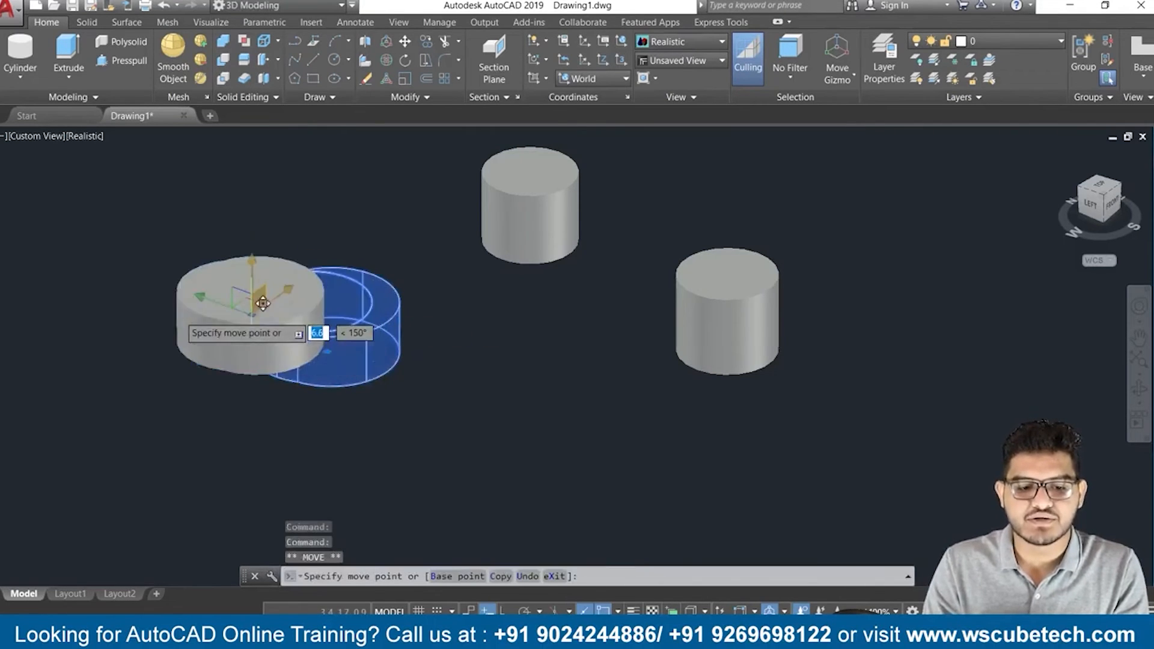
pyautogui.click(150, 301)
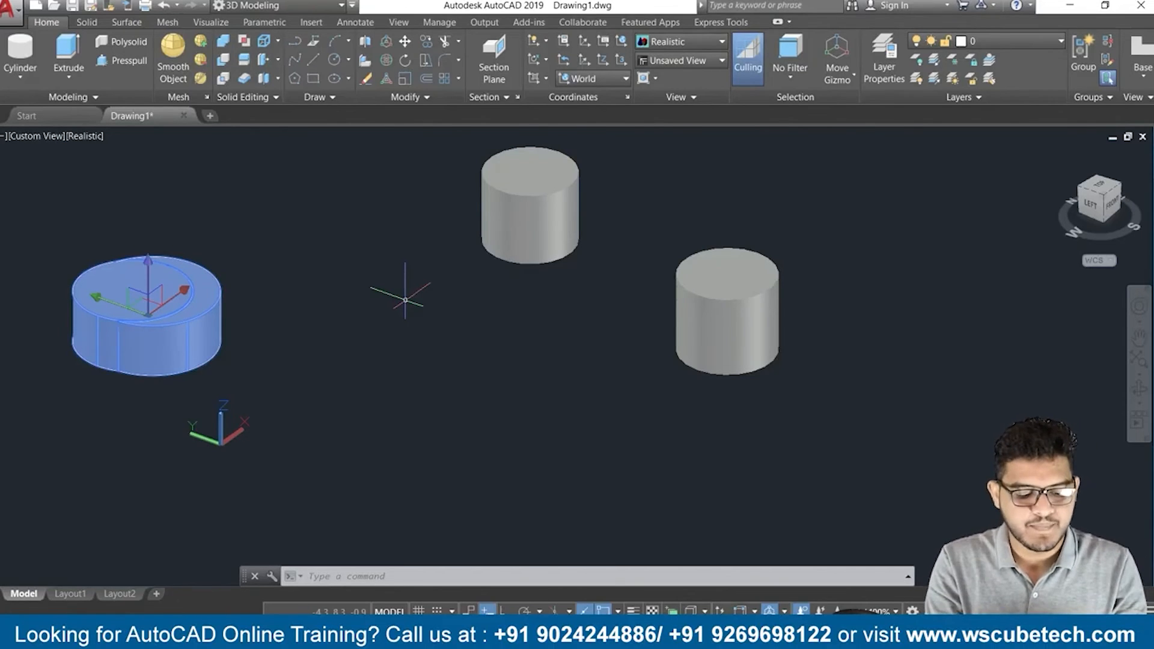
pyautogui.hotkey('ctrl', 'a')
pyautogui.press('Delete')
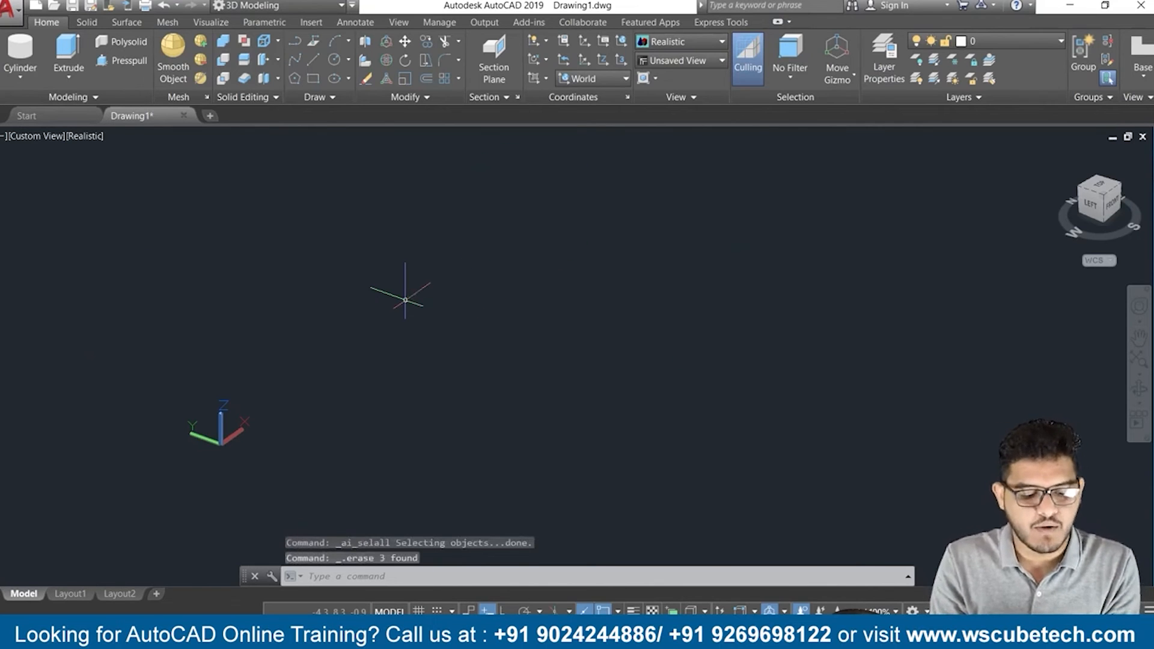
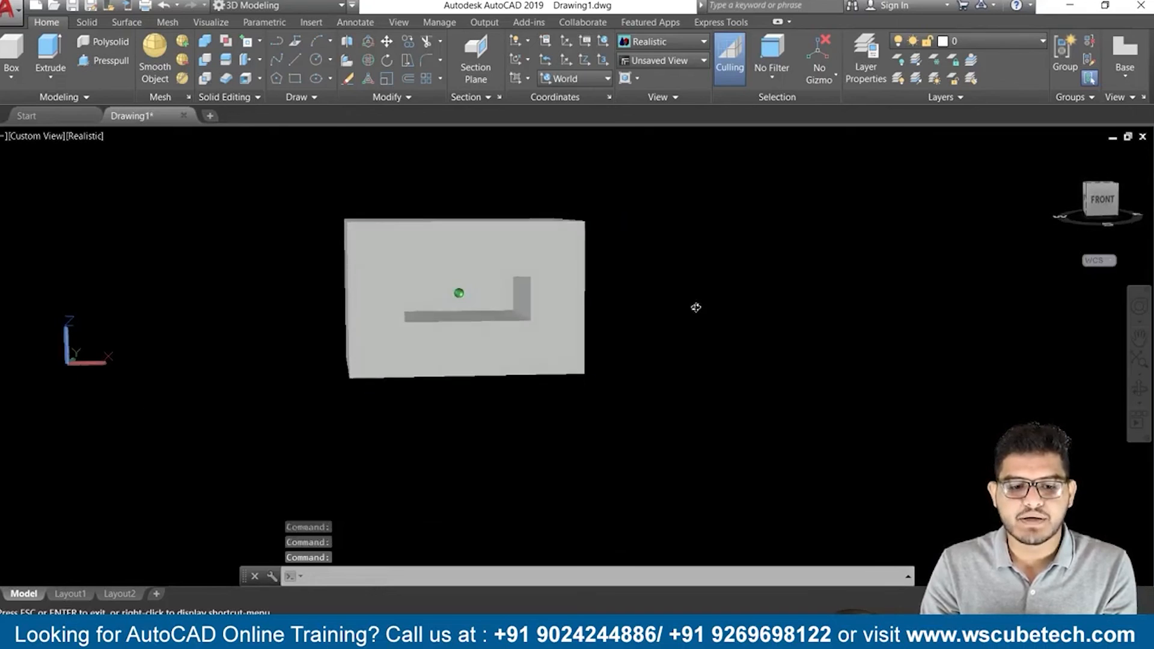
# Examine the box with the rectangular opening in its front face from its left, back and front sides
pyautogui.keyDown('shift'); pyautogui.moveTo(814, 404); pyautogui.dragTo(909, 394, button='middle'); pyautogui.keyUp('shift')
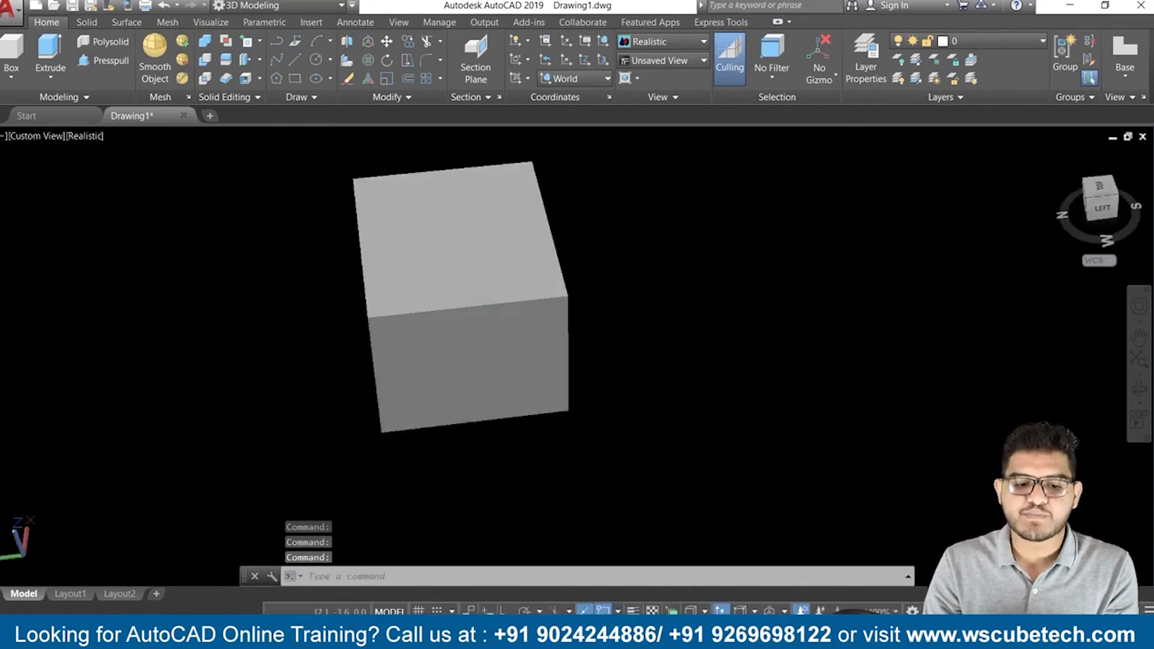
pyautogui.keyDown('shift'); pyautogui.moveTo(284, 407); pyautogui.dragTo(459, 348, button='middle'); pyautogui.keyUp('shift')
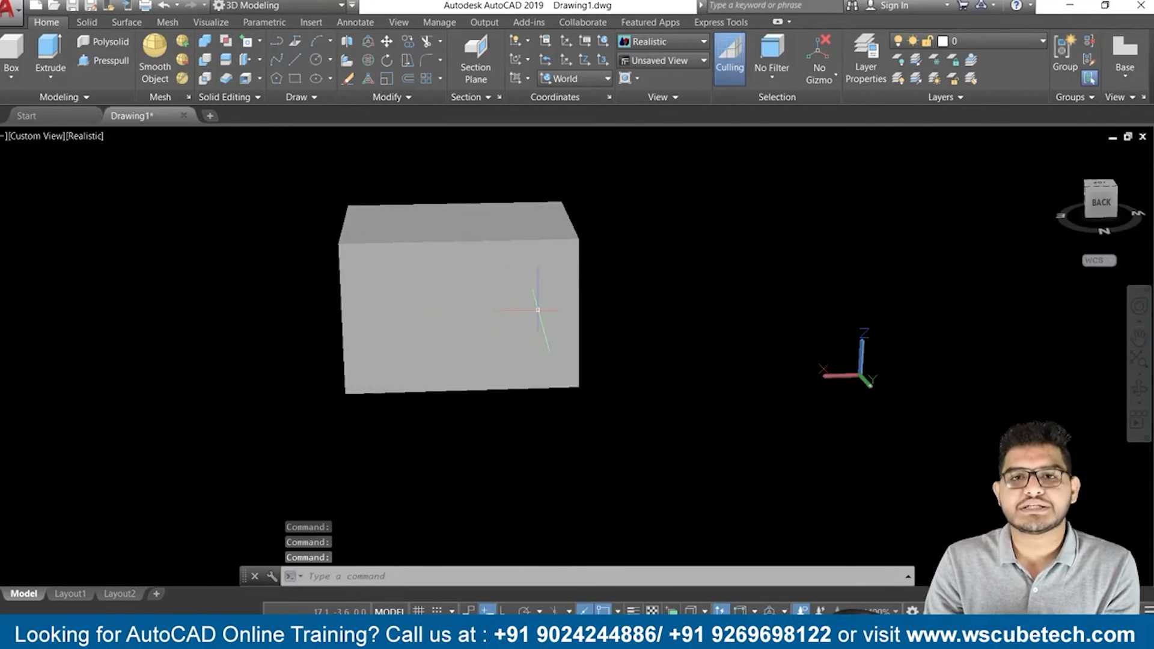
pyautogui.keyDown('shift'); pyautogui.moveTo(772, 261); pyautogui.dragTo(421, 216, button='middle'); pyautogui.keyUp('shift')
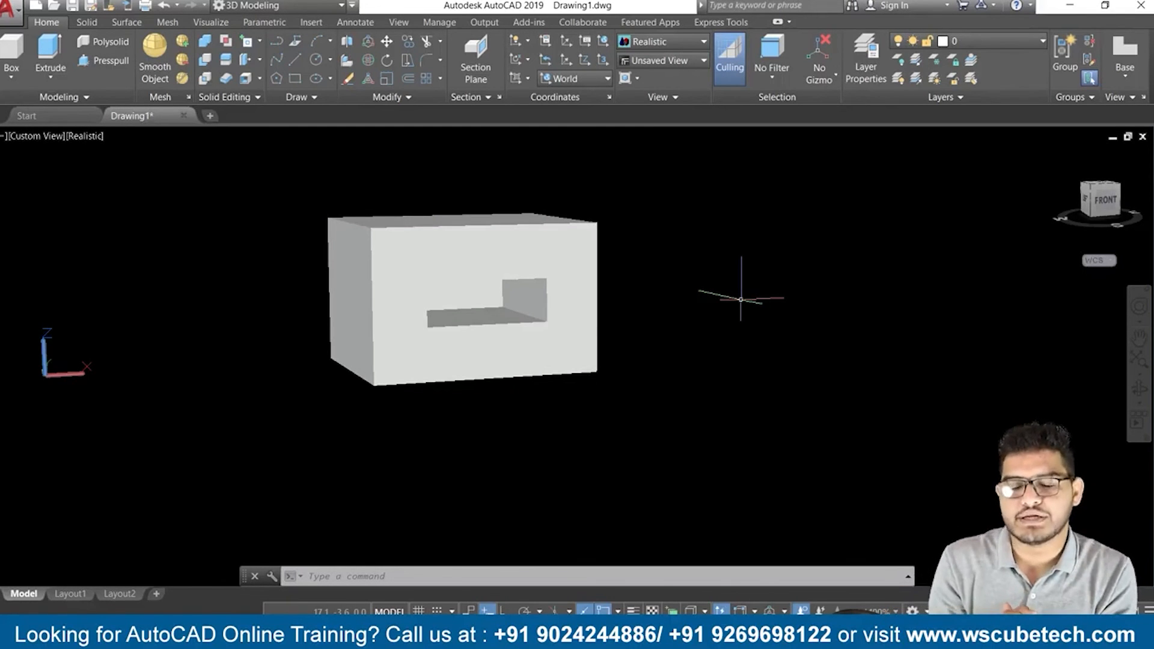
pyautogui.scroll(-3, 742, 299)
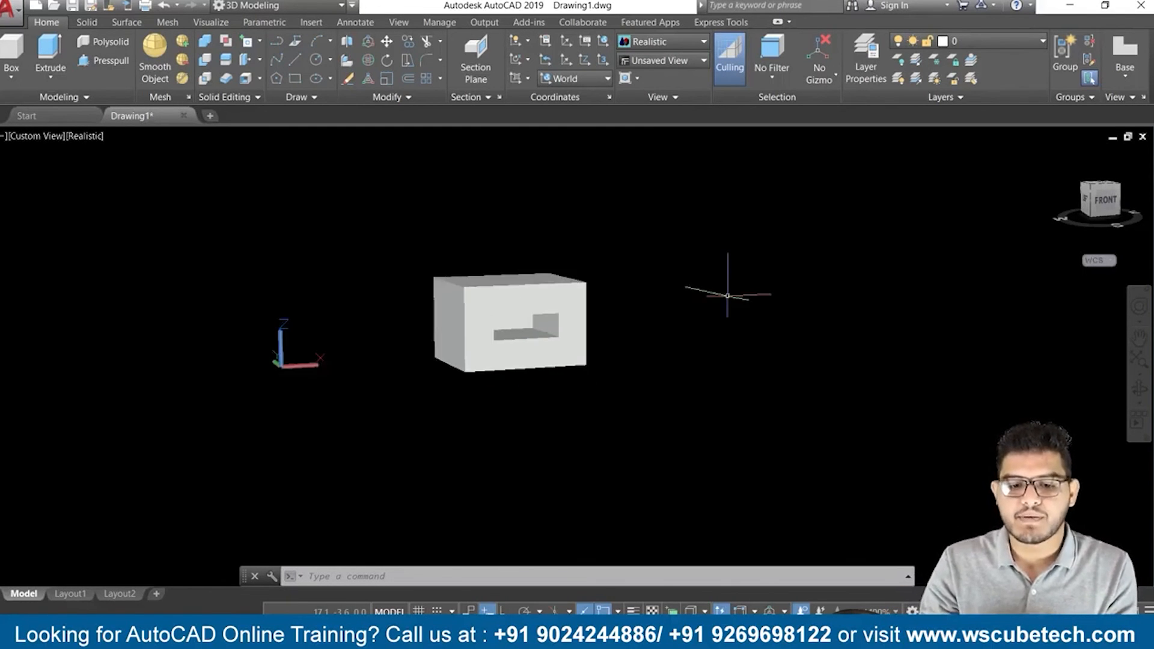
pyautogui.moveTo(730, 298); pyautogui.dragTo(626, 328, button='middle')
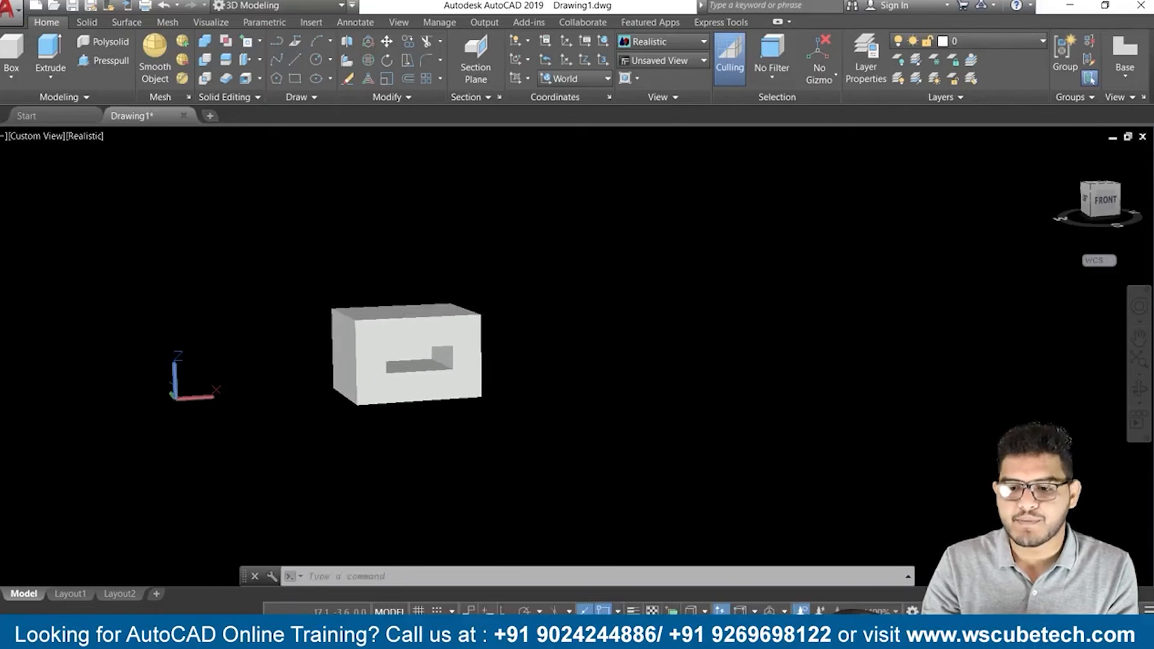
# Draw a solid cylinder with a base radius of about 5 beside the box with the rectangular opening
pyautogui.click(1058, 154)
pyautogui.keyDown('shift'); pyautogui.moveTo(900, 268); pyautogui.dragTo(542, 245, button='middle'); pyautogui.keyUp('shift')
pyautogui.click(12, 75)
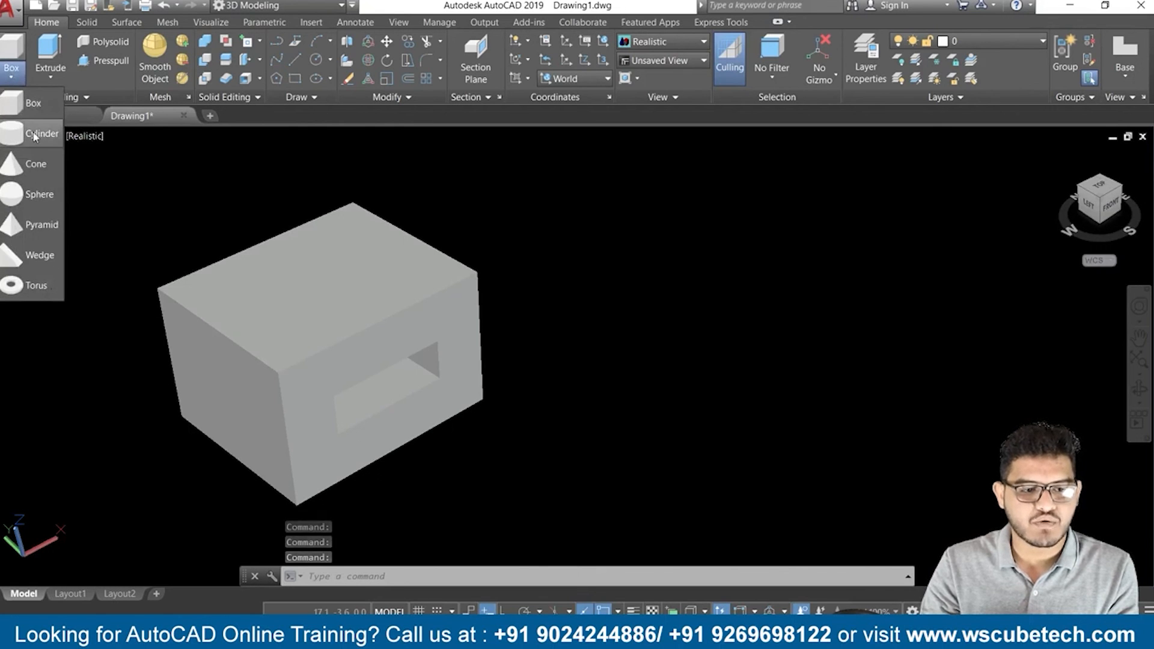
pyautogui.click(40, 133)
pyautogui.click(682, 296)
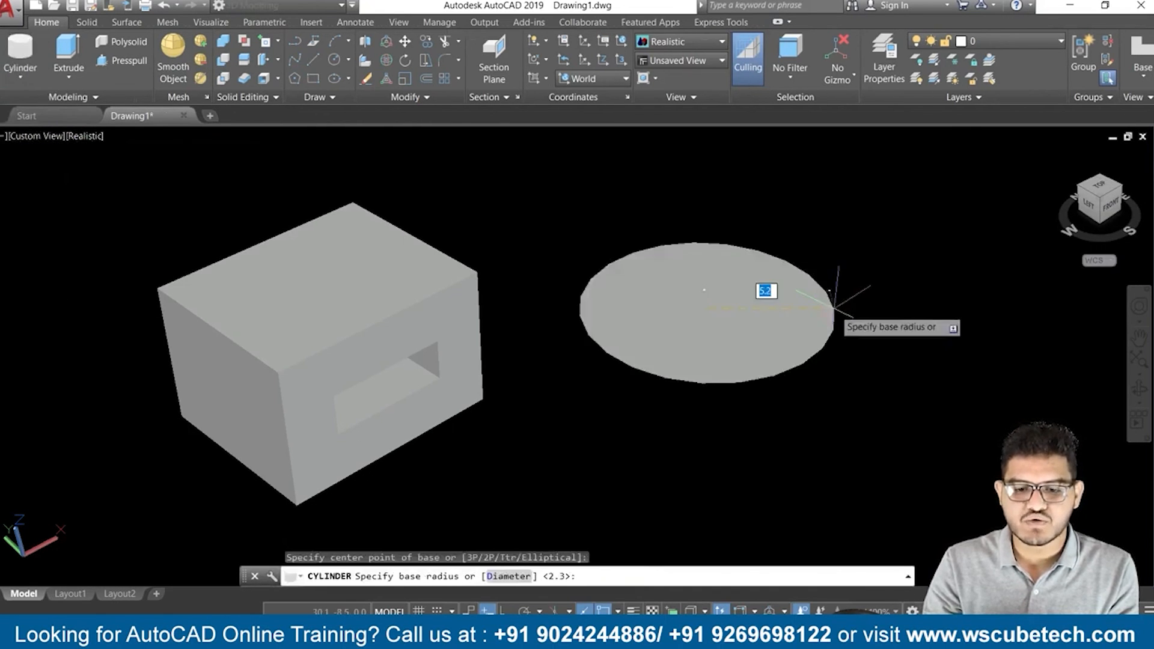
pyautogui.click(767, 293)
pyautogui.click(815, 449)
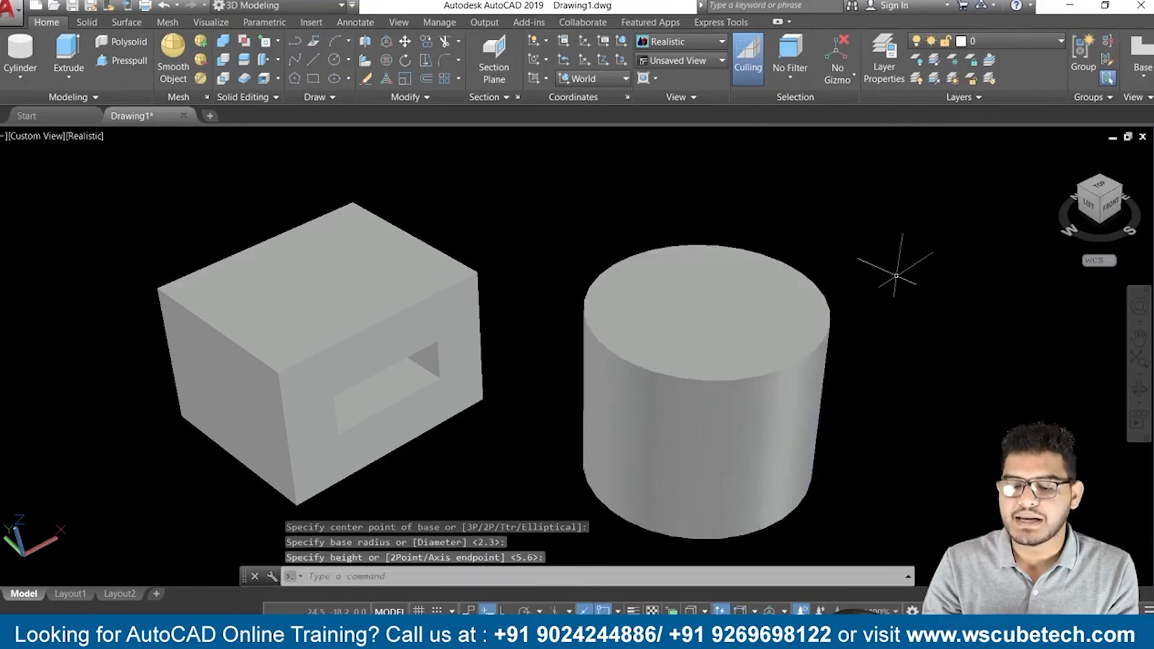
# Shell the cylinder with its top face removed and an offset distance of 3, and exit solid editing
pyautogui.scroll(-3, 542, 312)
pyautogui.scroll(1, 517, 325)
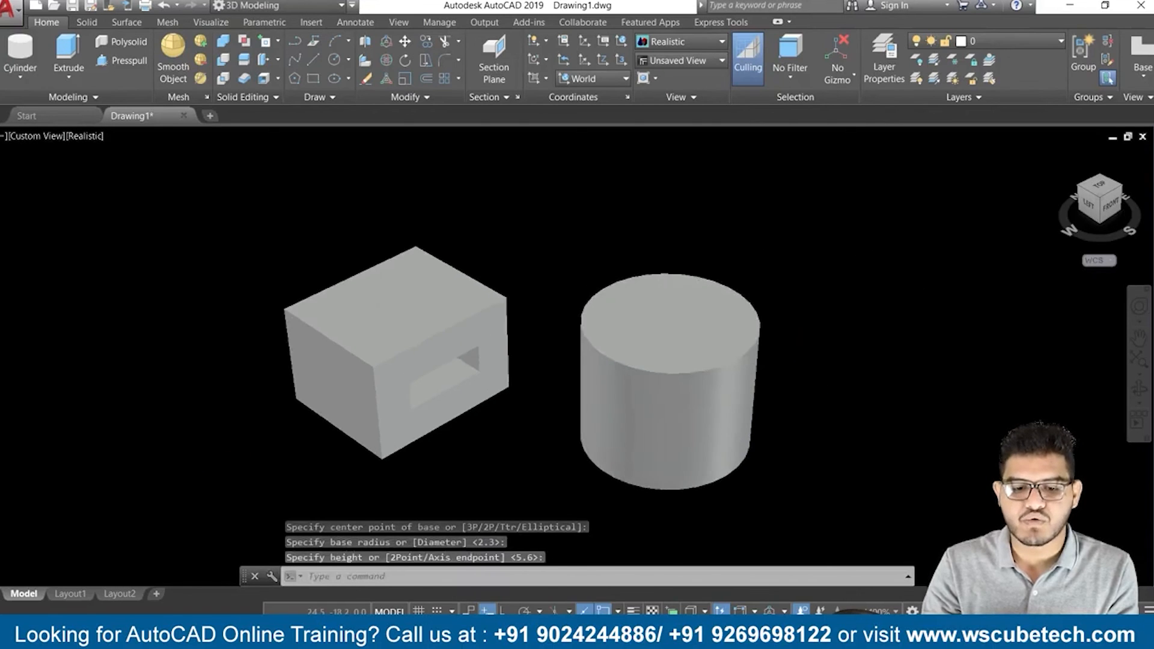
pyautogui.click(244, 77)
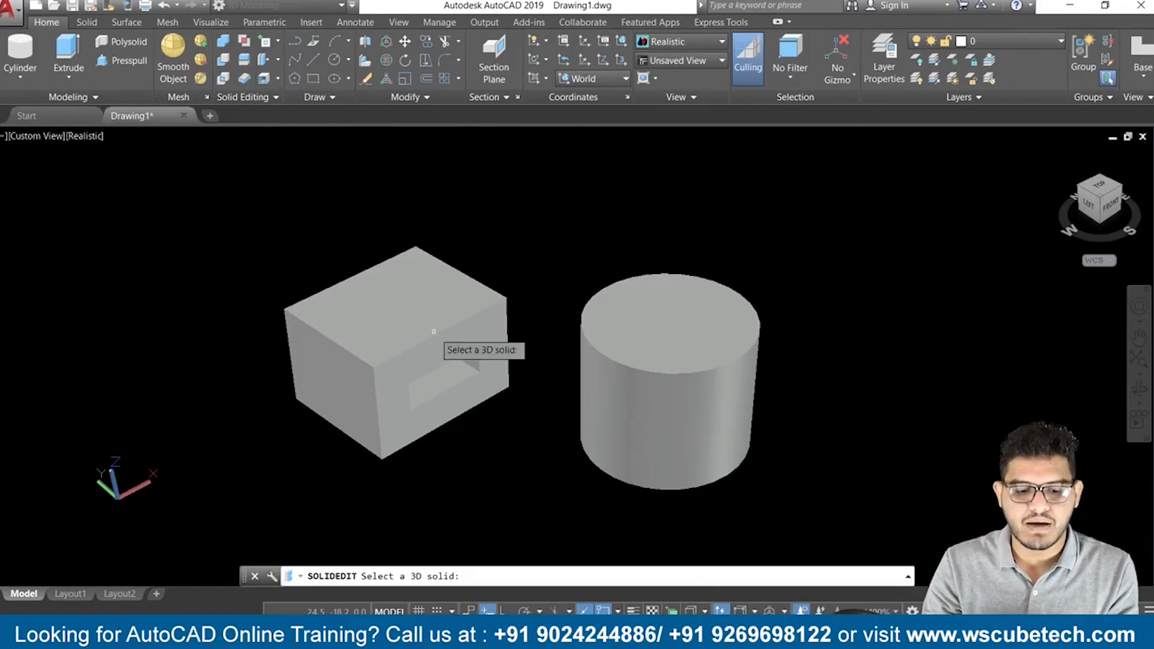
pyautogui.click(656, 334)
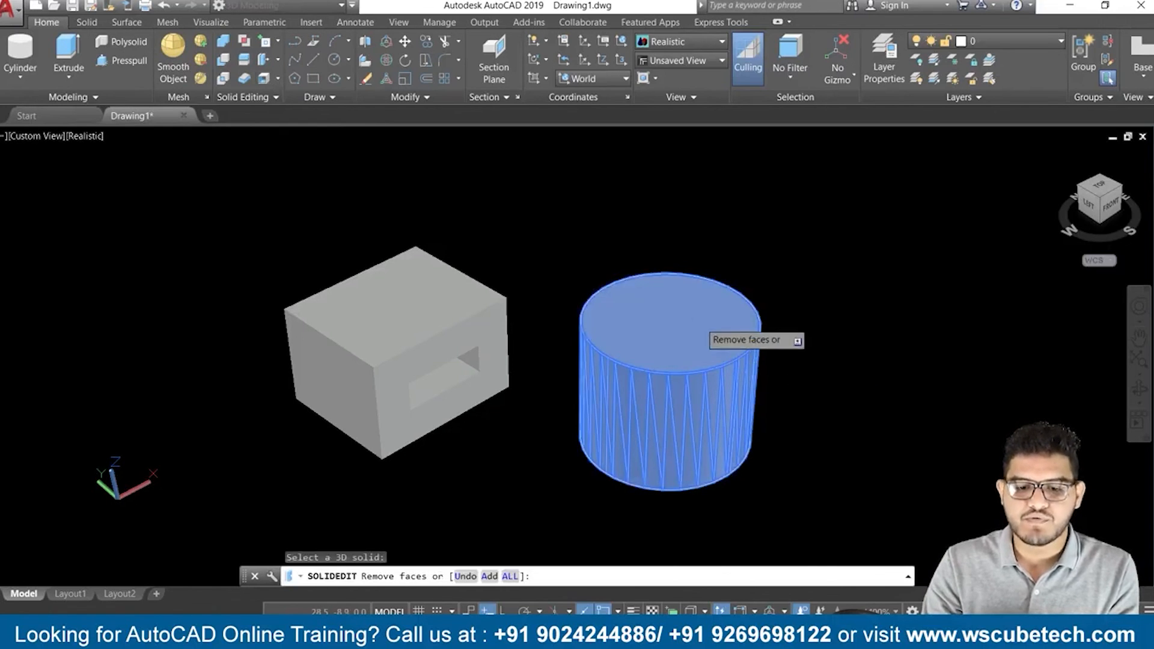
pyautogui.click(695, 318)
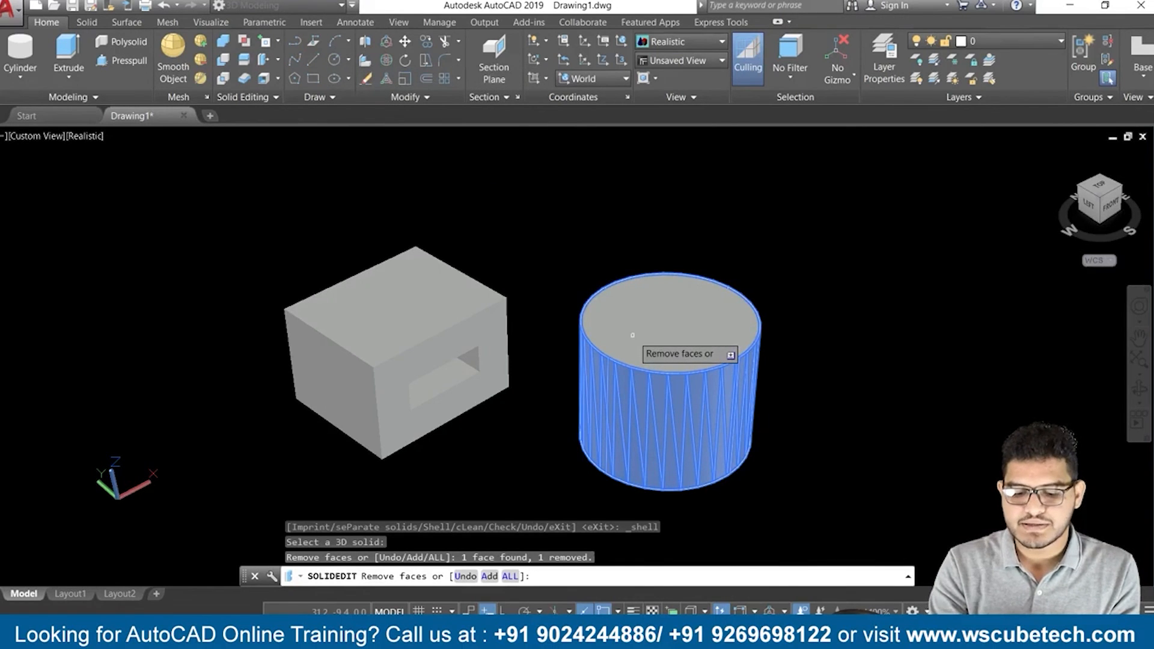
pyautogui.press('Return')
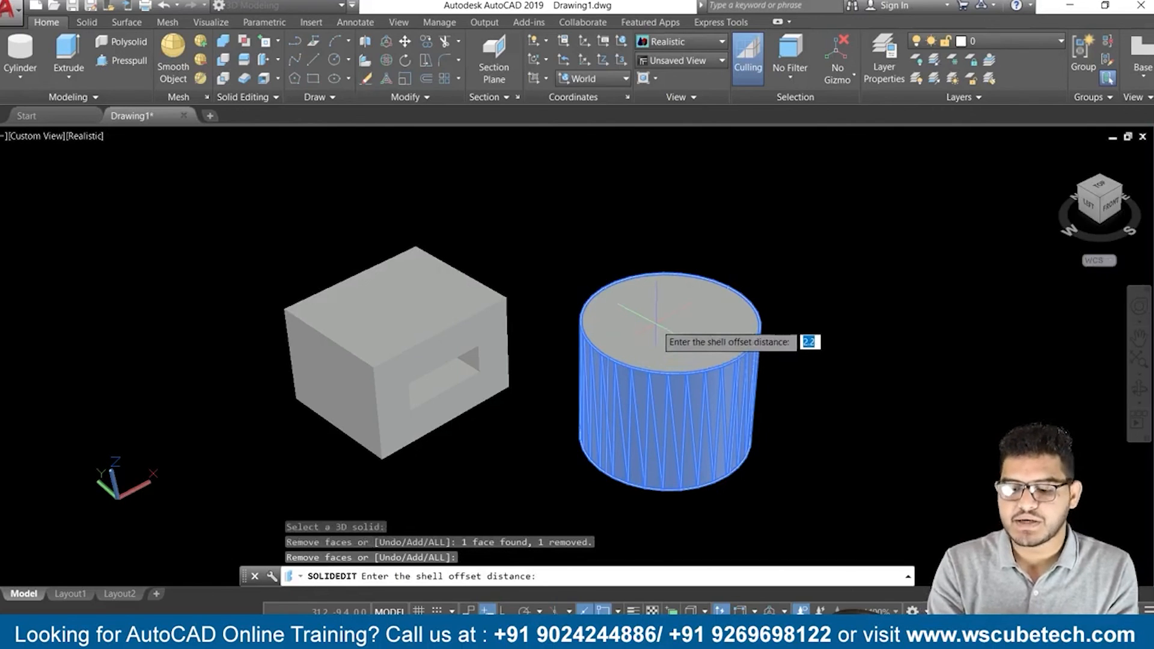
pyautogui.write('3')
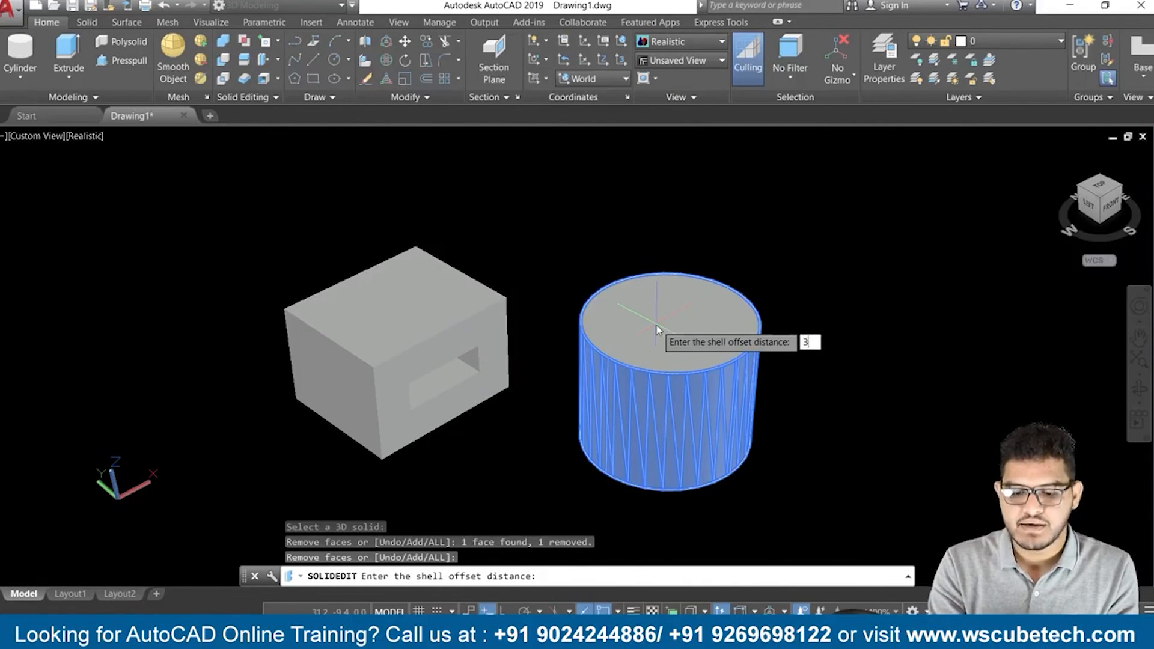
pyautogui.press('Return')
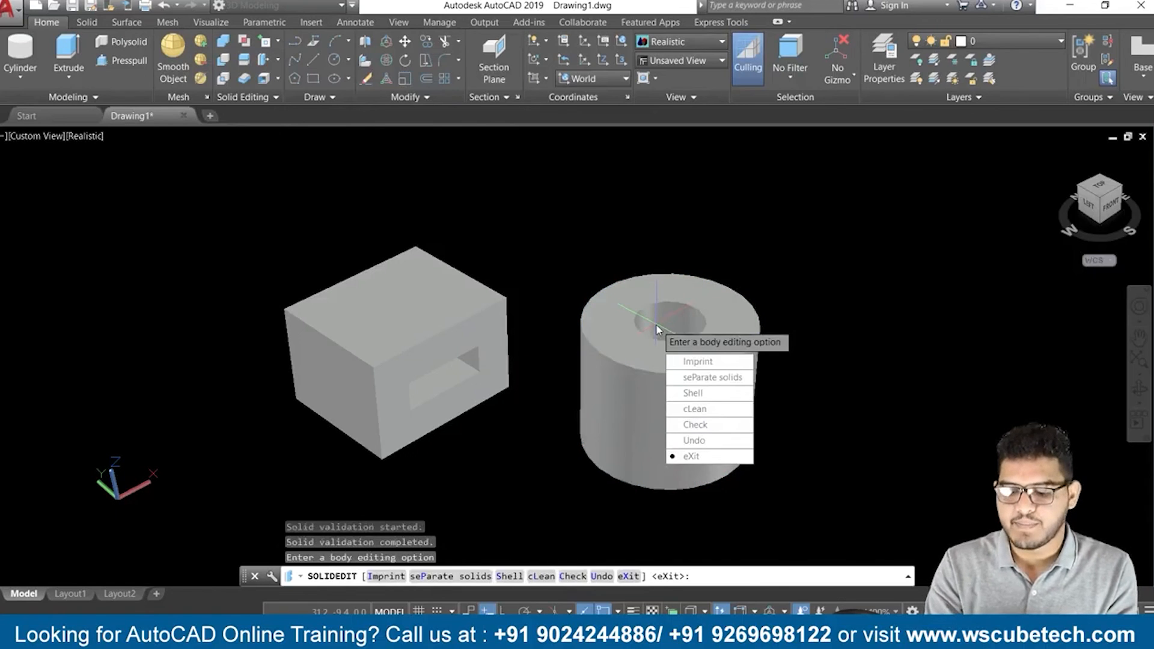
pyautogui.press('Return')
pyautogui.press('Return')
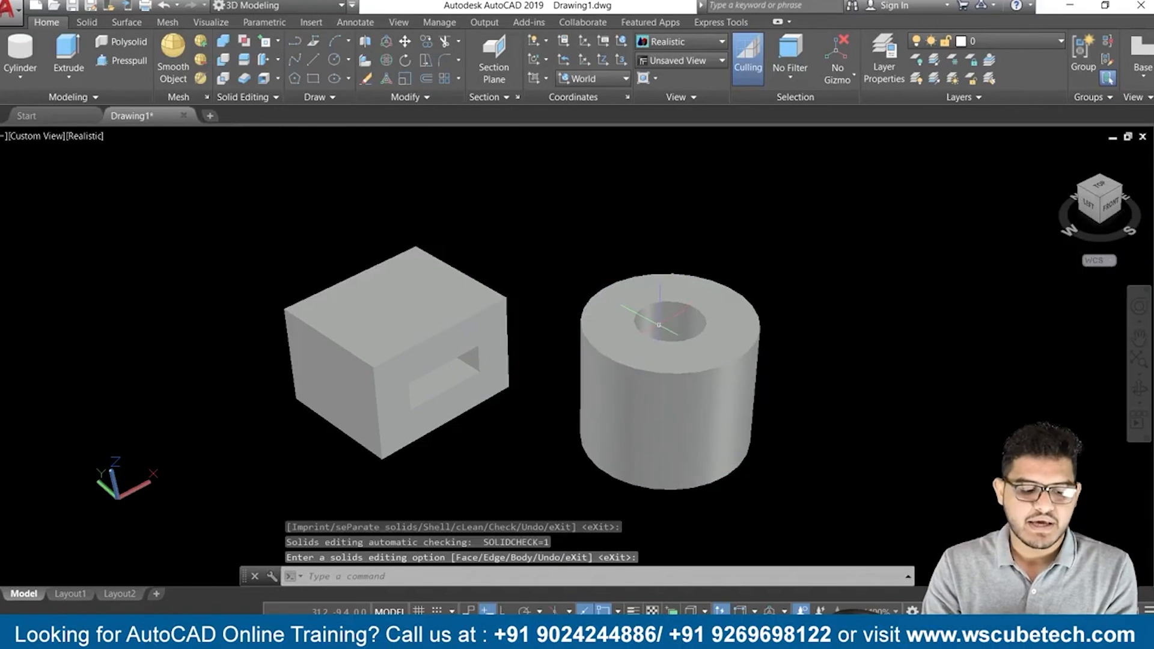
pyautogui.moveTo(853, 317); pyautogui.dragTo(870, 397, button='middle')
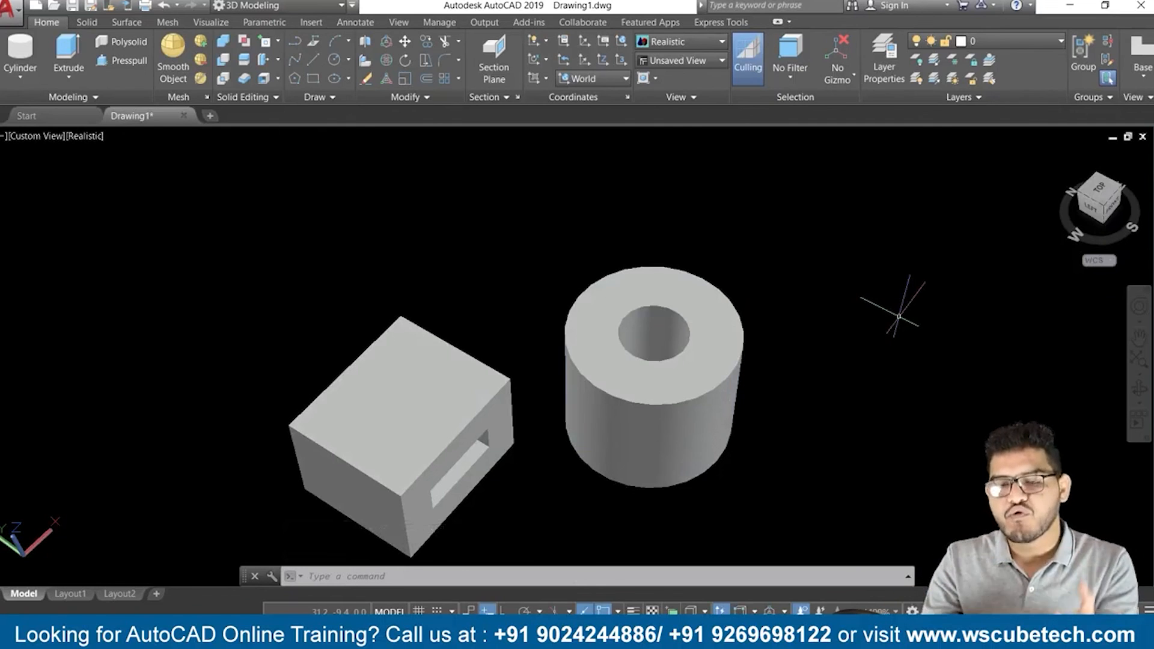
pyautogui.keyDown('shift'); pyautogui.moveTo(842, 327); pyautogui.dragTo(796, 327, button='middle'); pyautogui.keyUp('shift')
pyautogui.click(387, 373)
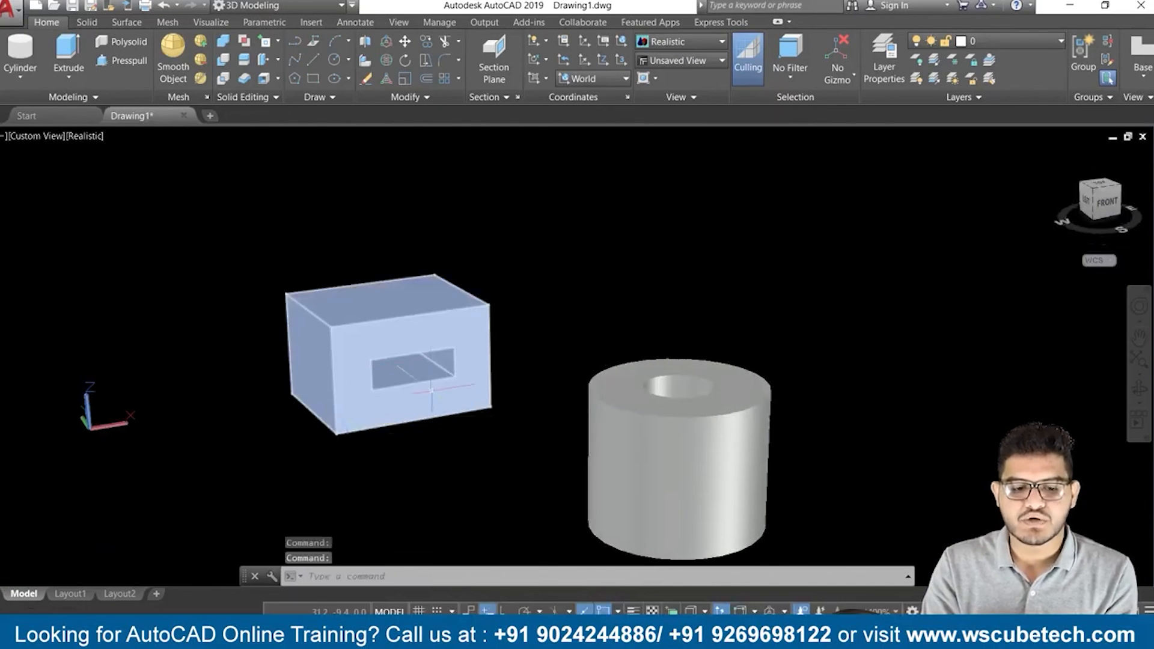
pyautogui.press('Escape')
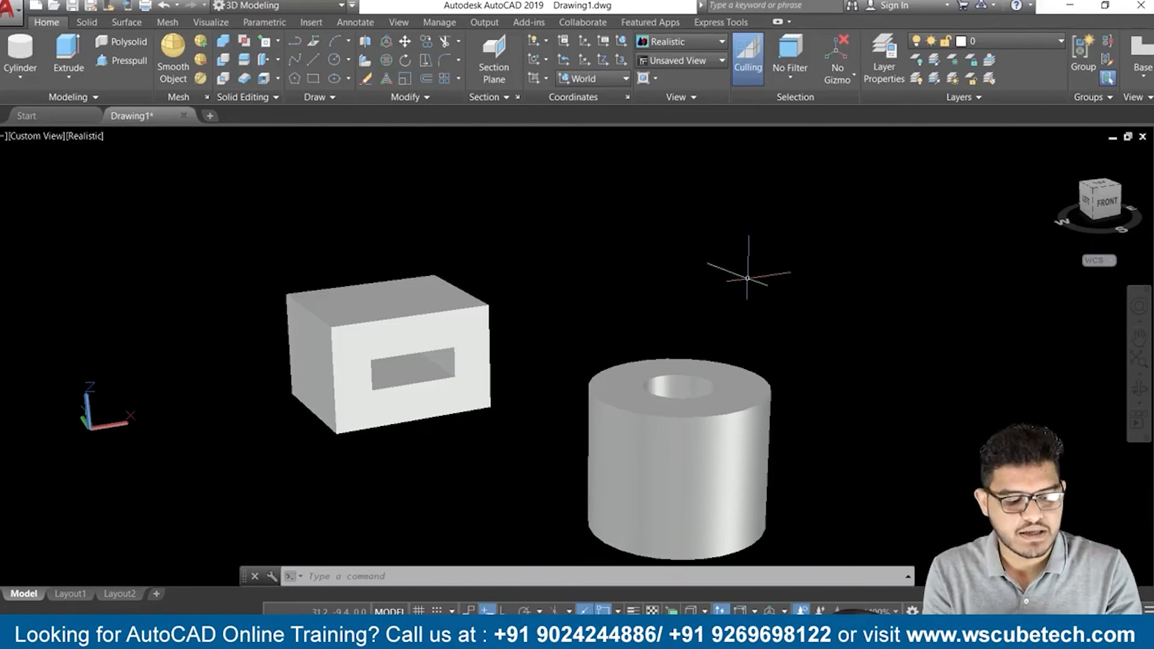
# Switch to the PowerPoint slide show, read the Body Check slide, and return to the AutoCAD drawing
pyautogui.hotkey('alt', 'Tab')
pyautogui.press('Right')
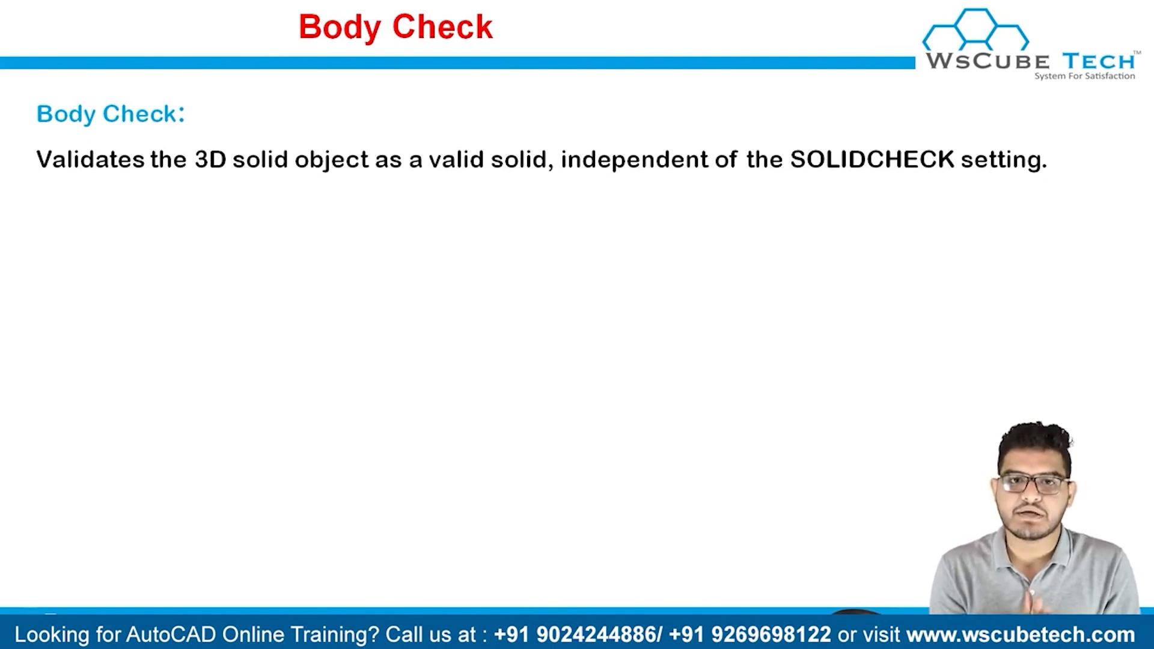
pyautogui.hotkey('alt', 'Tab')
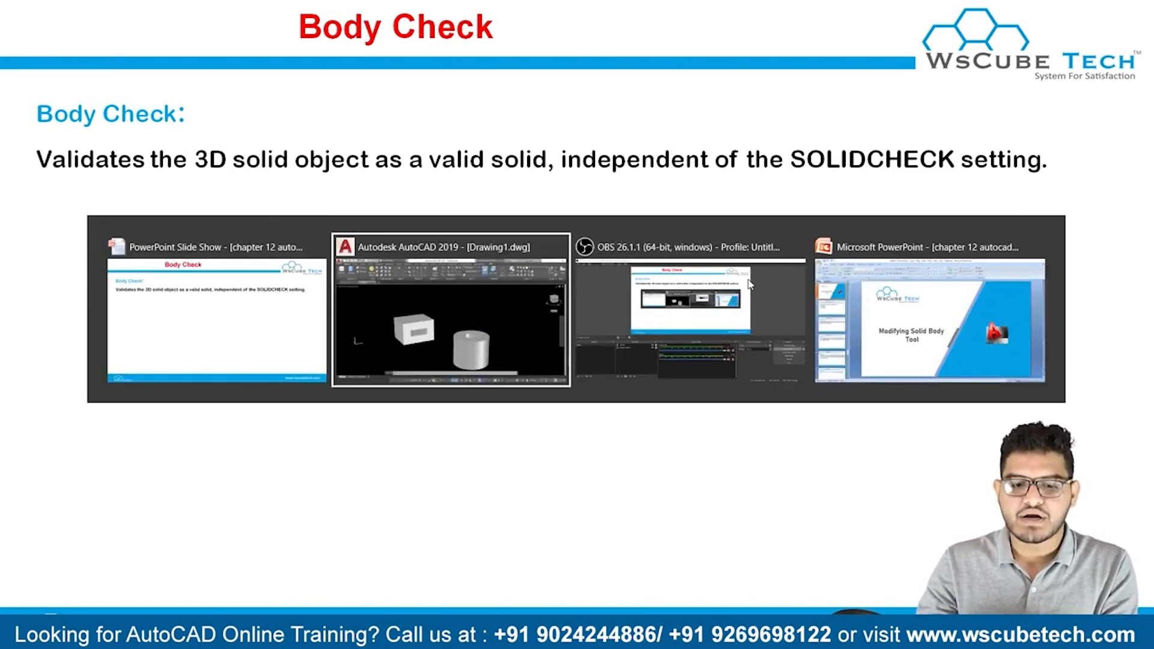
# Run the Check body edit on the box with the rectangular opening, and exit solid editing
pyautogui.moveTo(686, 258); pyautogui.dragTo(595, 257, button='middle')
pyautogui.moveTo(697, 215); pyautogui.dragTo(716, 246, button='middle')
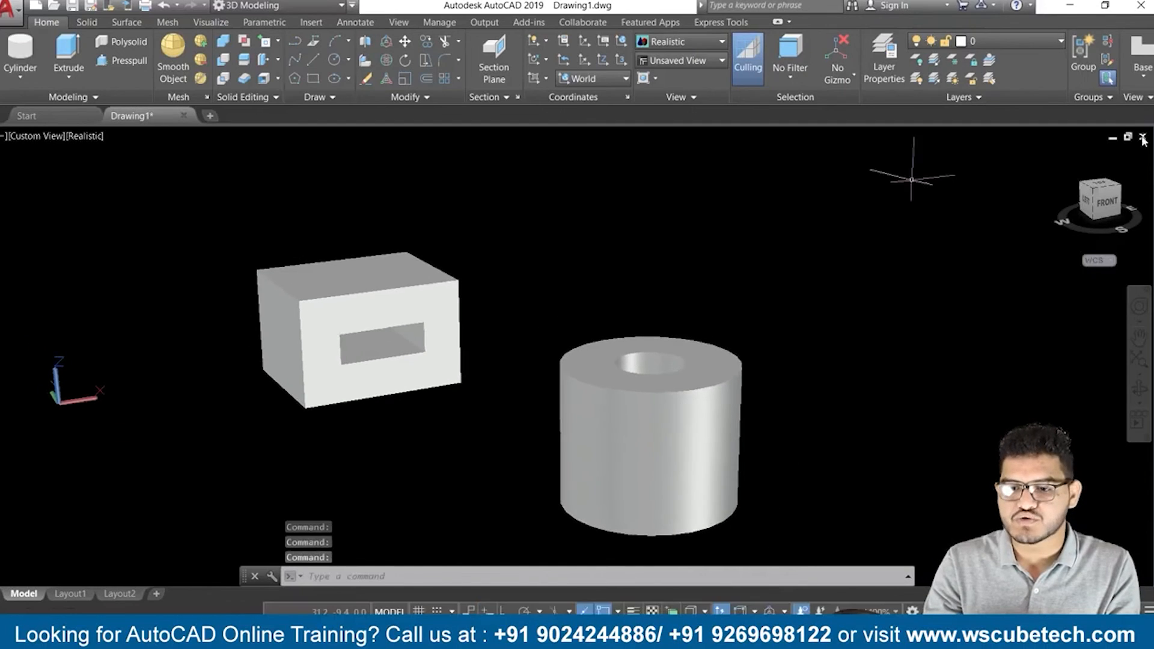
pyautogui.click(1060, 158)
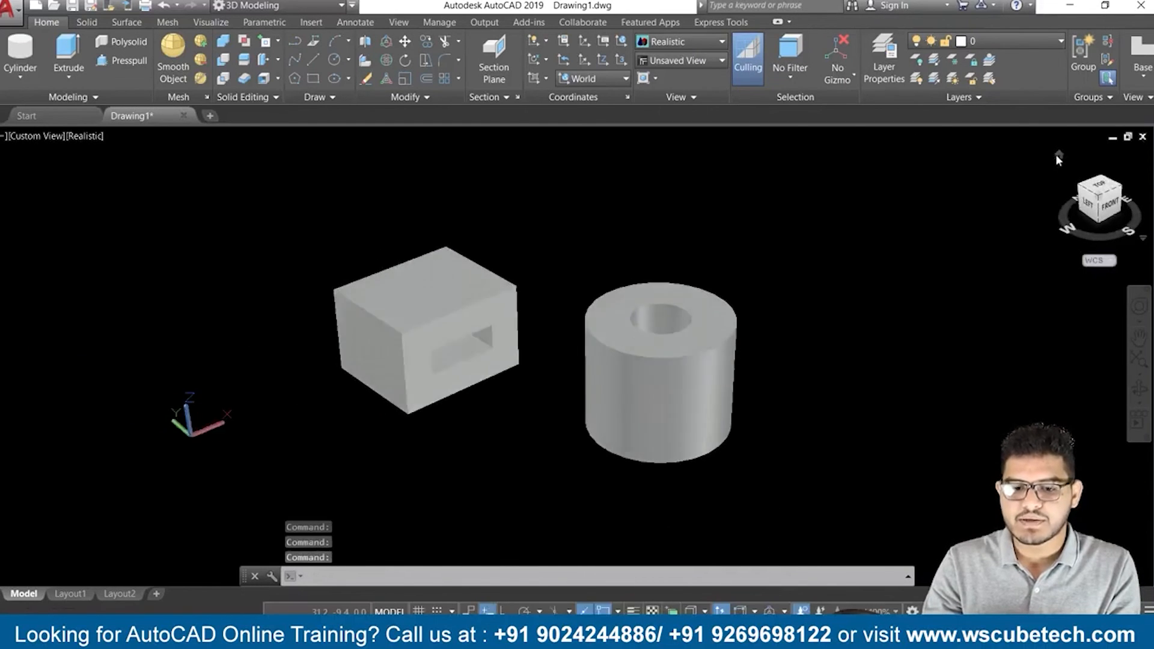
pyautogui.moveTo(929, 206); pyautogui.dragTo(837, 237, button='middle')
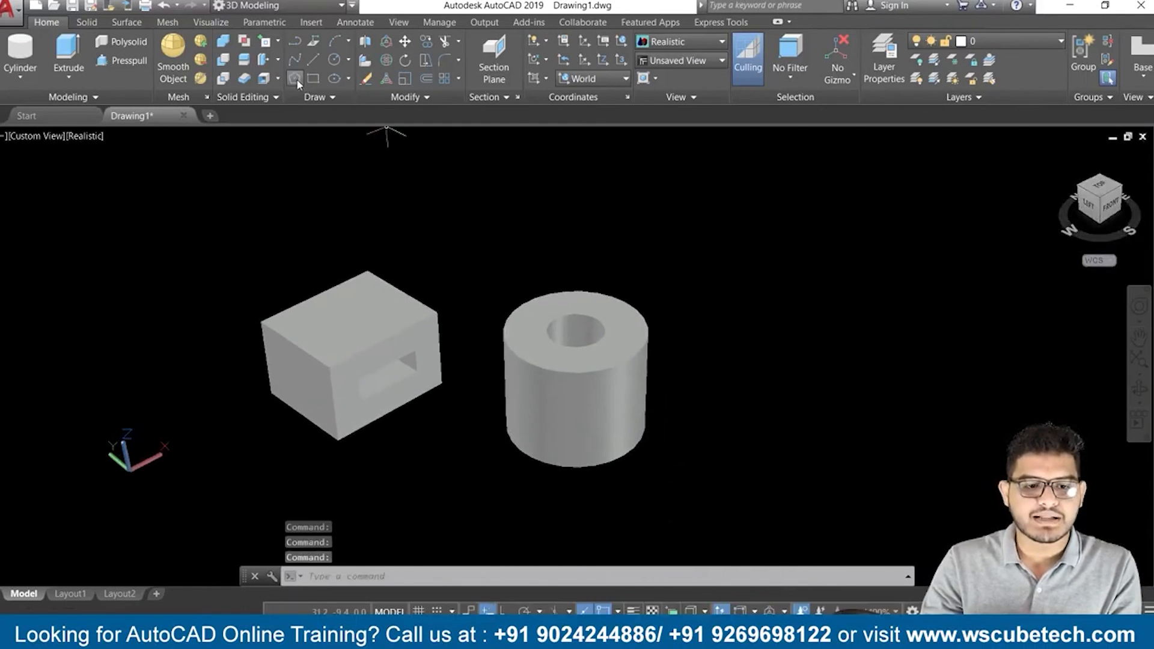
pyautogui.click(278, 78)
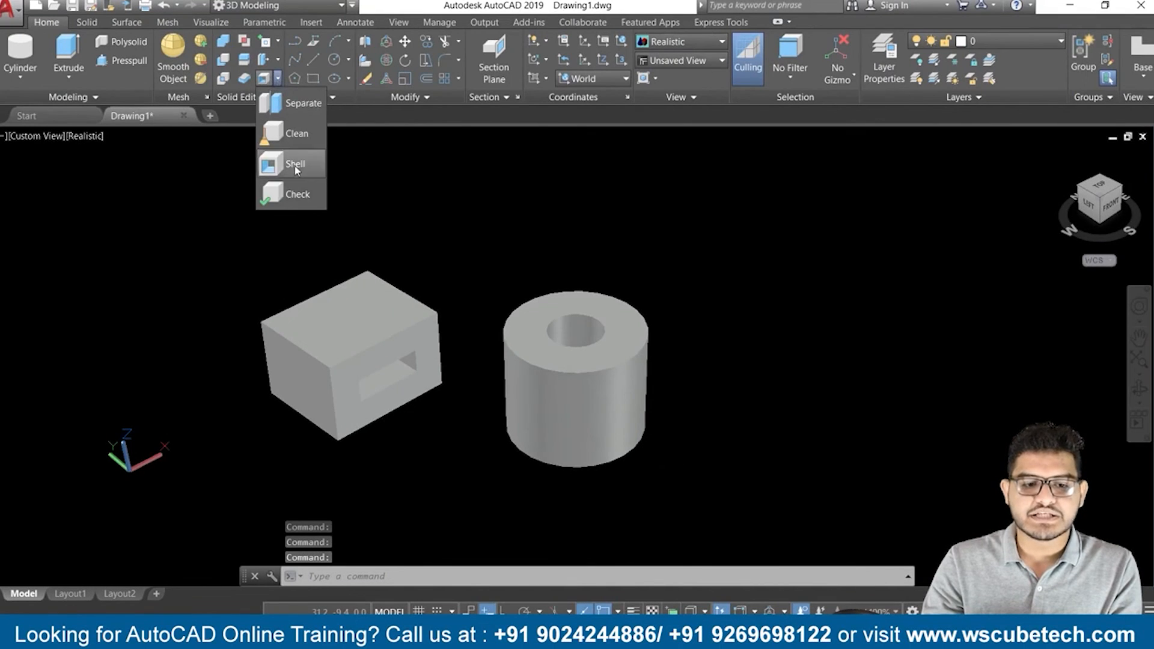
pyautogui.click(298, 197)
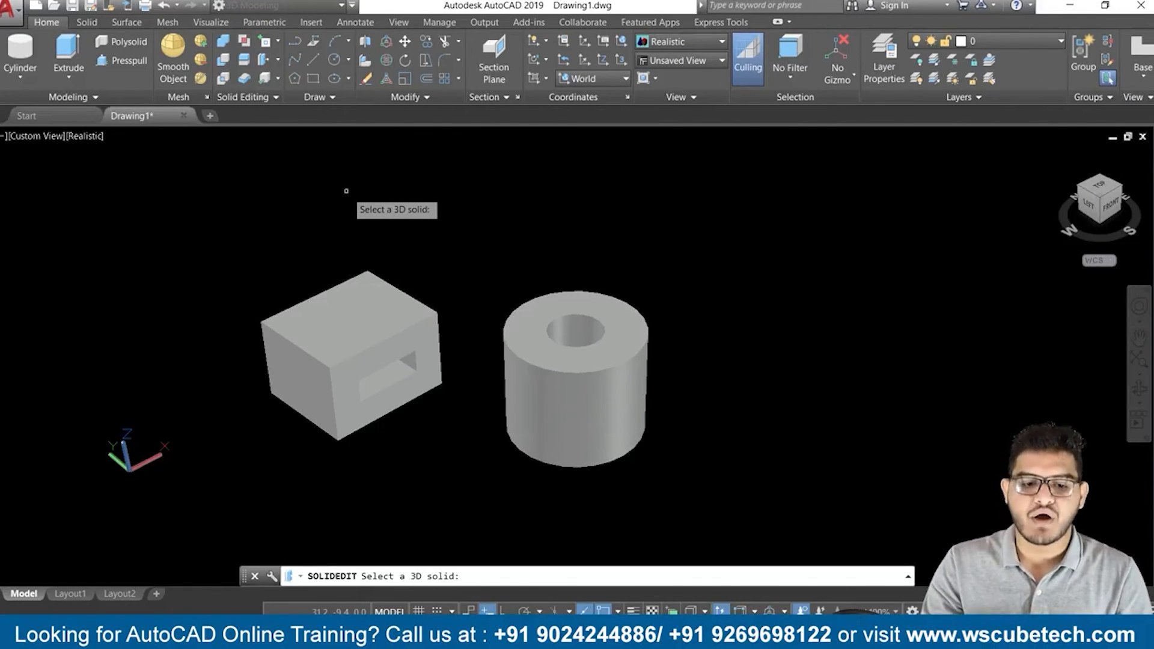
pyautogui.click(352, 343)
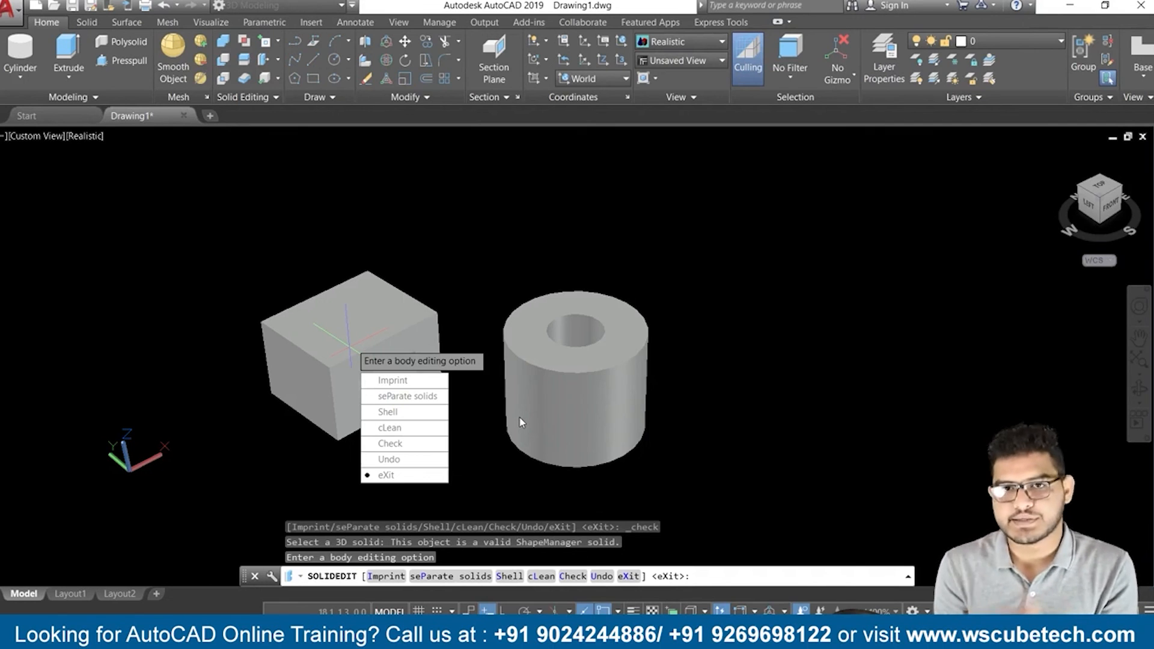
pyautogui.press('Return')
pyautogui.press('Return')
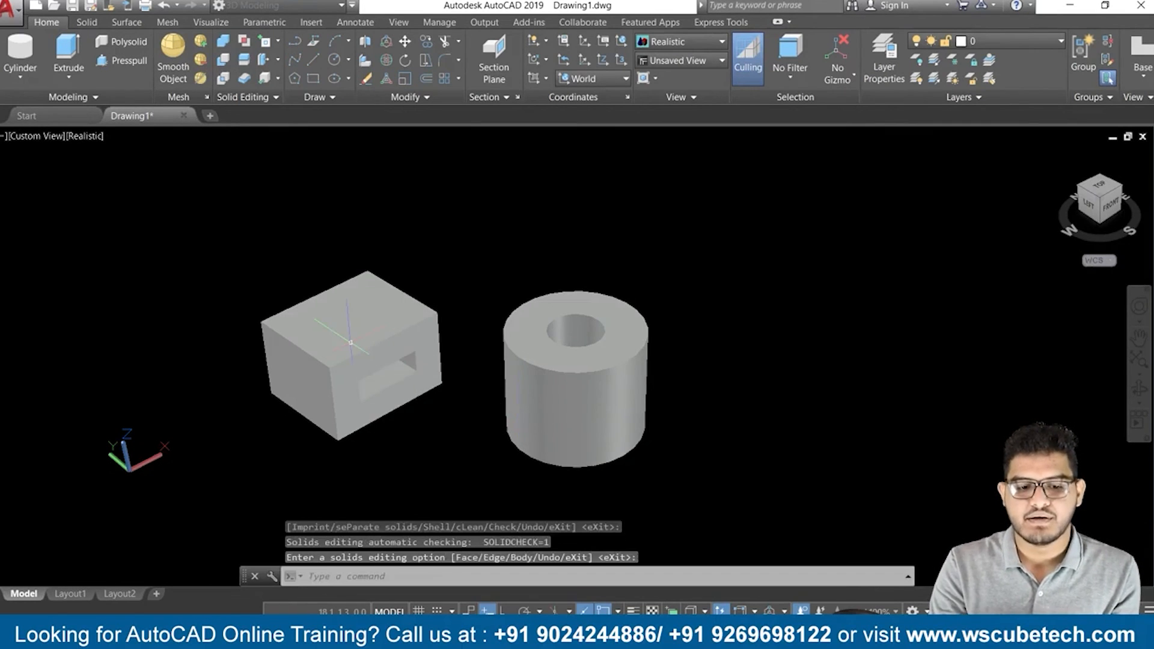
# Draw a rectangular planar surface beside the shelled cylinder by picking two opposite corners
pyautogui.click(126, 23)
pyautogui.click(78, 41)
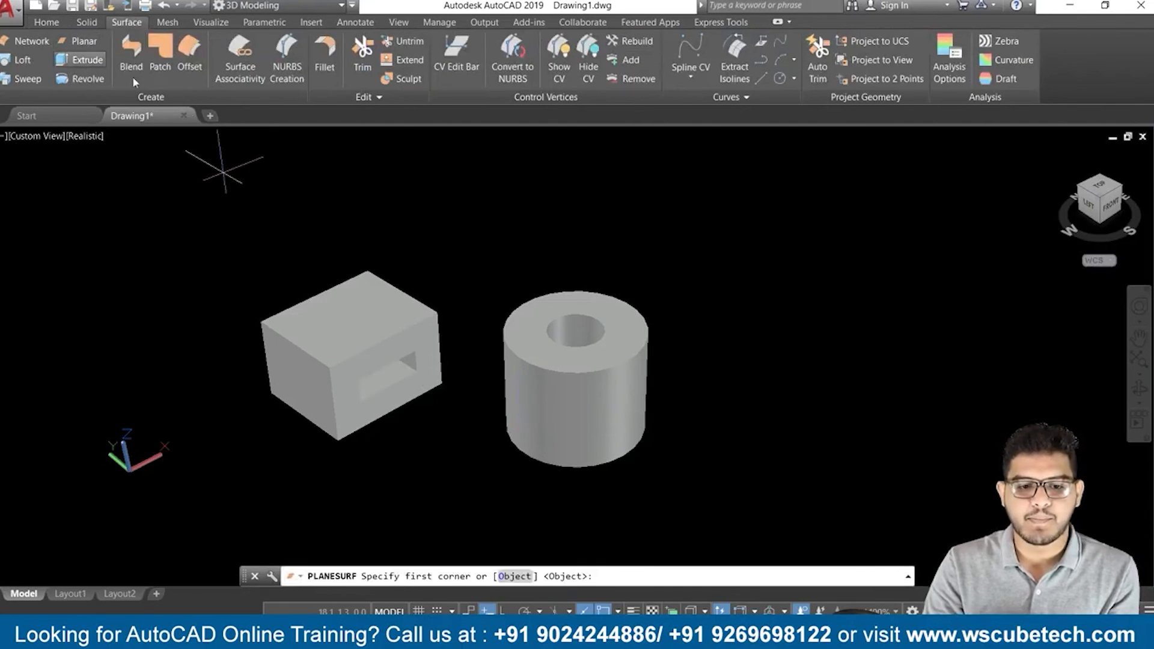
pyautogui.click(764, 252)
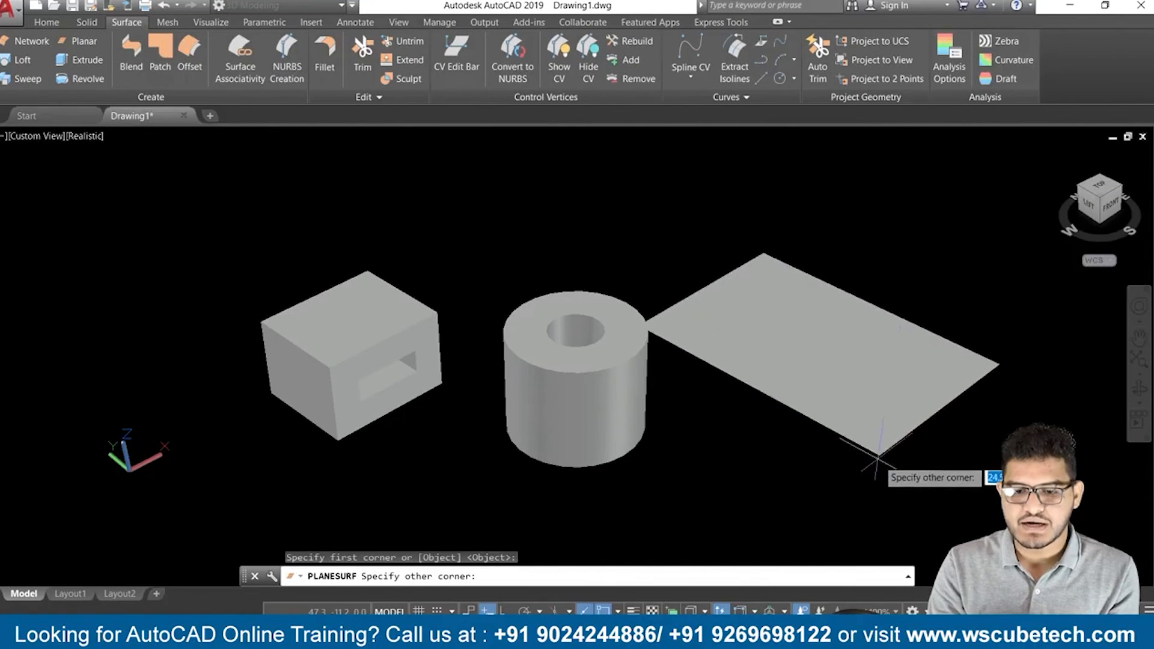
pyautogui.click(868, 421)
# Try to run the Check body edit on the planar surface, check the shelled cylinder instead, and leave solid editing
pyautogui.moveTo(887, 193); pyautogui.dragTo(721, 218, button='middle')
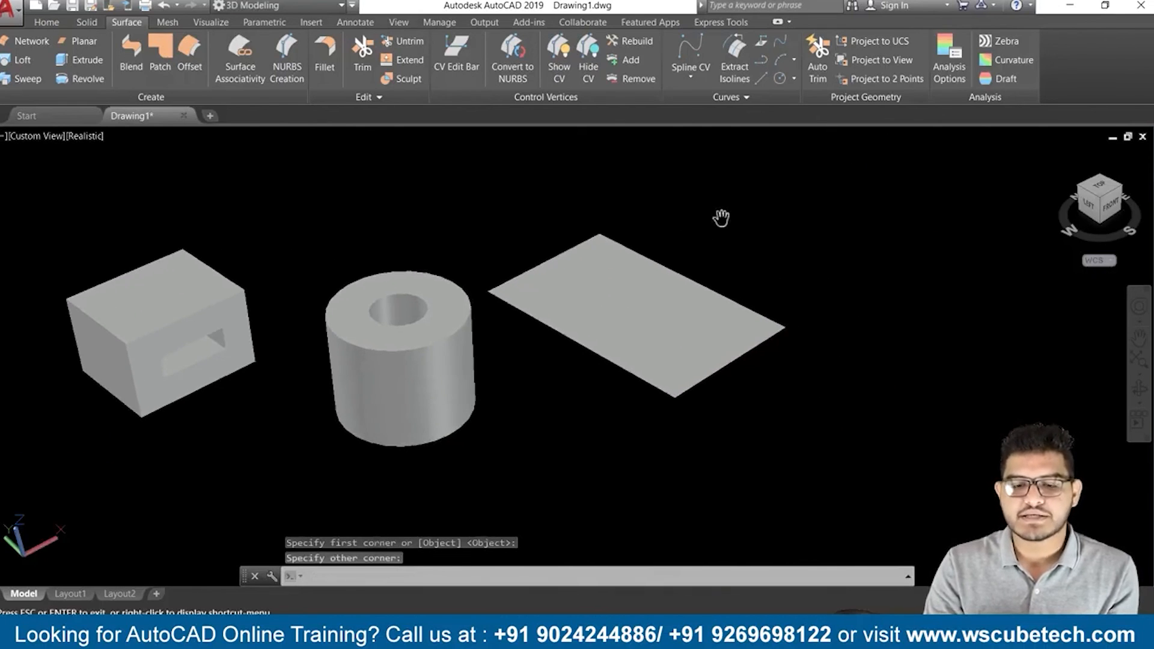
pyautogui.click(46, 23)
pyautogui.click(279, 78)
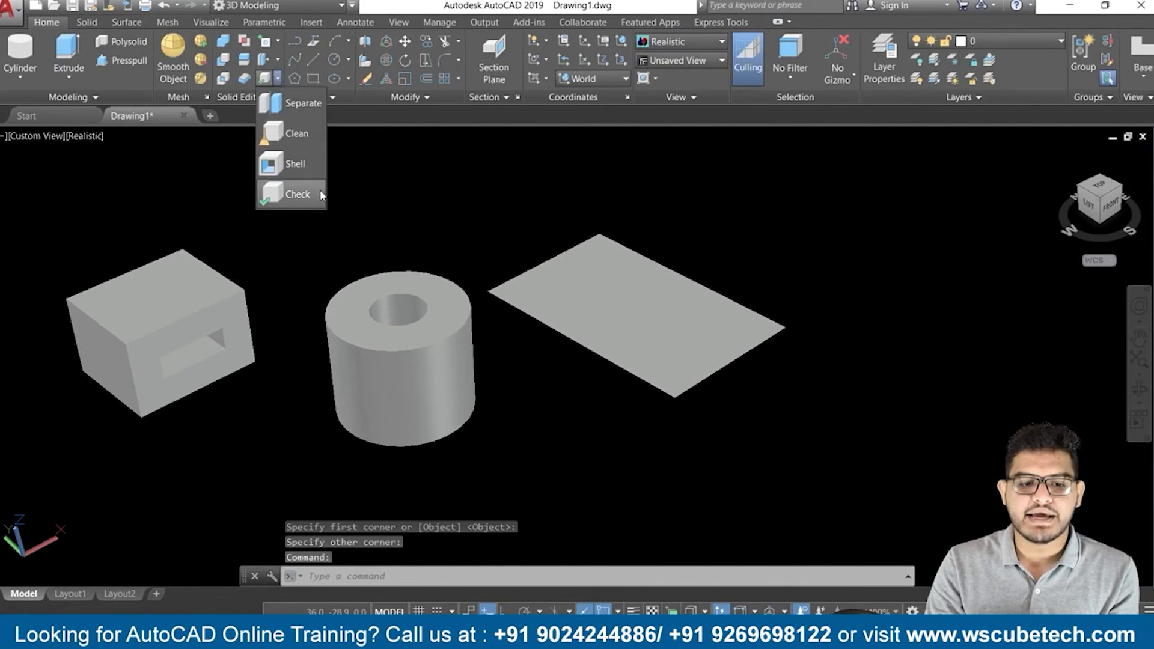
pyautogui.click(298, 205)
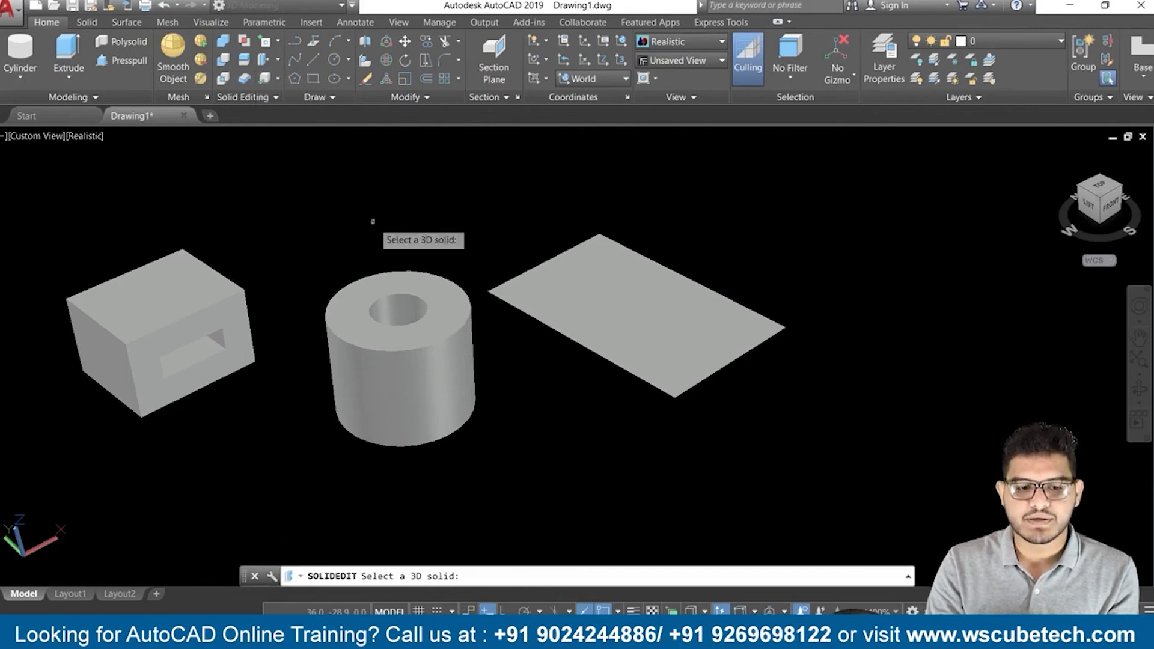
pyautogui.click(633, 297)
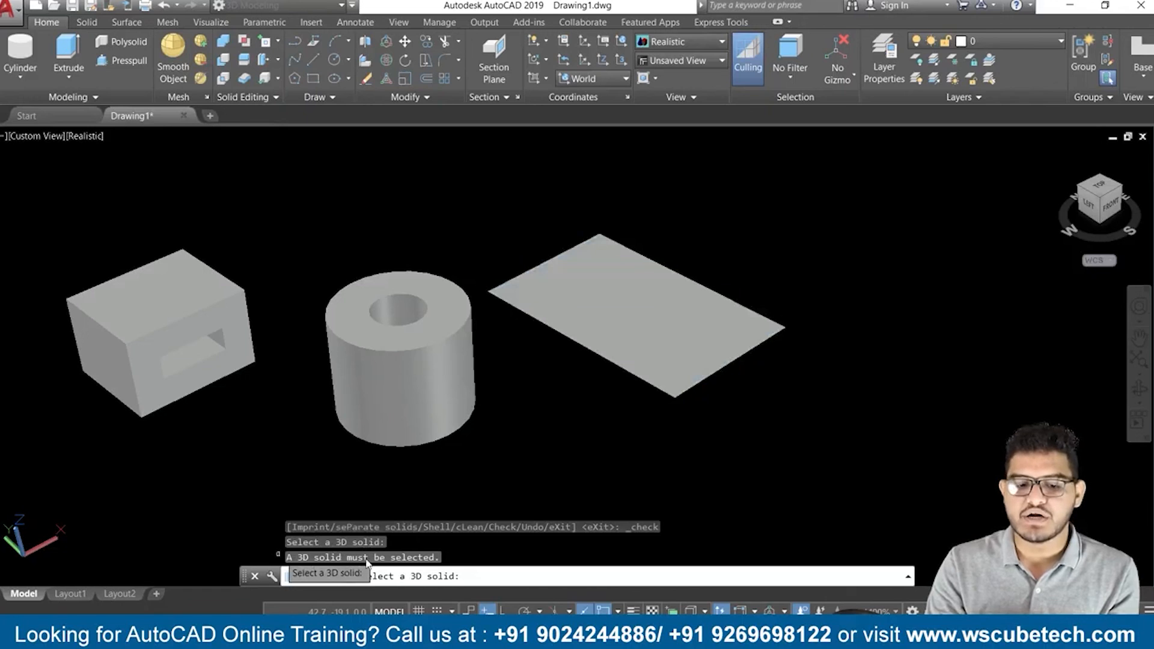
pyautogui.click(618, 342)
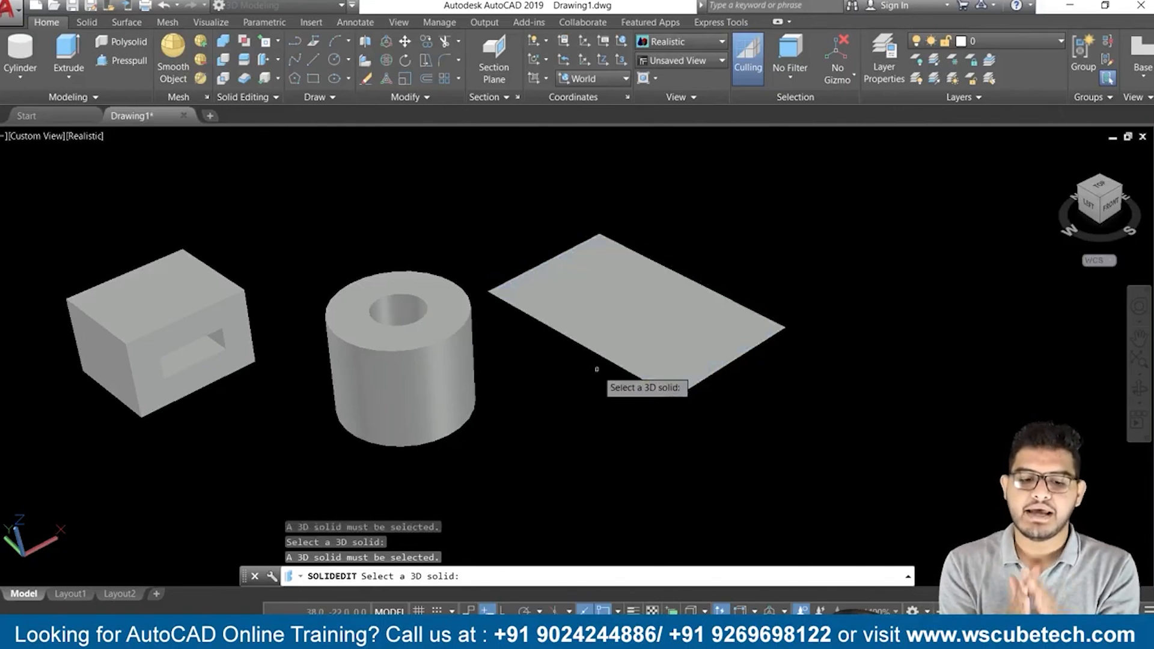
pyautogui.click(448, 317)
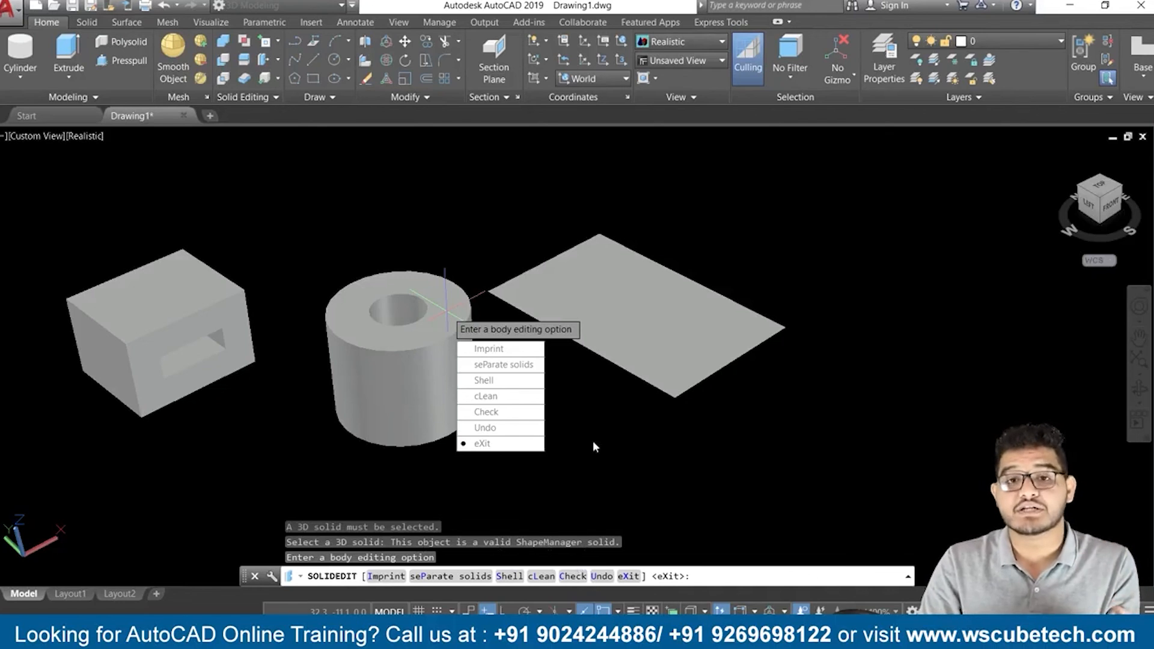
pyautogui.press('Escape')
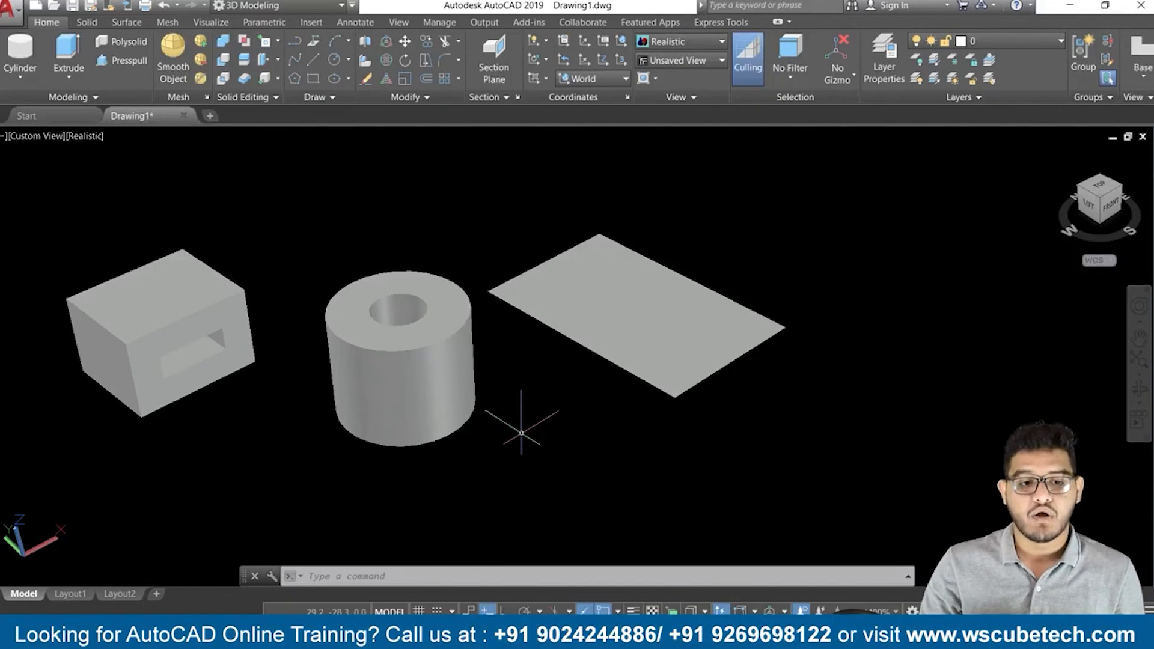
# Switch to the PowerPoint slide show's closing slide
pyautogui.click(279, 78)
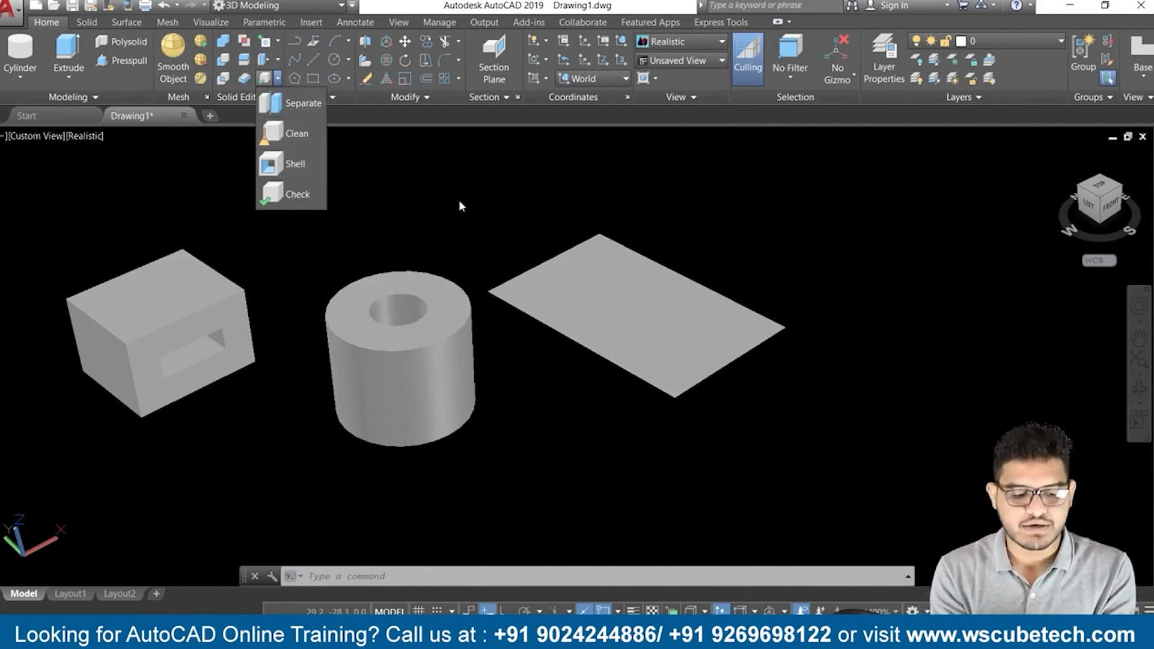
pyautogui.hotkey('alt', 'Tab')
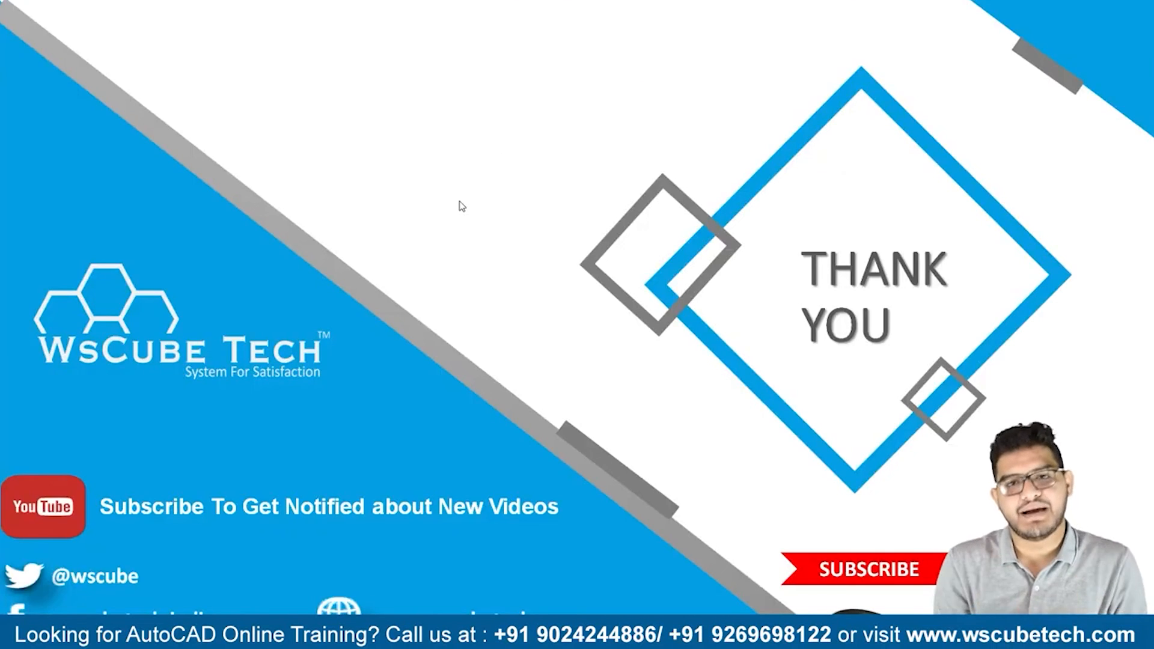